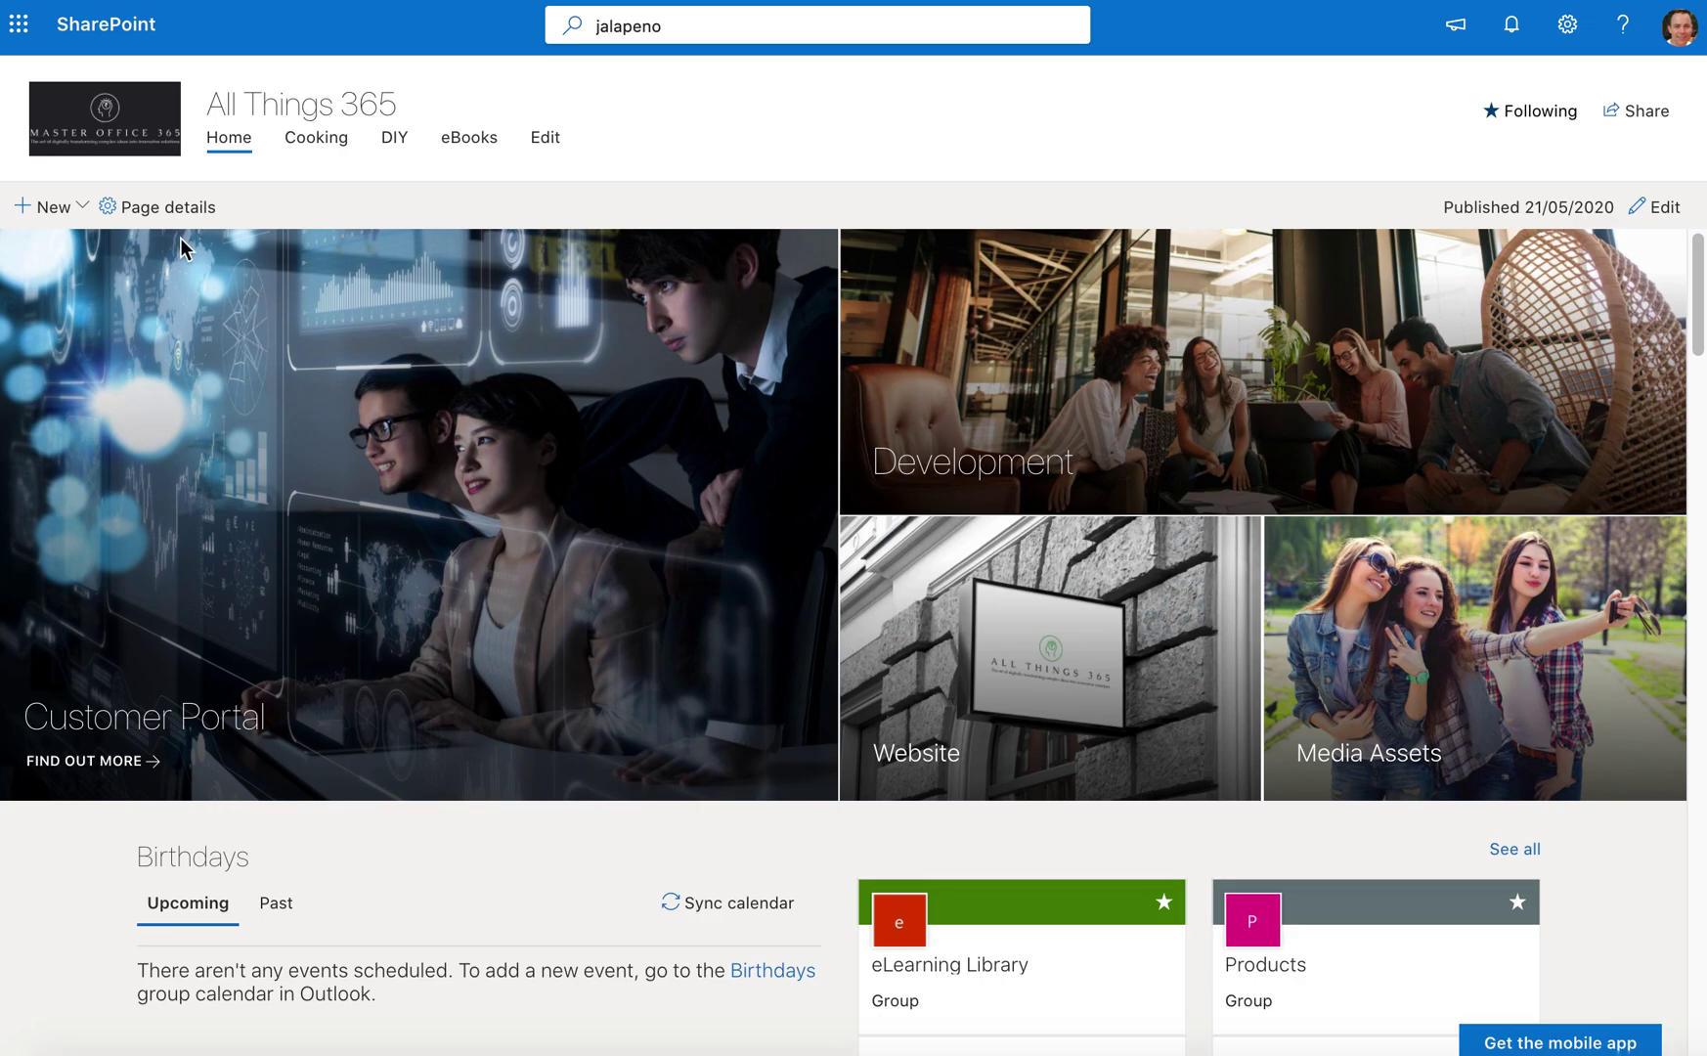
Step: Create a private team site named Demo-EXIF with the default language and no extra members
left_click(119, 37)
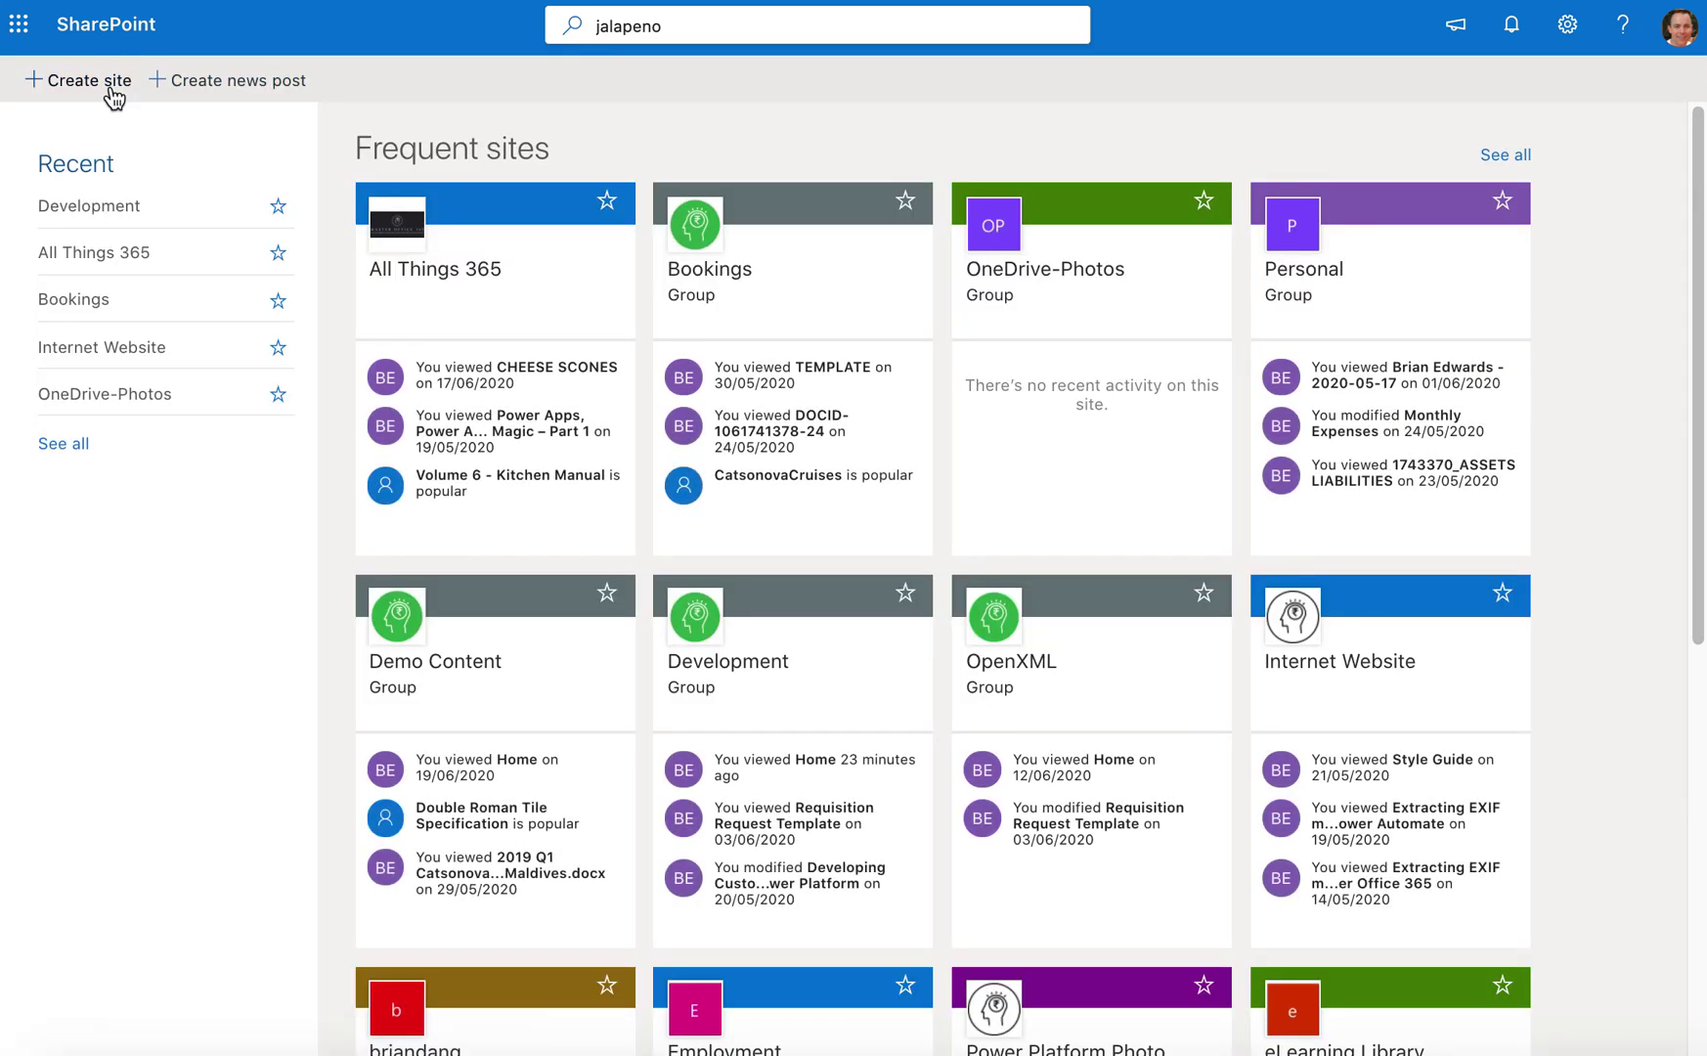
left_click(110, 86)
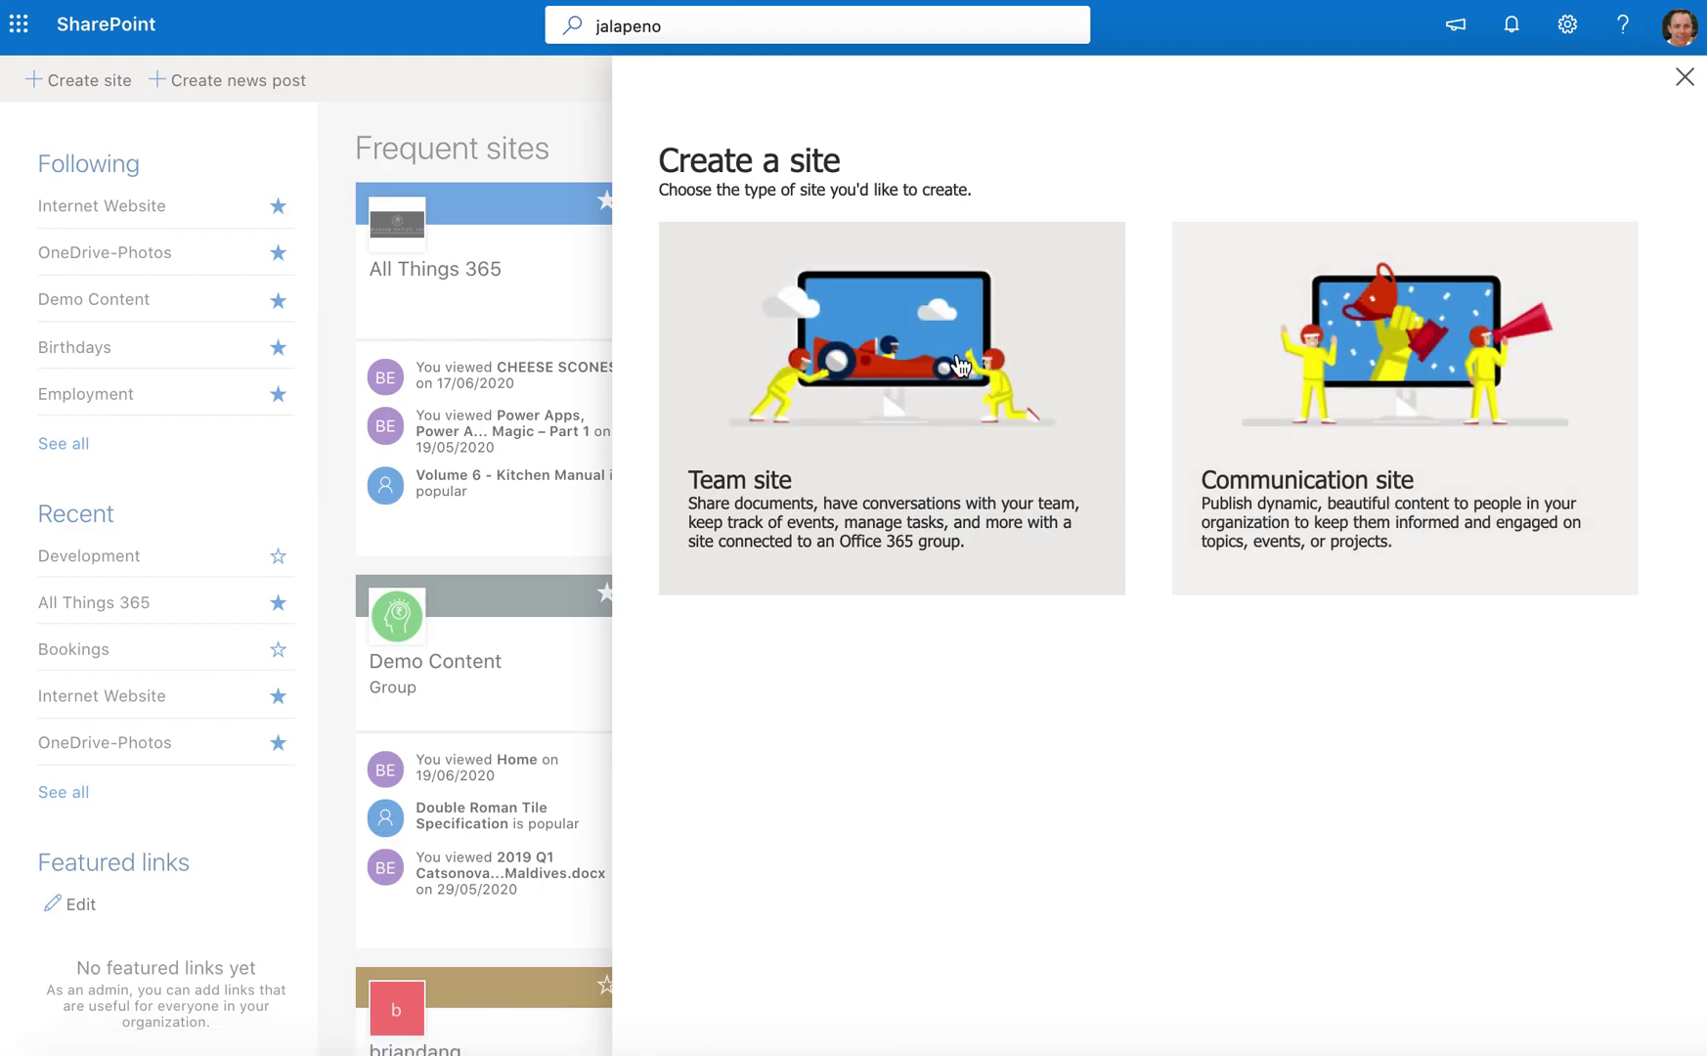
left_click(958, 365)
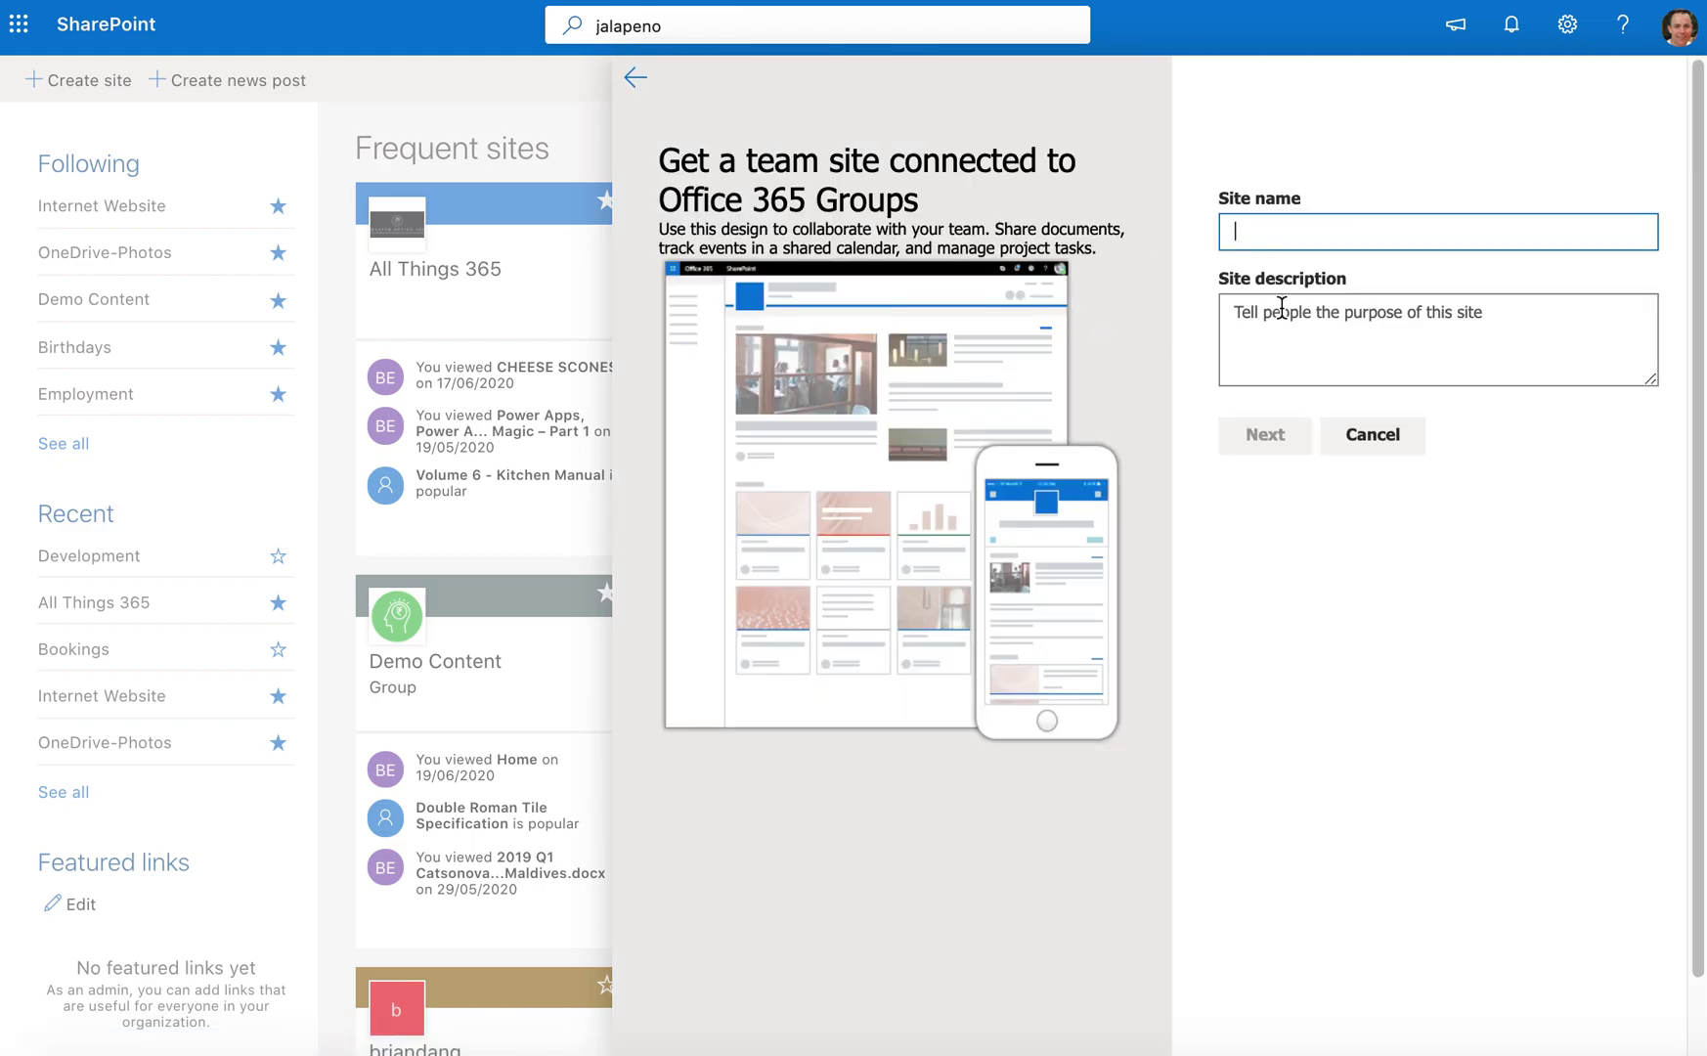
type("Demo-E")
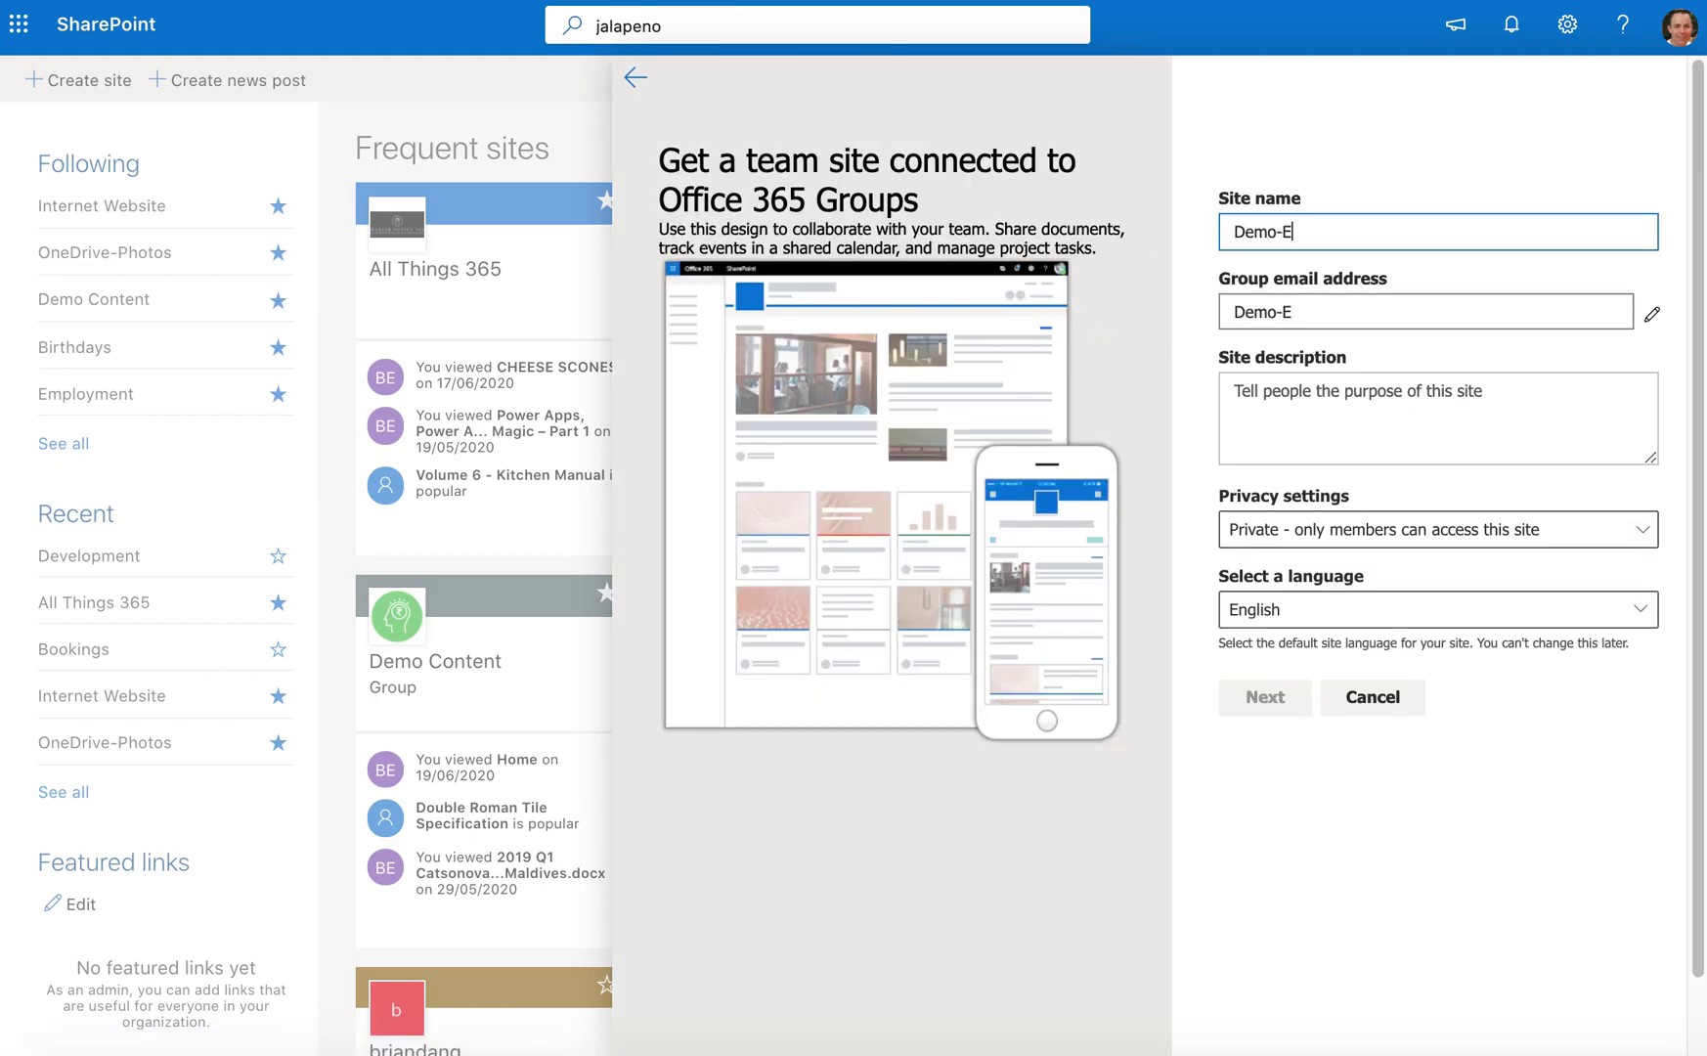
type("XIF")
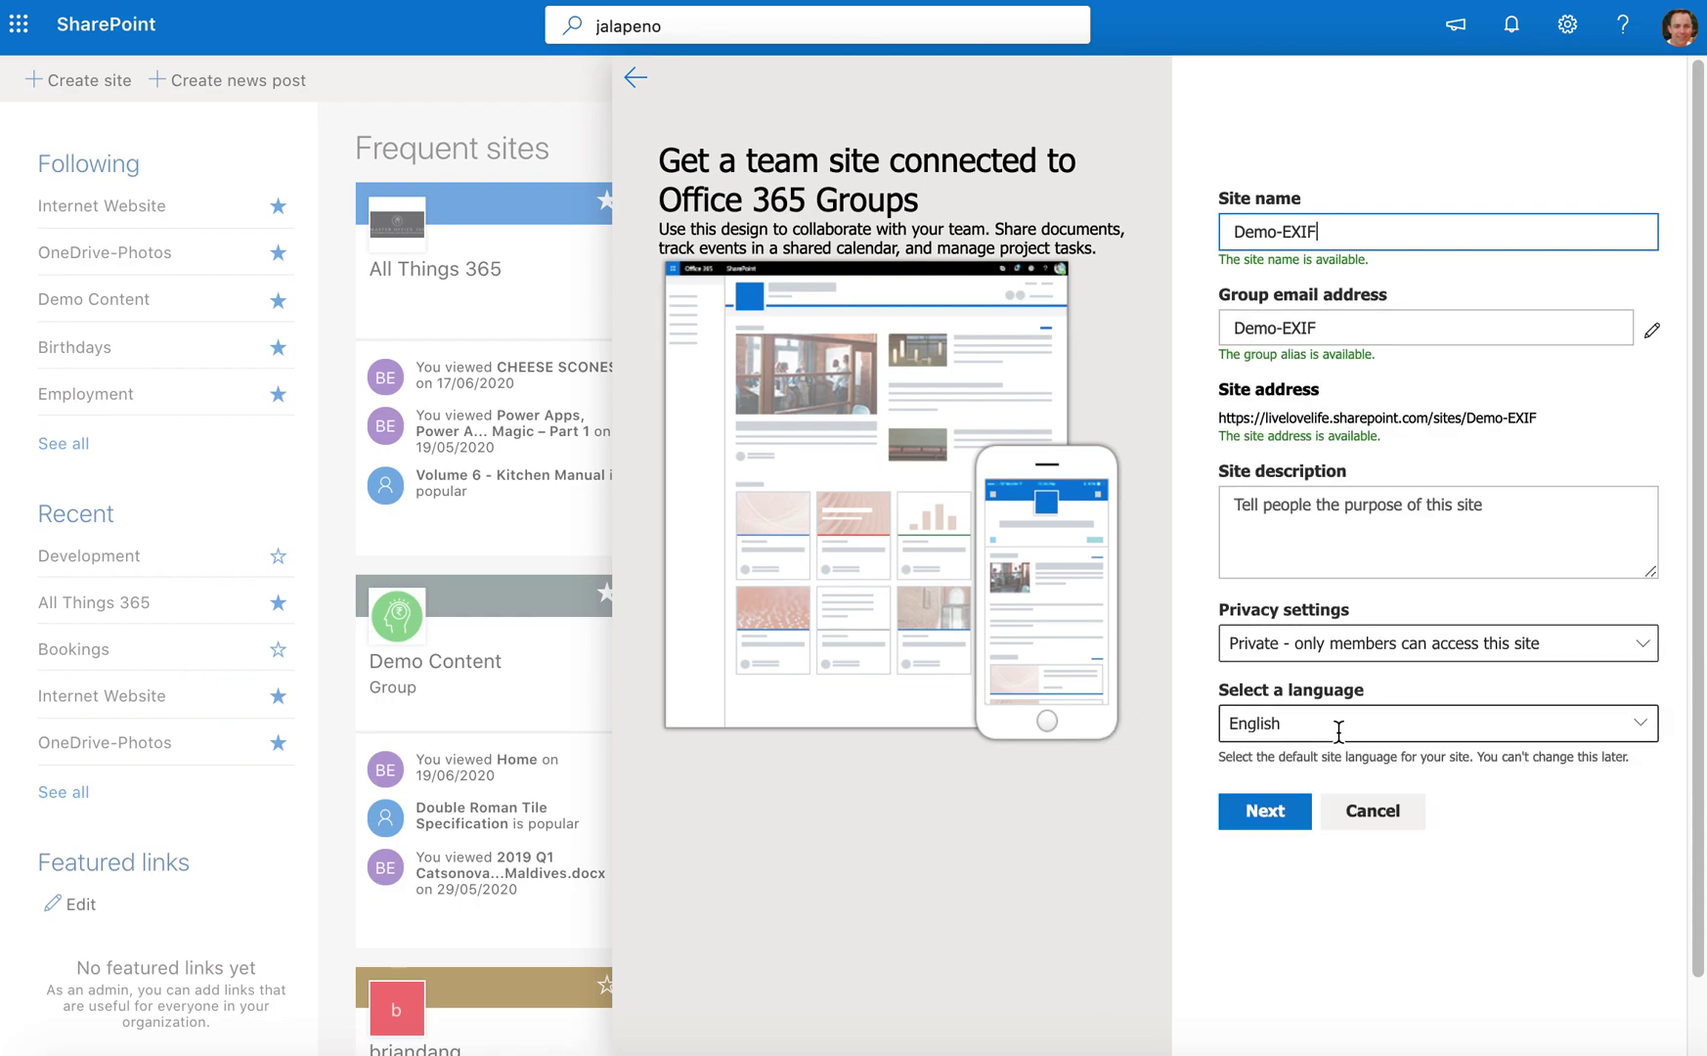
left_click(1339, 725)
left_click(1300, 813)
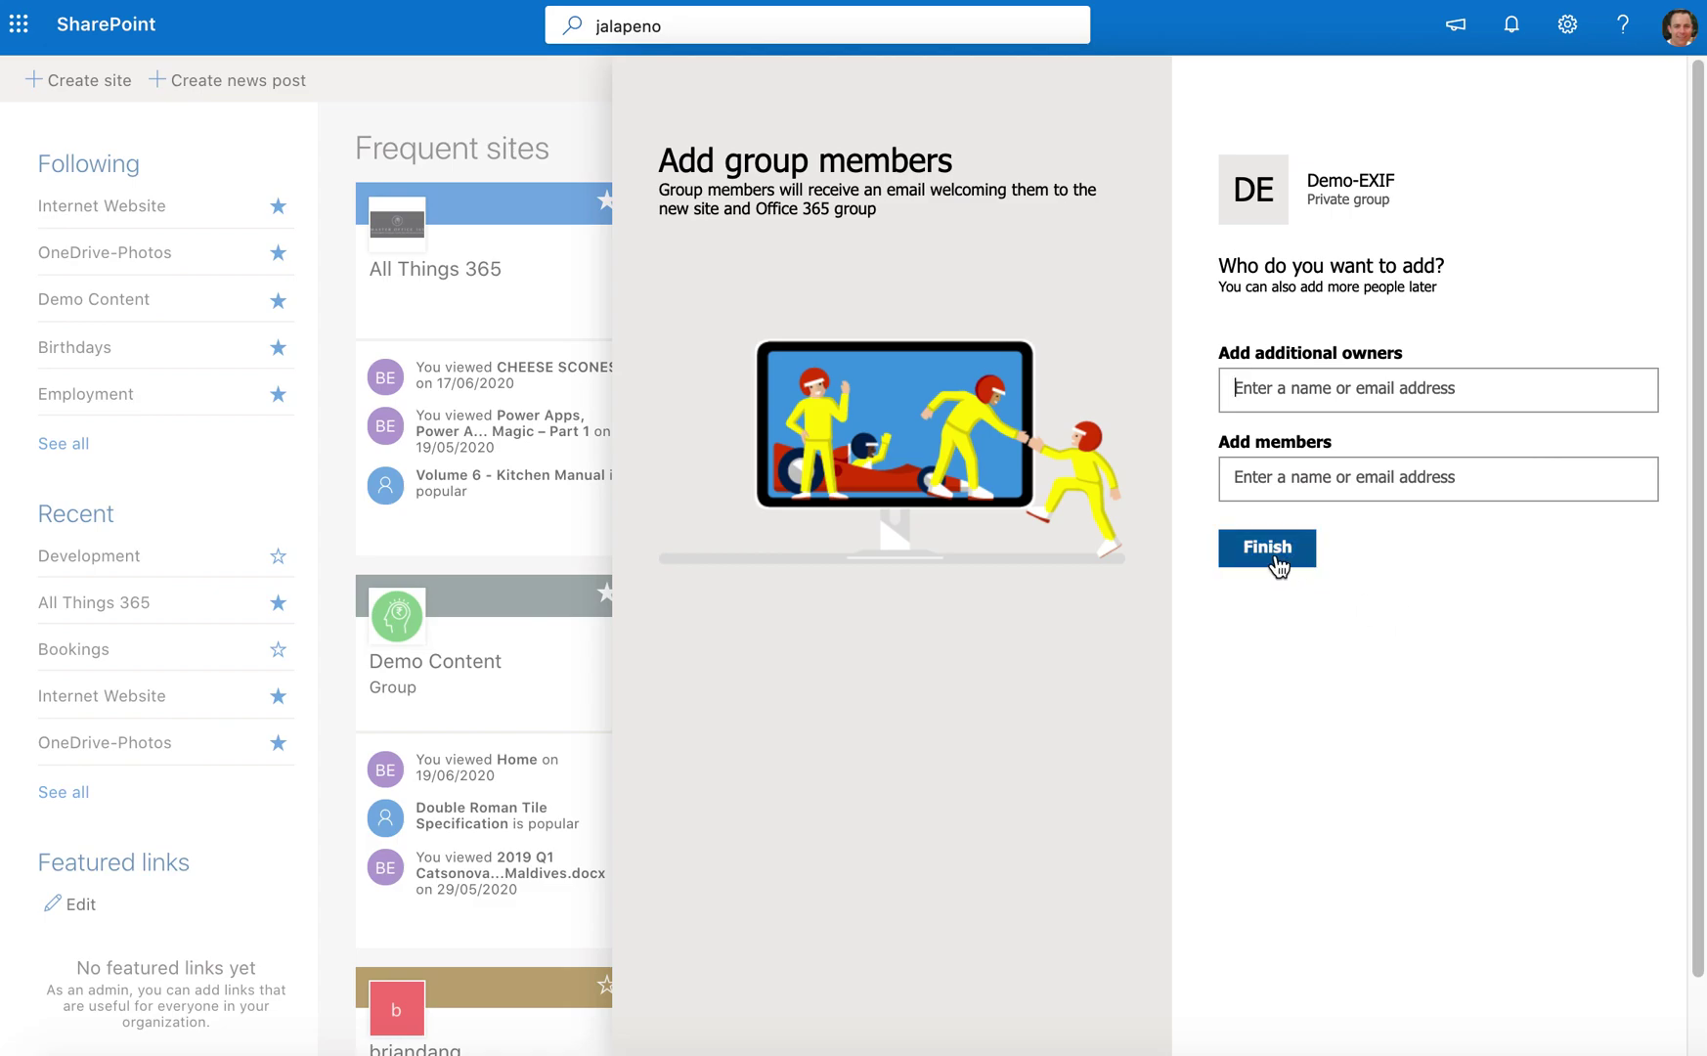
left_click(1275, 554)
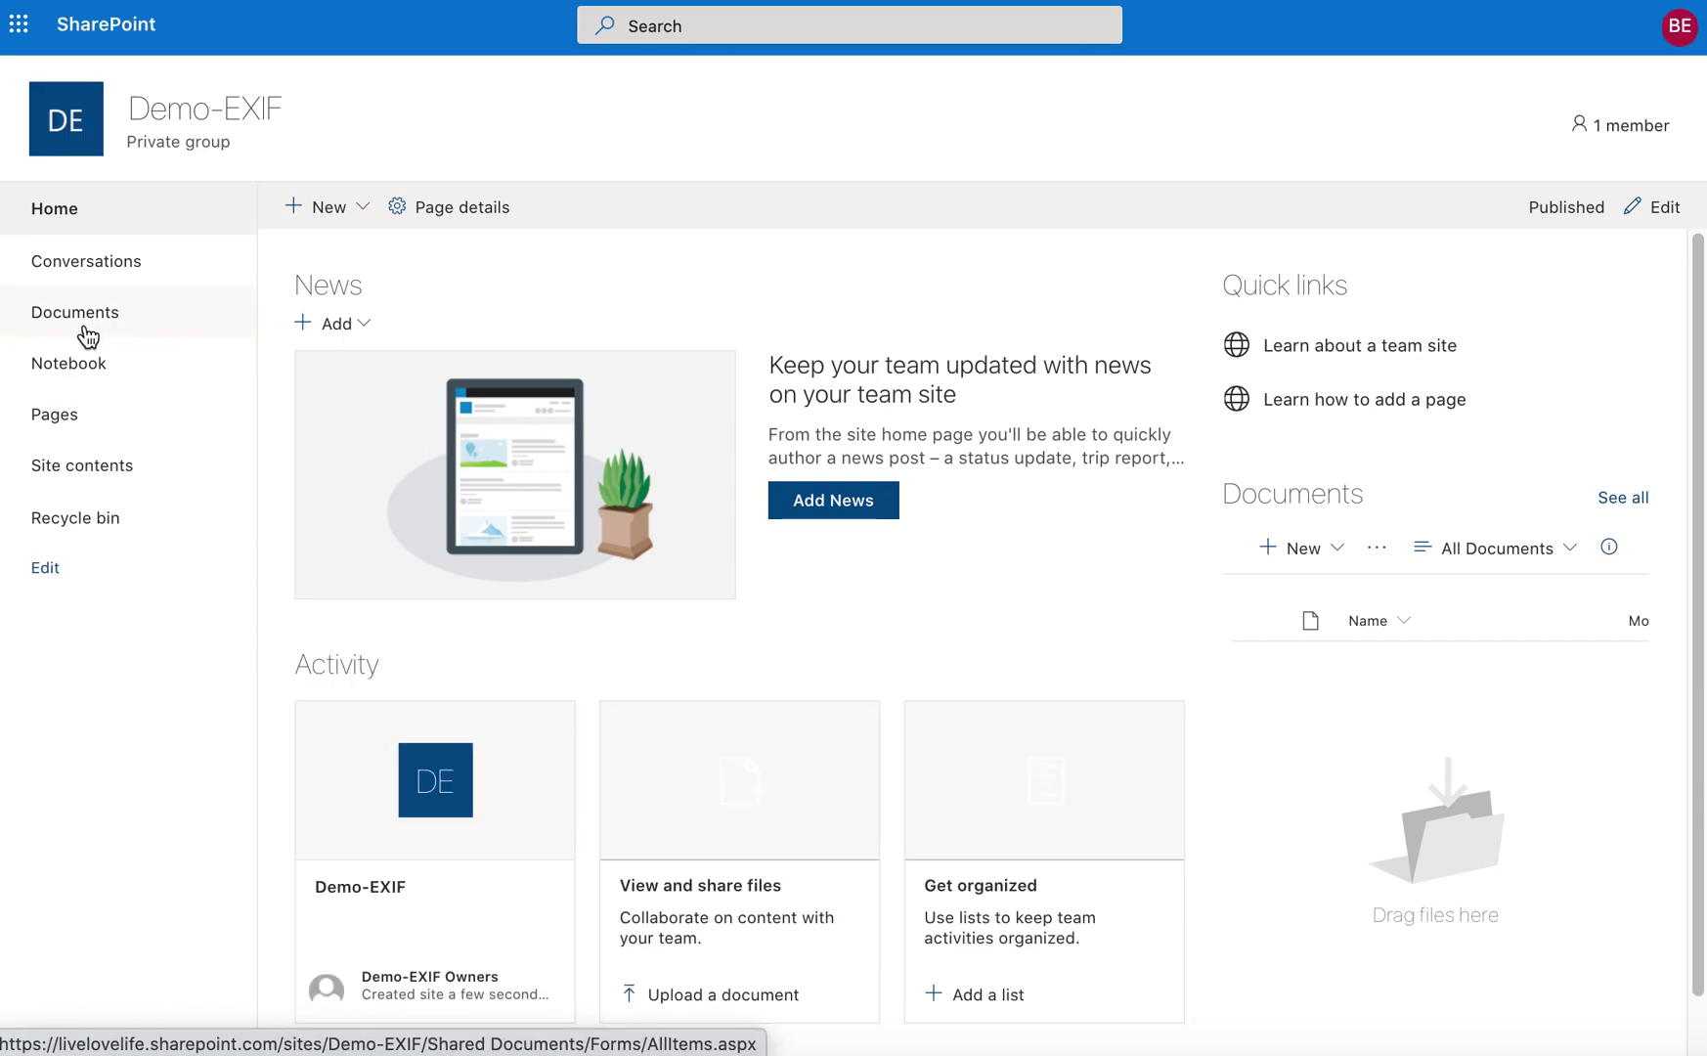
Step: Create a new document library named EXIF on the Demo-EXIF site
left_click(342, 224)
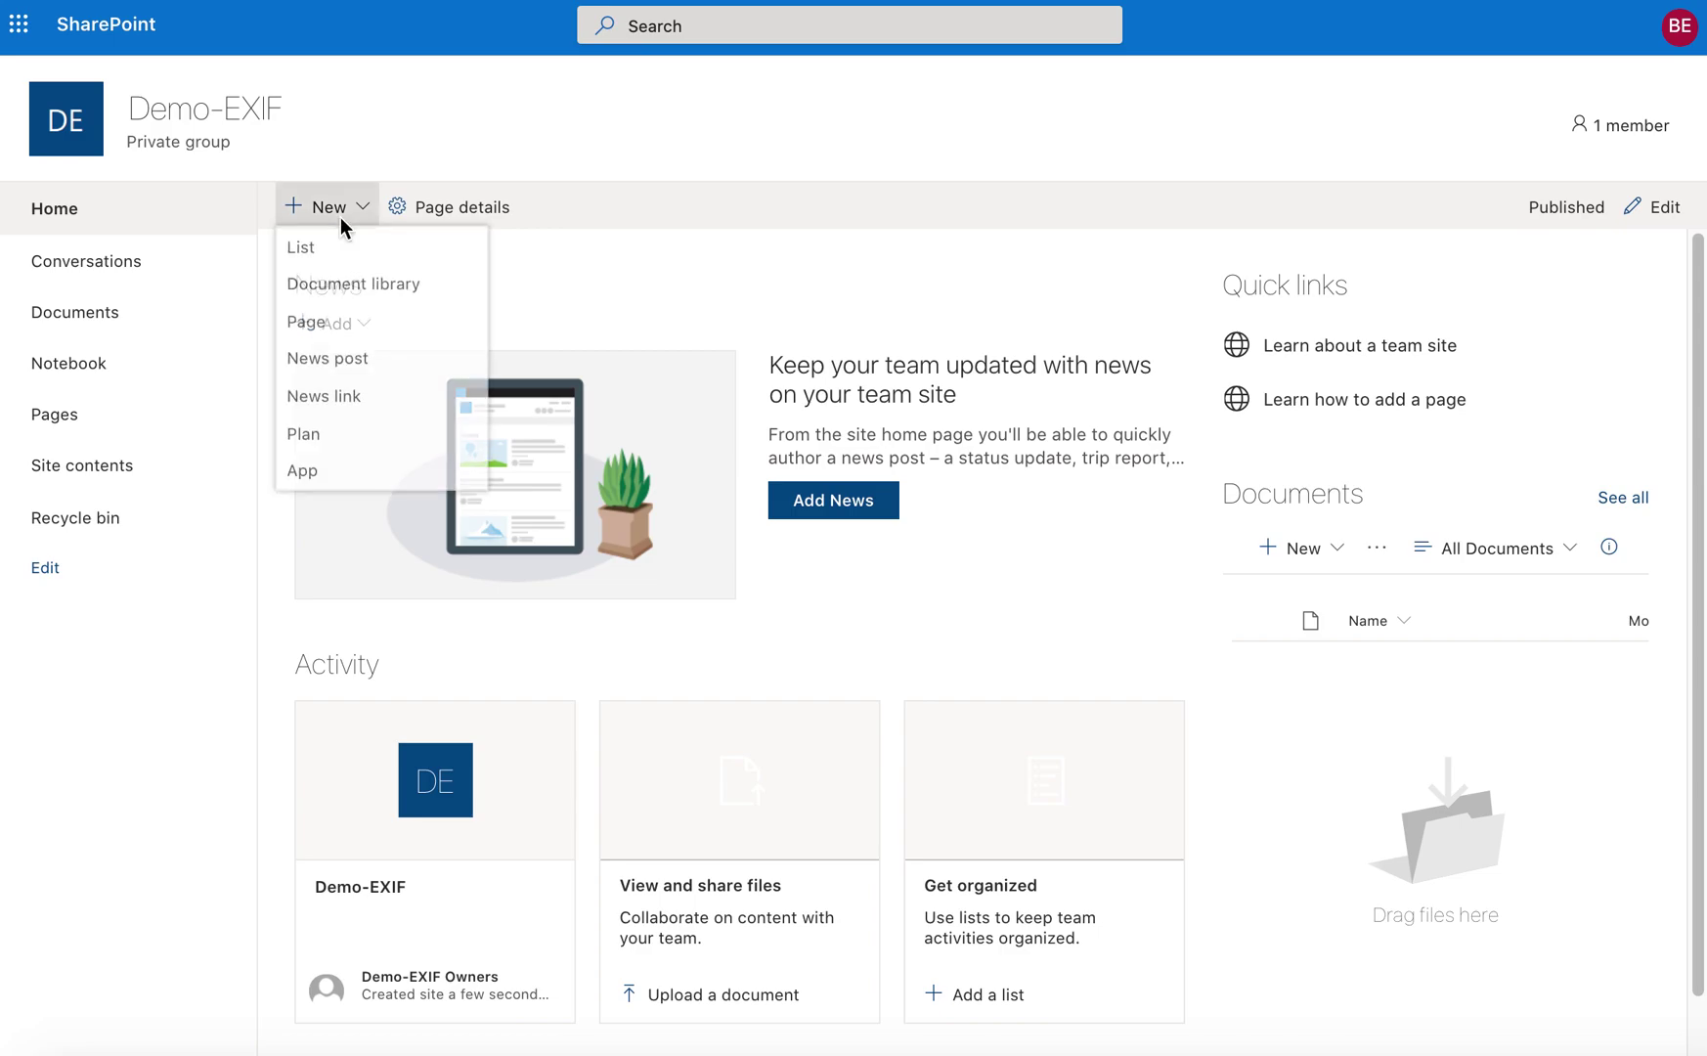
left_click(350, 288)
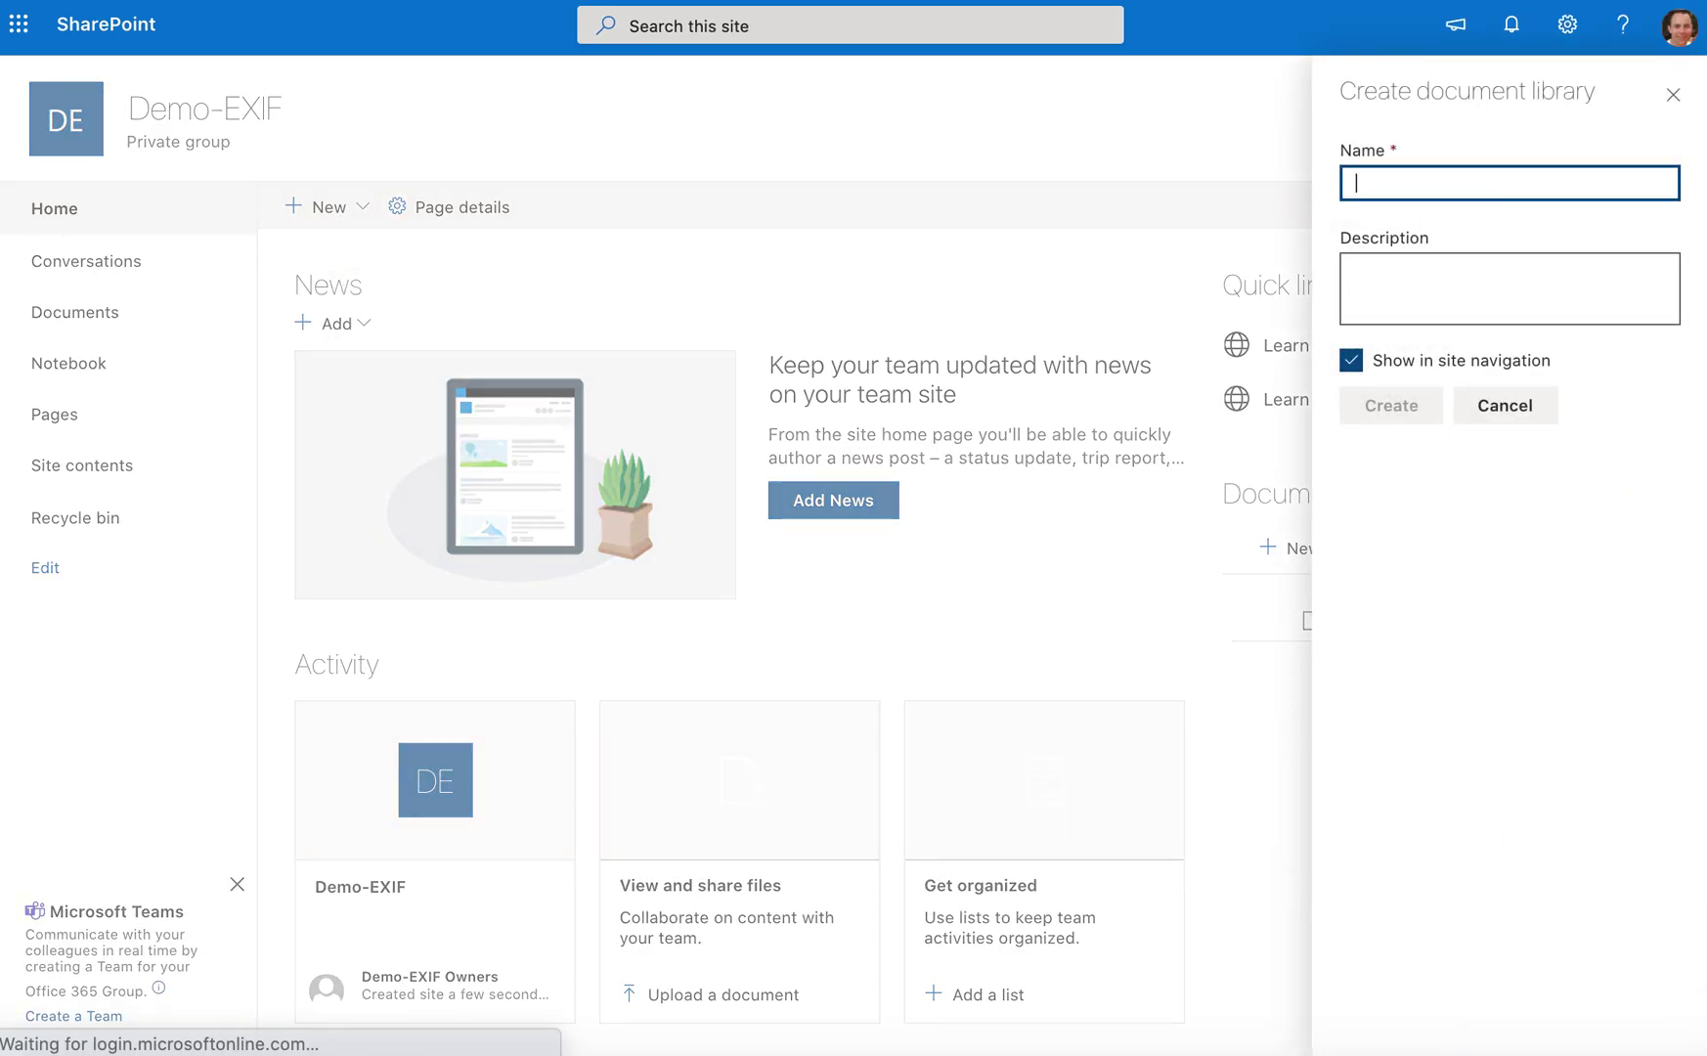
type("EXI")
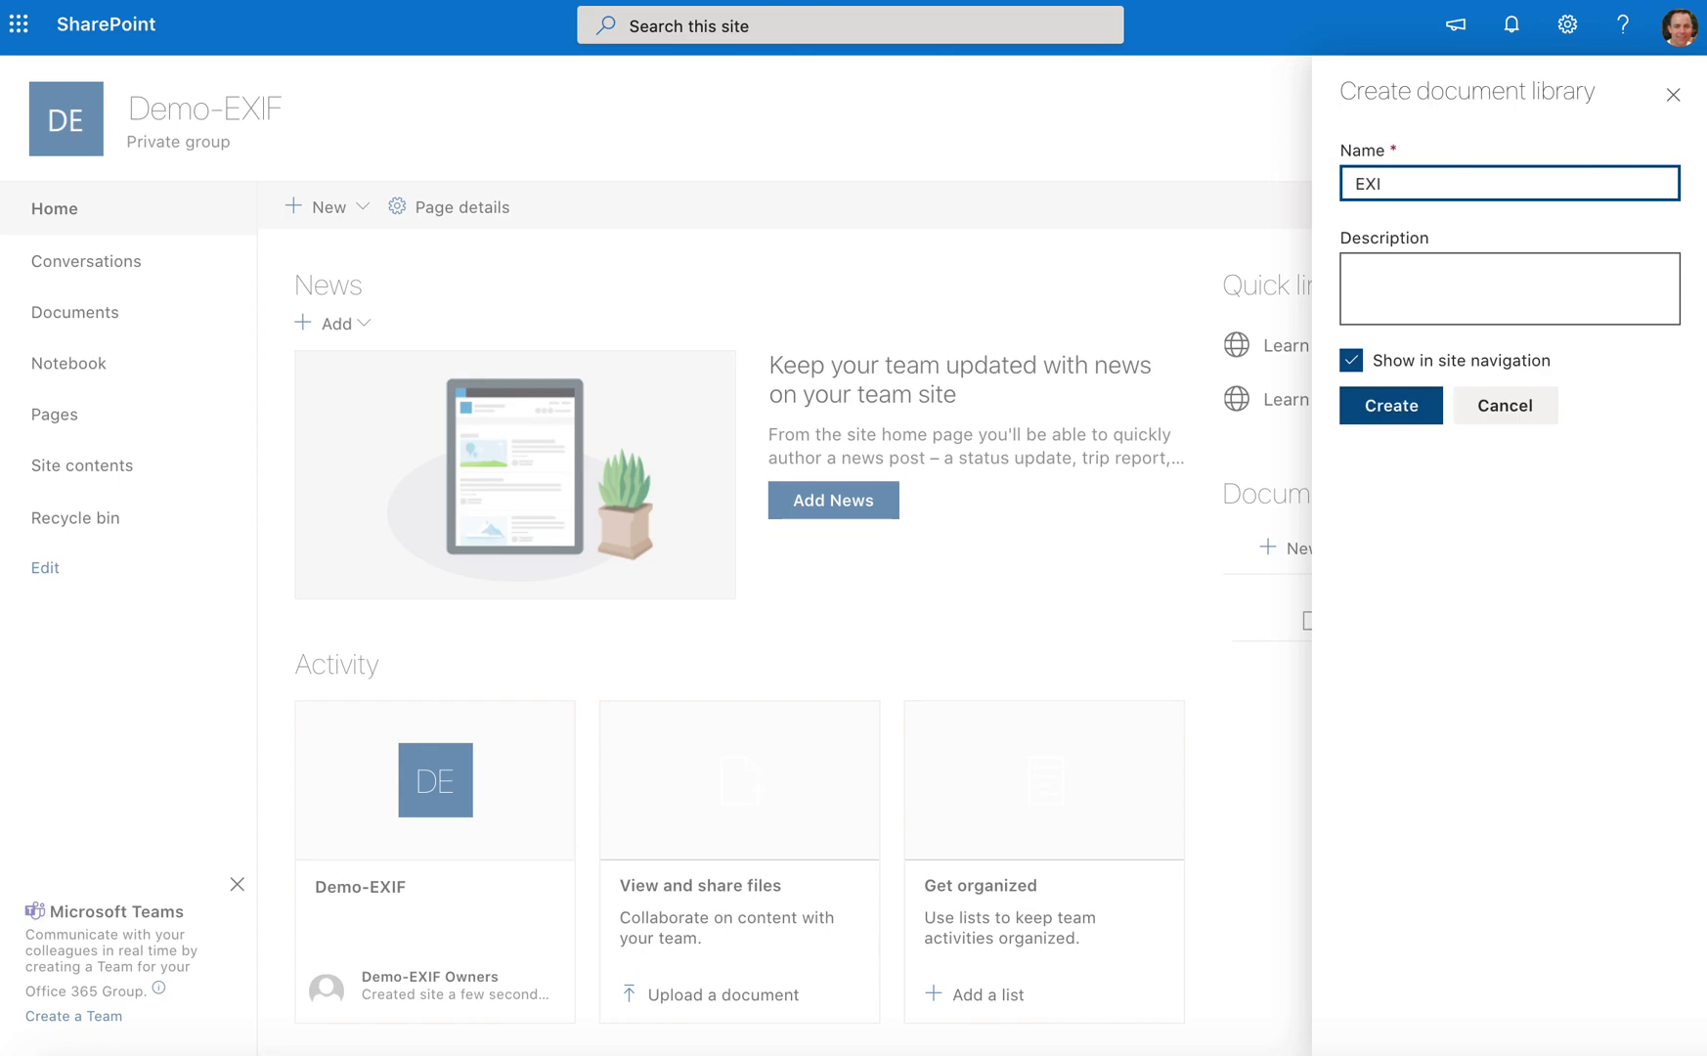
type("F")
left_click(1362, 405)
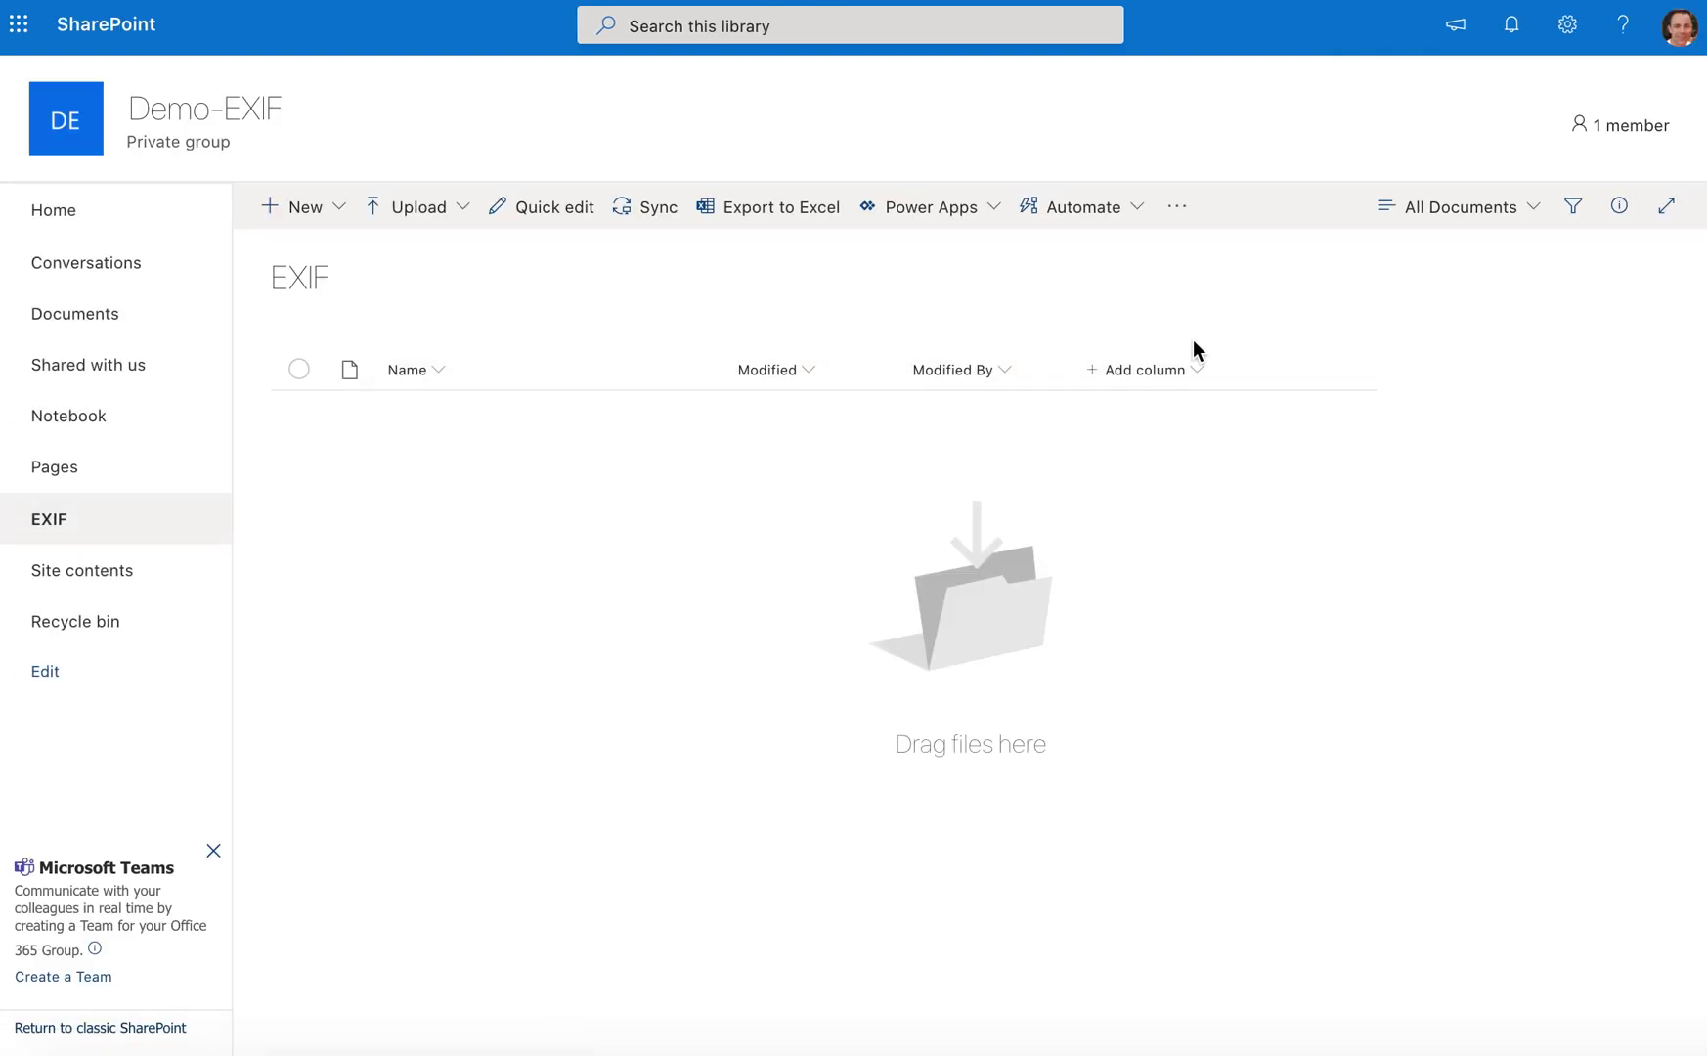
Step: Hide the Modified and Modified By columns in the EXIF library view and apply
left_click(1191, 363)
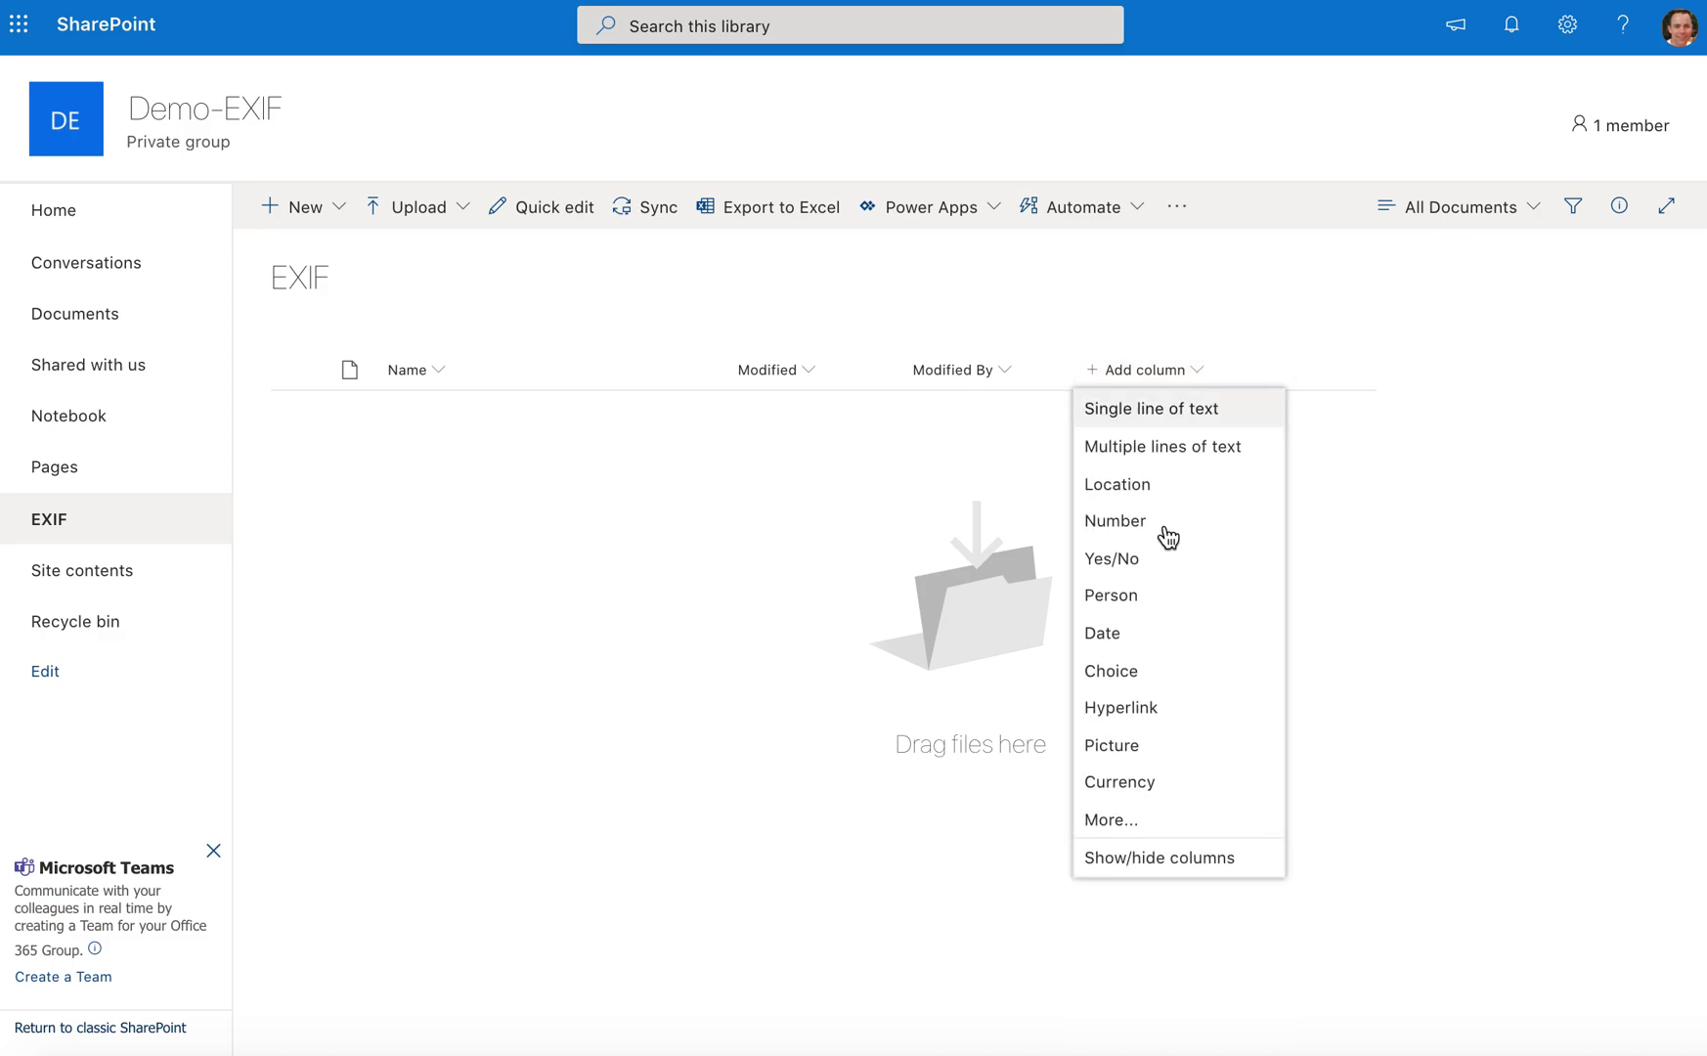
left_click(1145, 866)
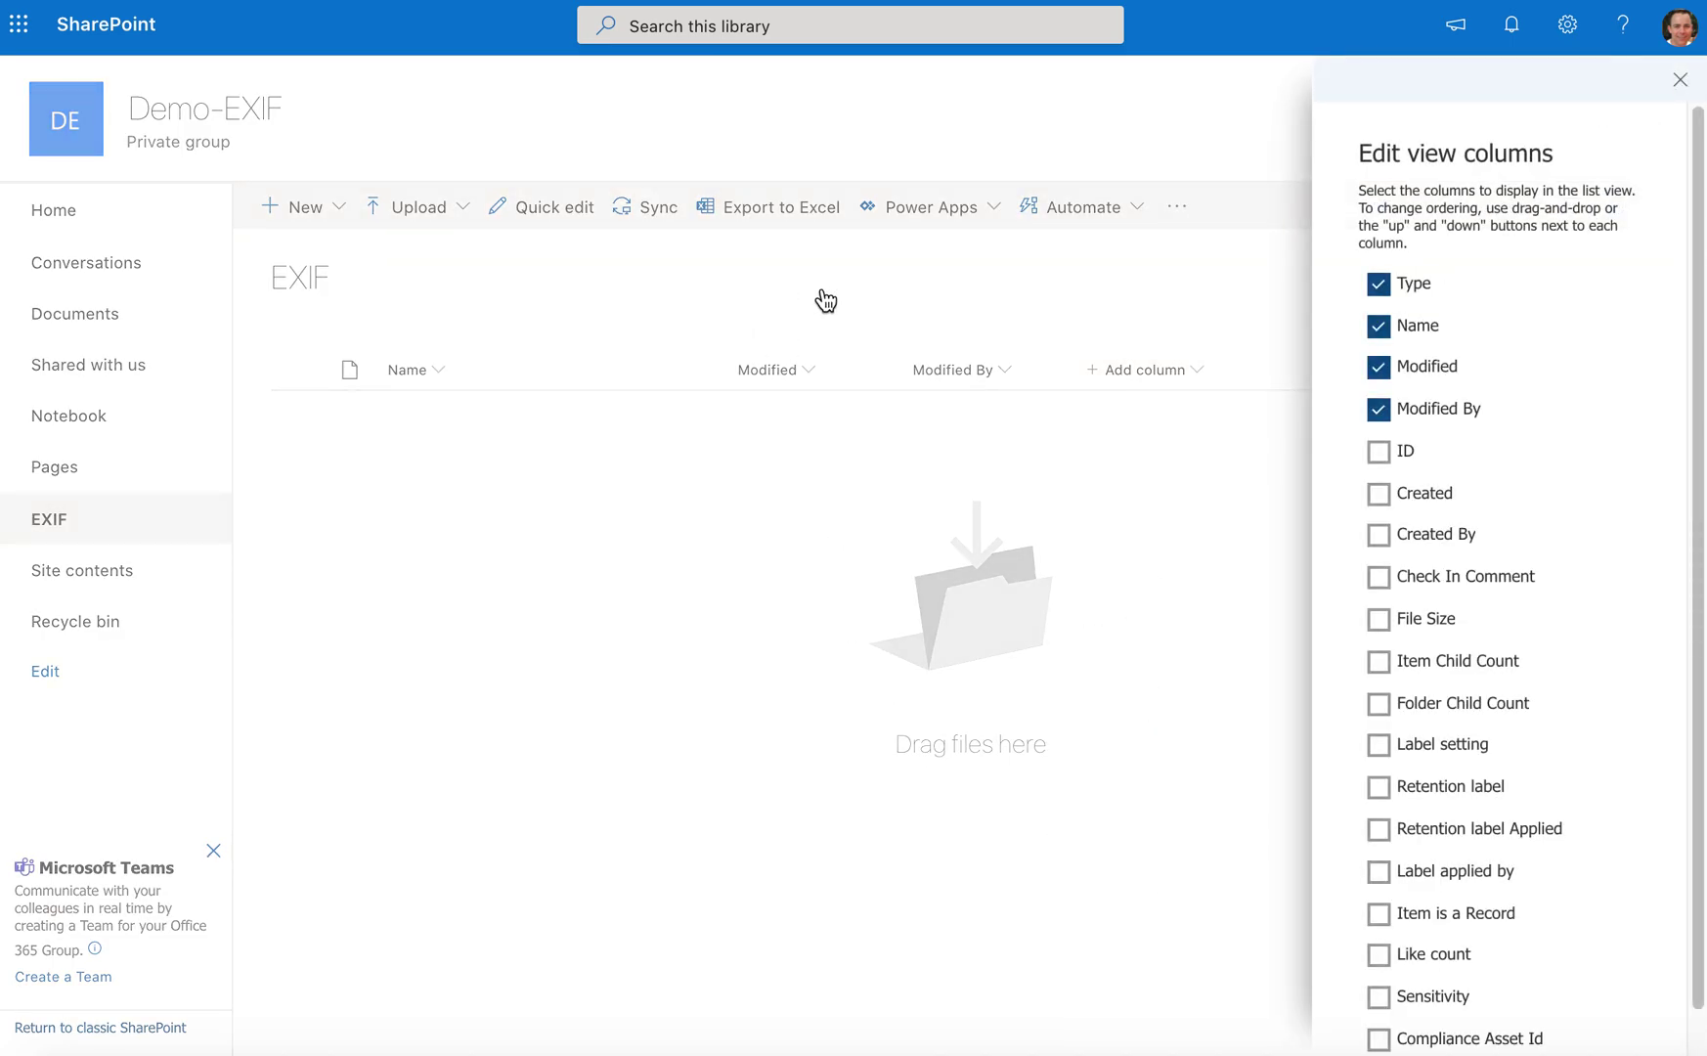
left_click(1377, 415)
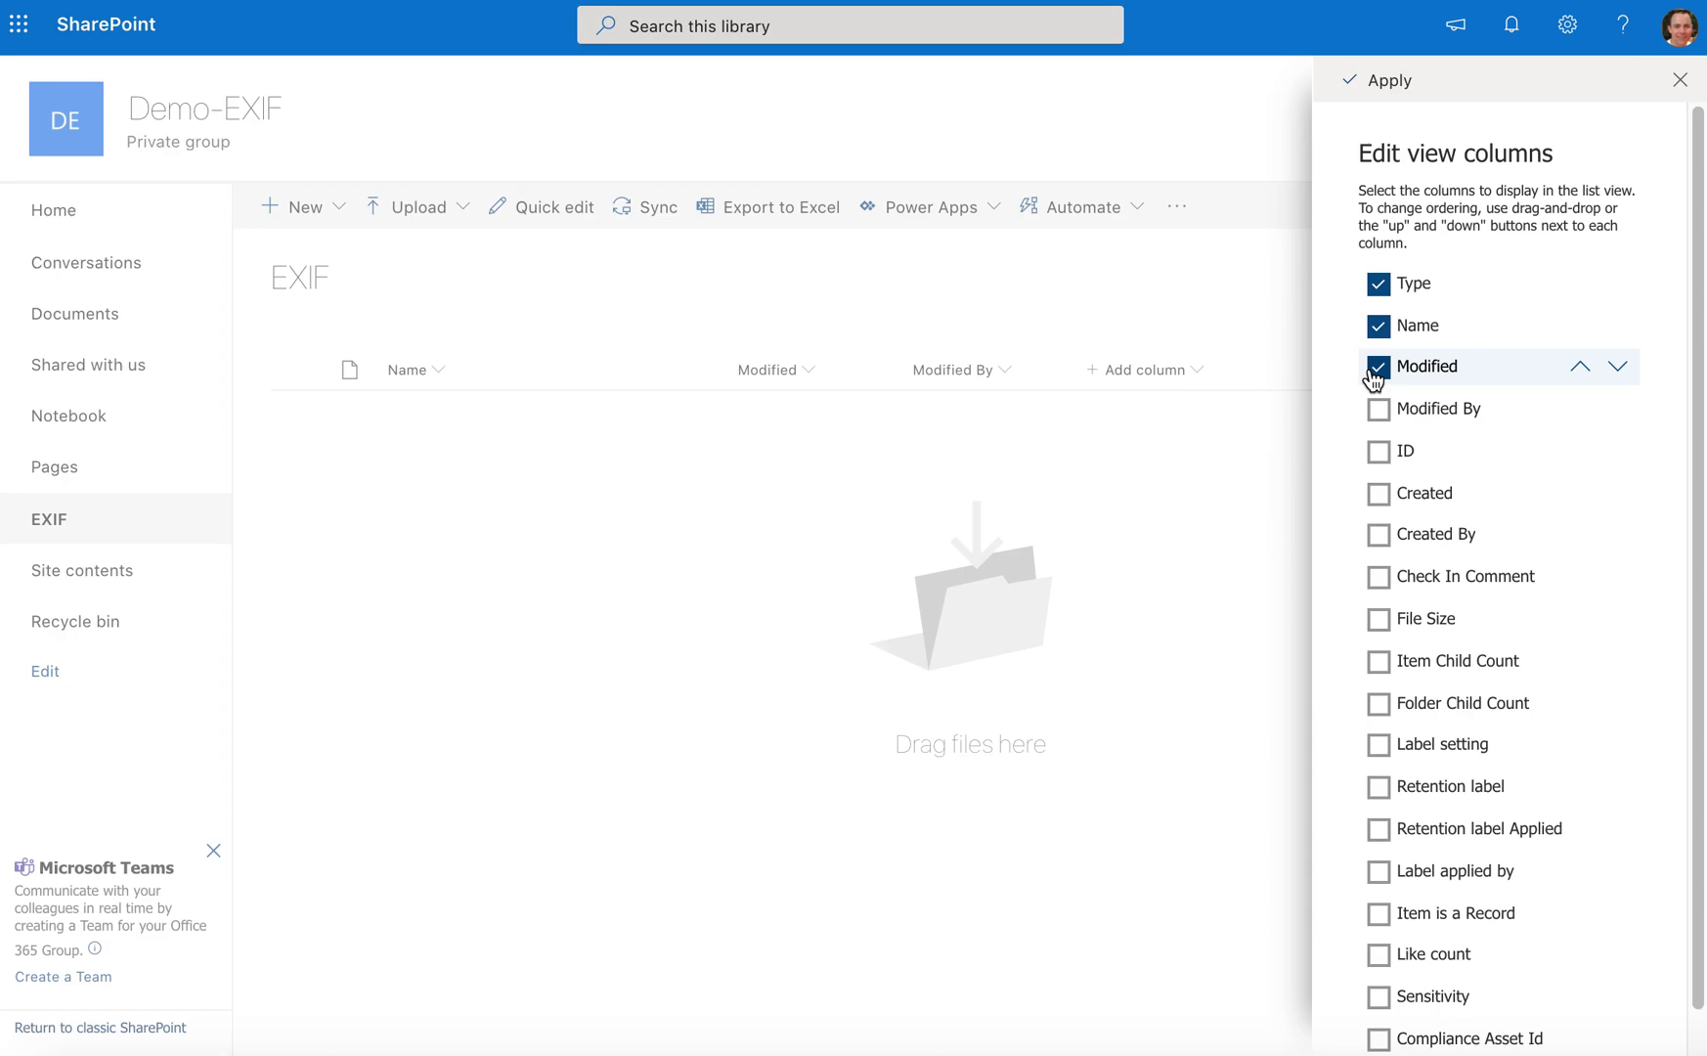
left_click(1377, 367)
left_click(1364, 82)
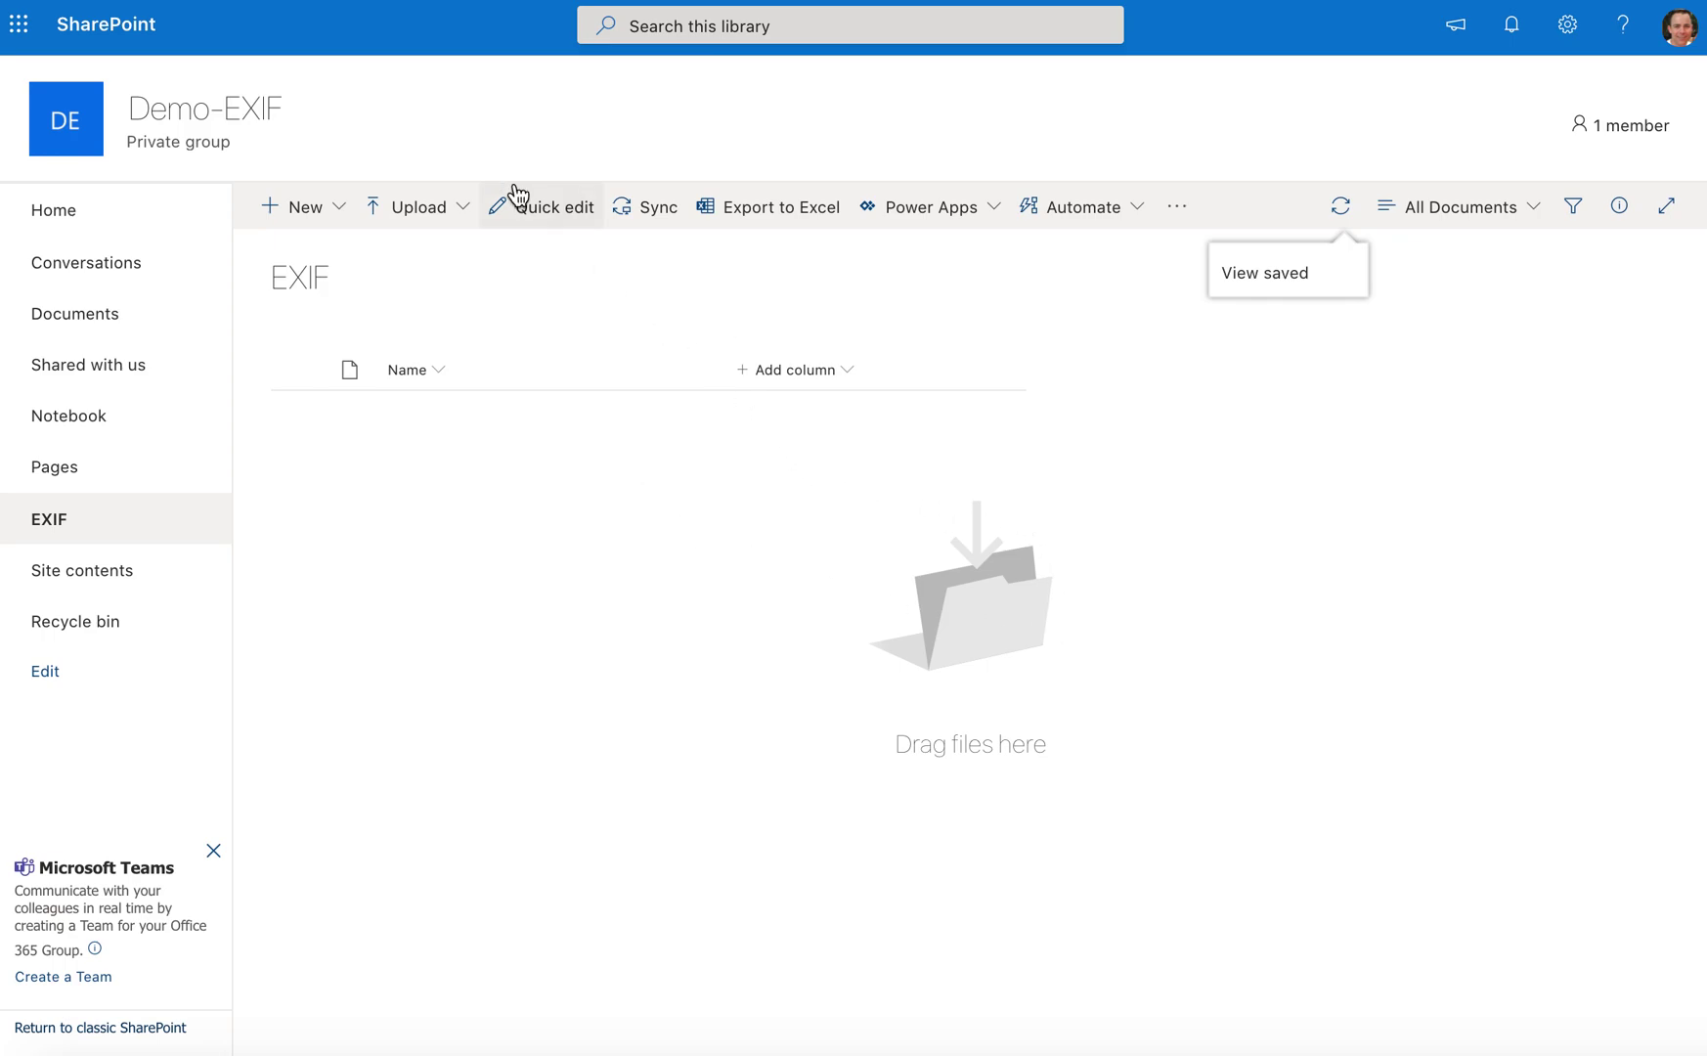
Step: Upload all ten photos from Sample Photos, 100313-A-0846W-896.jpg through Special Forces ATV.JPG
left_click(446, 209)
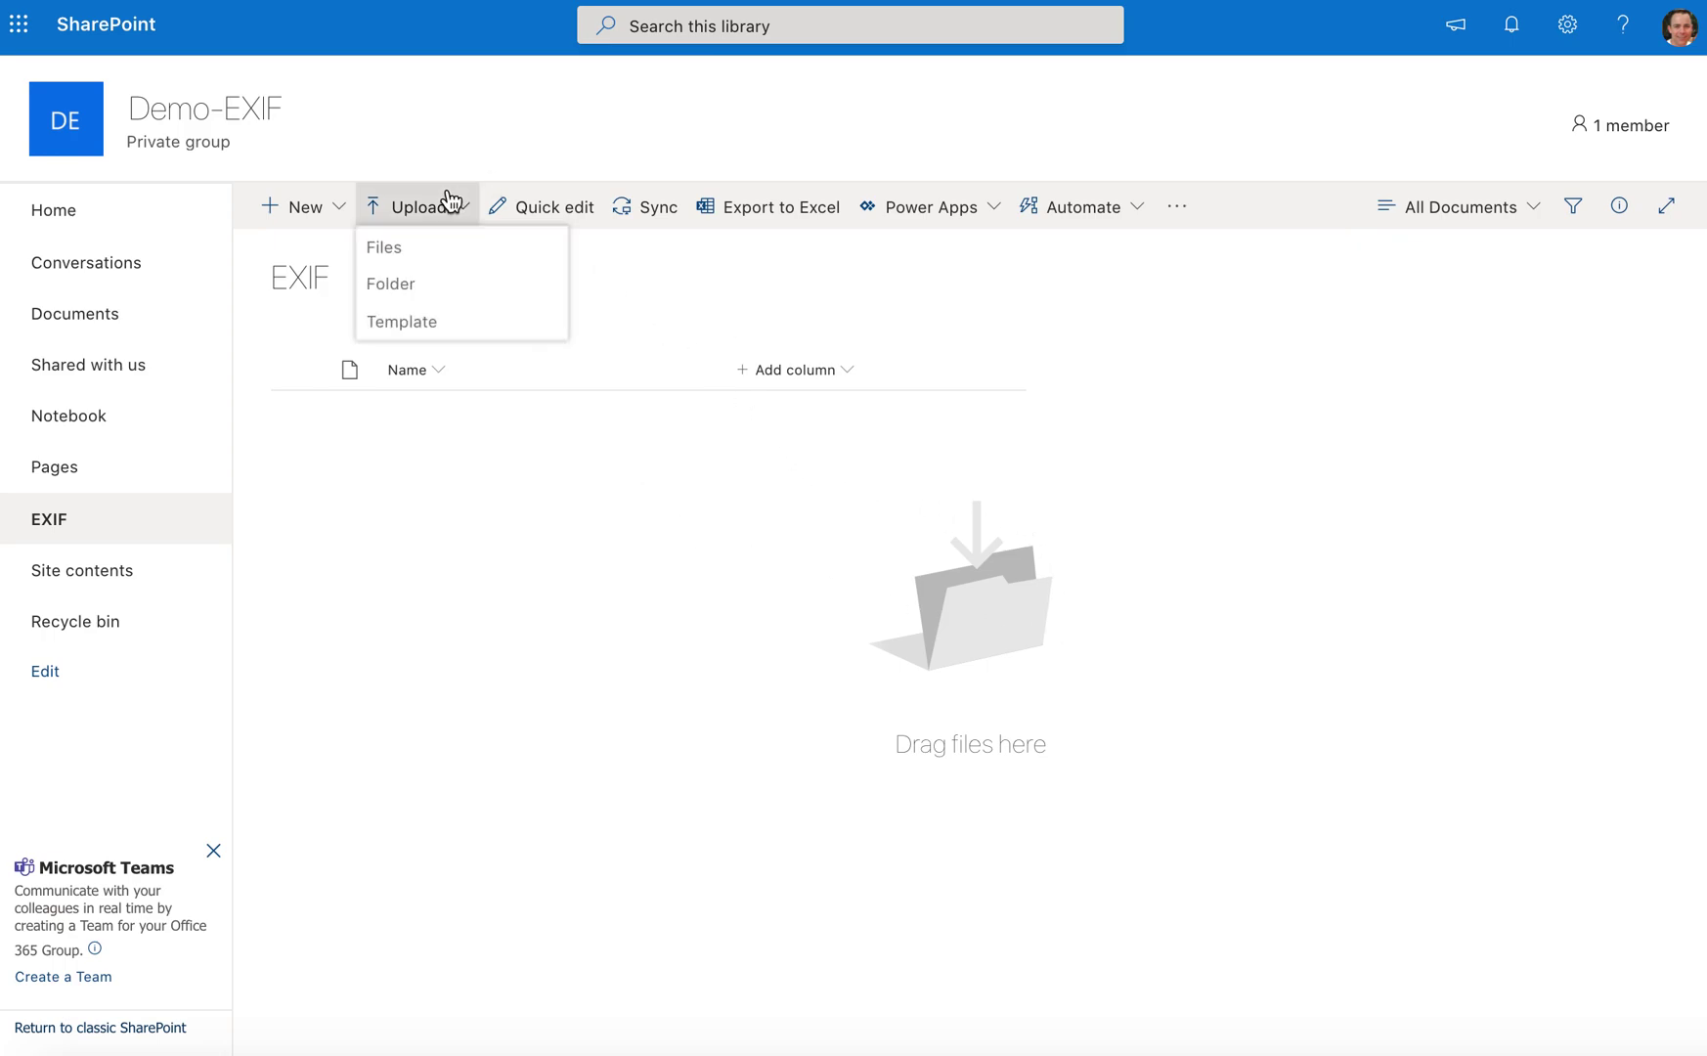
left_click(428, 256)
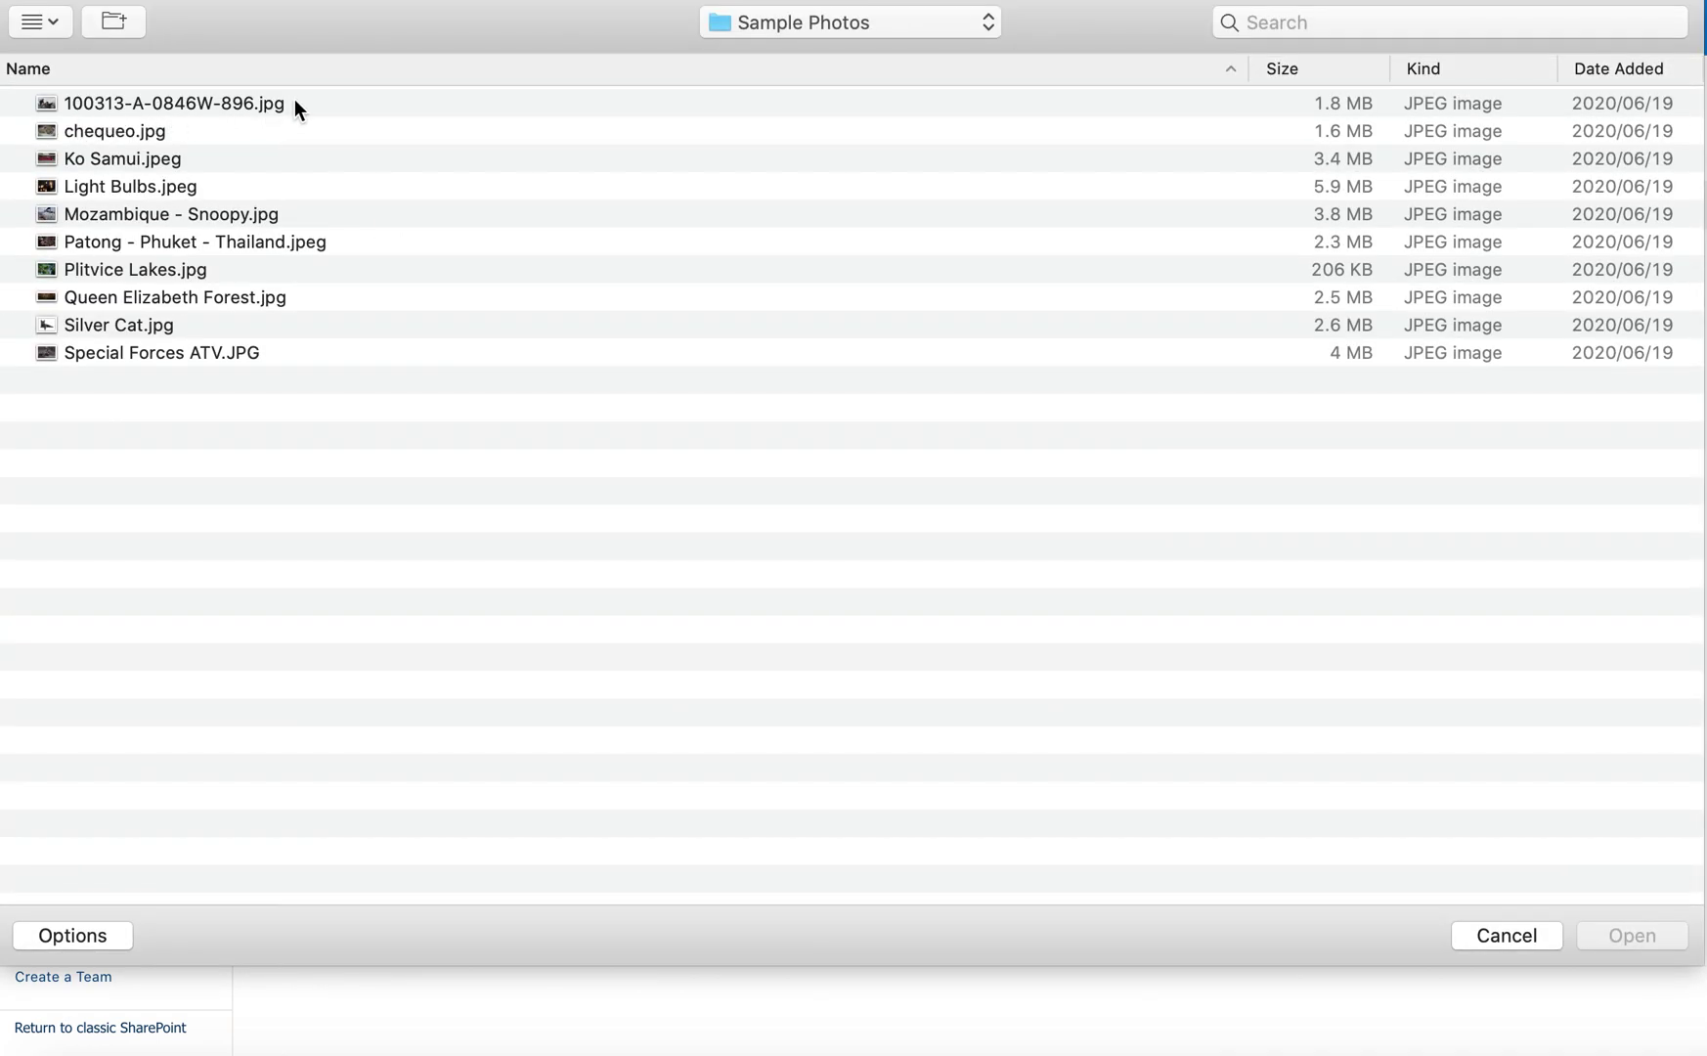
left_click(296, 102)
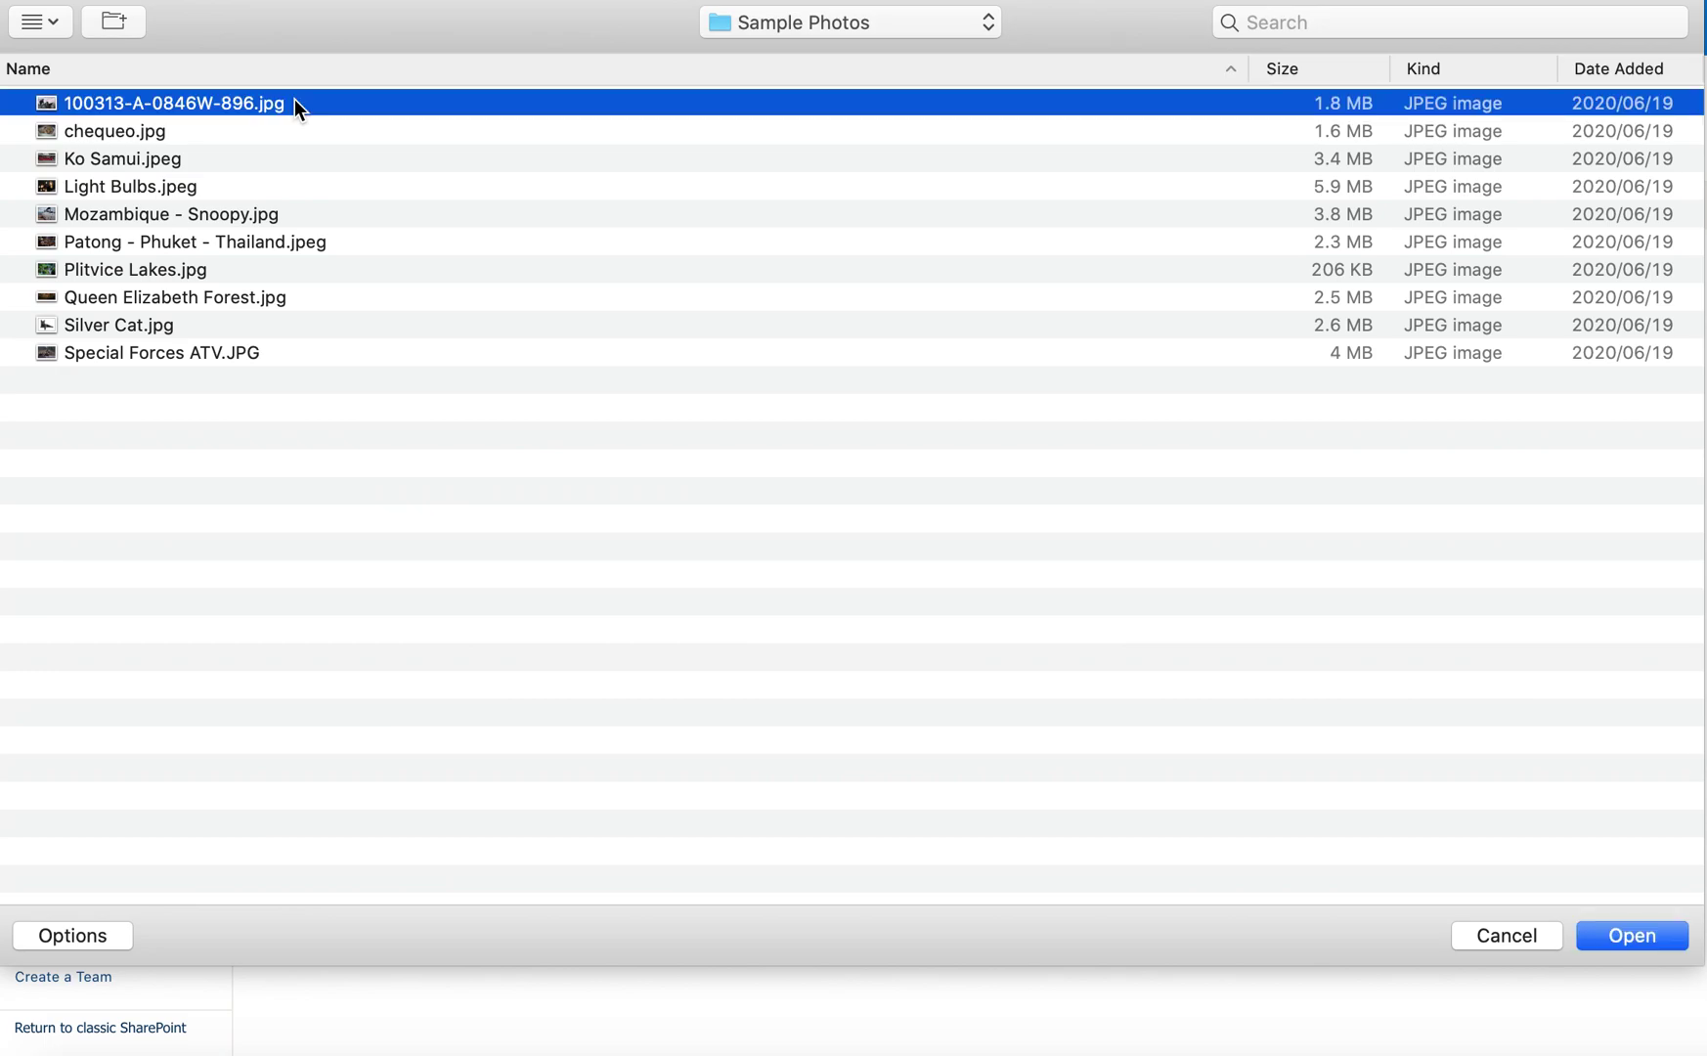
left_click(246, 360, "shift")
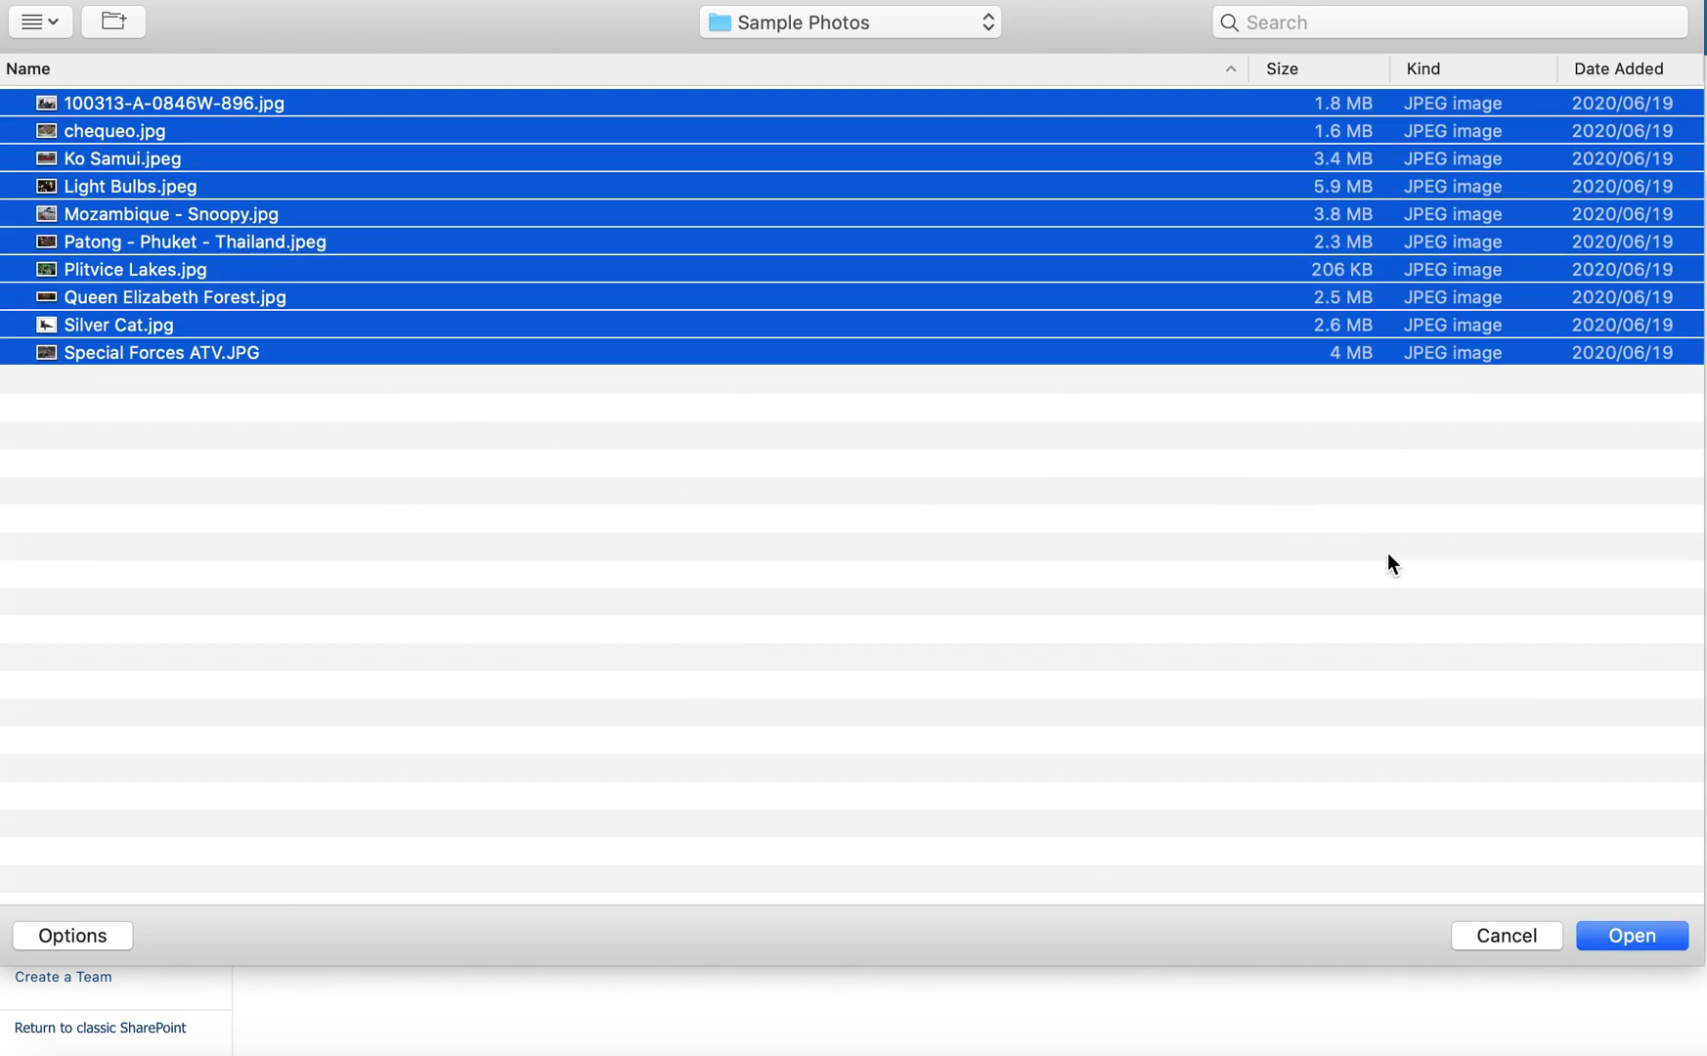
left_click(1614, 935)
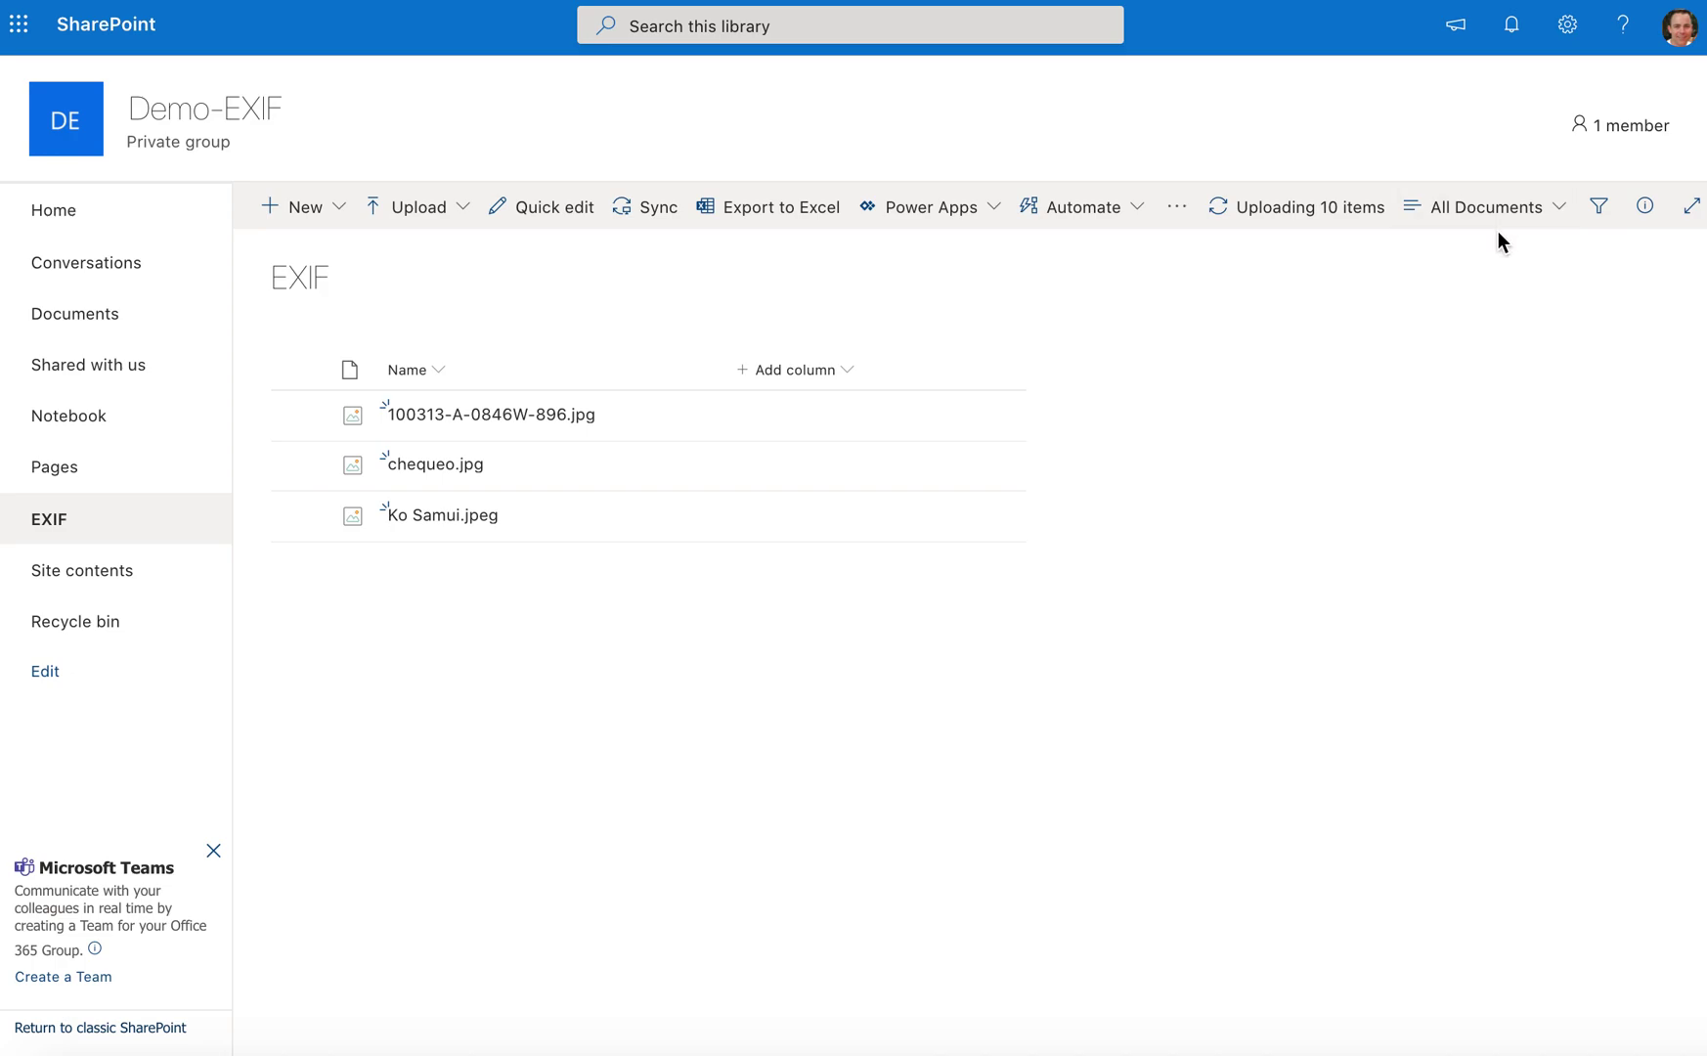
Step: Switch the library layout to Tiles, then back to List
left_click(1513, 202)
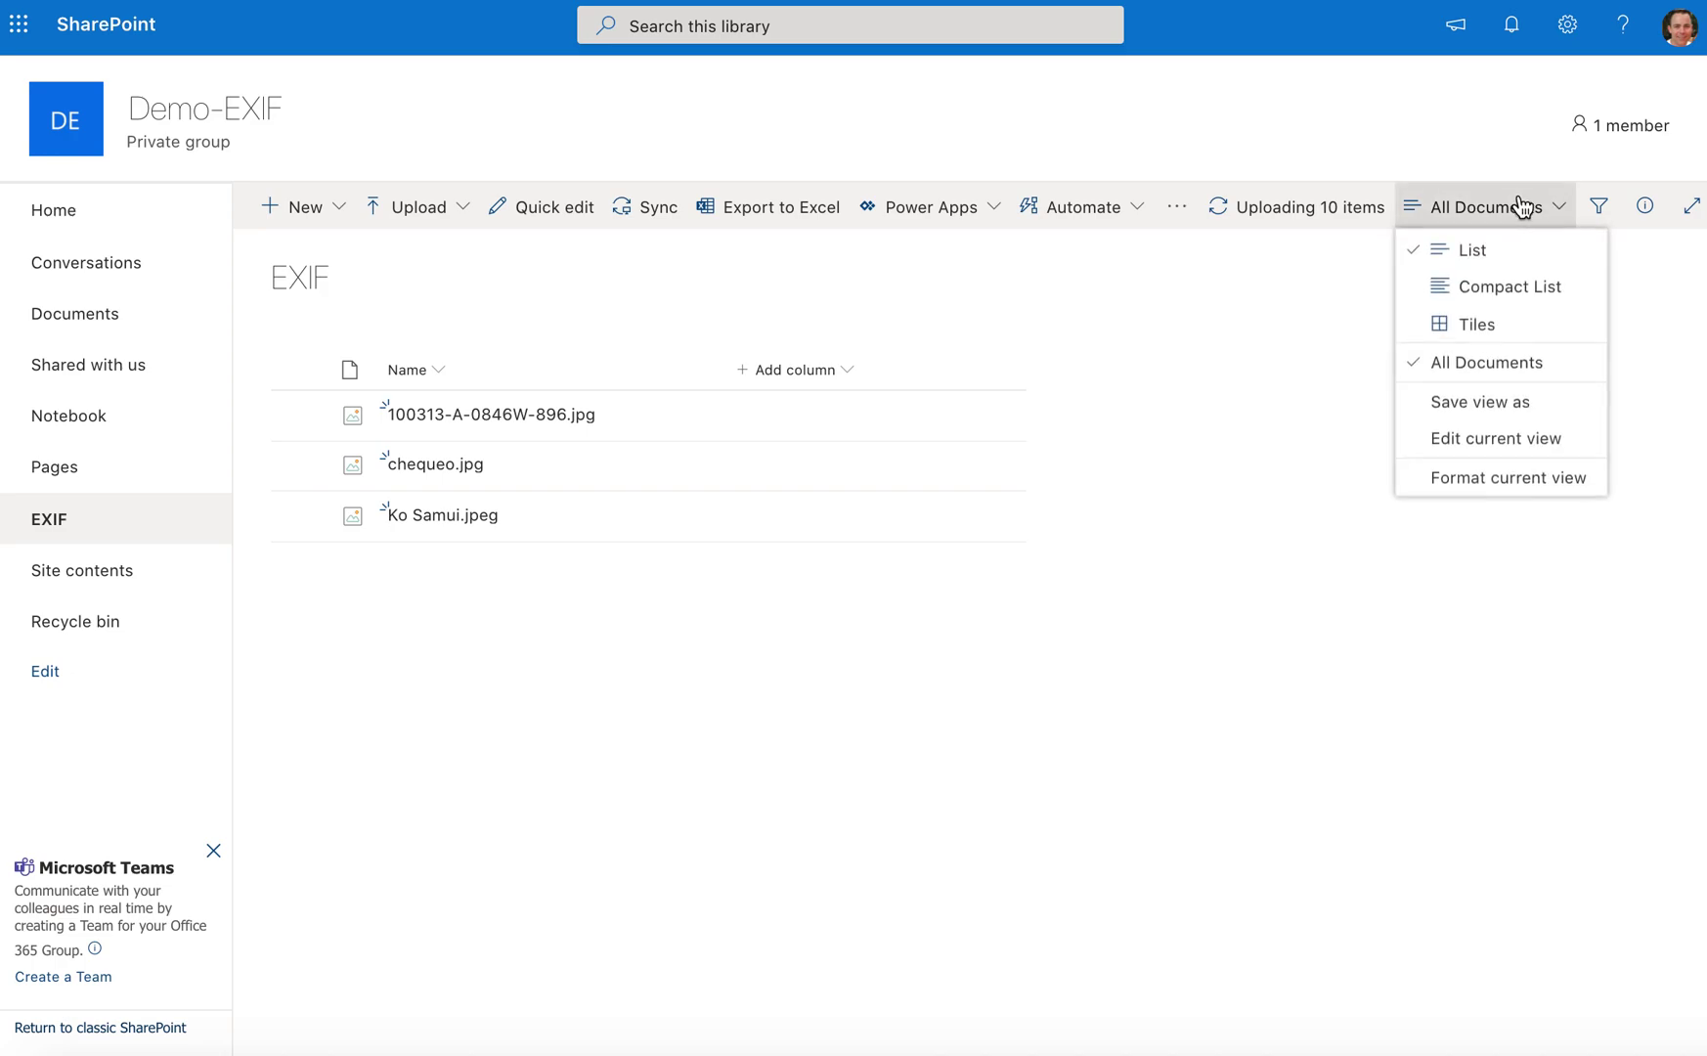
left_click(1469, 327)
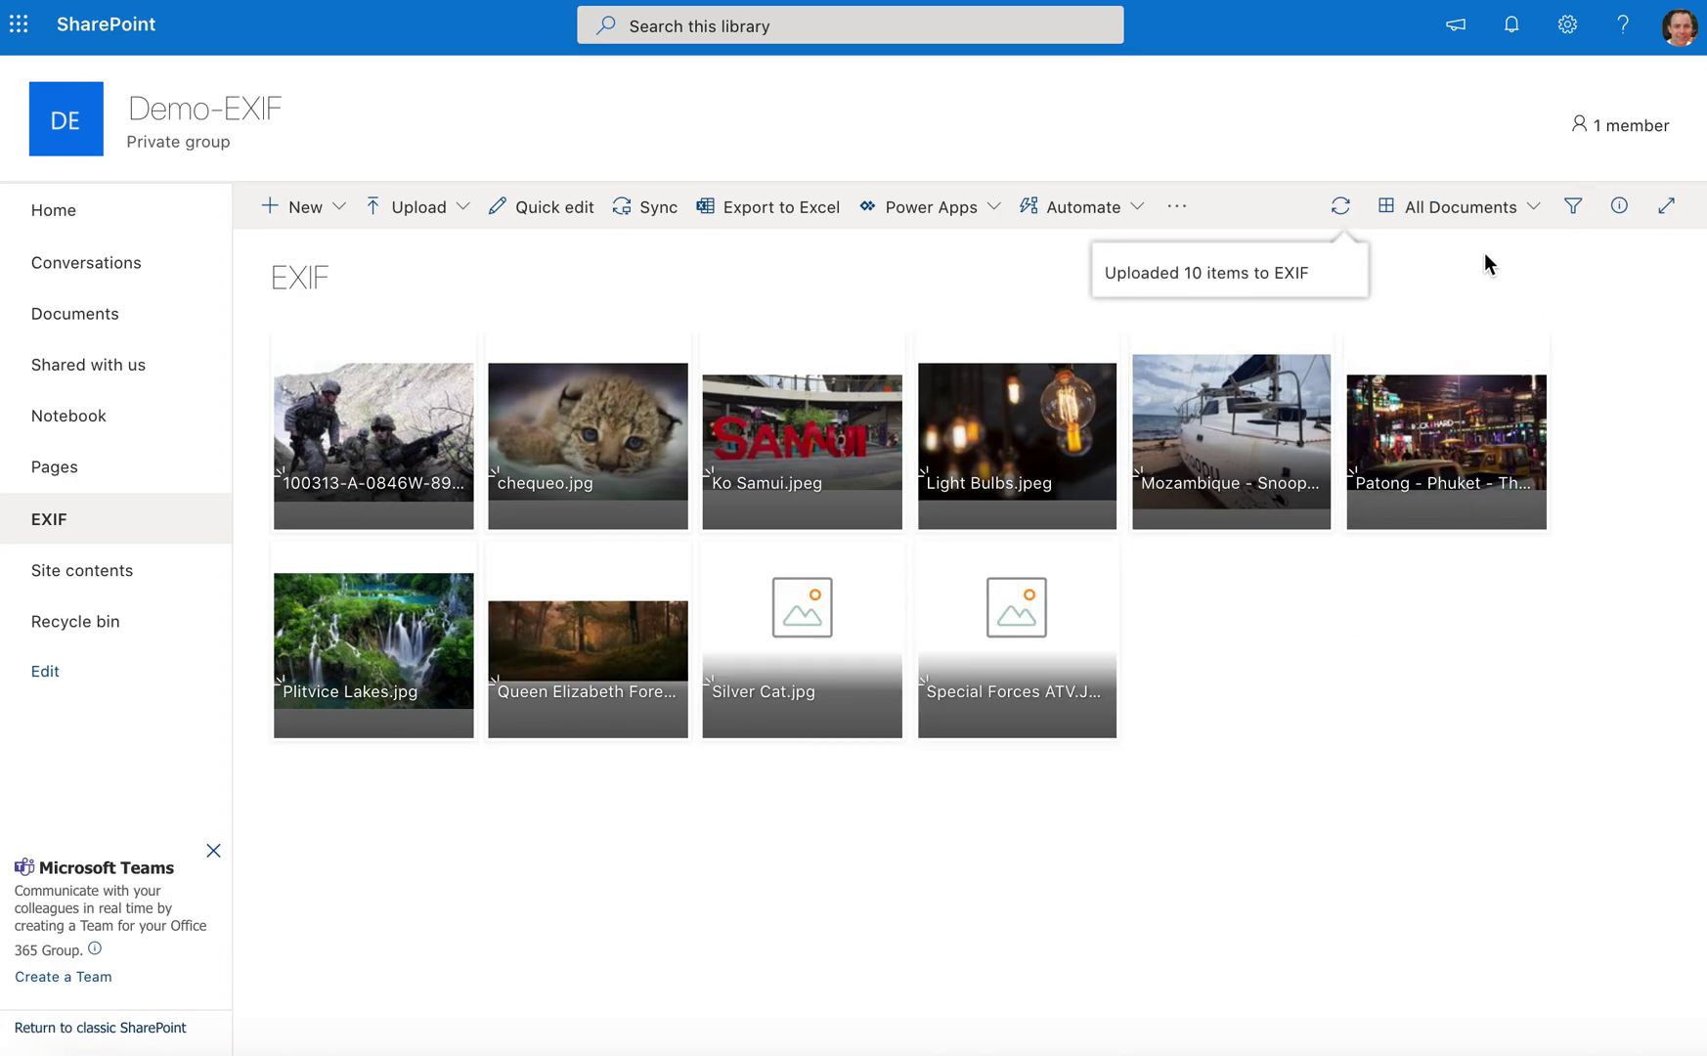
left_click(1445, 208)
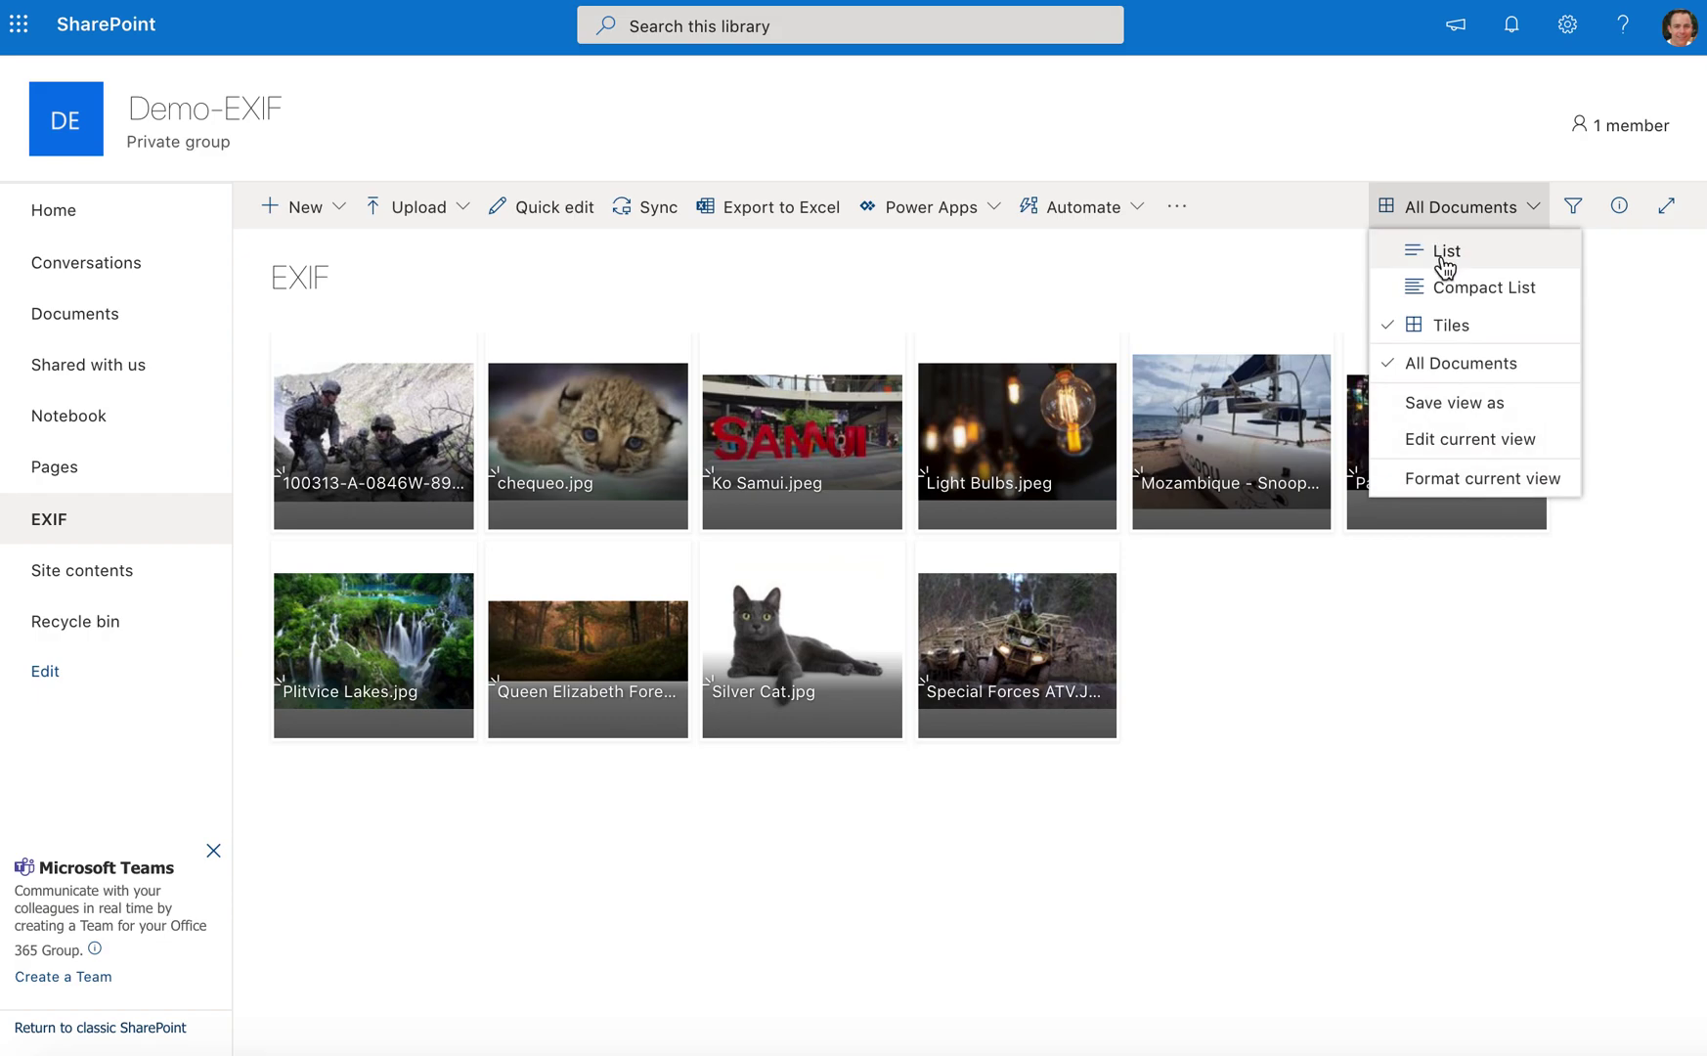
left_click(1443, 256)
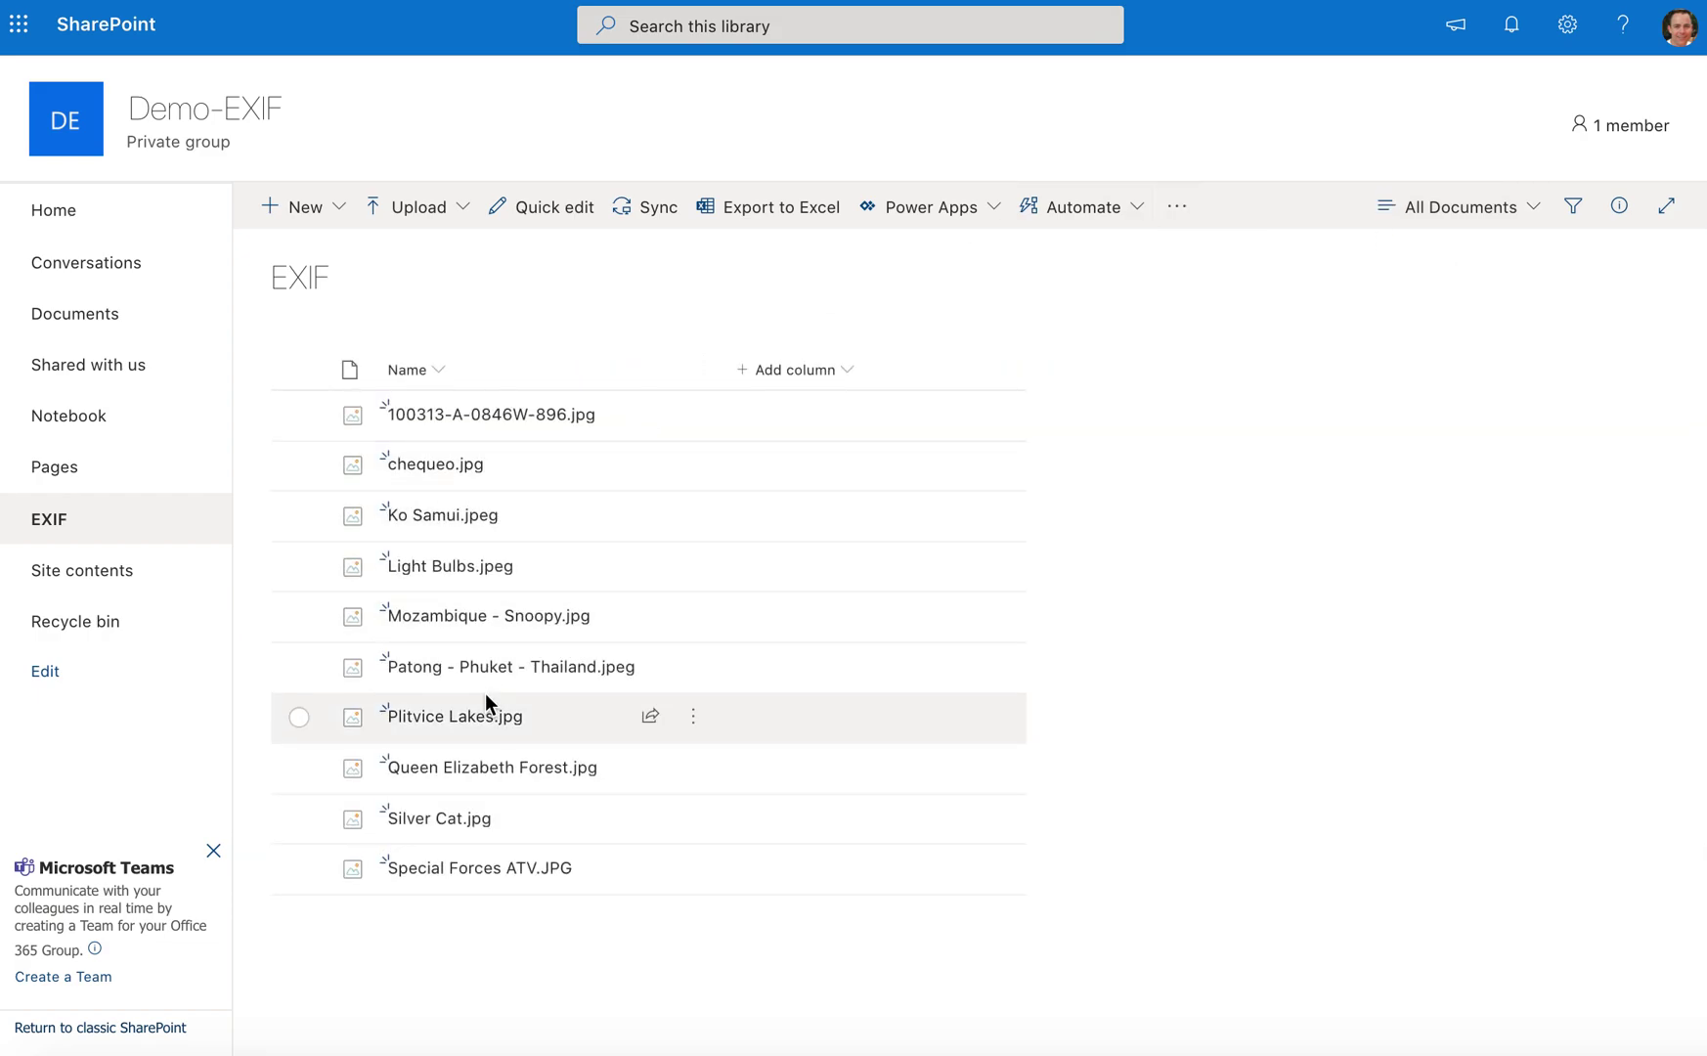
Step: Open the EXIF library settings page and scroll down to its Columns section
left_click(1449, 217)
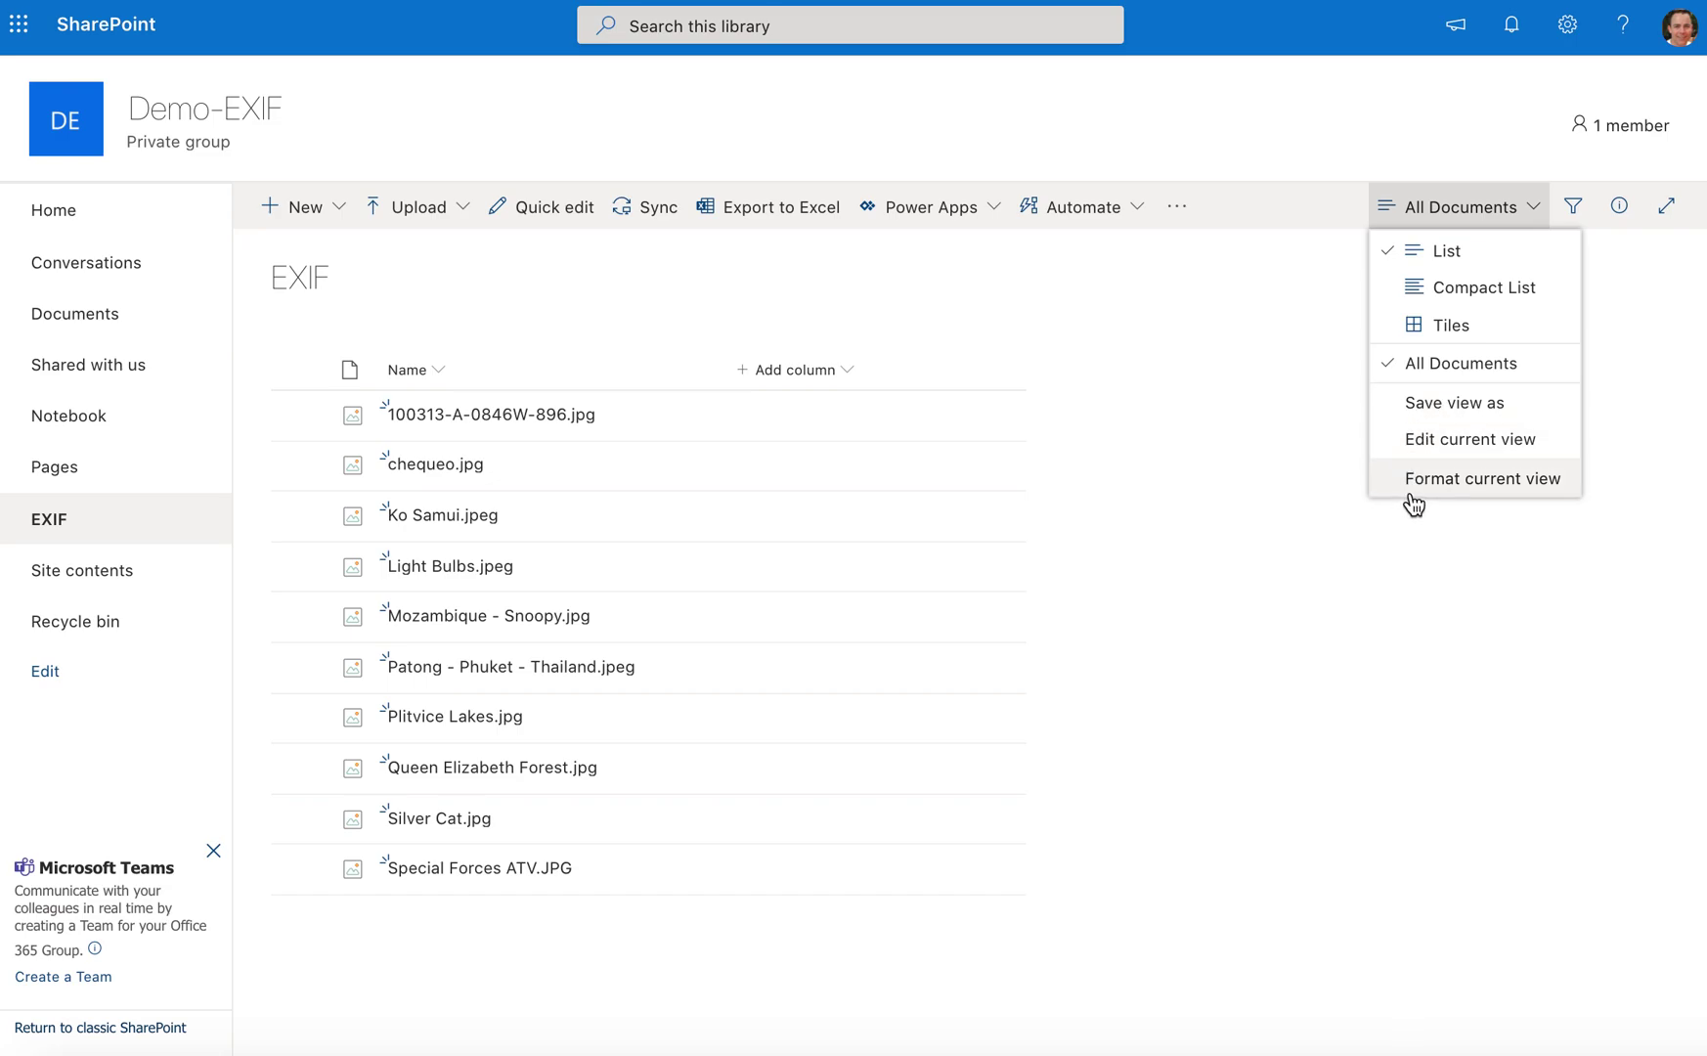
left_click(1567, 30)
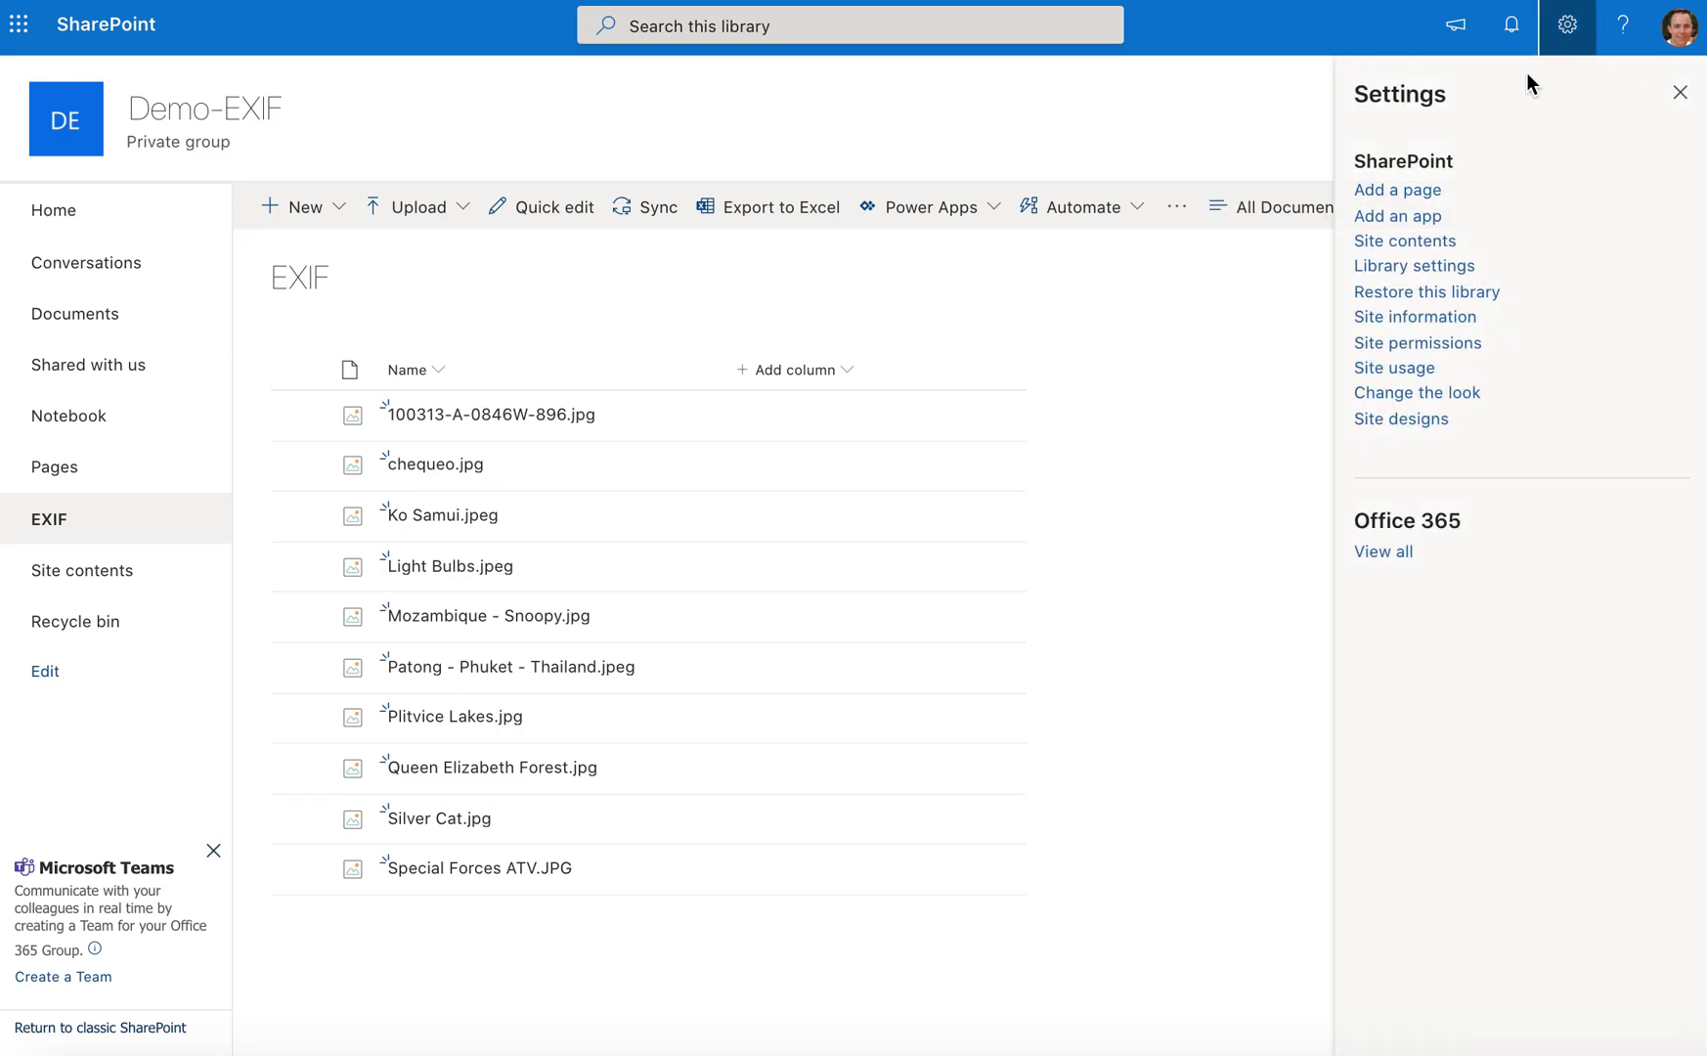
left_click(1425, 277)
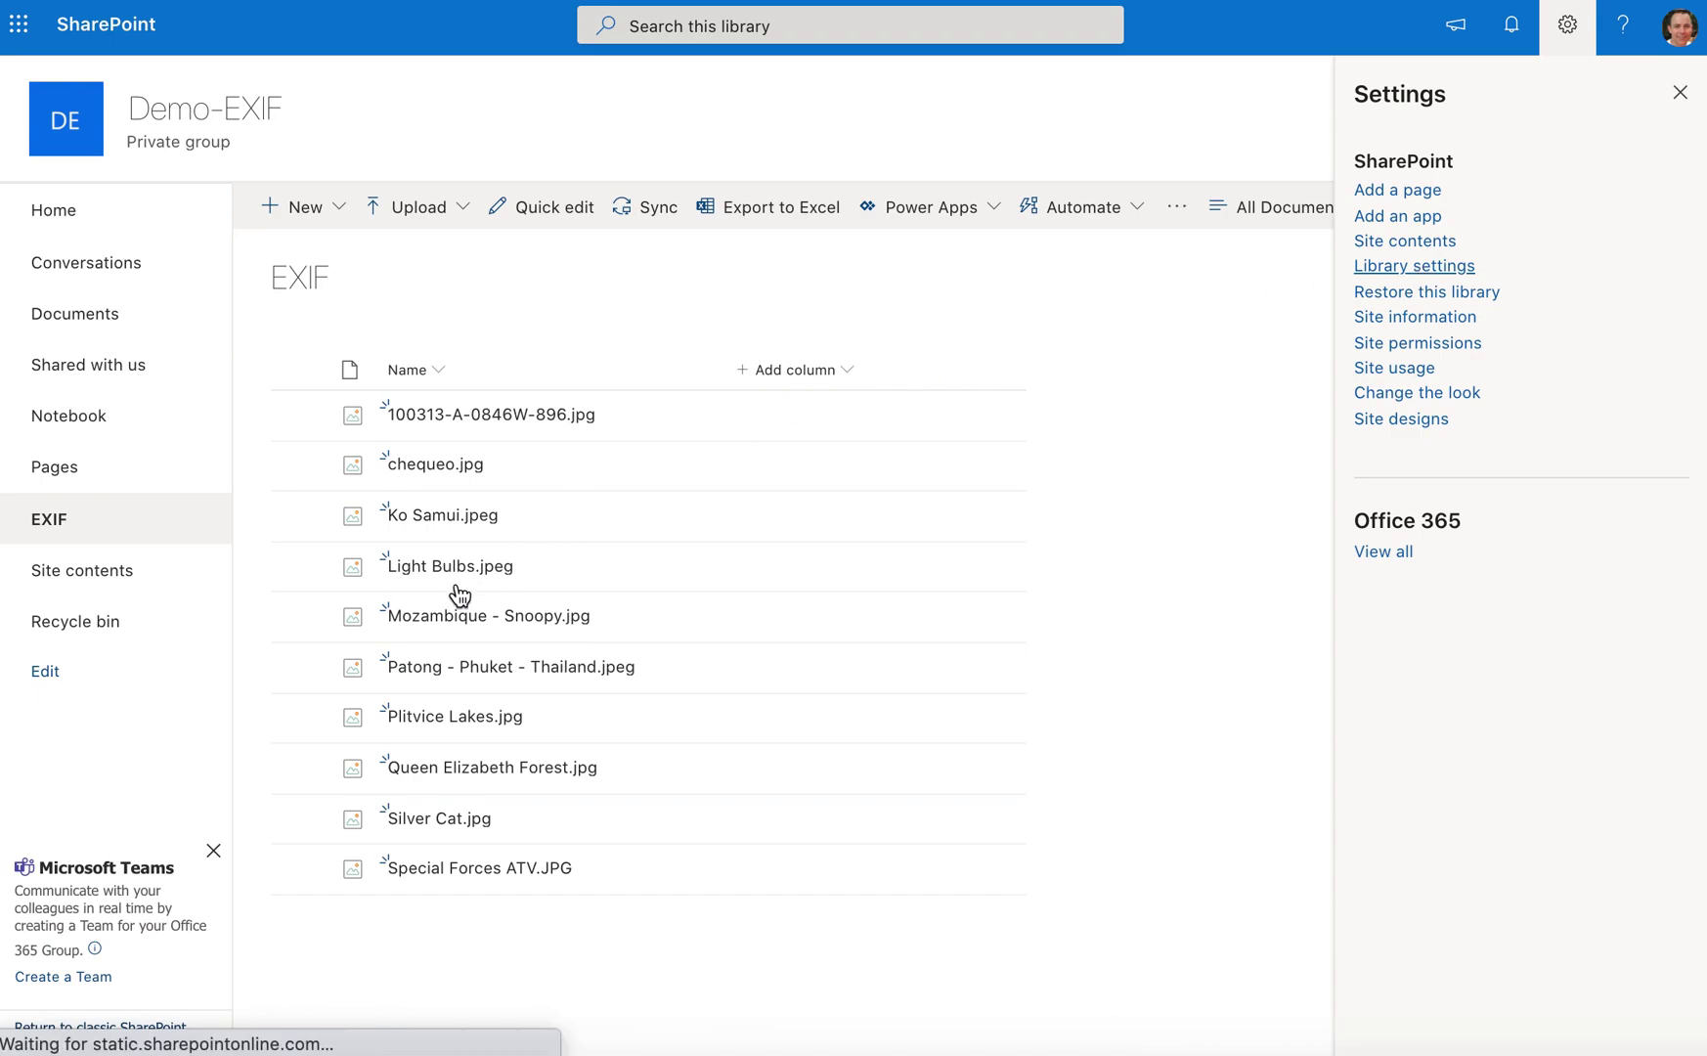
scroll(371, 743, "down", 1)
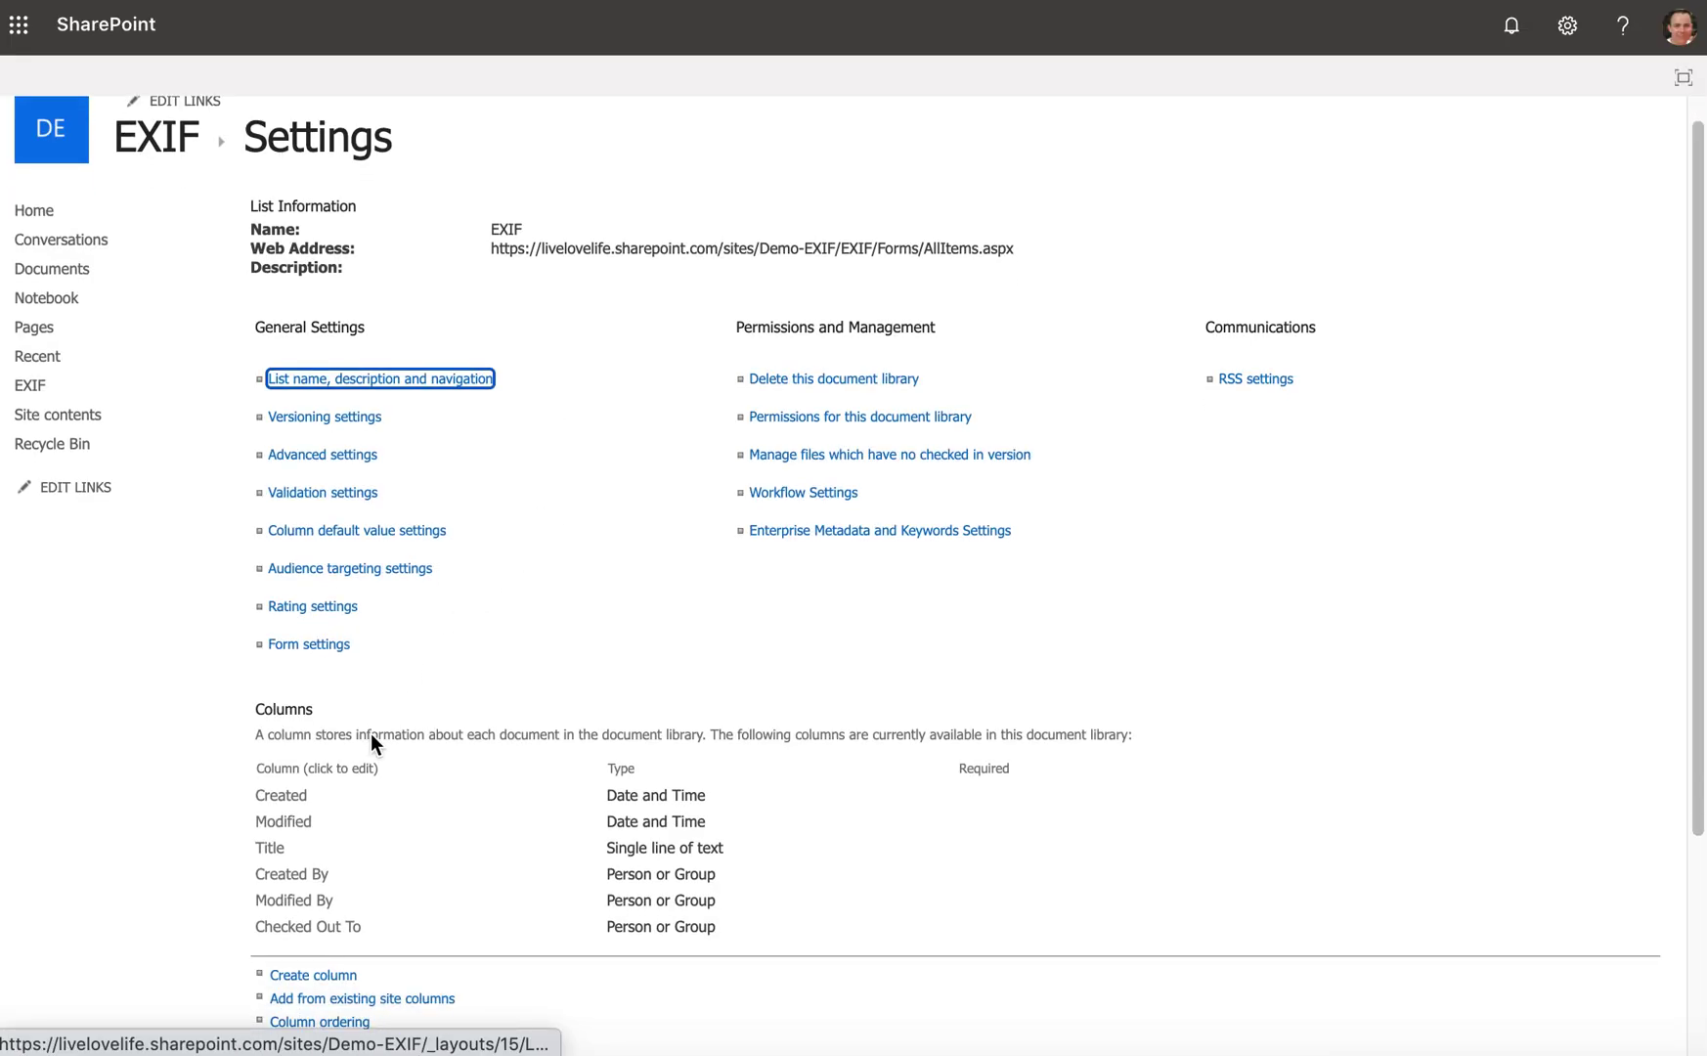
scroll(371, 733, "down", 1)
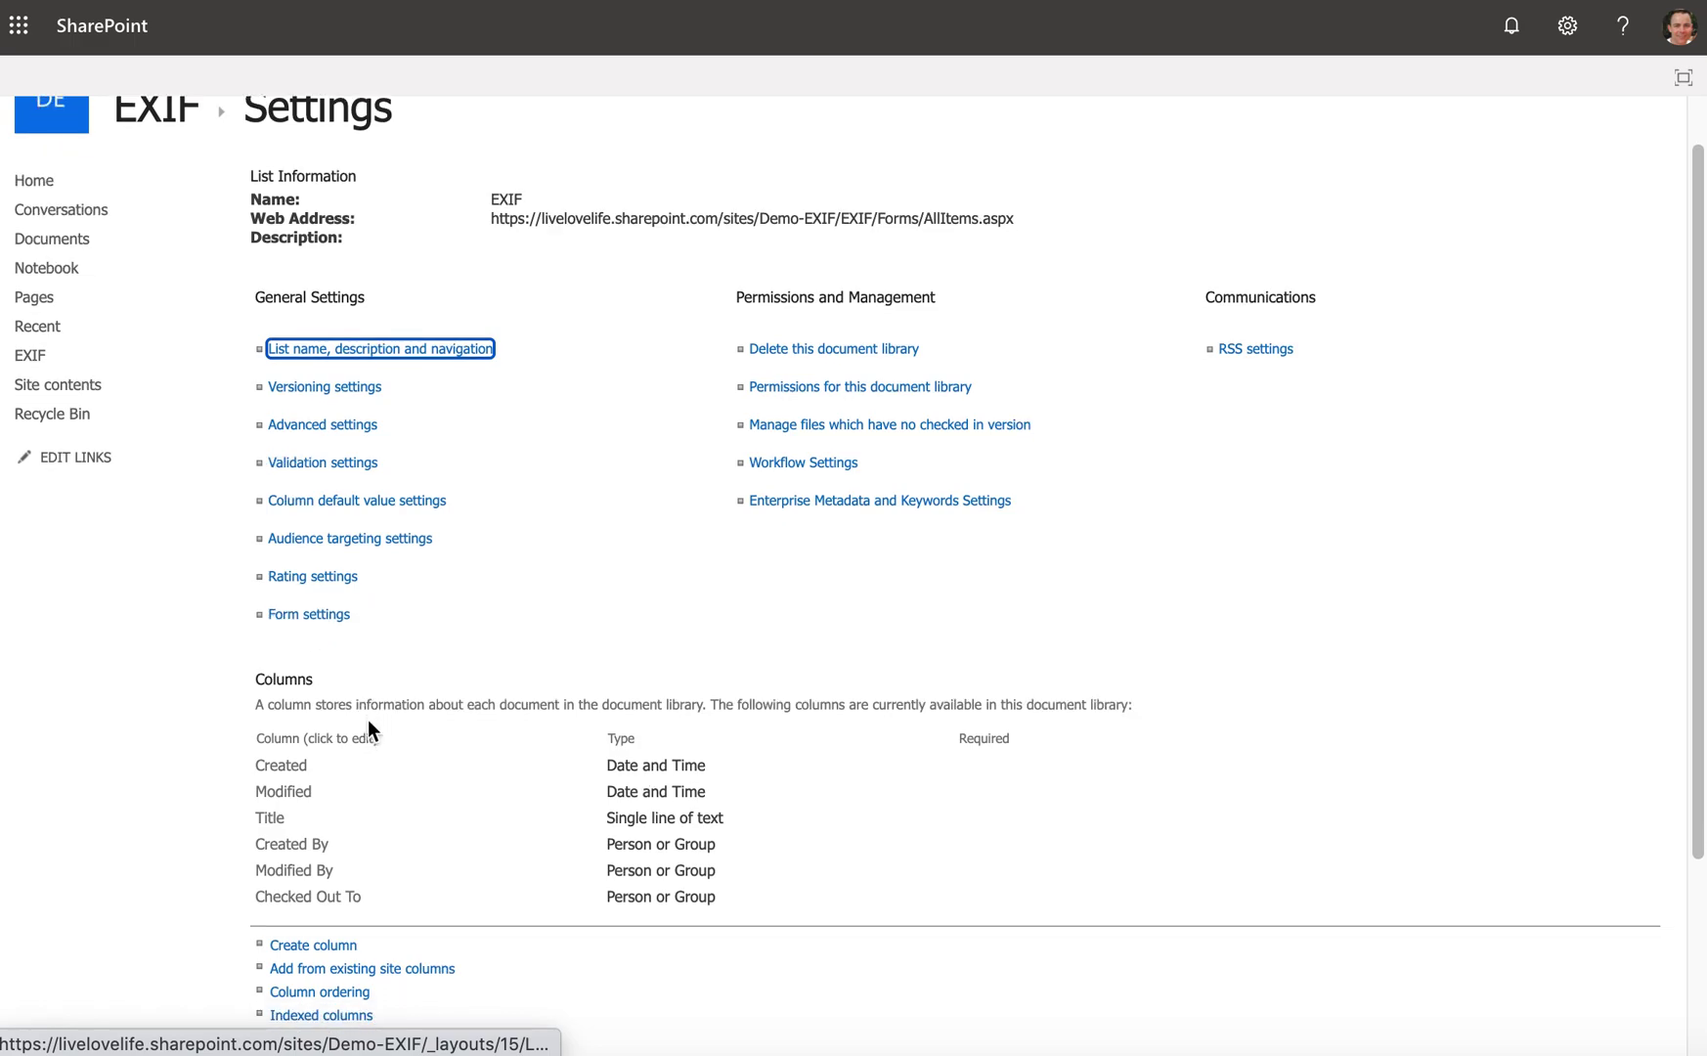
scroll(369, 724, "down", 3)
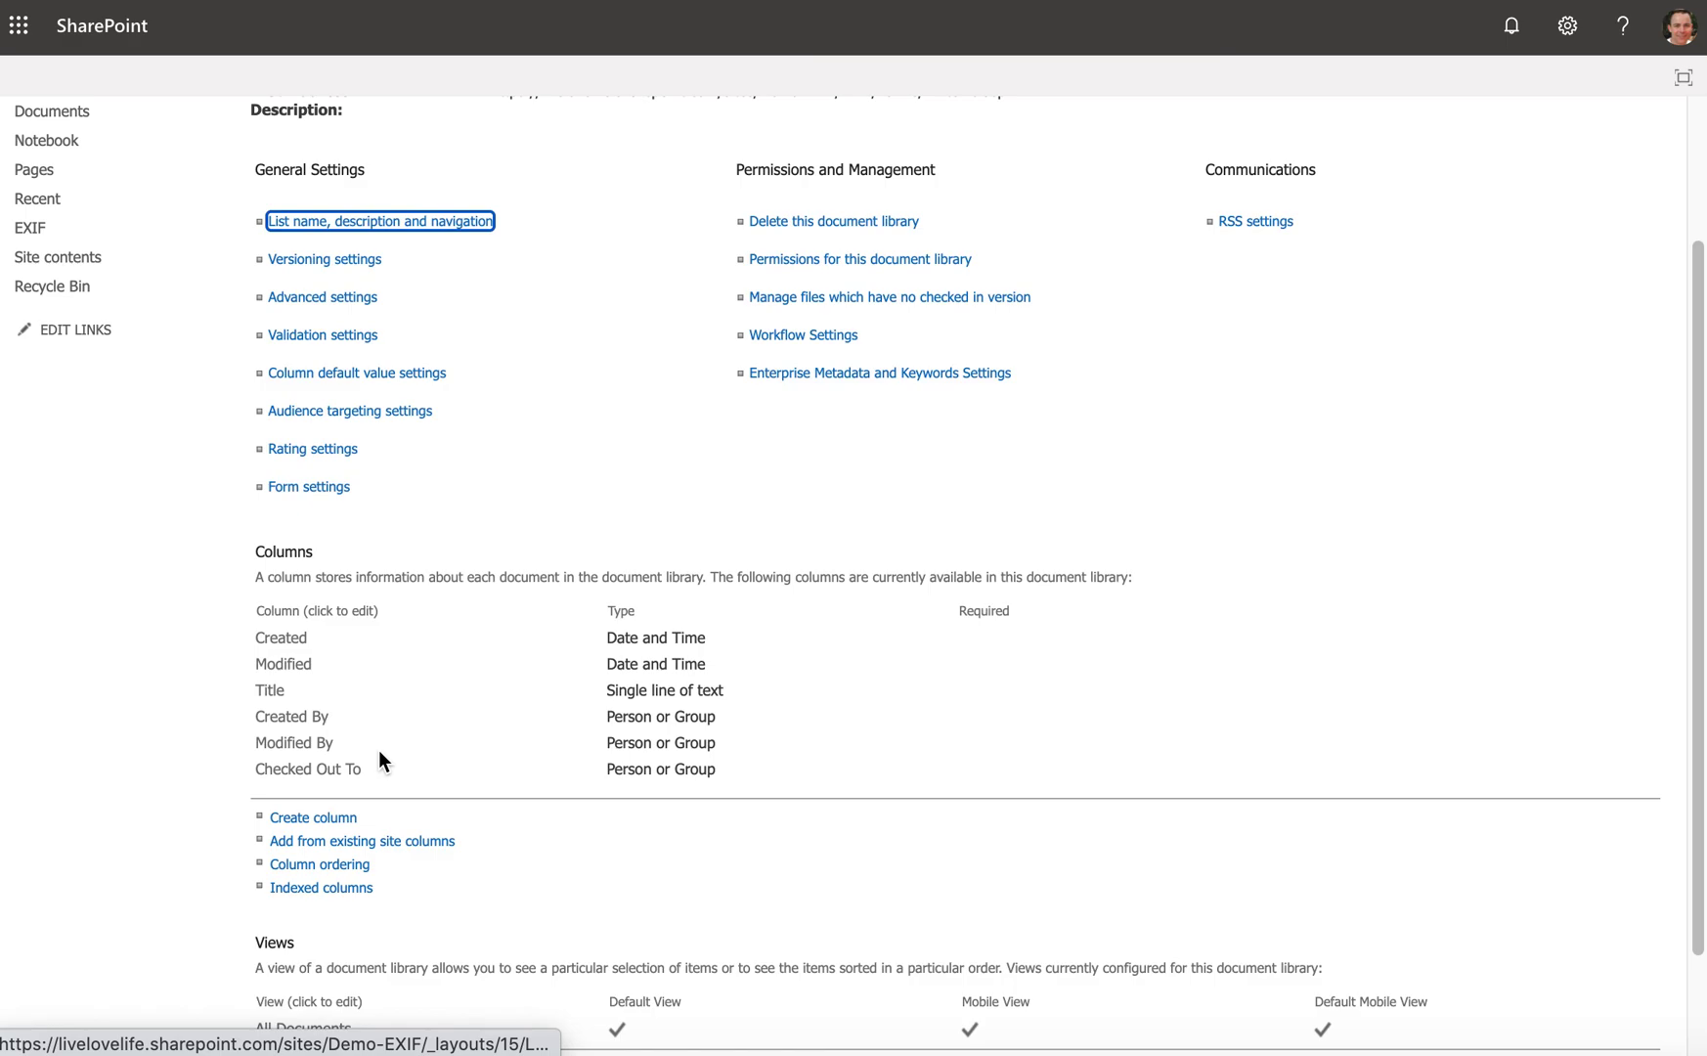
Step: Queue the Date Picture Taken site column for adding to the EXIF library
left_click(345, 842)
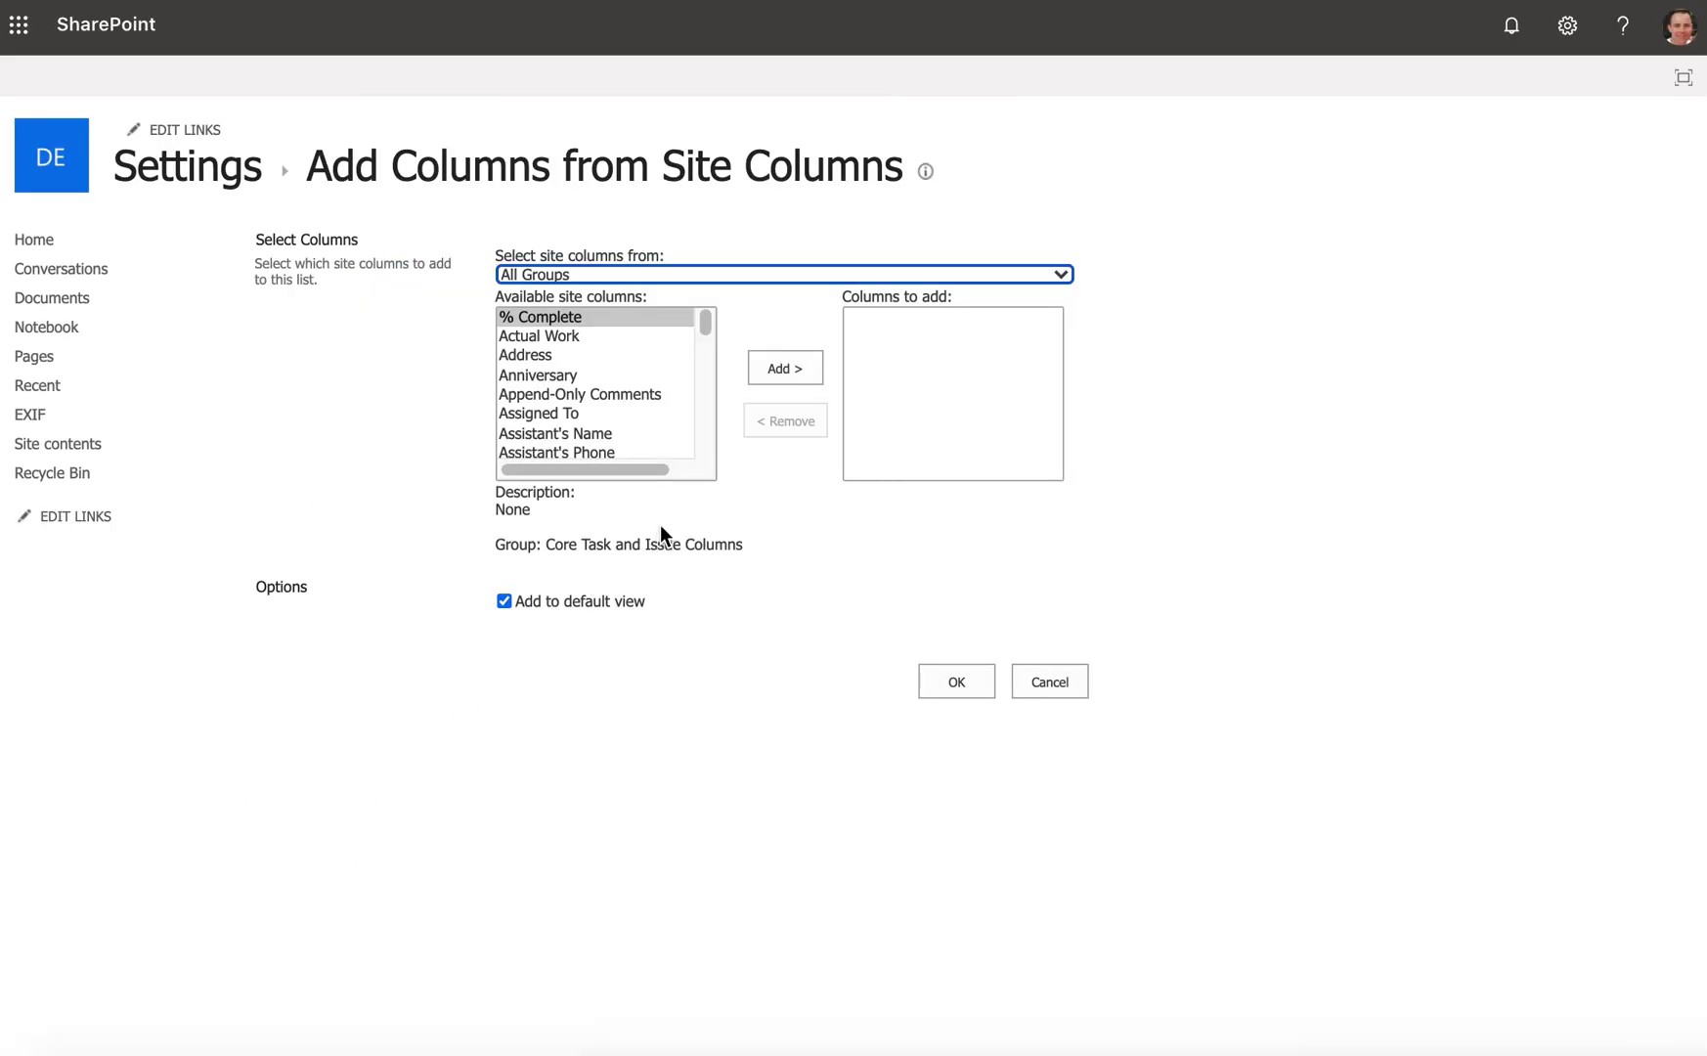
left_click(706, 403)
scroll(706, 404, "down", 3)
scroll(706, 403, "down", 5)
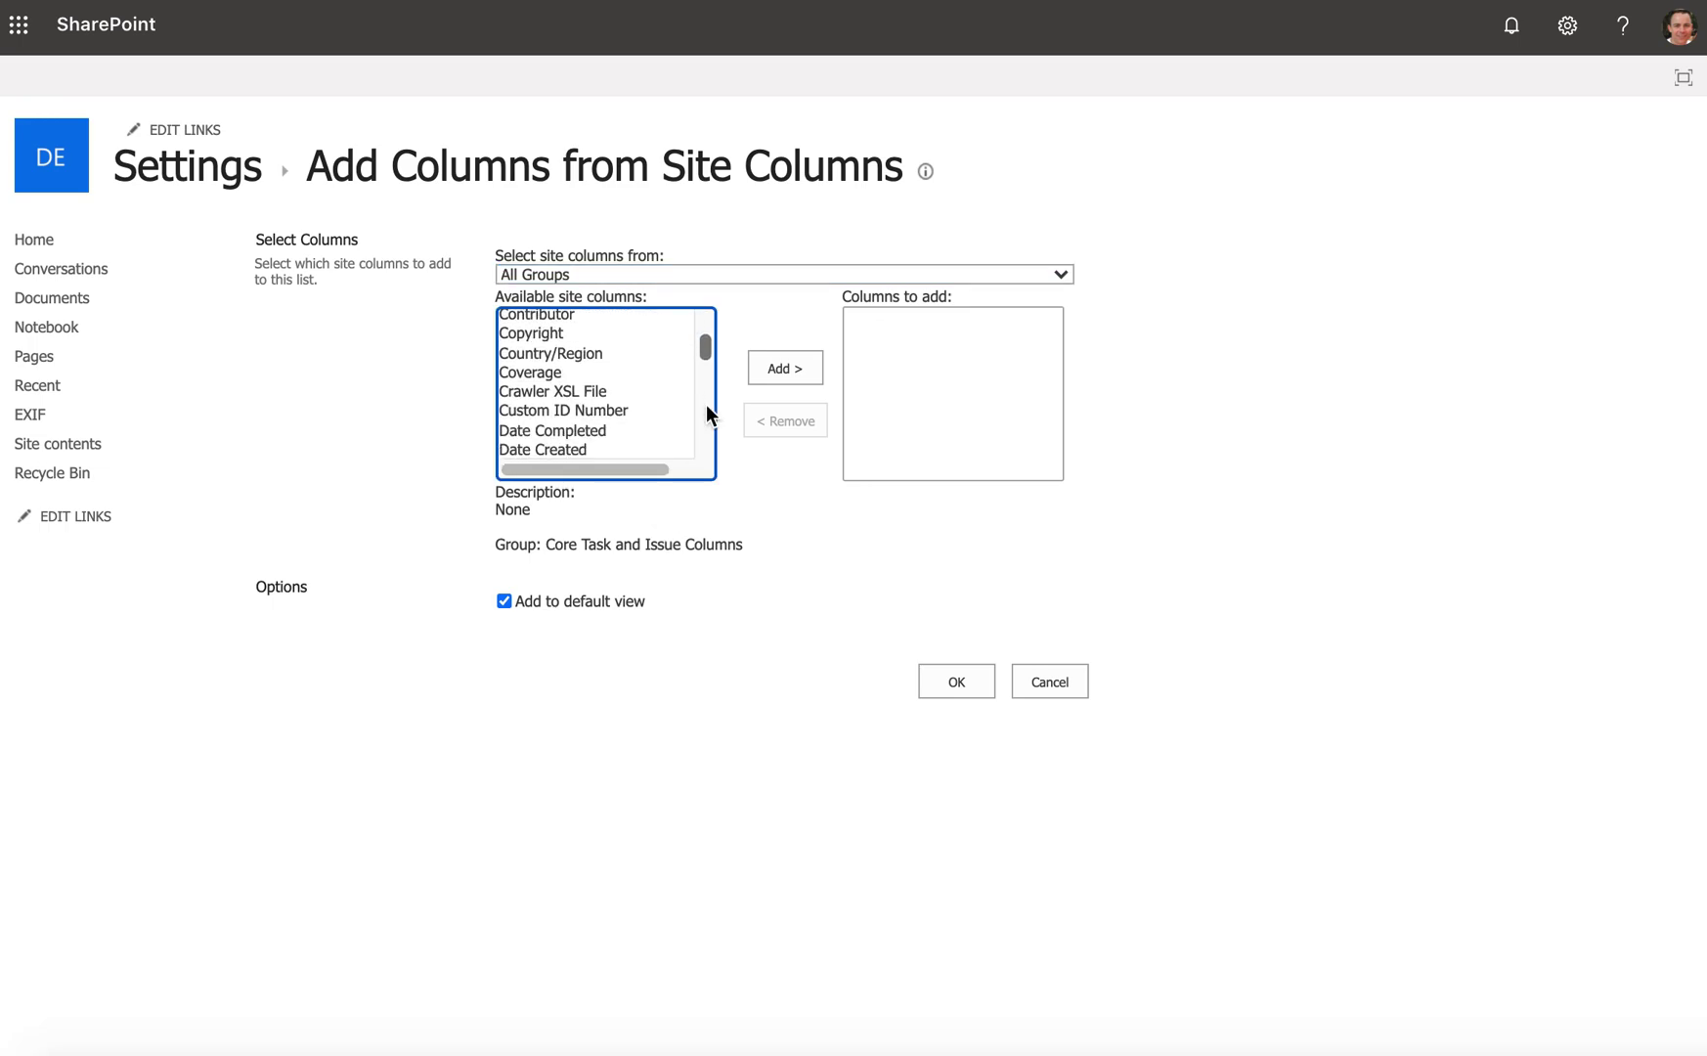
scroll(706, 418, "down", 3)
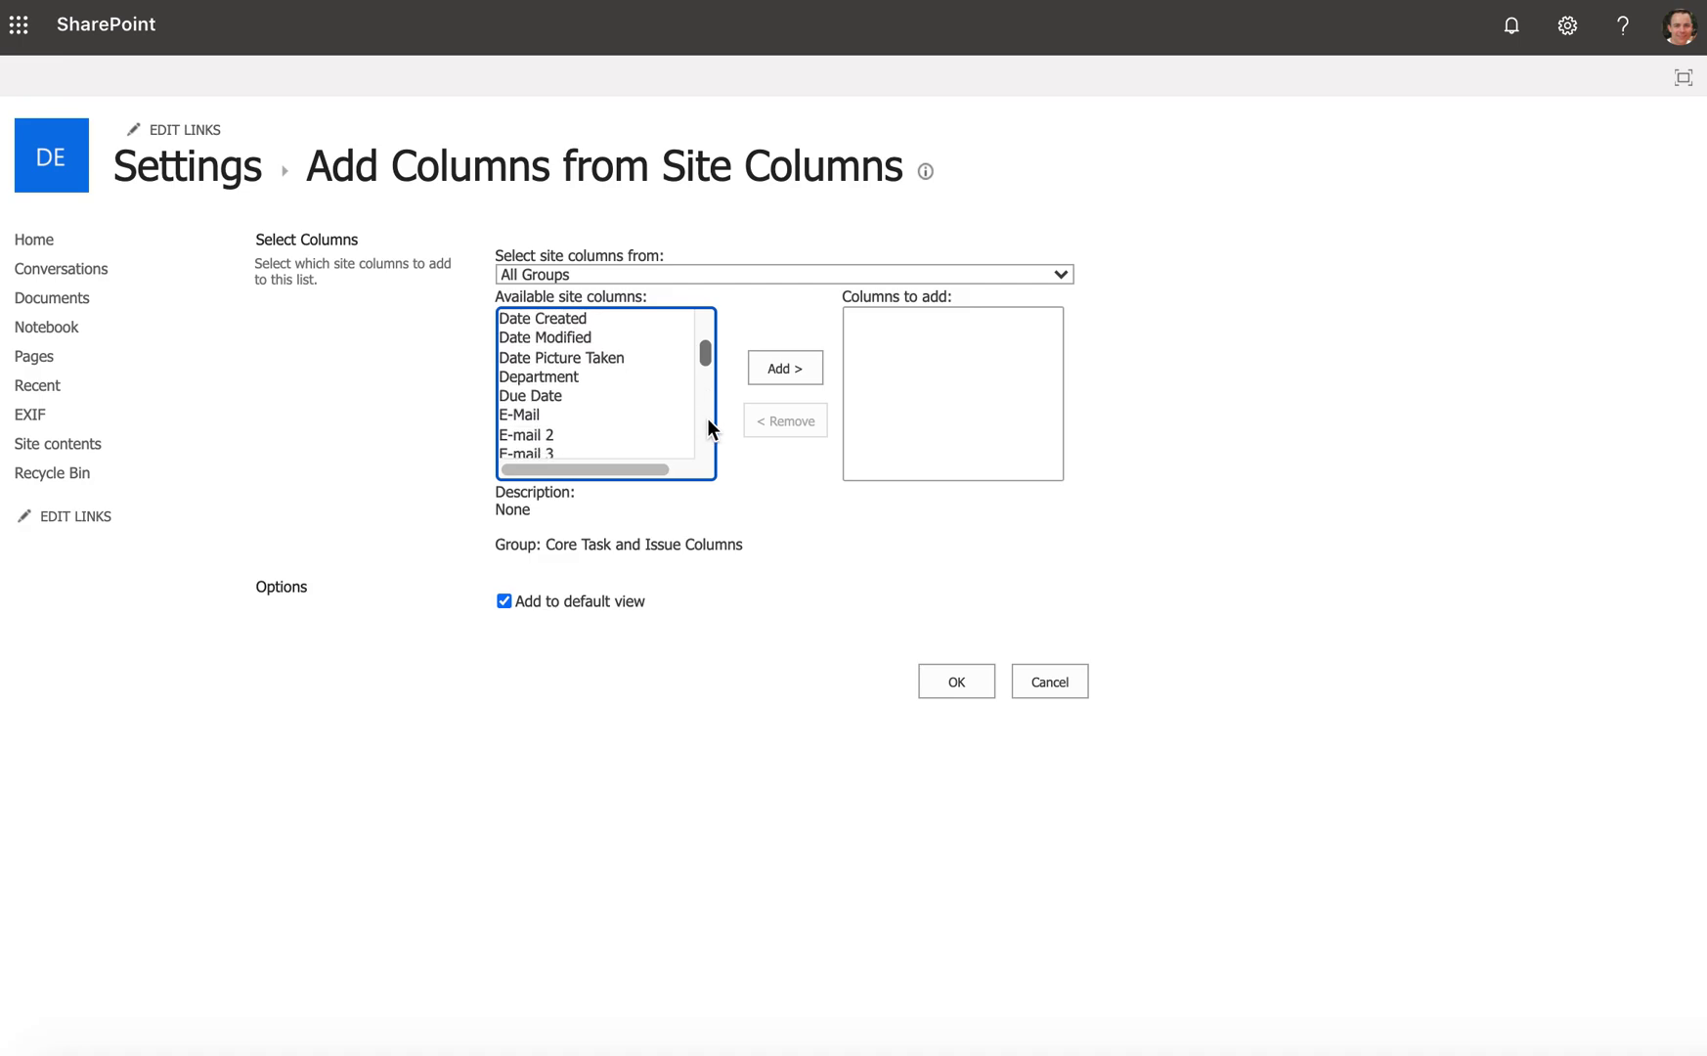
left_click(592, 357)
left_click(783, 369)
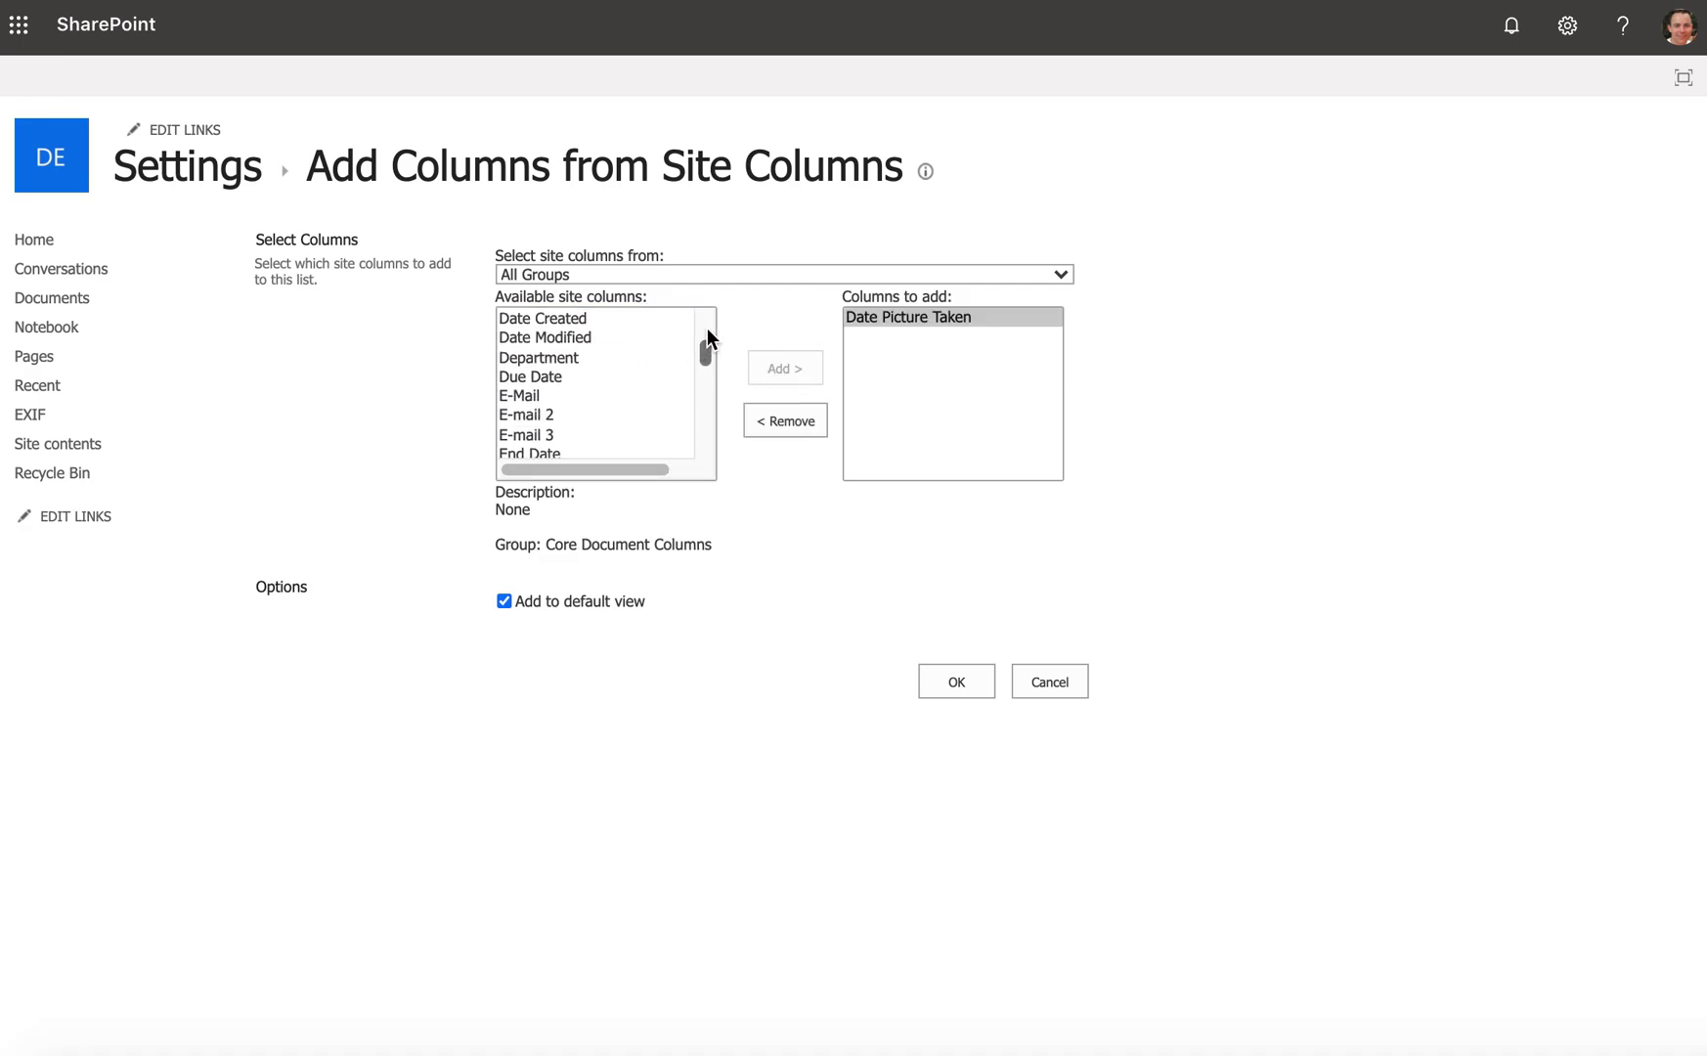
Step: Queue the Author site column as well
left_click_drag(709, 339, 708, 334)
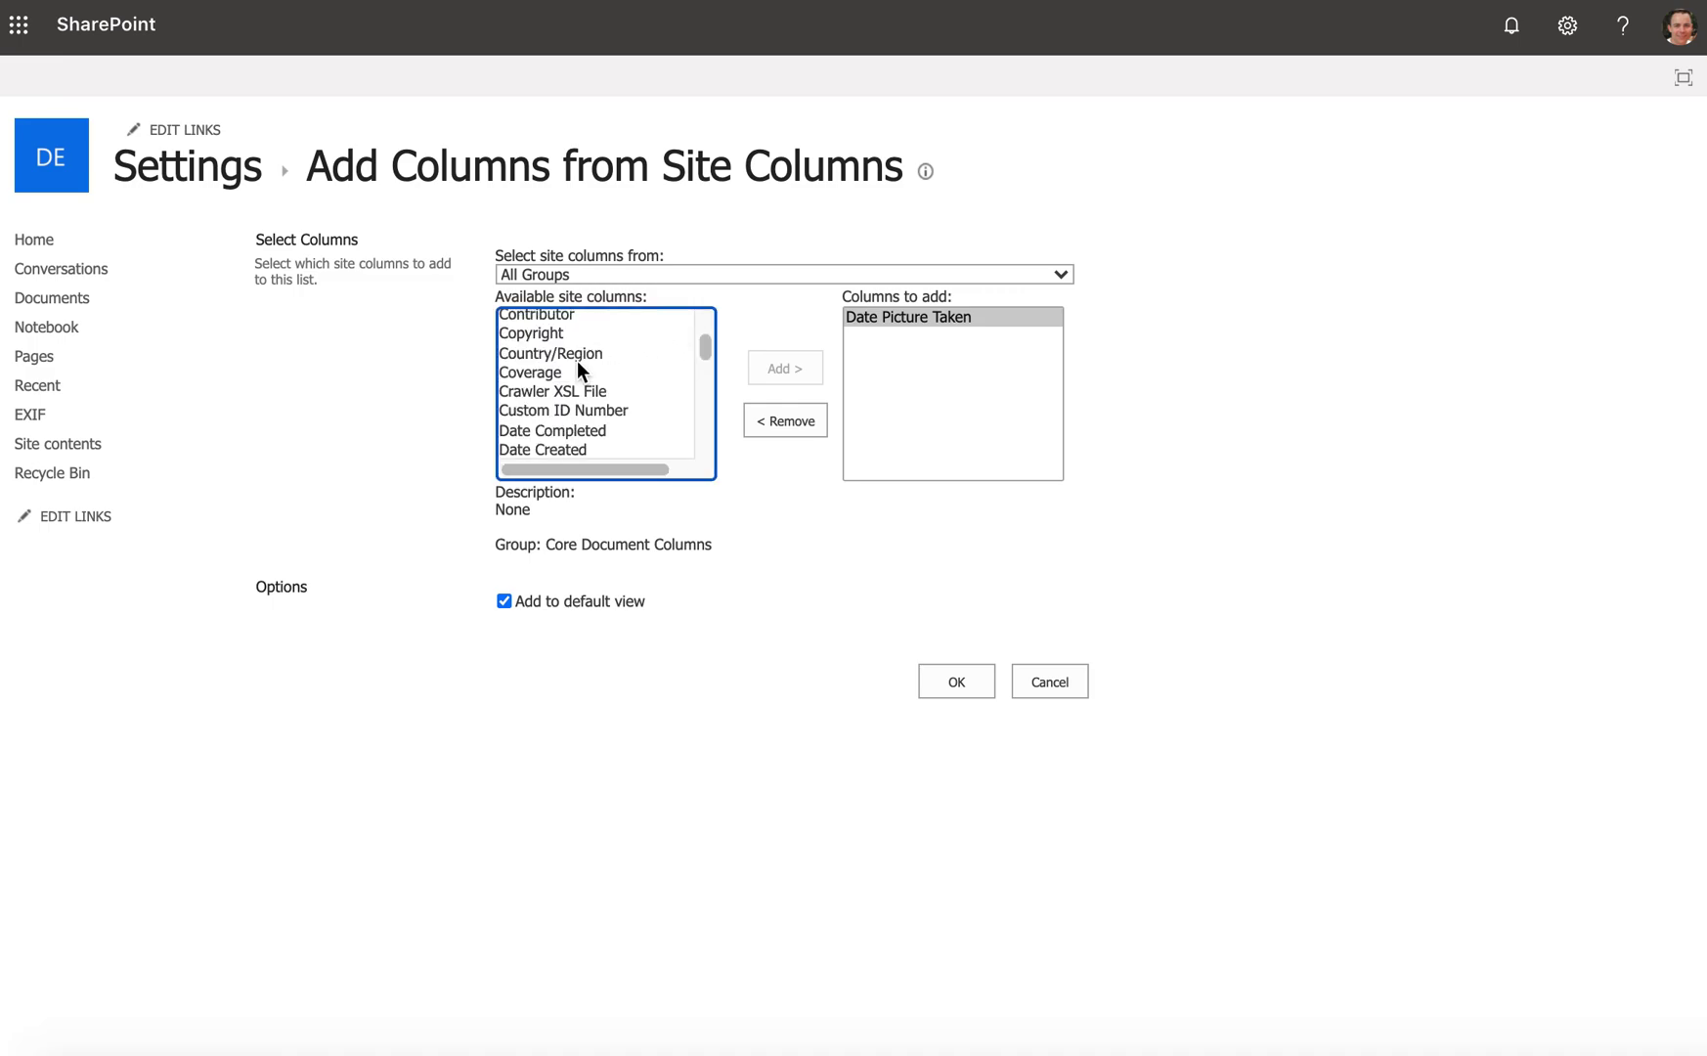
left_click_drag(549, 330, 589, 359)
left_click(665, 347)
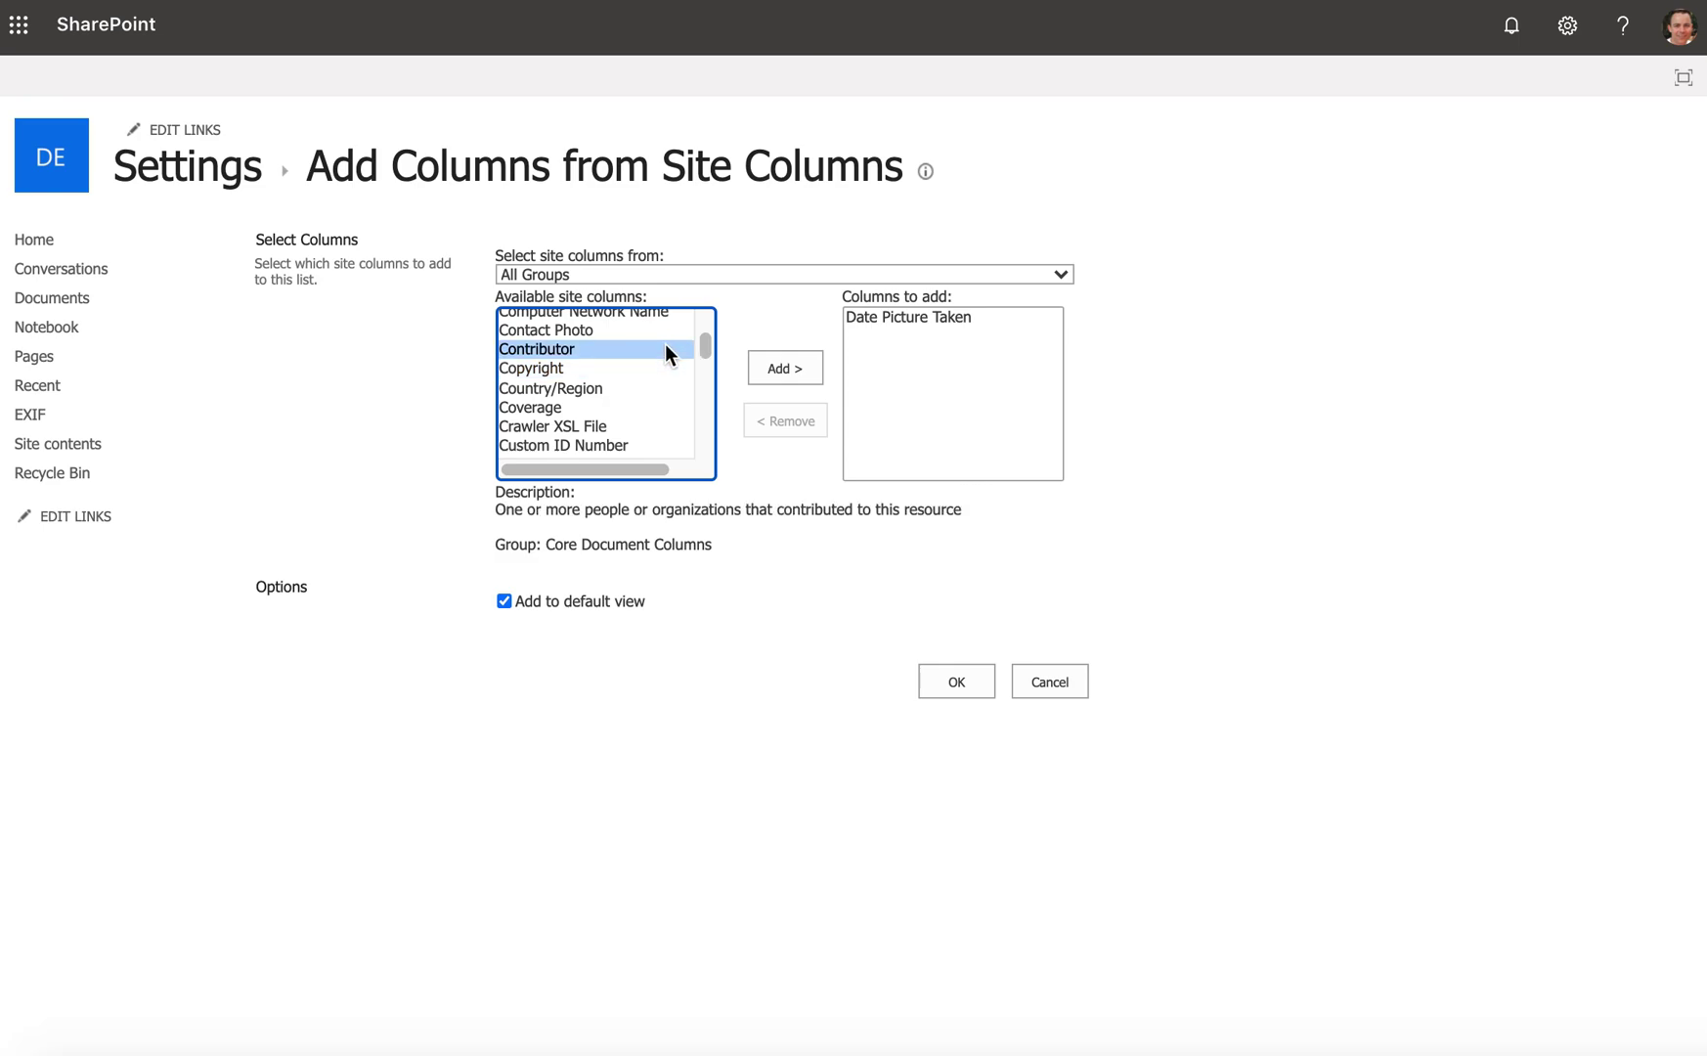
scroll(660, 347, "up", 3)
scroll(578, 402, "up", 5)
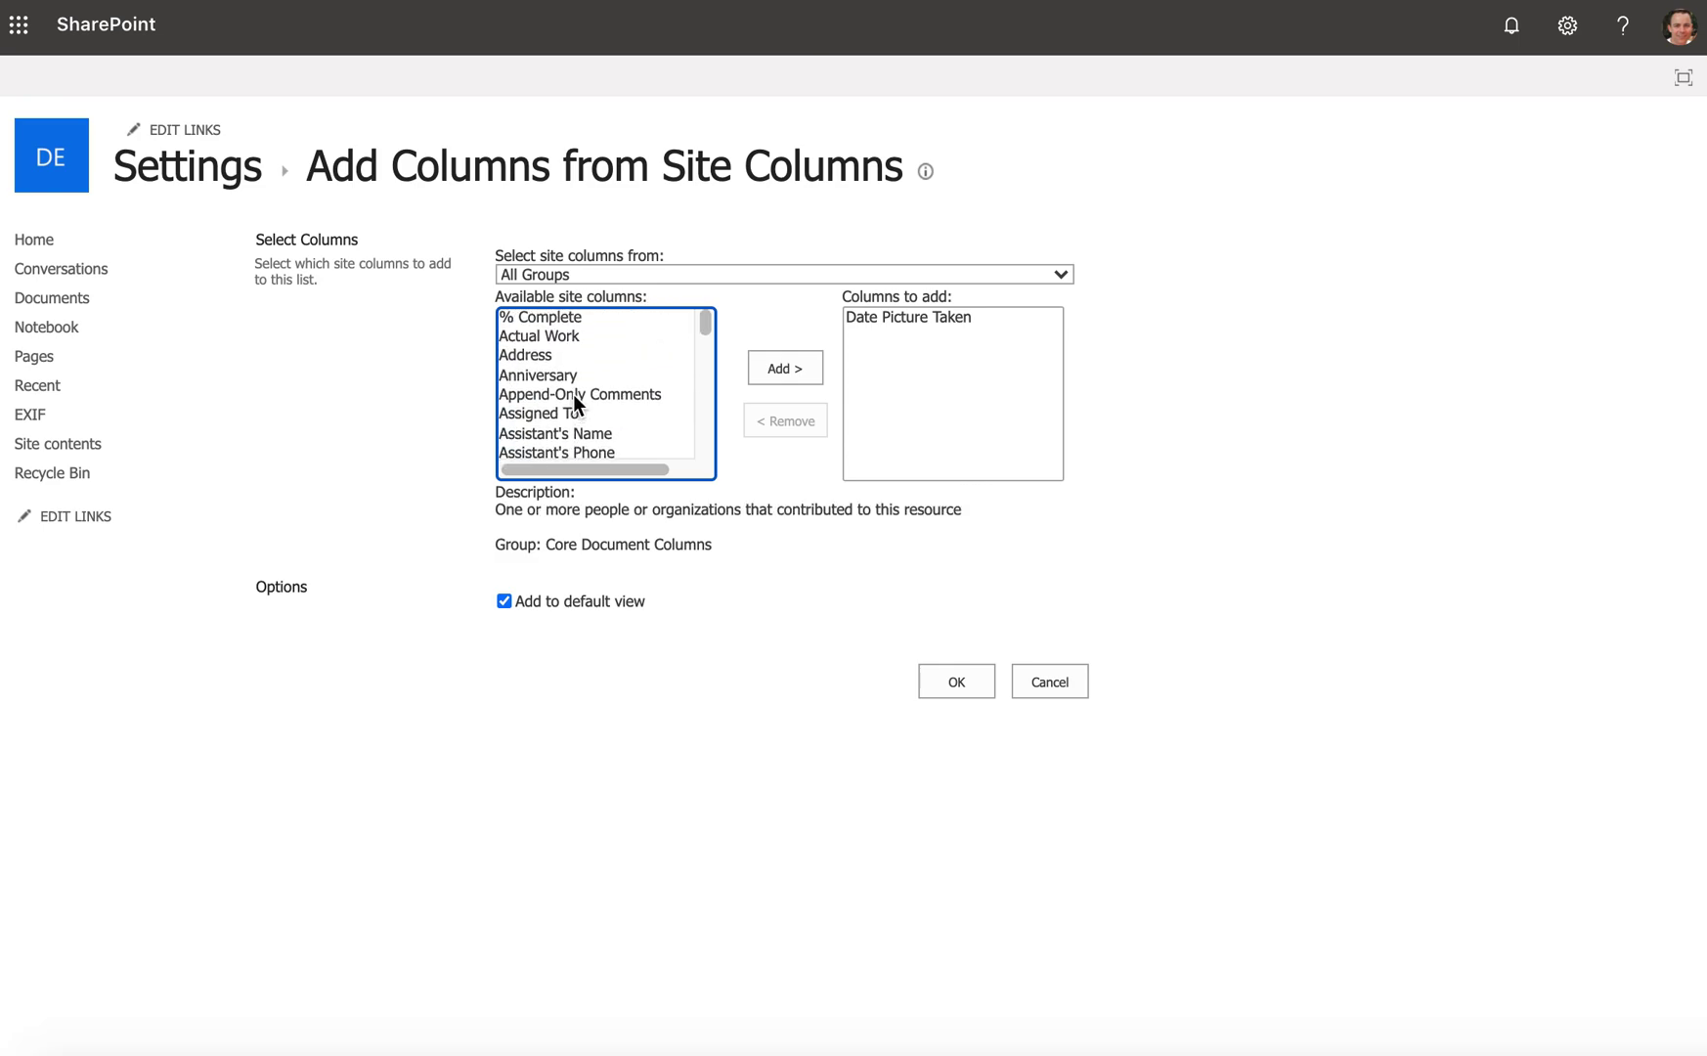
left_click(703, 411)
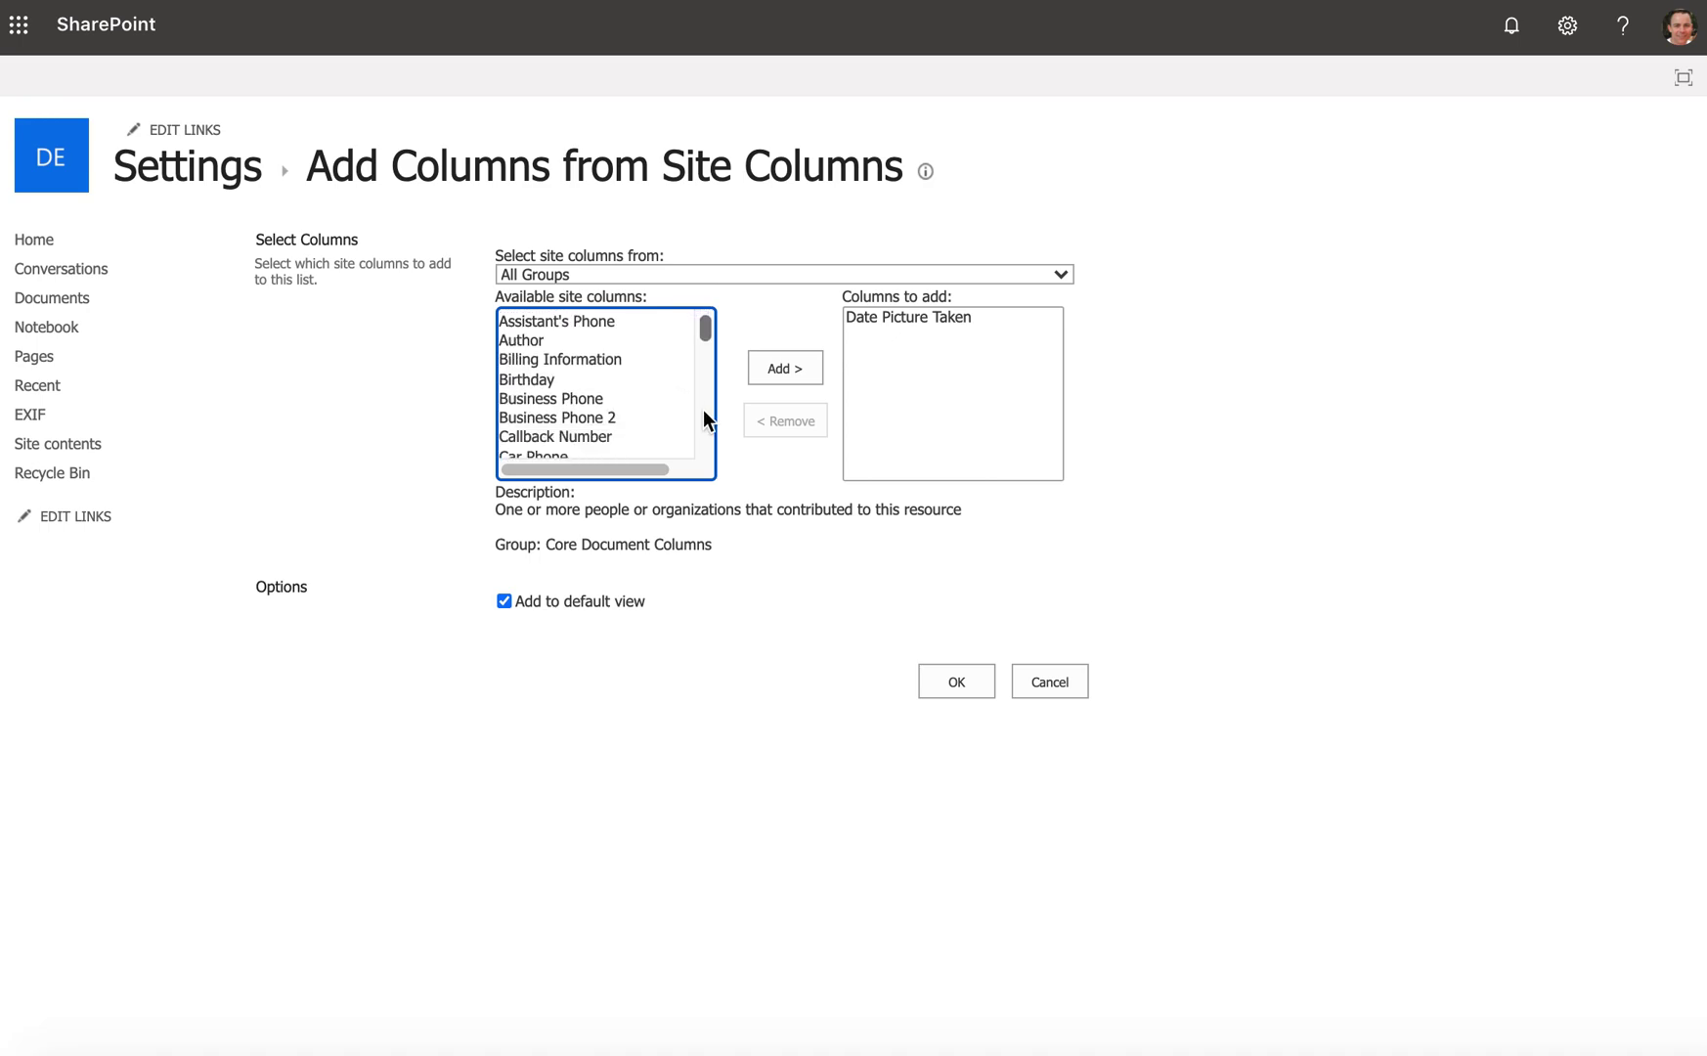
left_click(575, 340)
left_click(810, 359)
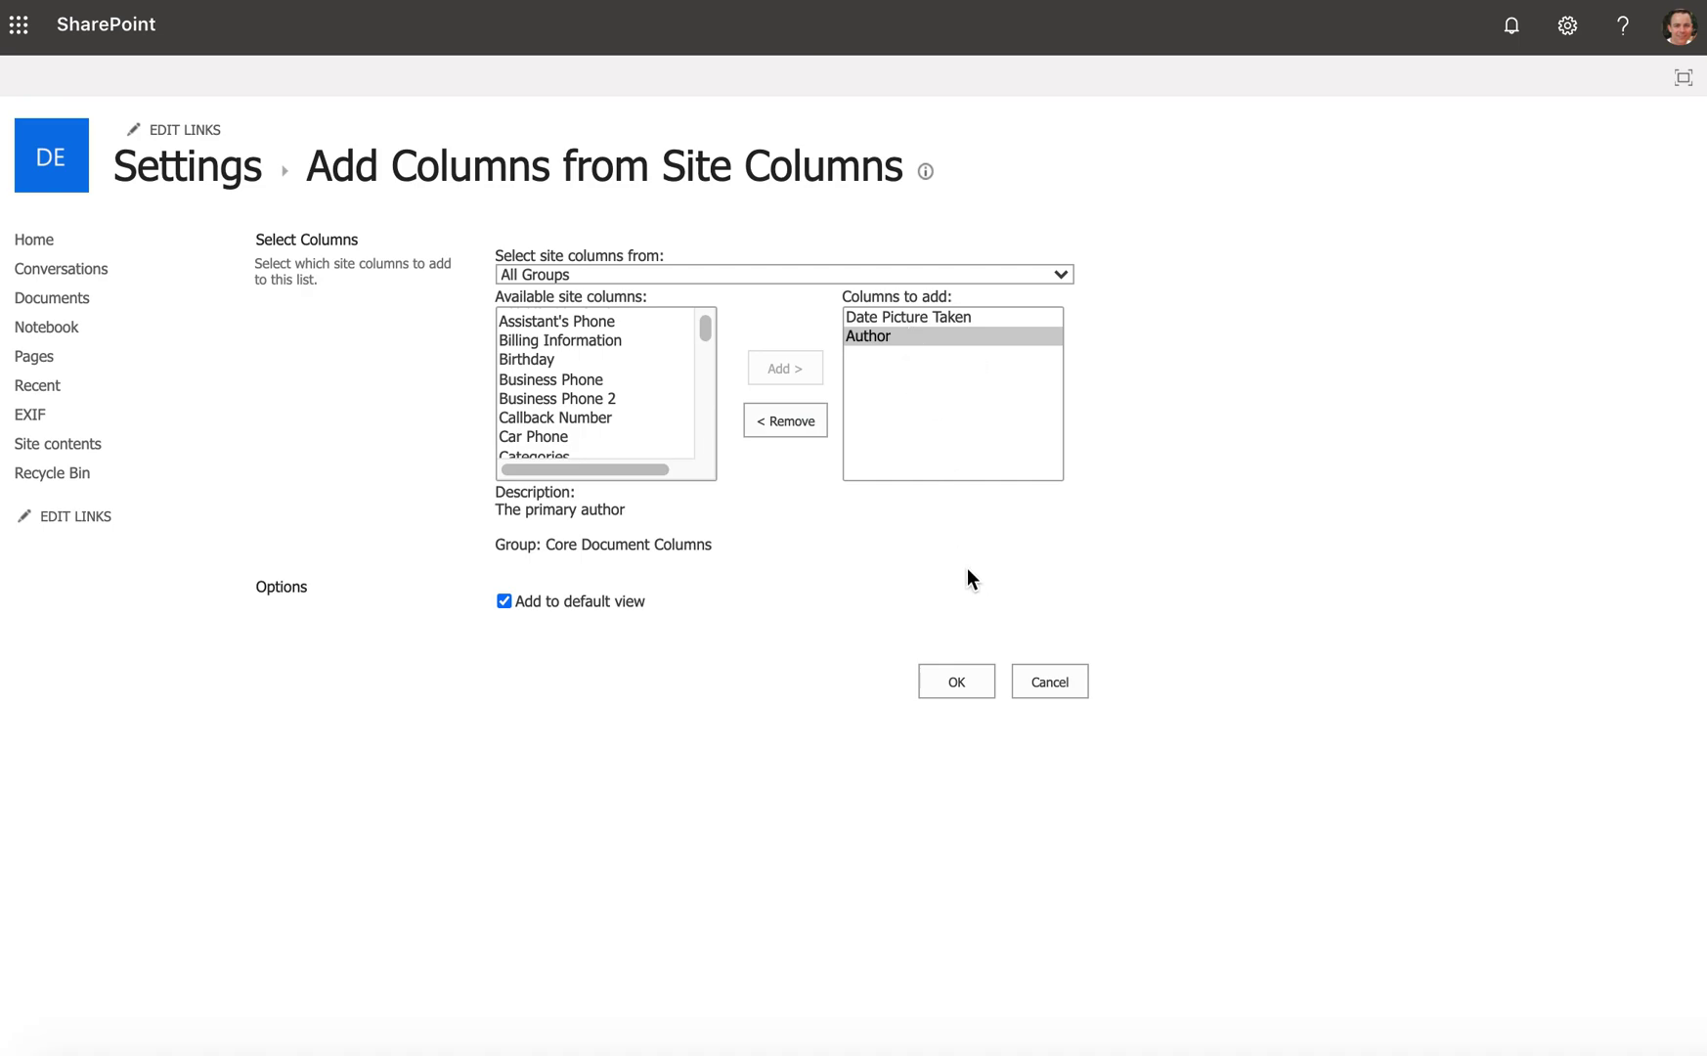
Step: Reload the EXIF library and check 100313-A-0846W-896.jpg's details for empty Author and Date Picture Taken
left_click(958, 681)
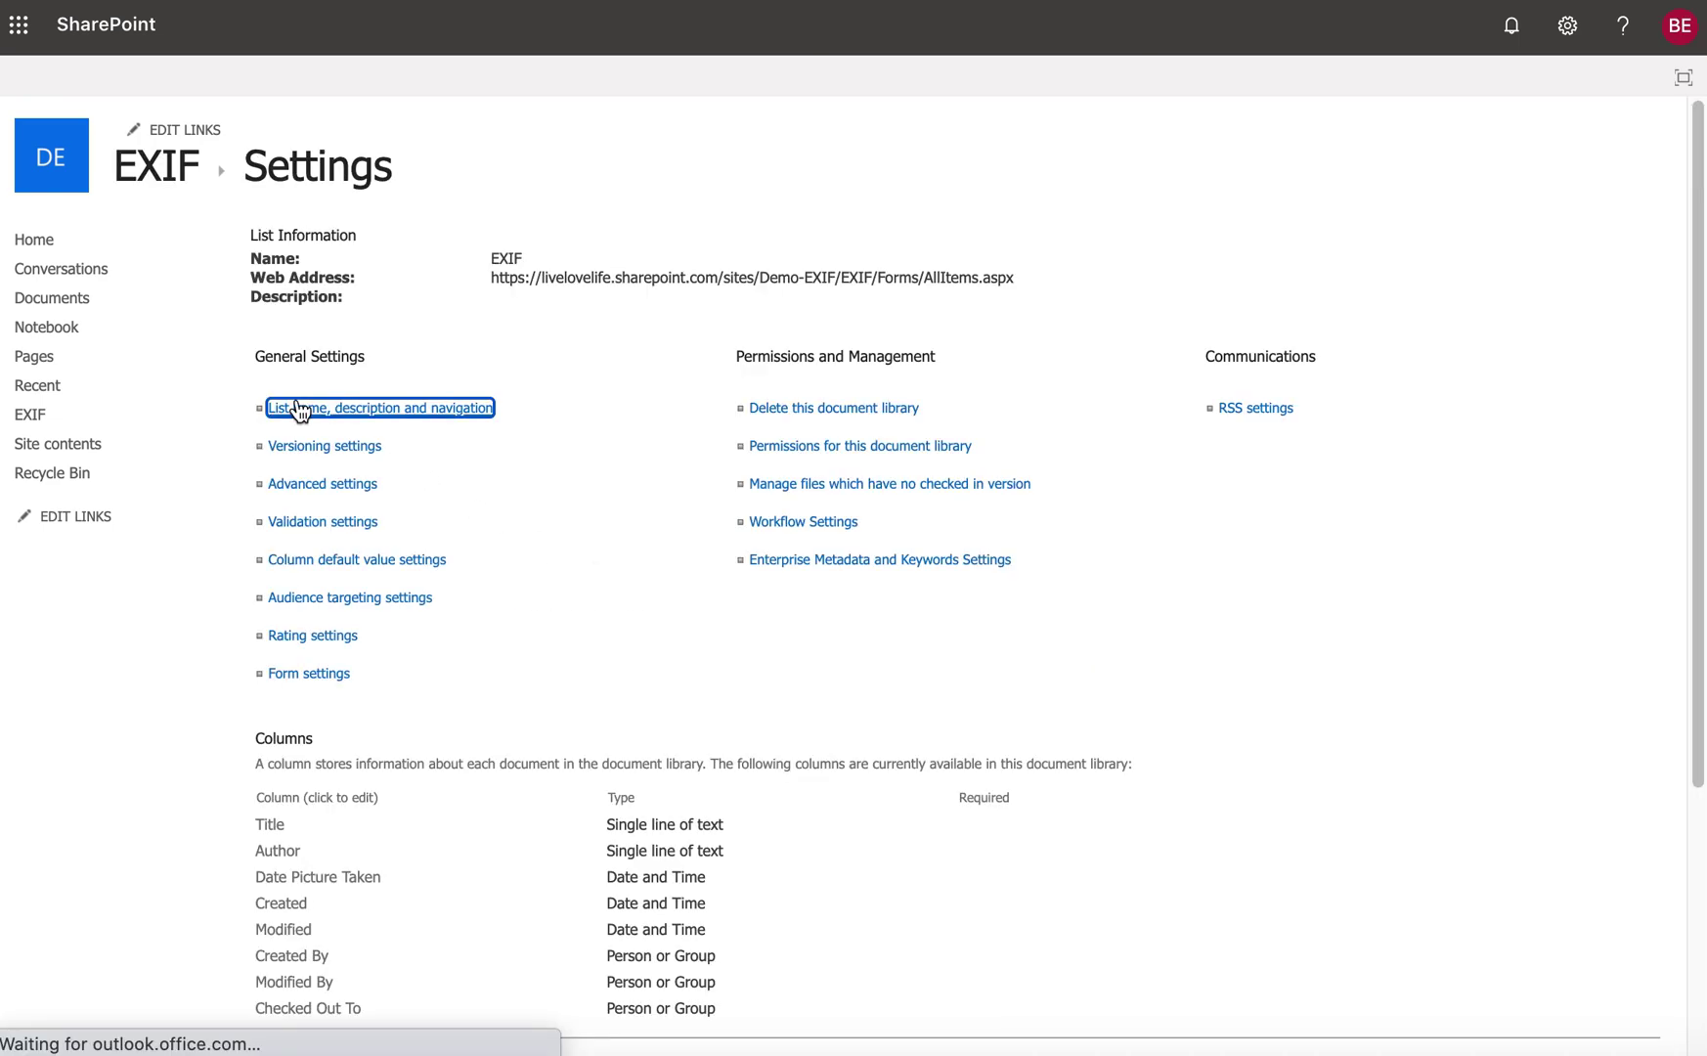
left_click(24, 415)
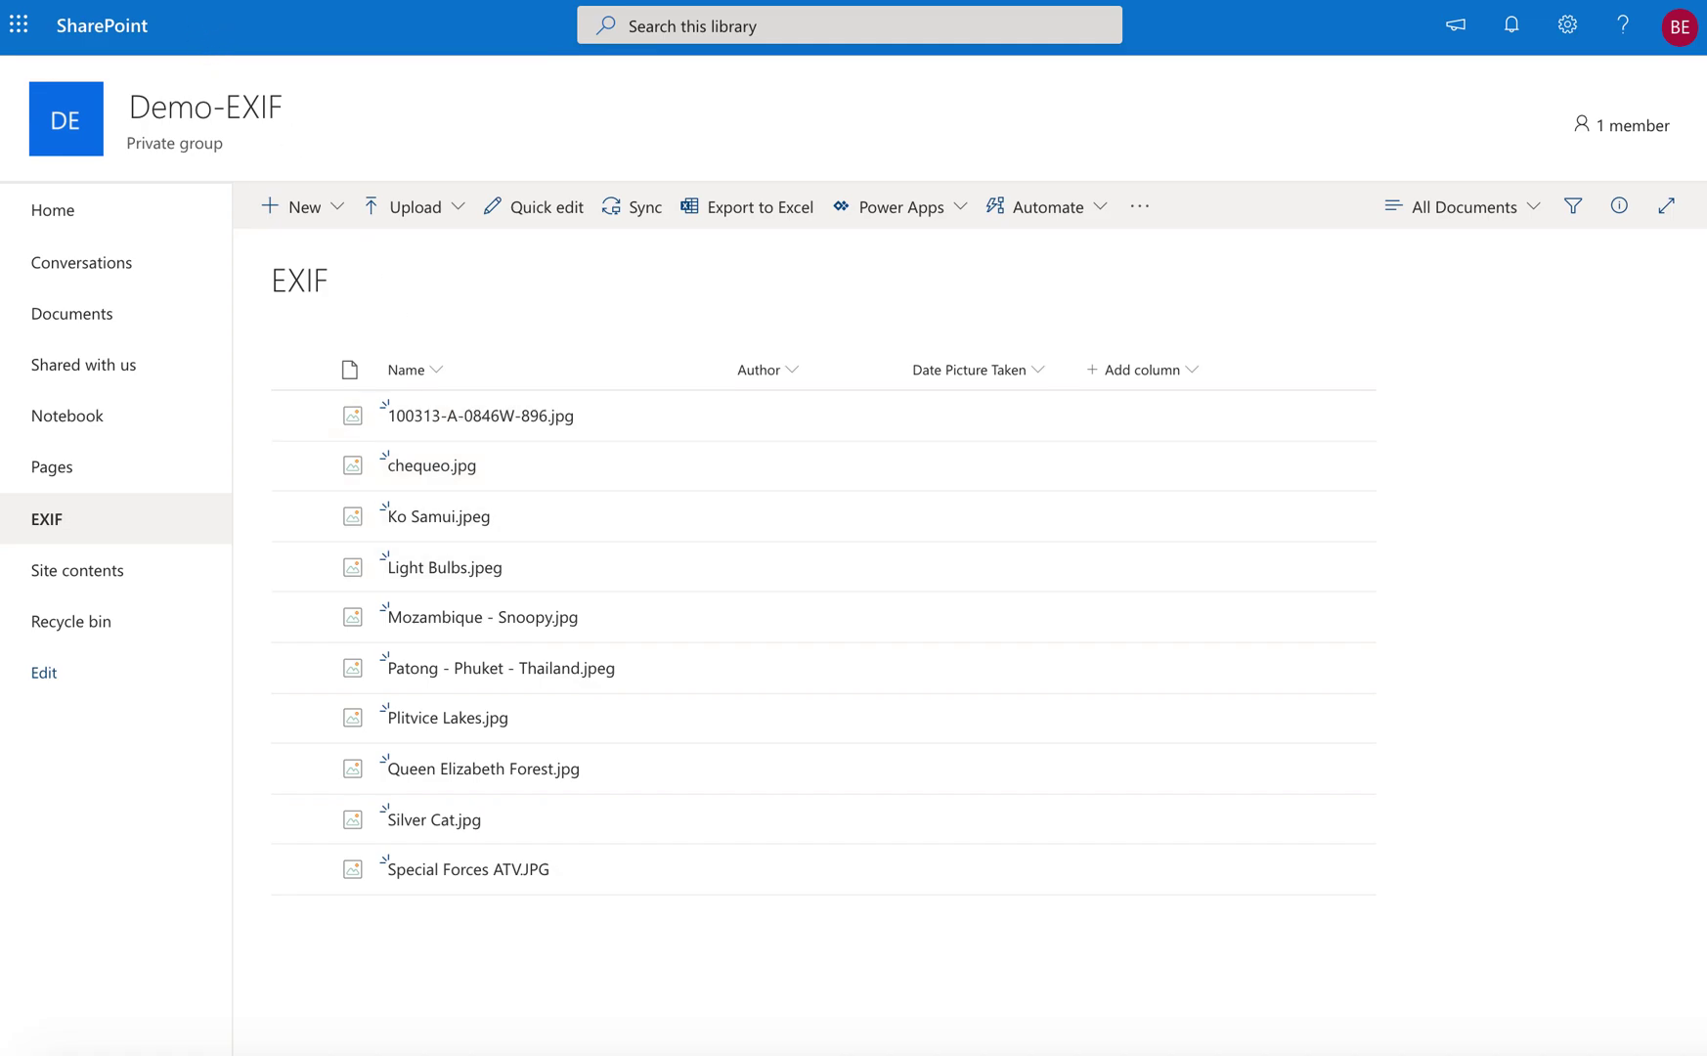
key("super+r")
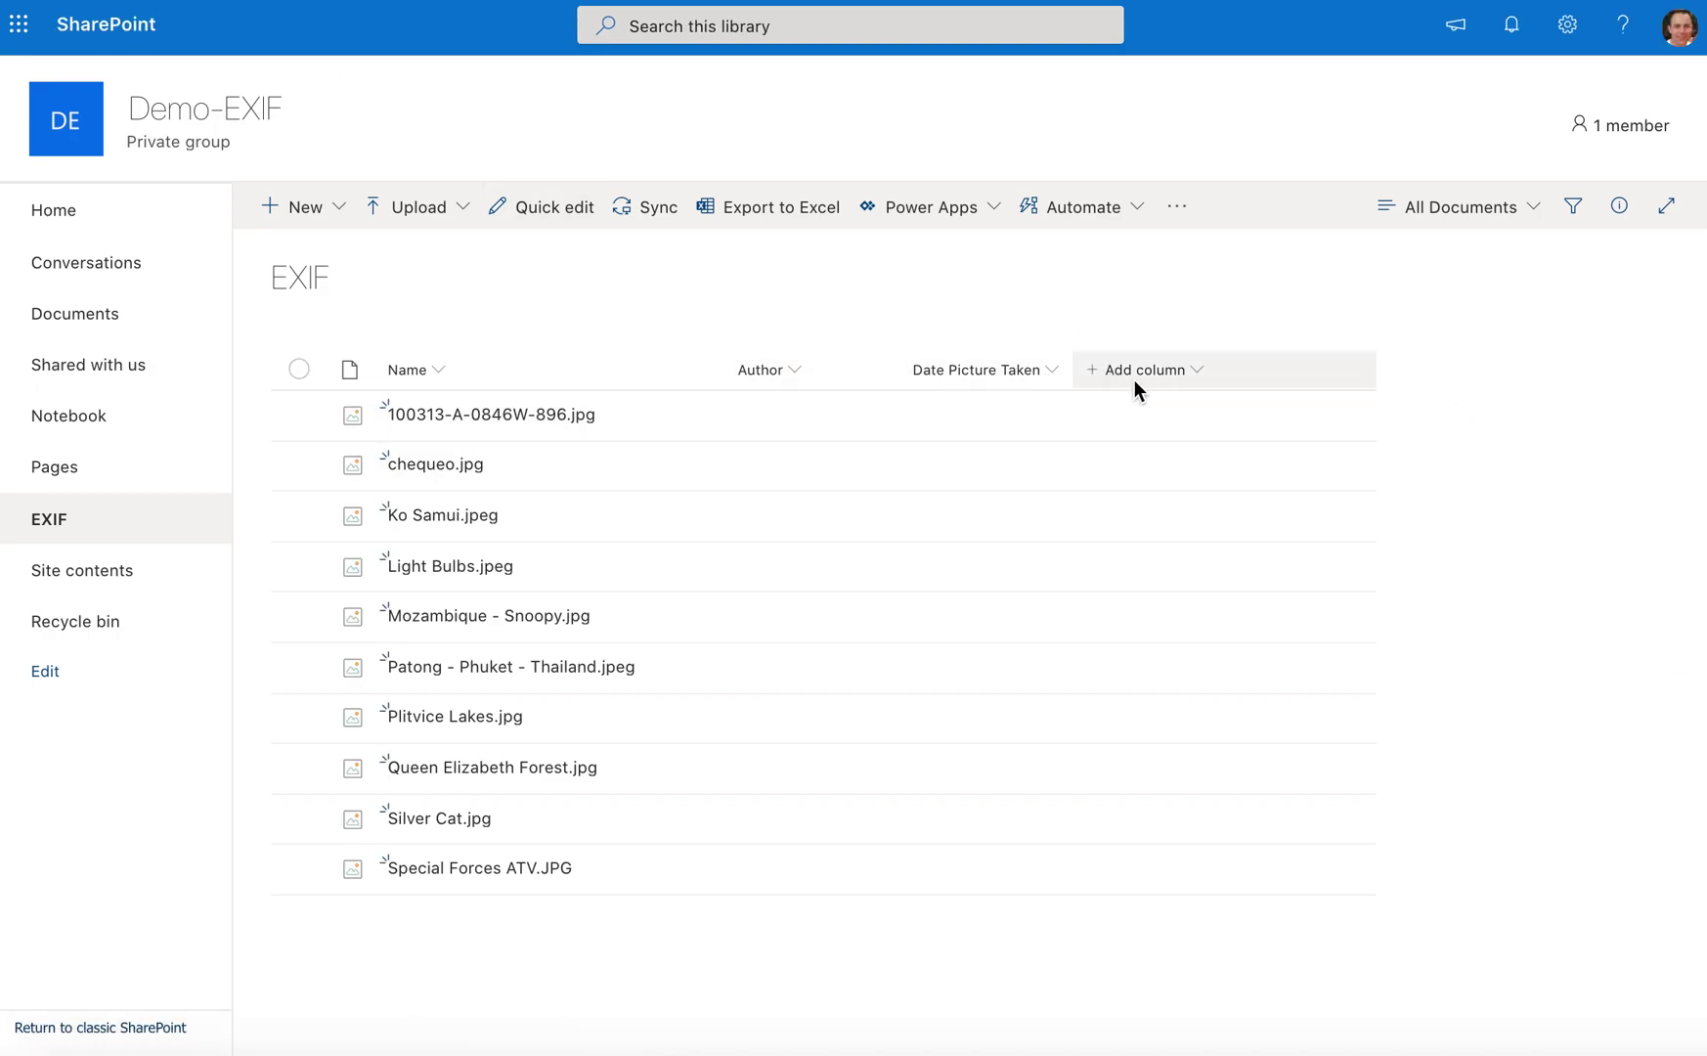
left_click(1238, 418)
left_click(1621, 210)
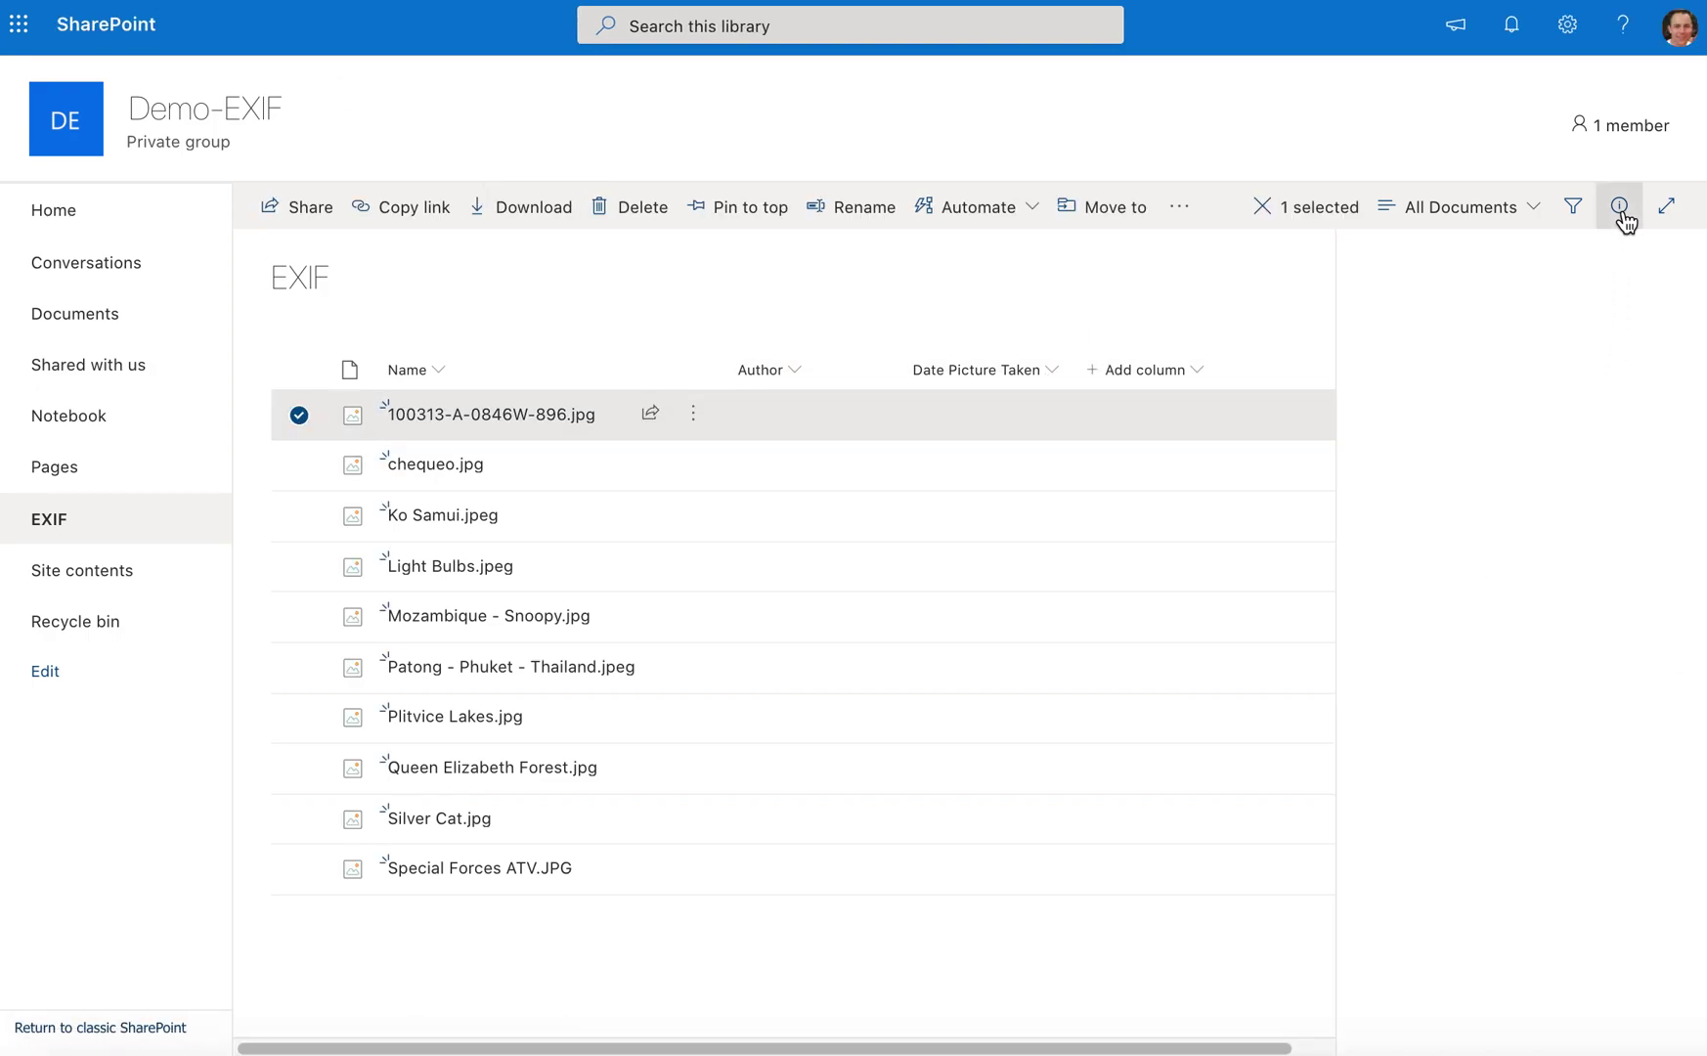
scroll(1475, 699, "down", 3)
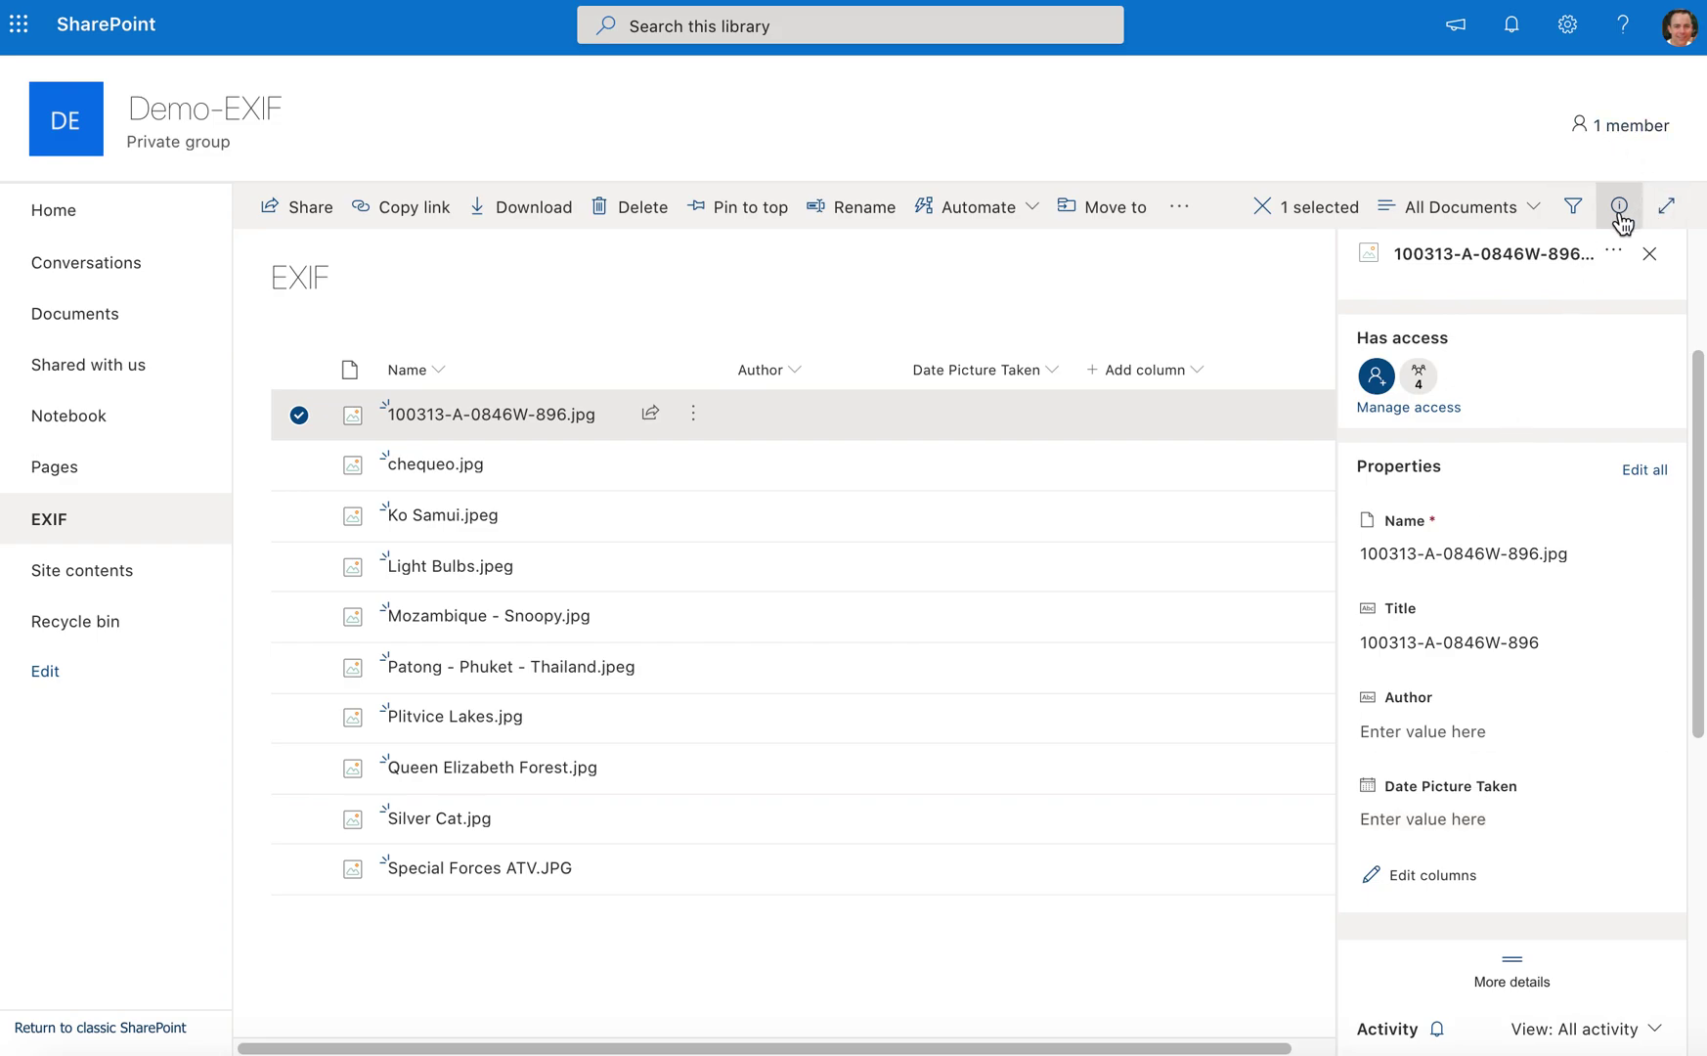
left_click(1650, 254)
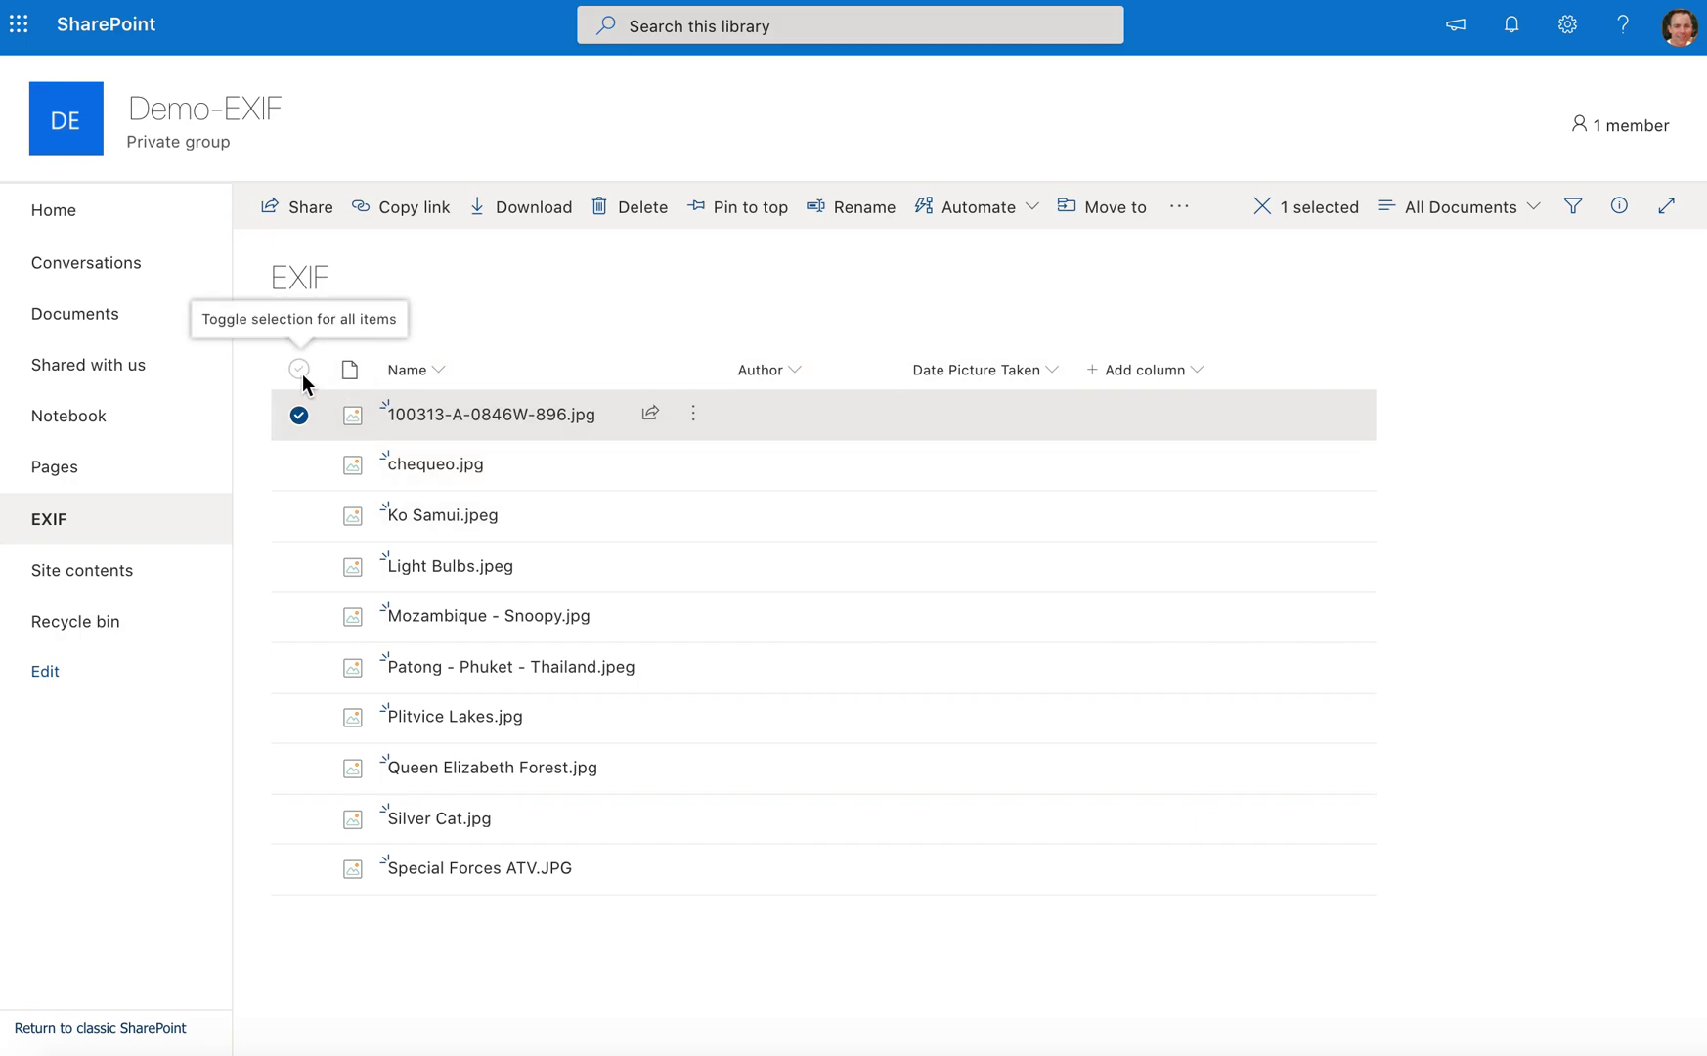
Step: Delete all ten photos from the EXIF library
left_click(299, 369)
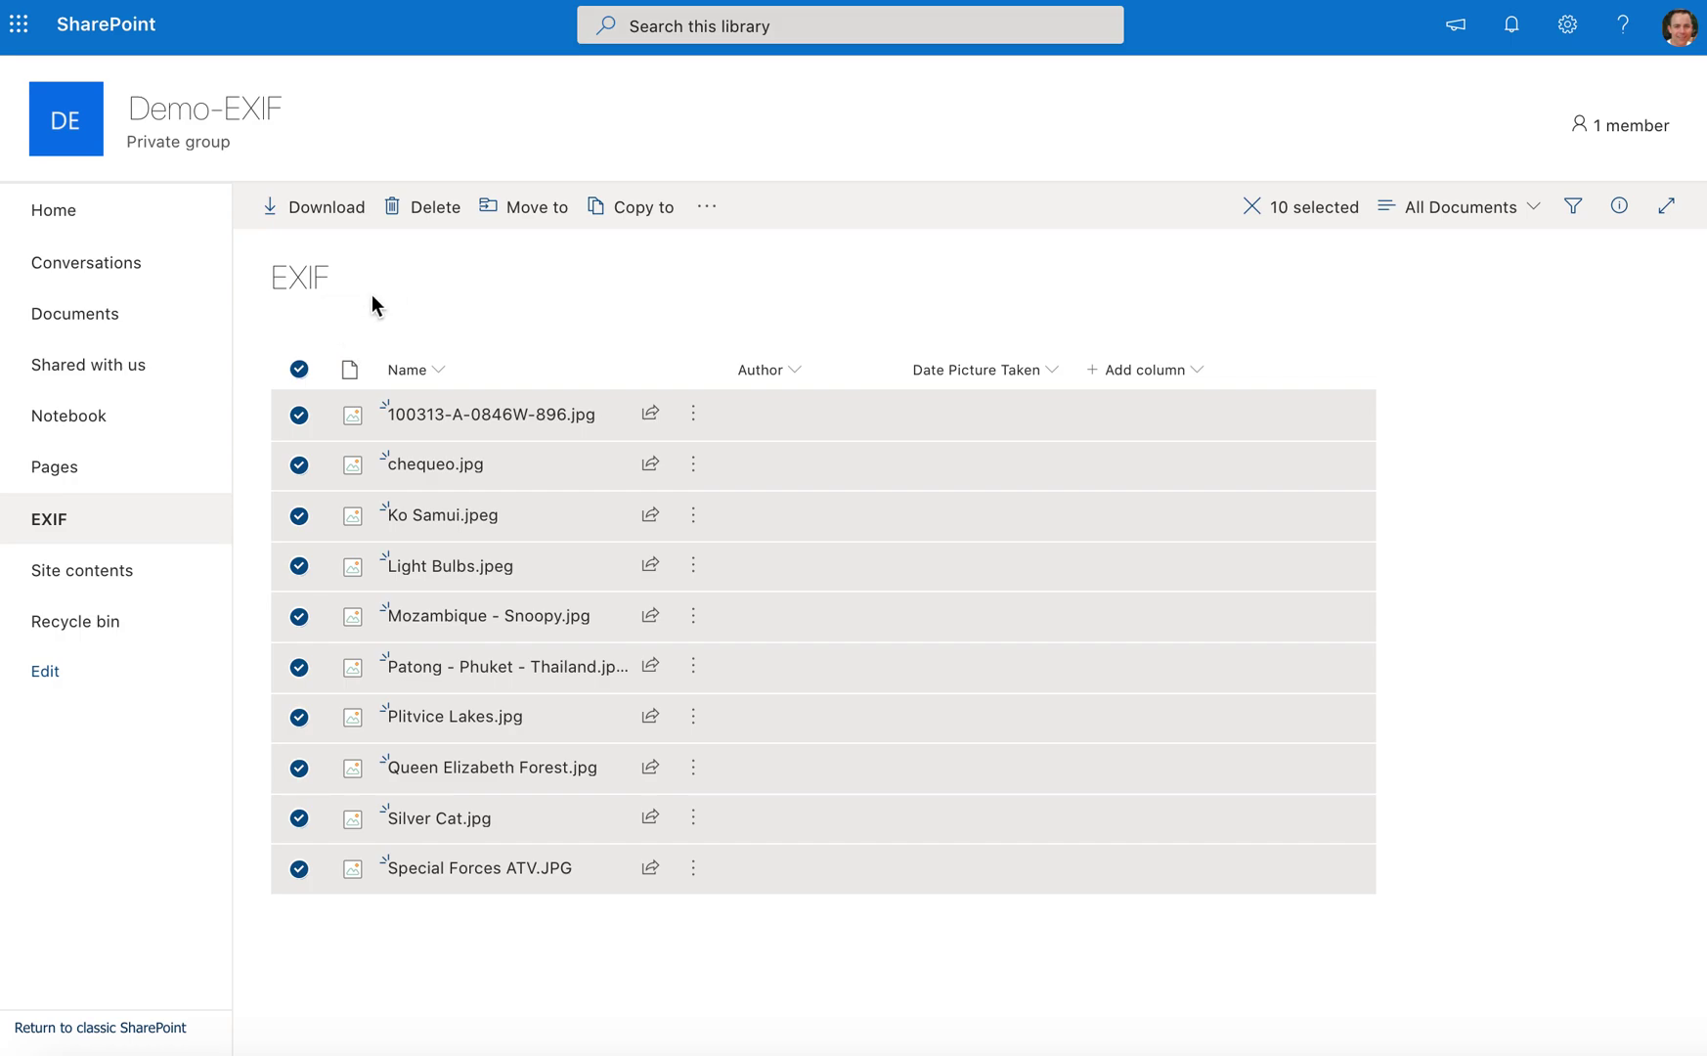
left_click(435, 208)
left_click(869, 590)
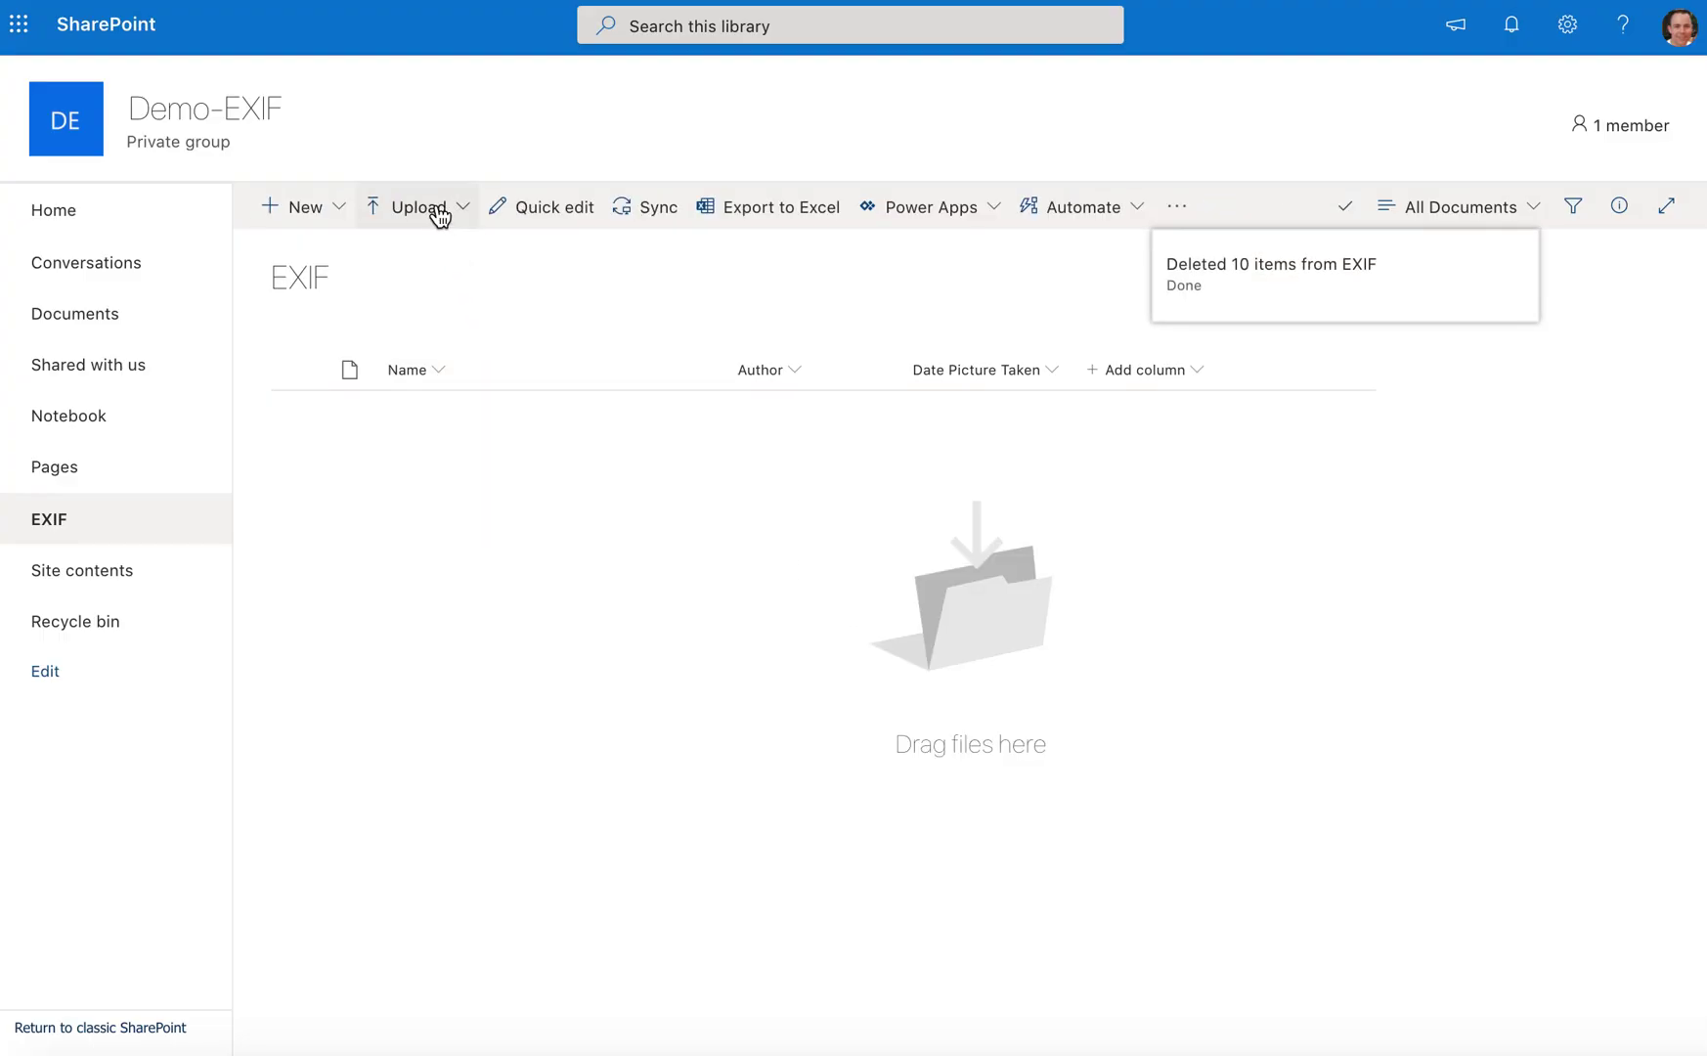
Step: Re-upload every photo from the Sample Photos folder to EXIF
left_click(439, 210)
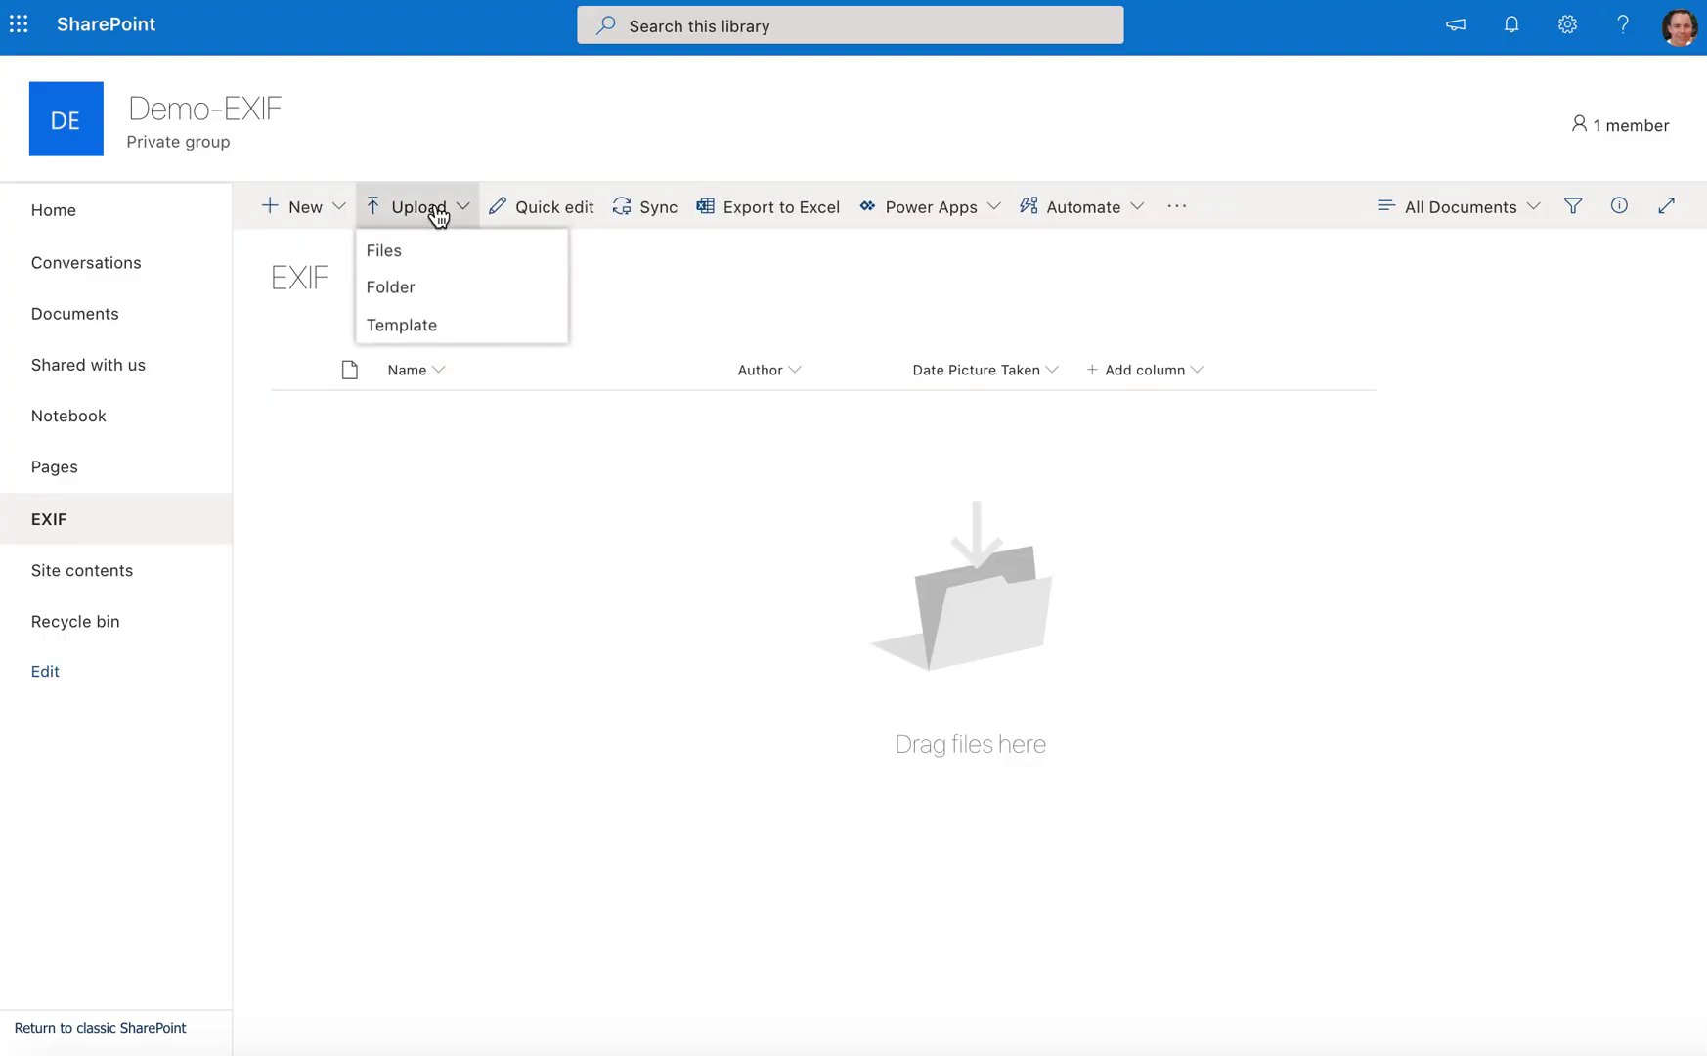
left_click(438, 244)
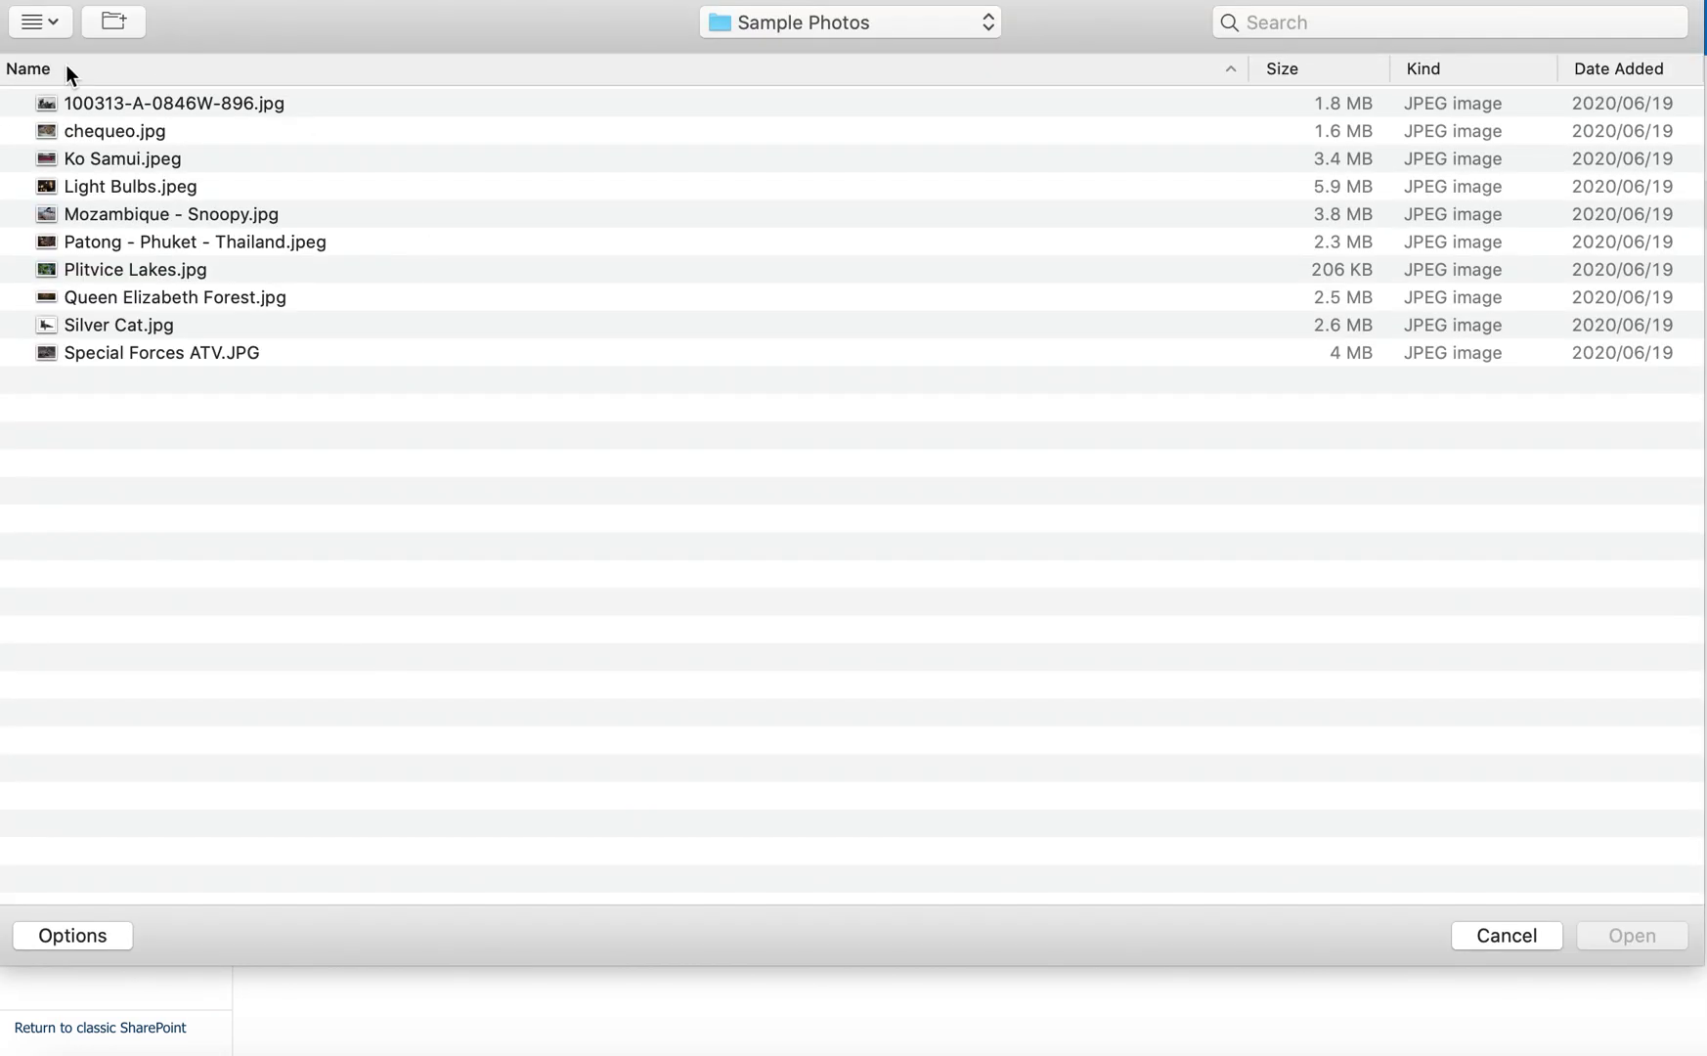
left_click(89, 100)
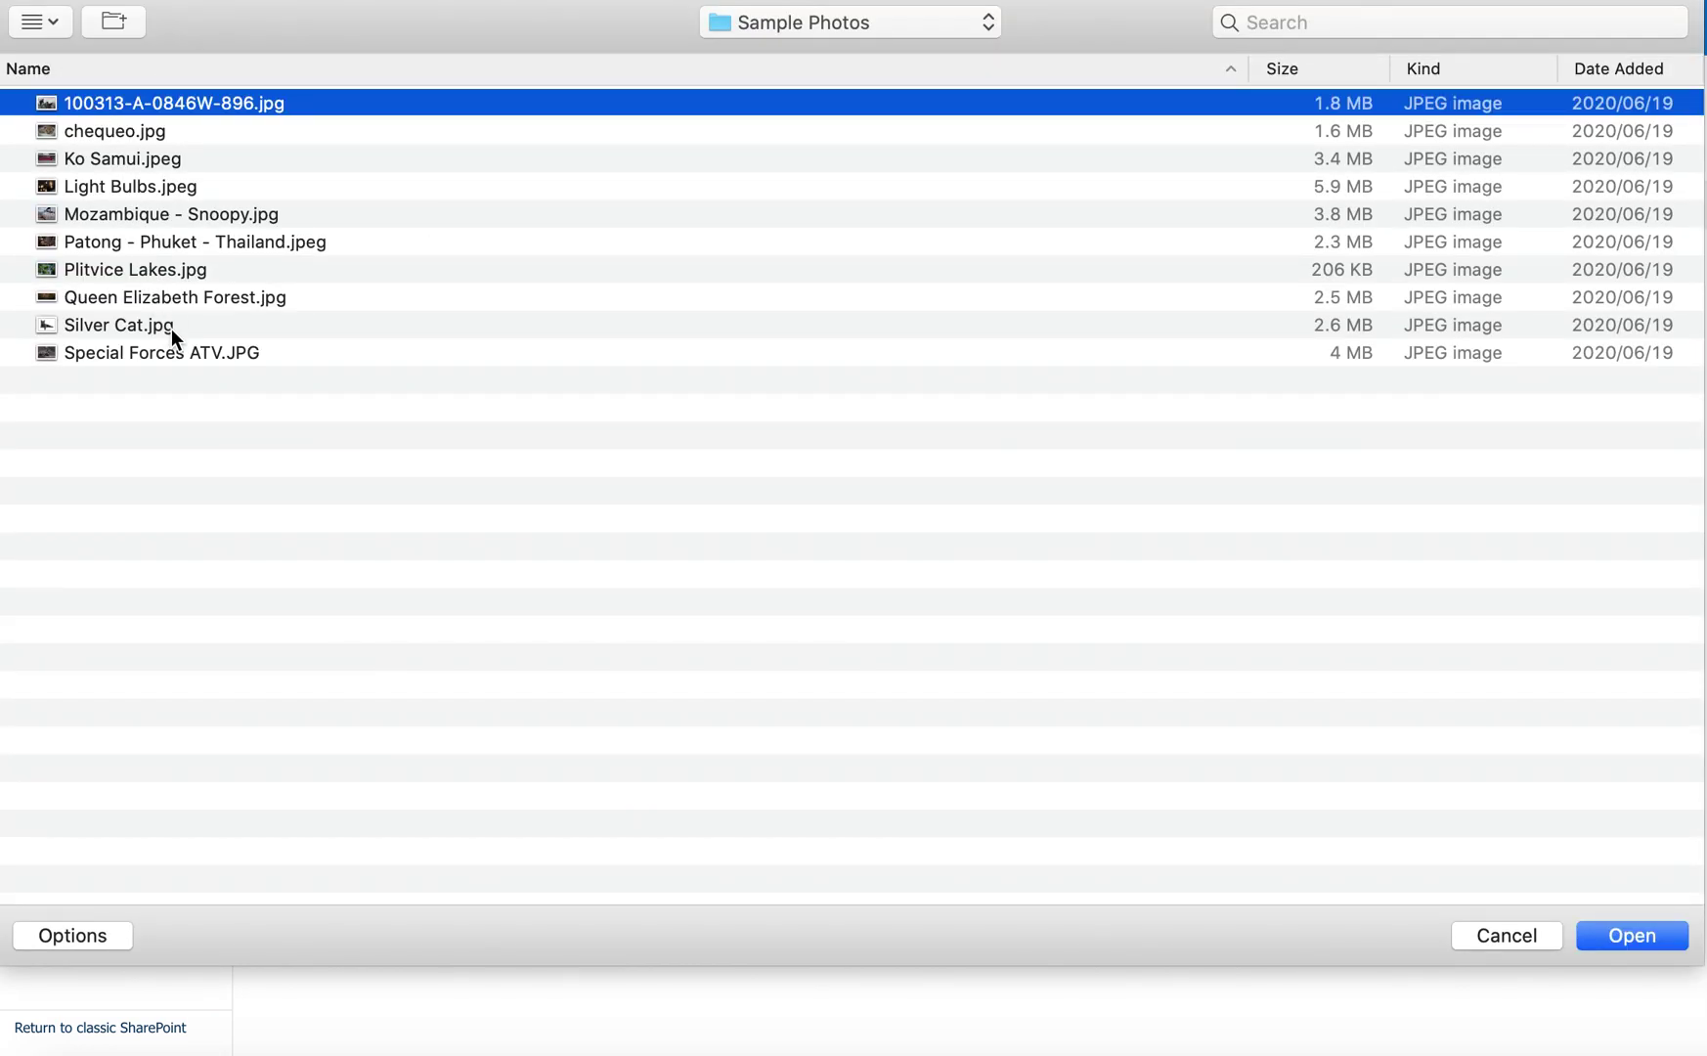
key("super+a")
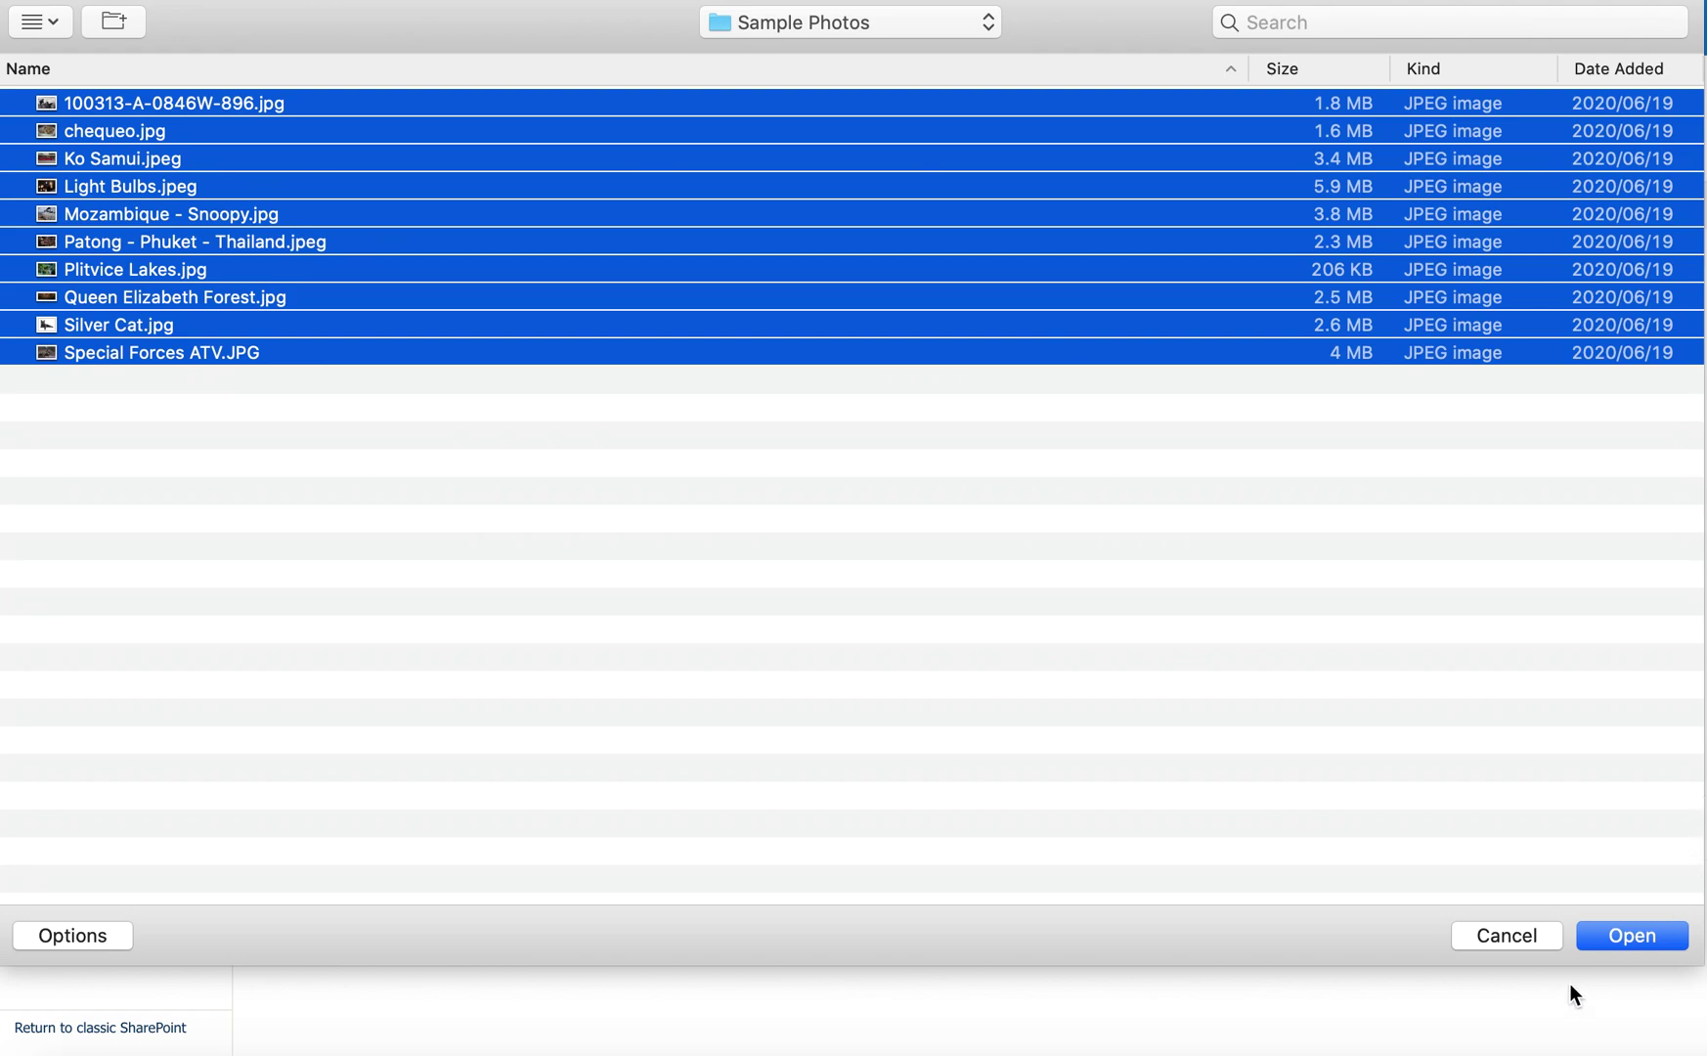
left_click(1627, 941)
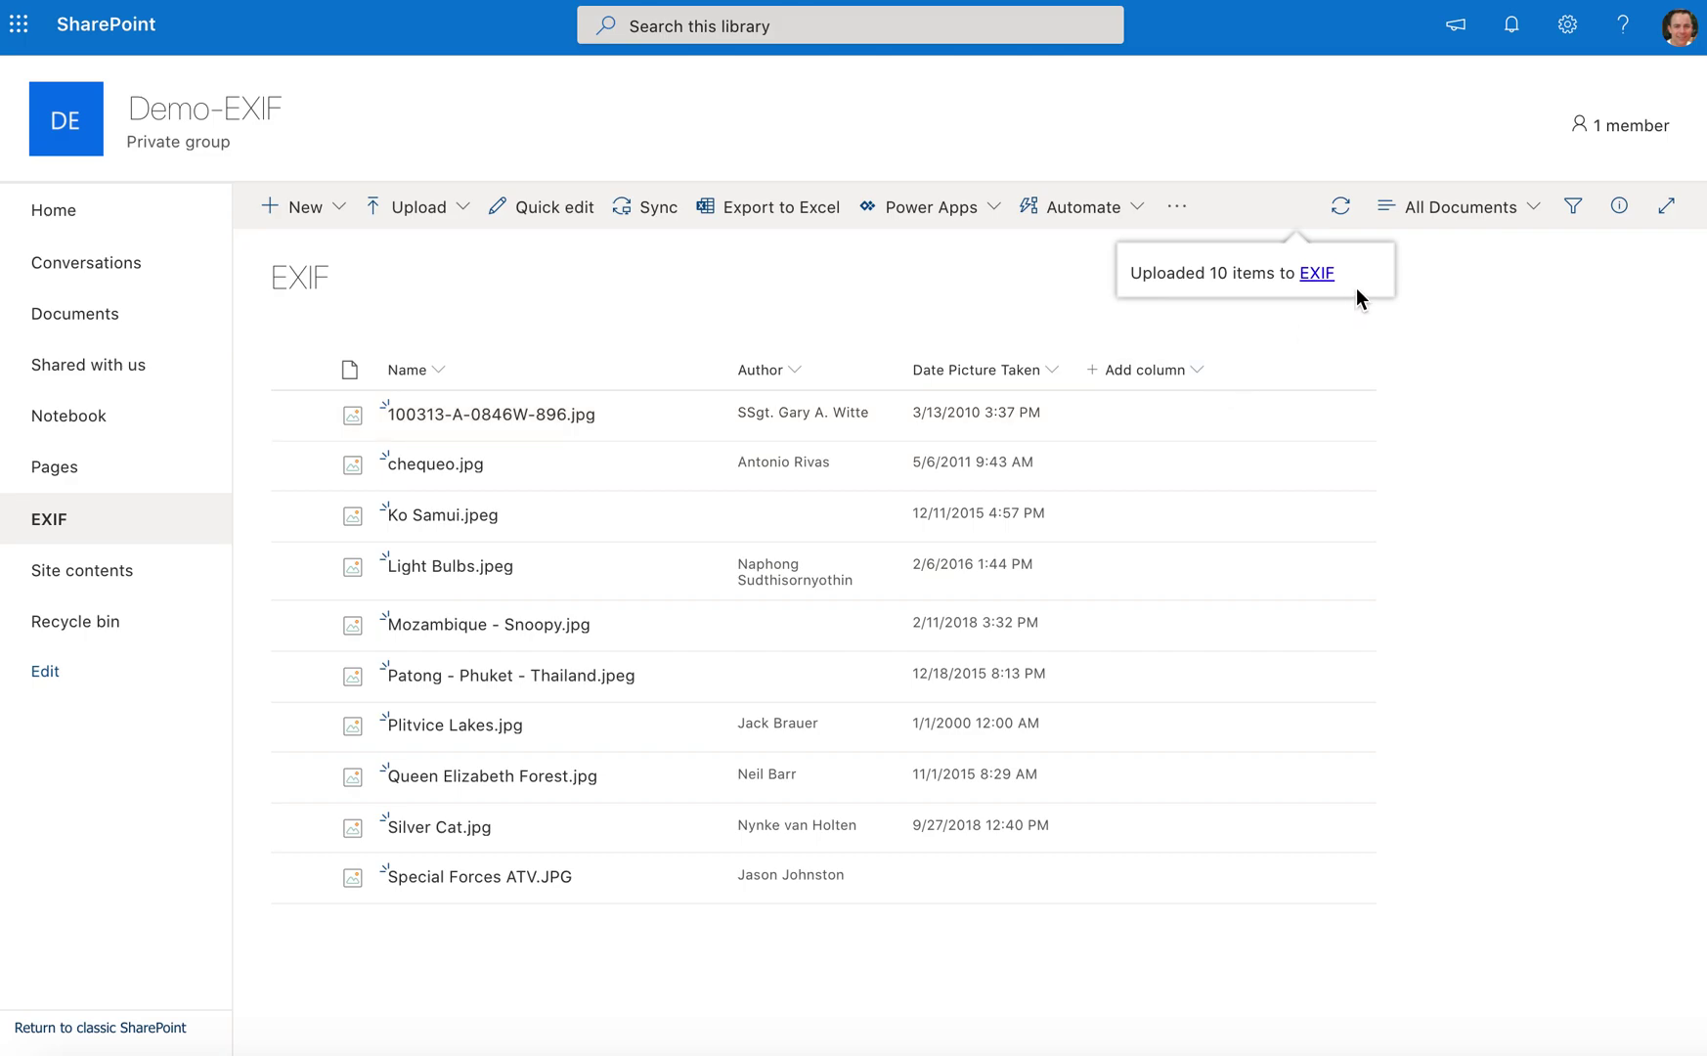
Step: Open the EXIF library settings page
left_click(1580, 45)
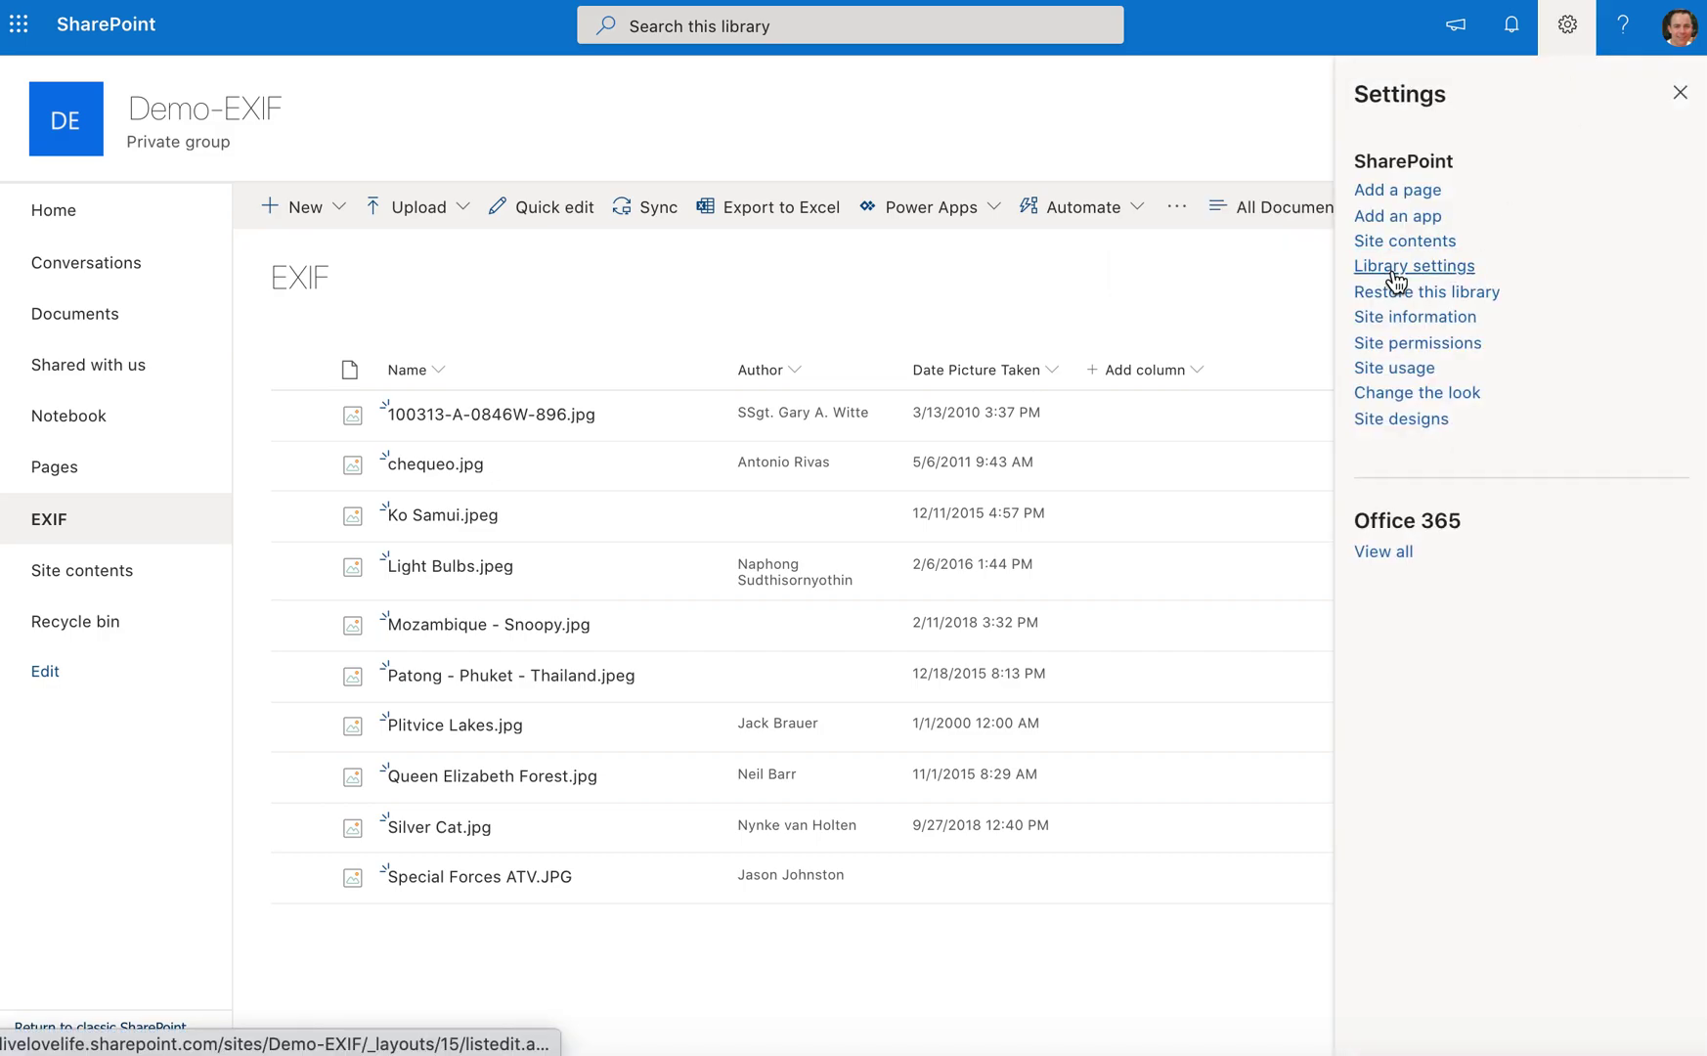
left_click(1391, 272)
left_click(472, 407)
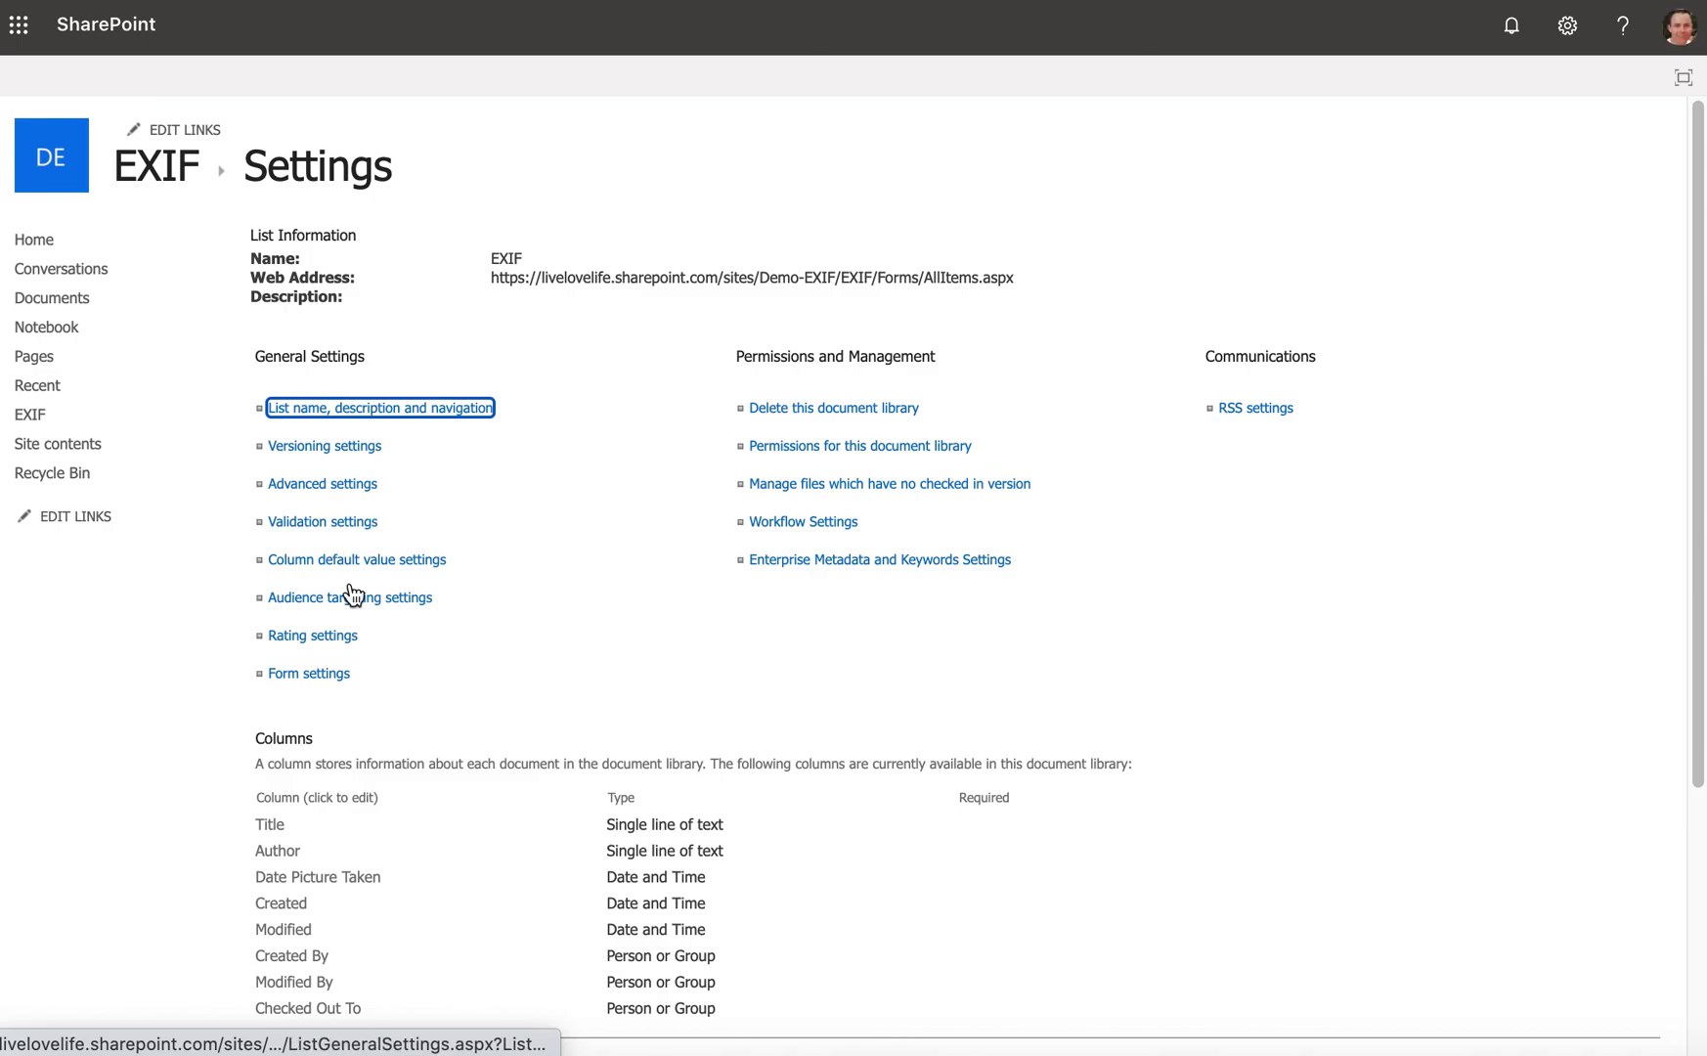
scroll(352, 615, "down", 2)
Step: Queue the Copyright site column for adding to the library
left_click(349, 894)
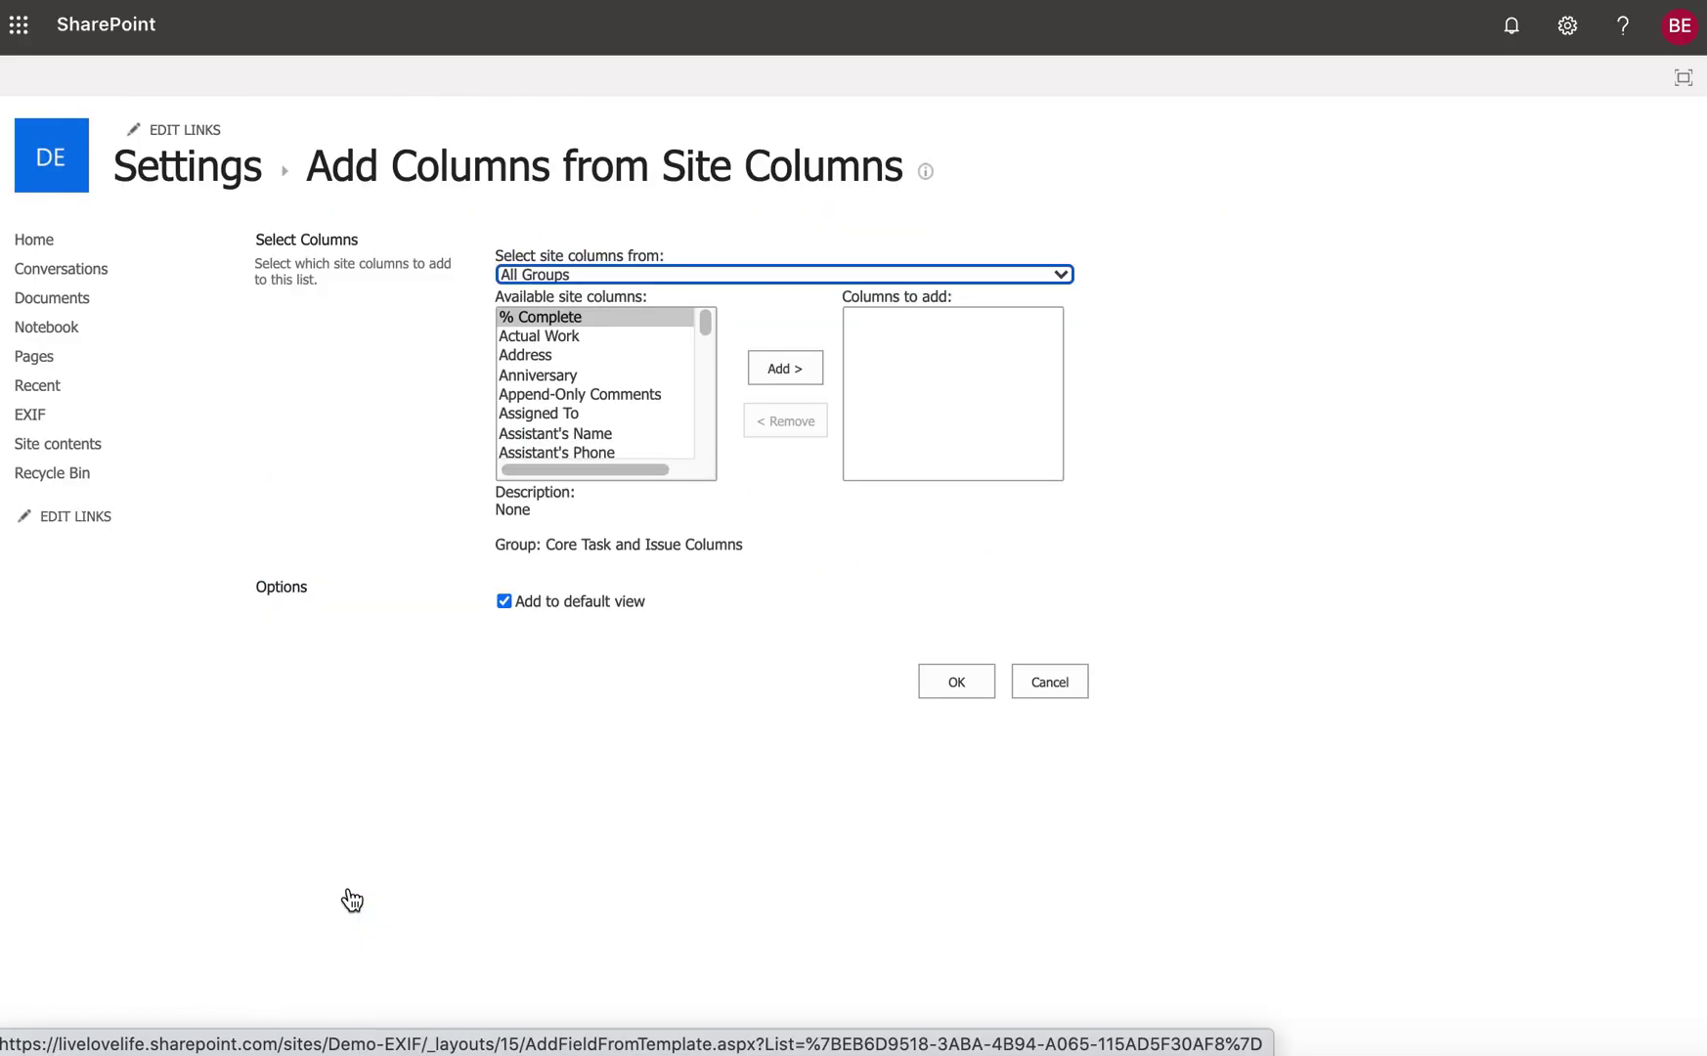
left_click(714, 412)
scroll(700, 410, "down", 1)
scroll(700, 413, "down", 4)
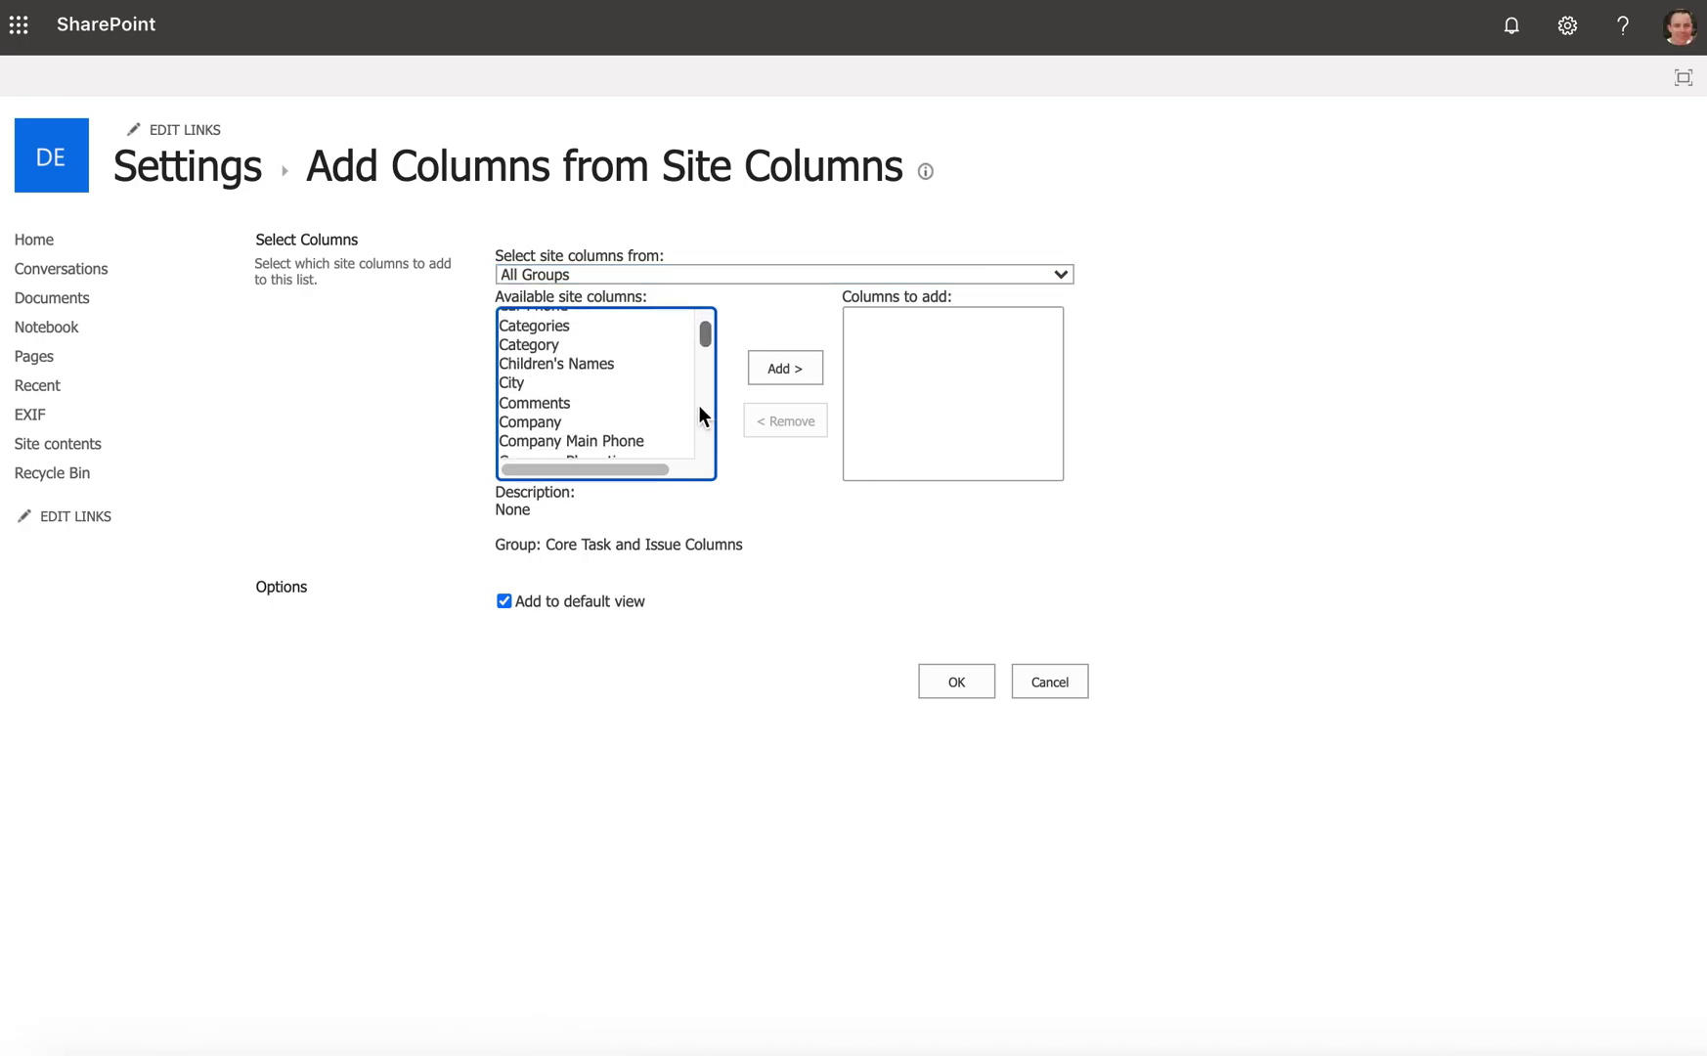
scroll(684, 426, "down", 2)
left_click(531, 445)
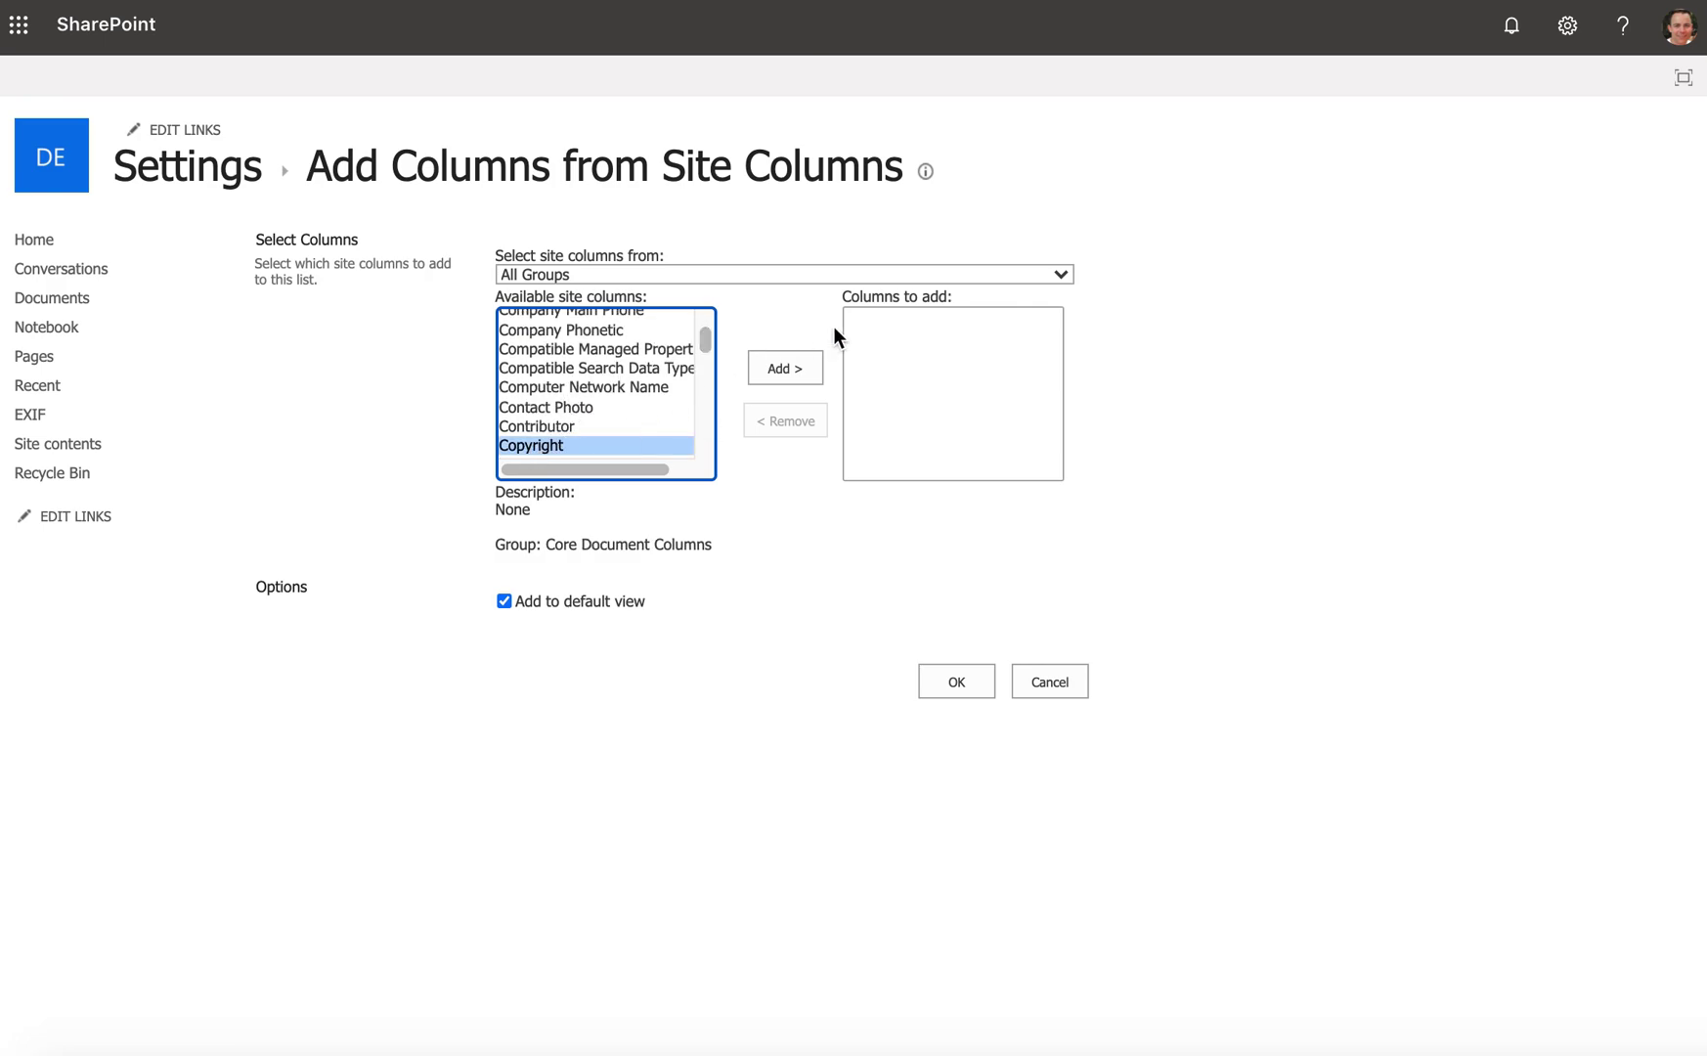
left_click(767, 370)
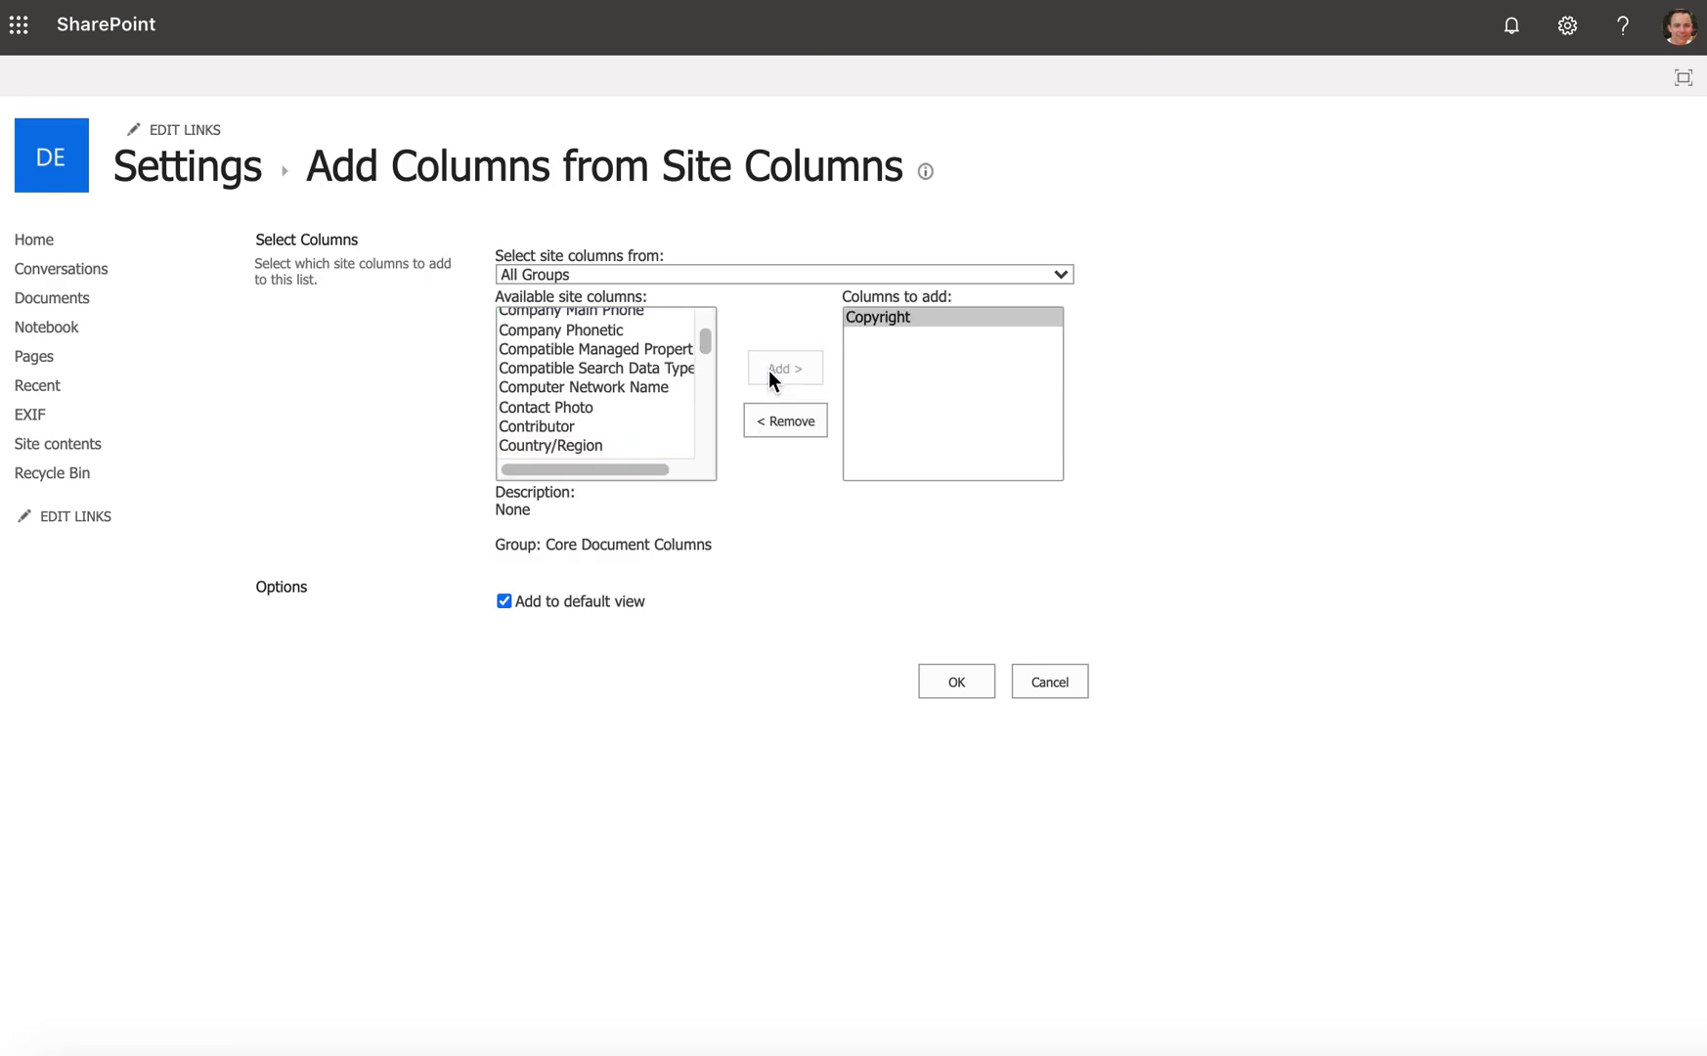
Step: Queue the Subject site column as well
left_click(706, 416)
left_click(706, 416)
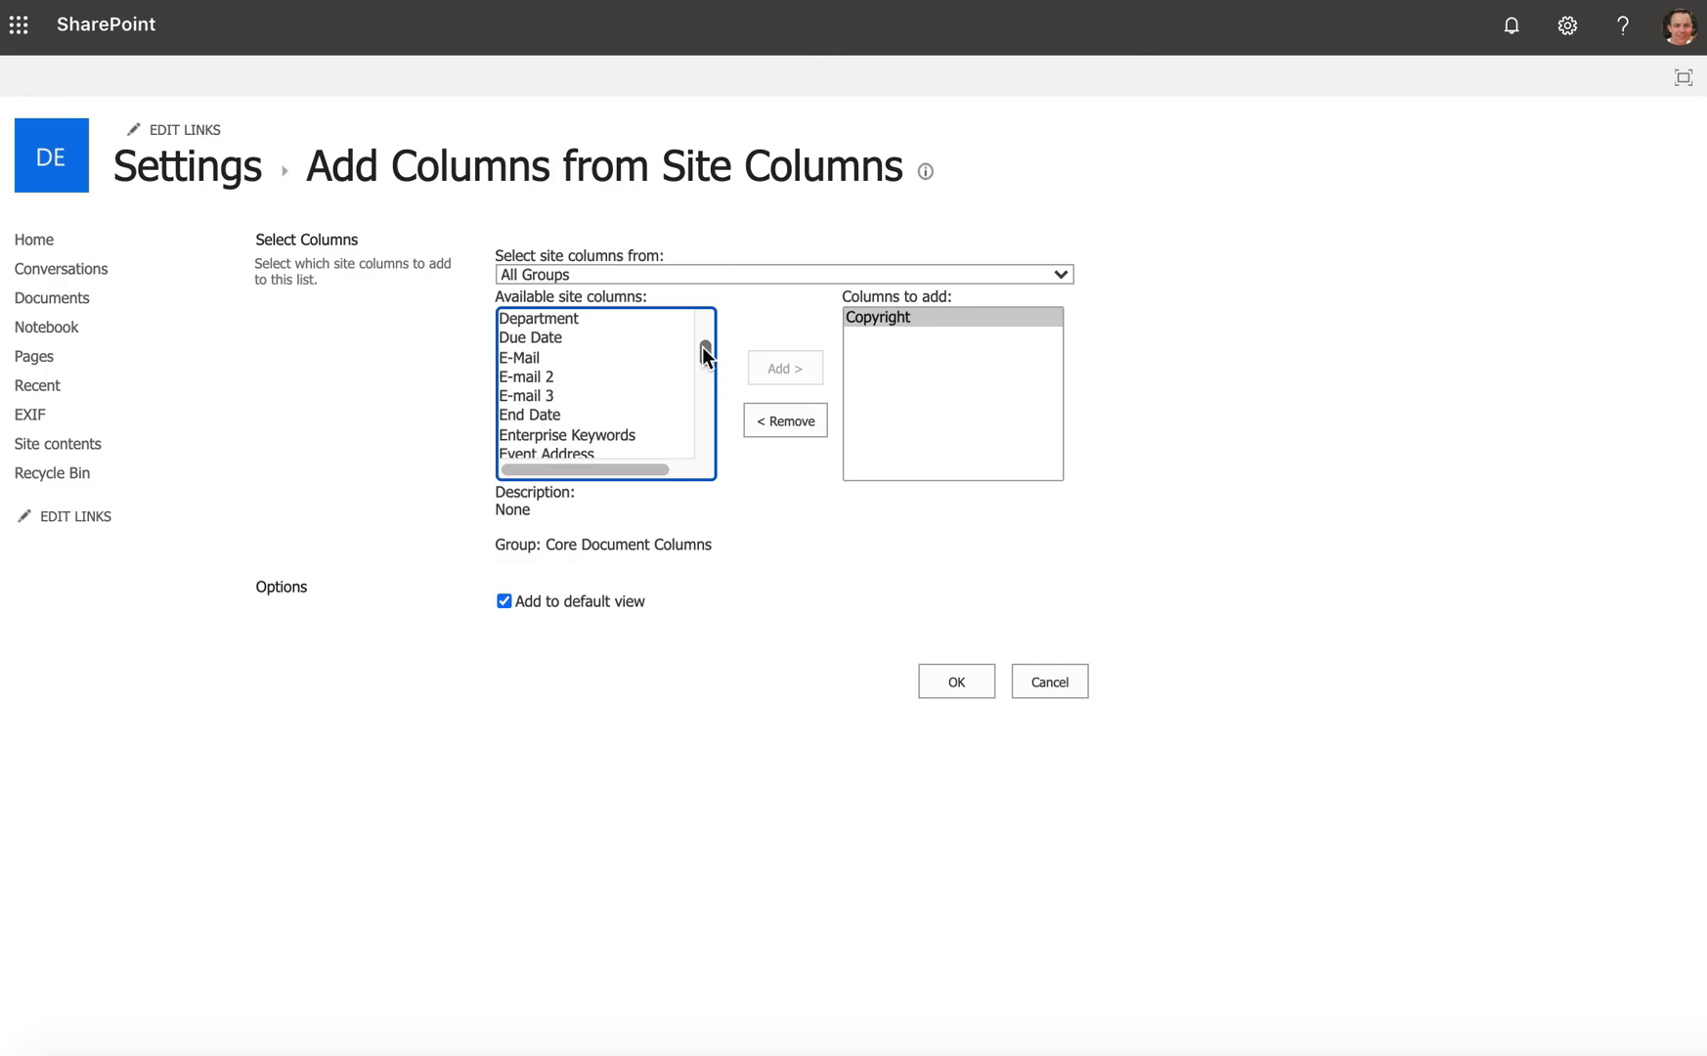
left_click_drag(702, 348, 700, 376)
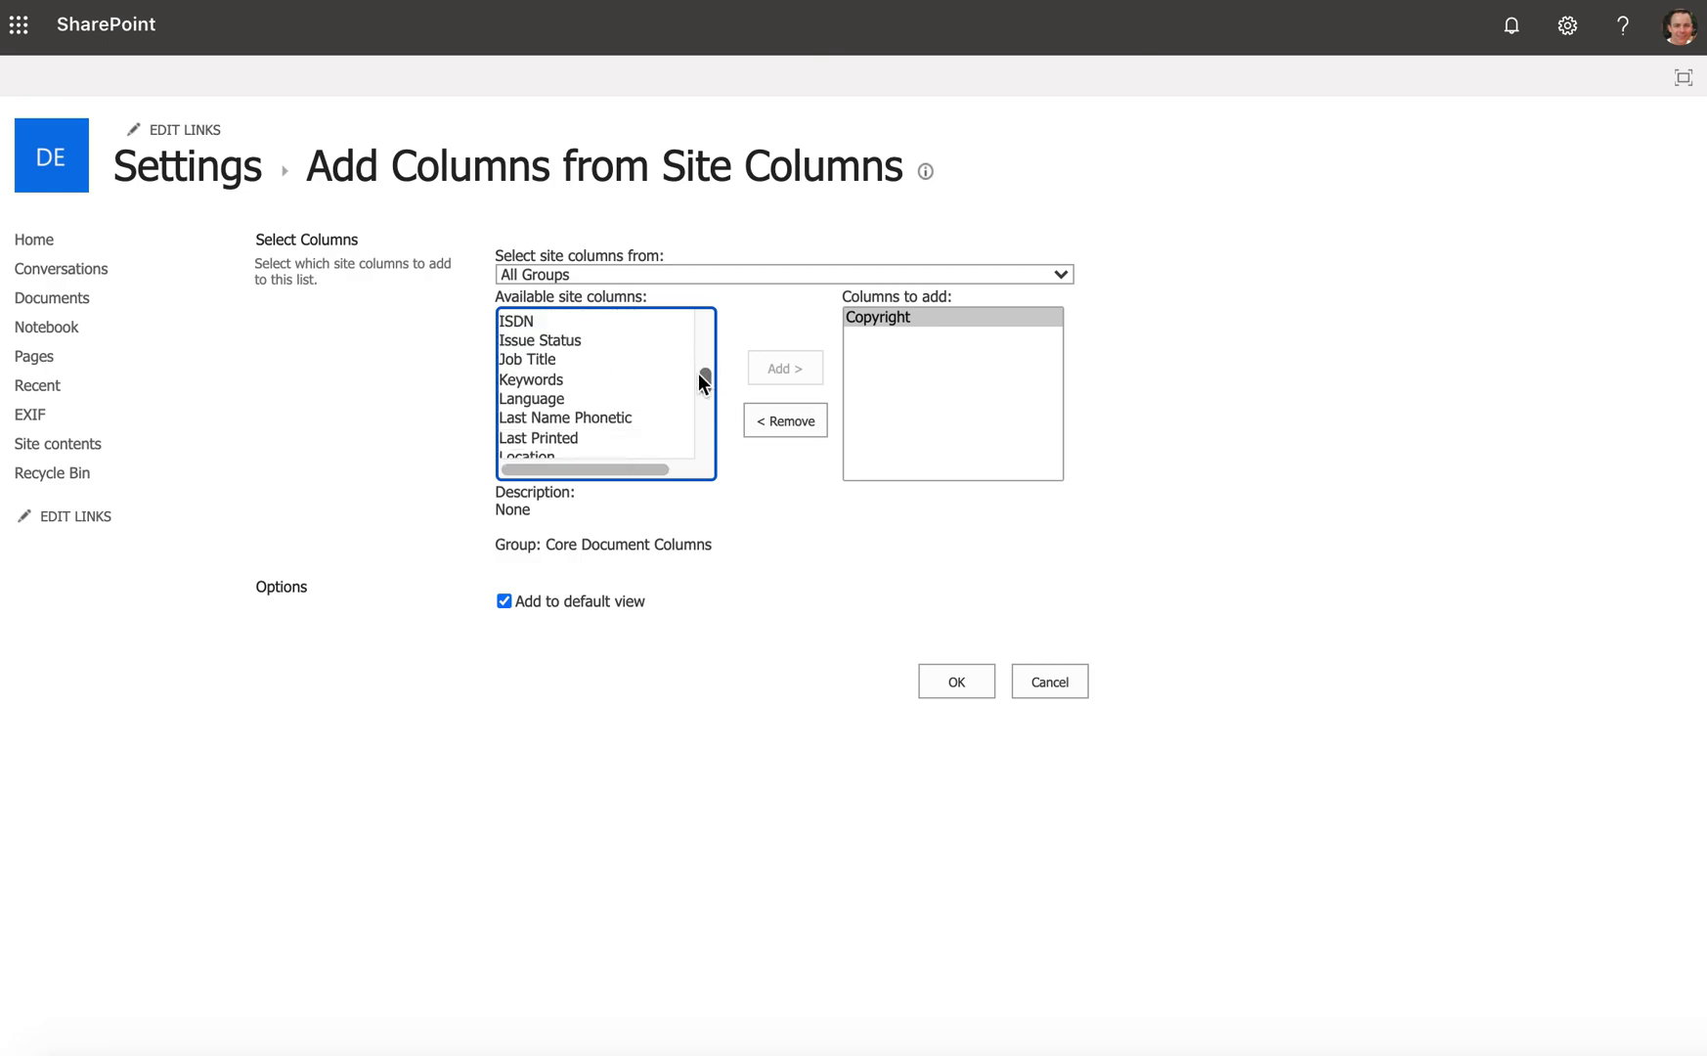
scroll(575, 382, "down", 5)
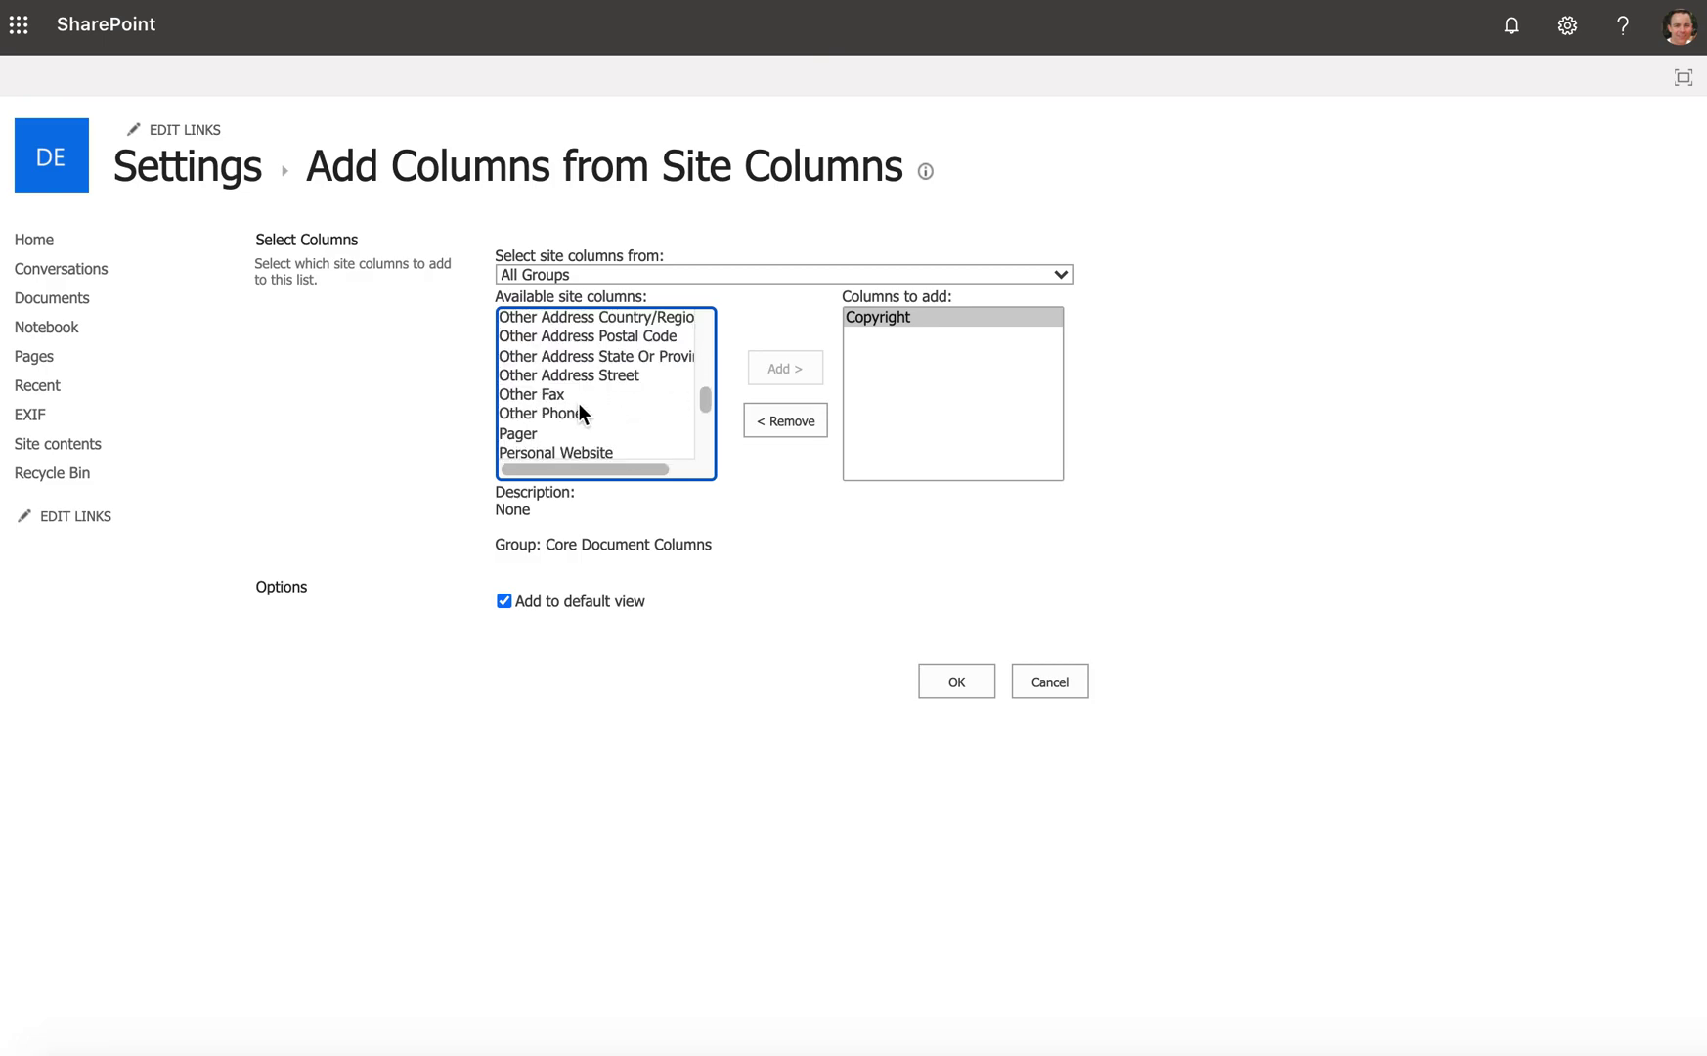
scroll(579, 402, "down", 5)
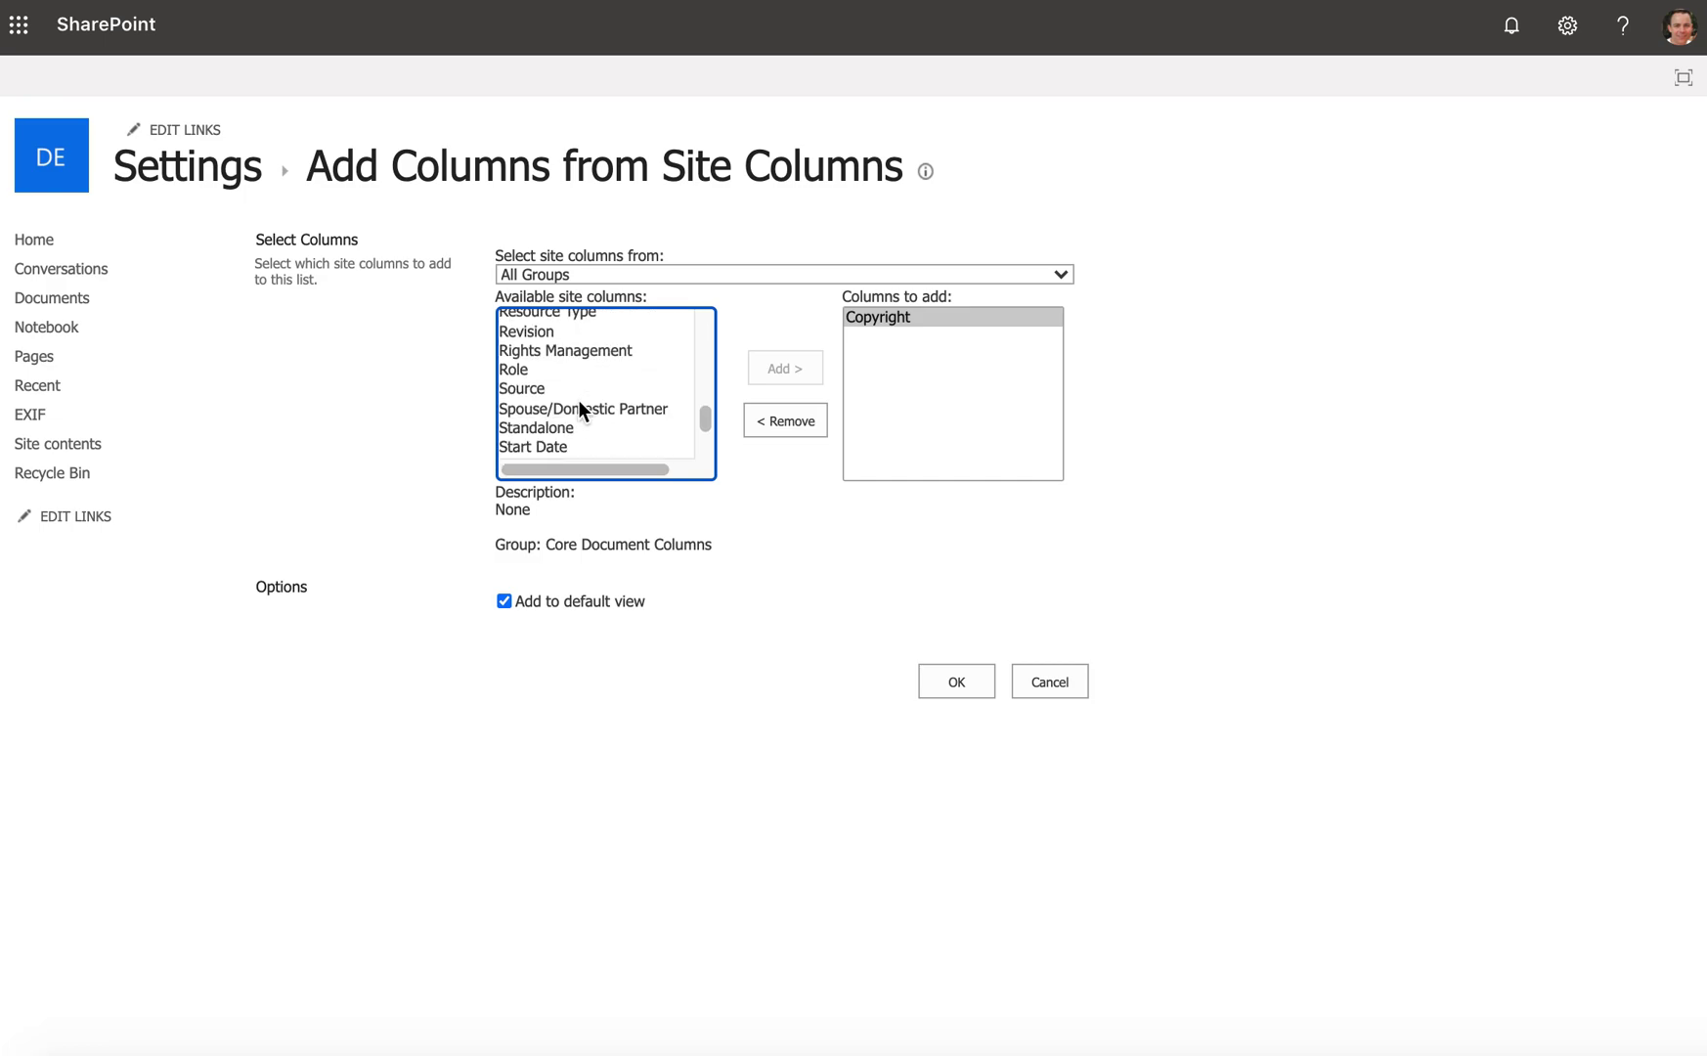
scroll(579, 400, "down", 10)
scroll(578, 402, "up", 4)
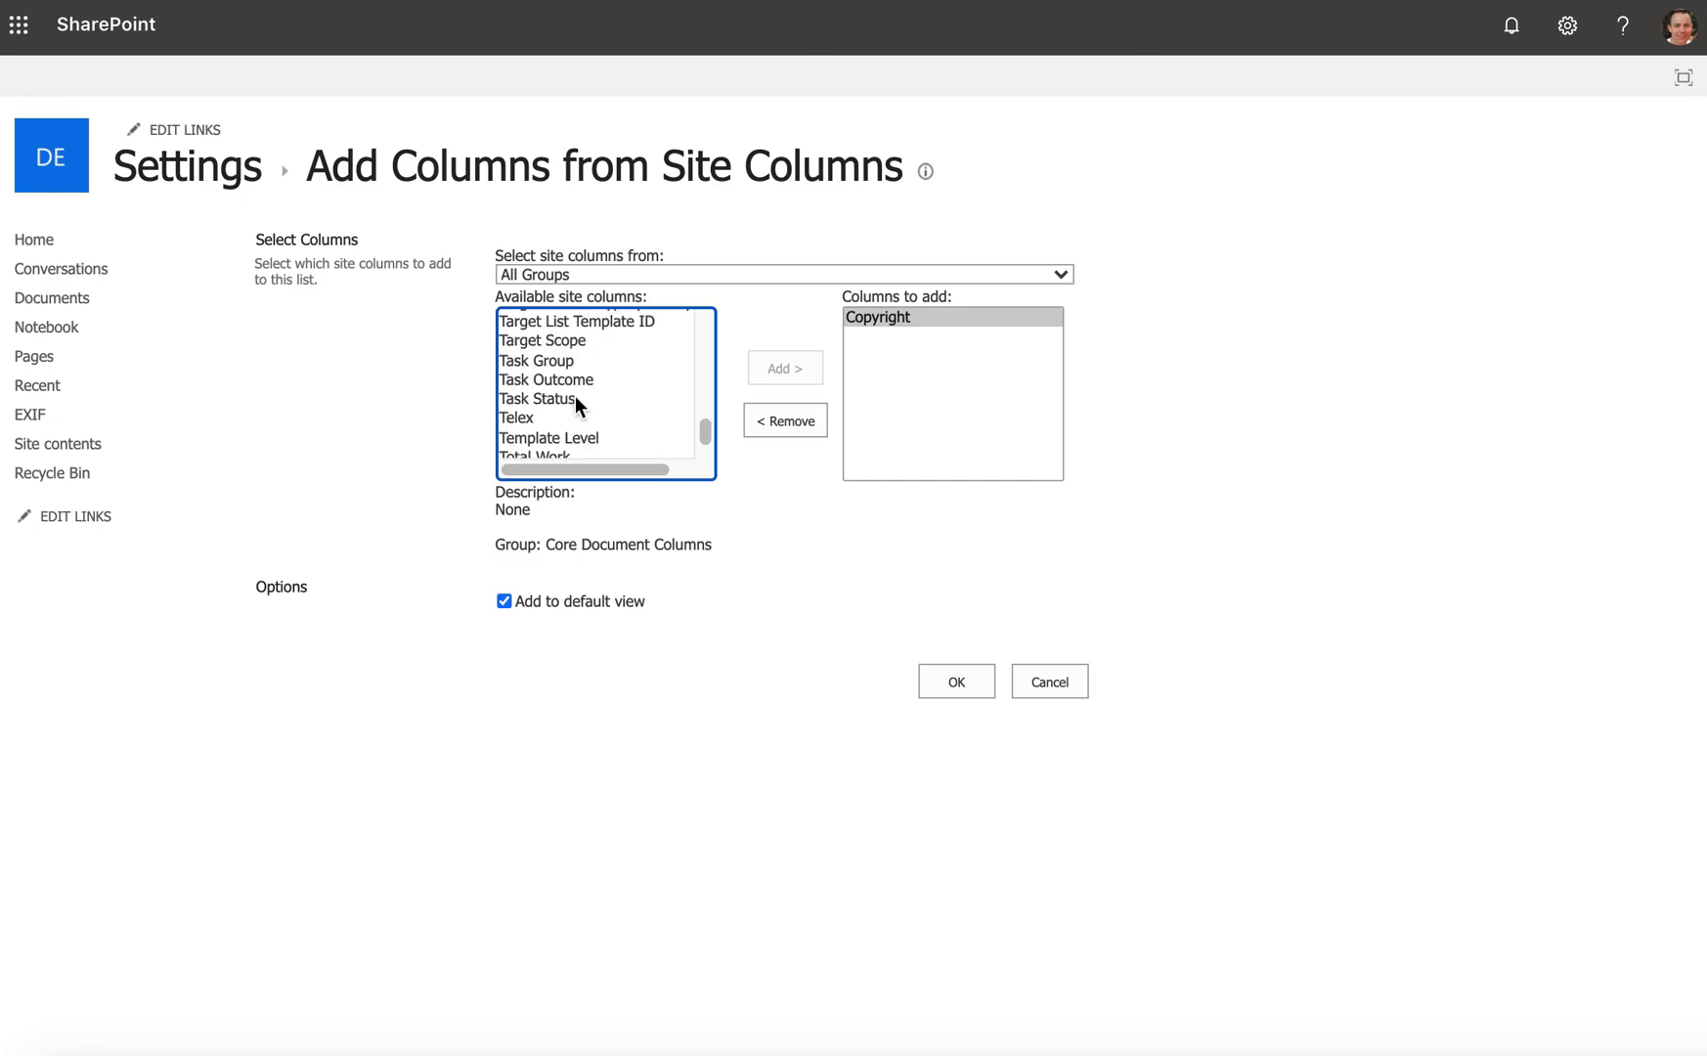
scroll(574, 394, "up", 6)
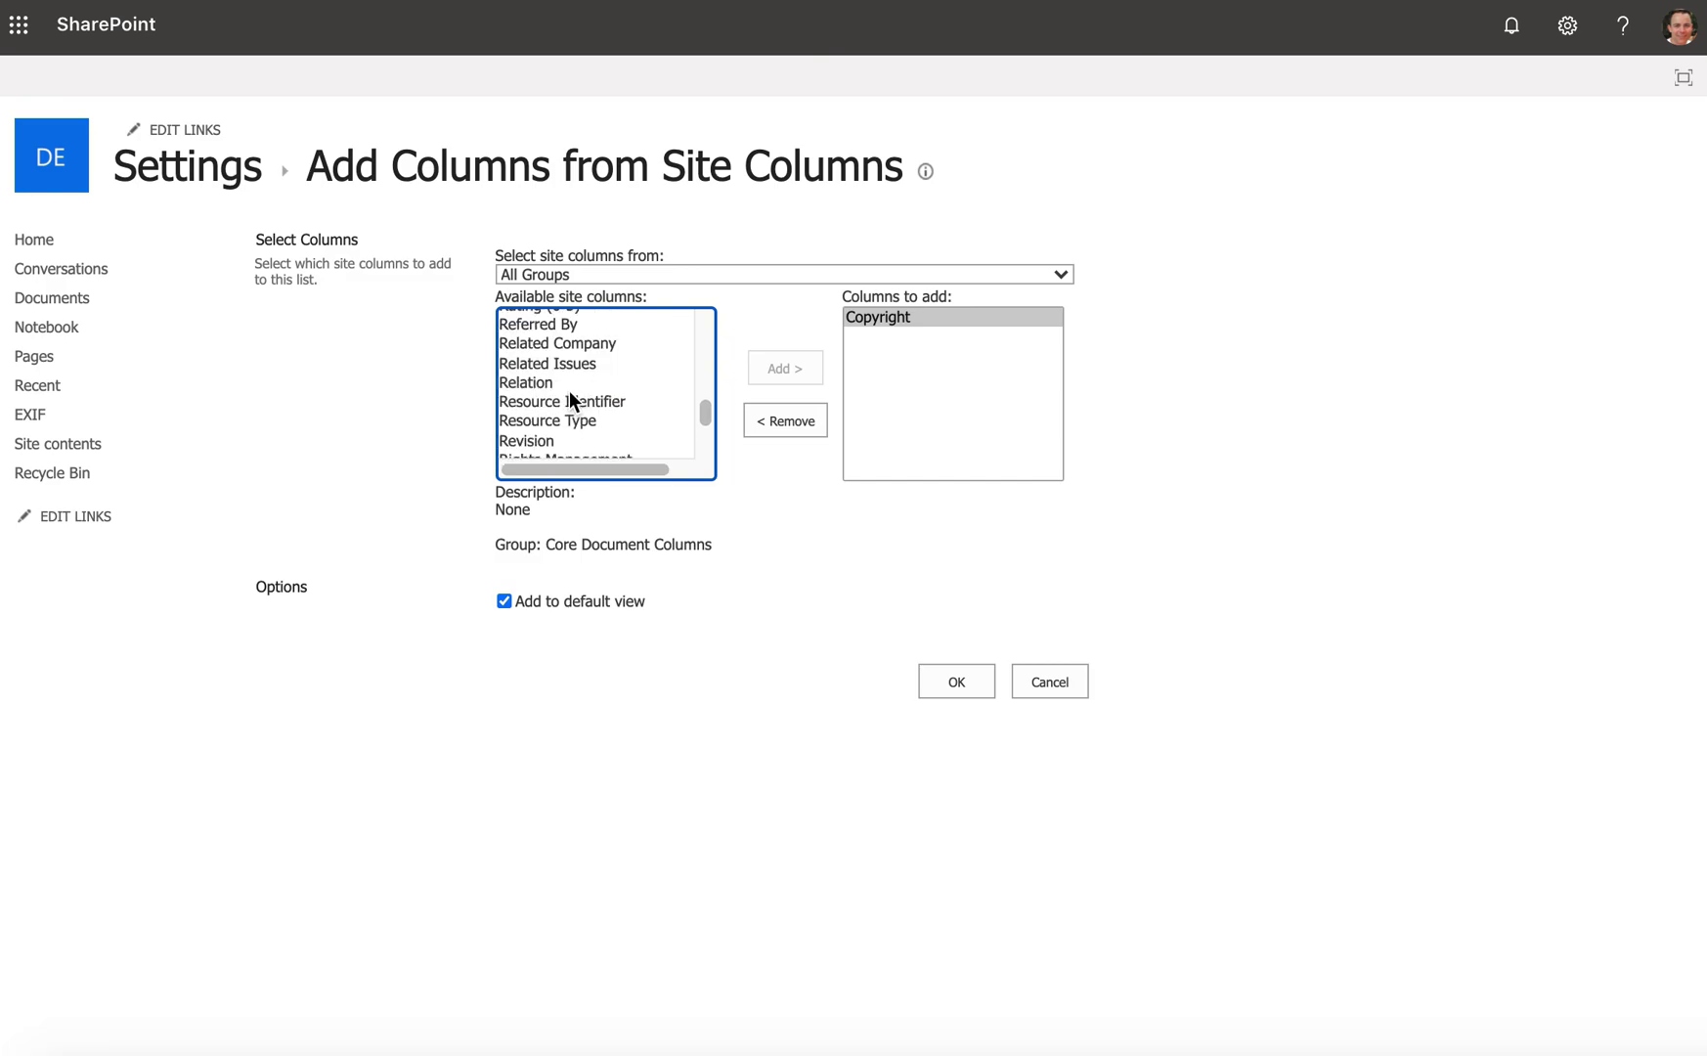
scroll(569, 394, "down", 2)
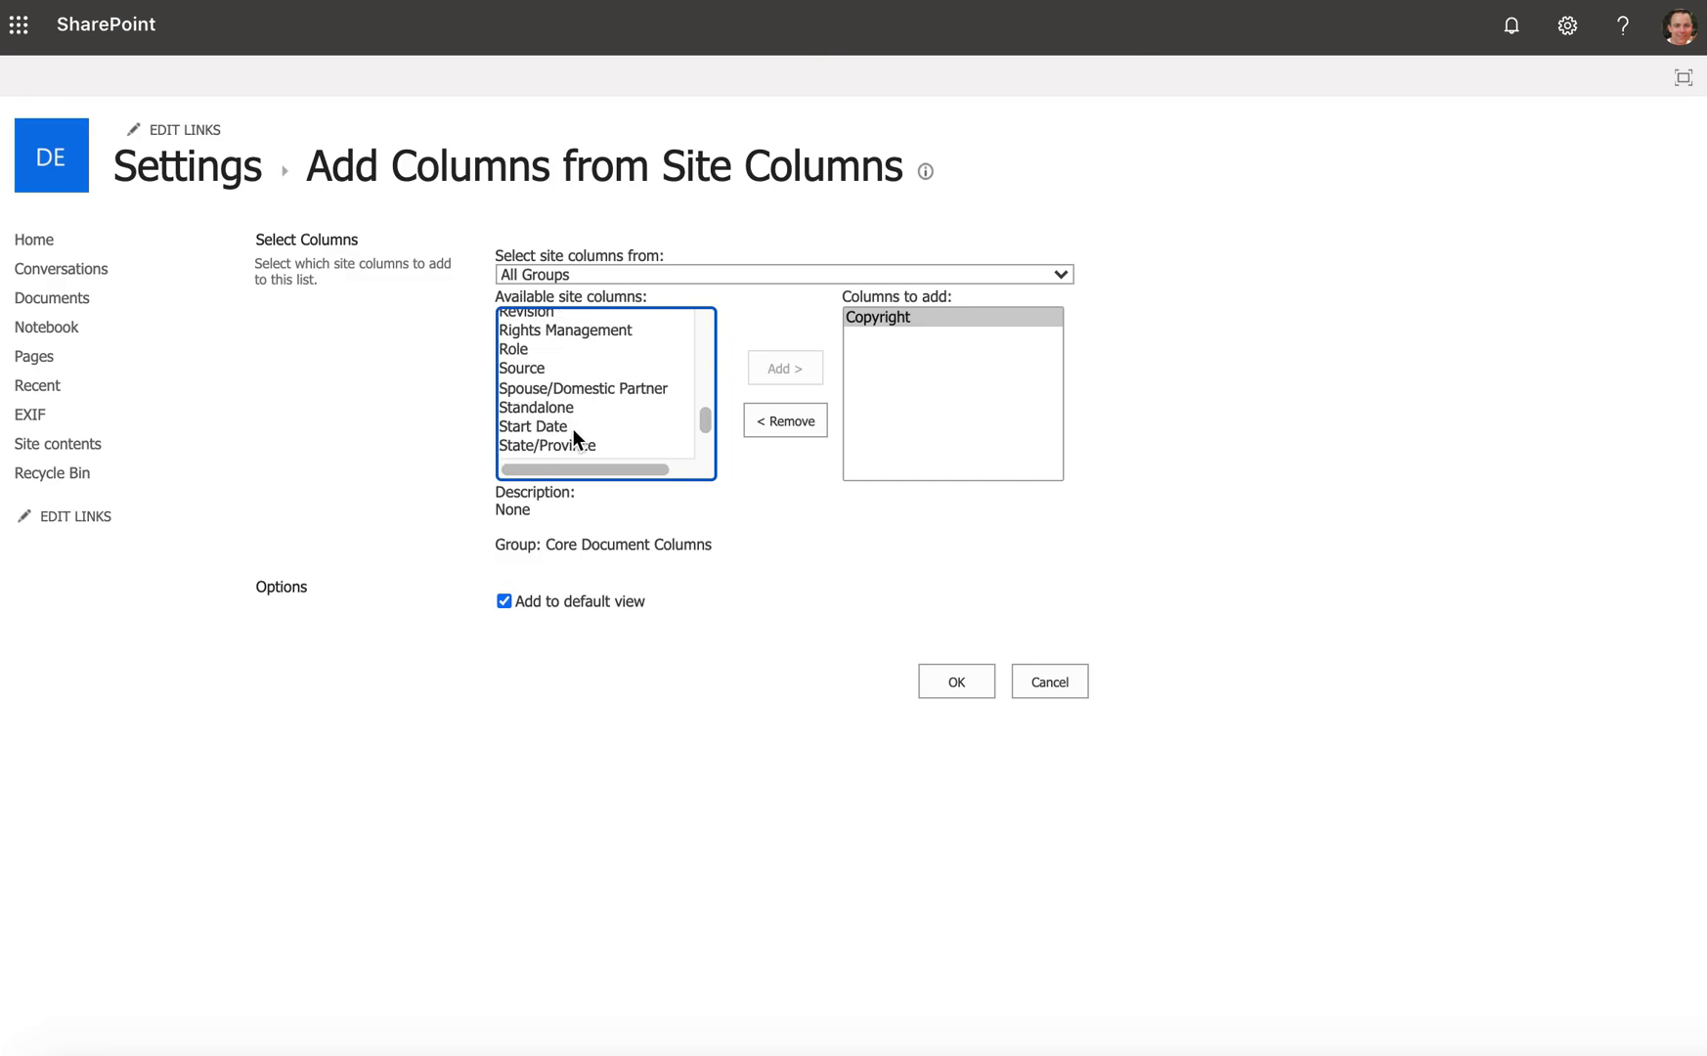
scroll(573, 428, "down", 3)
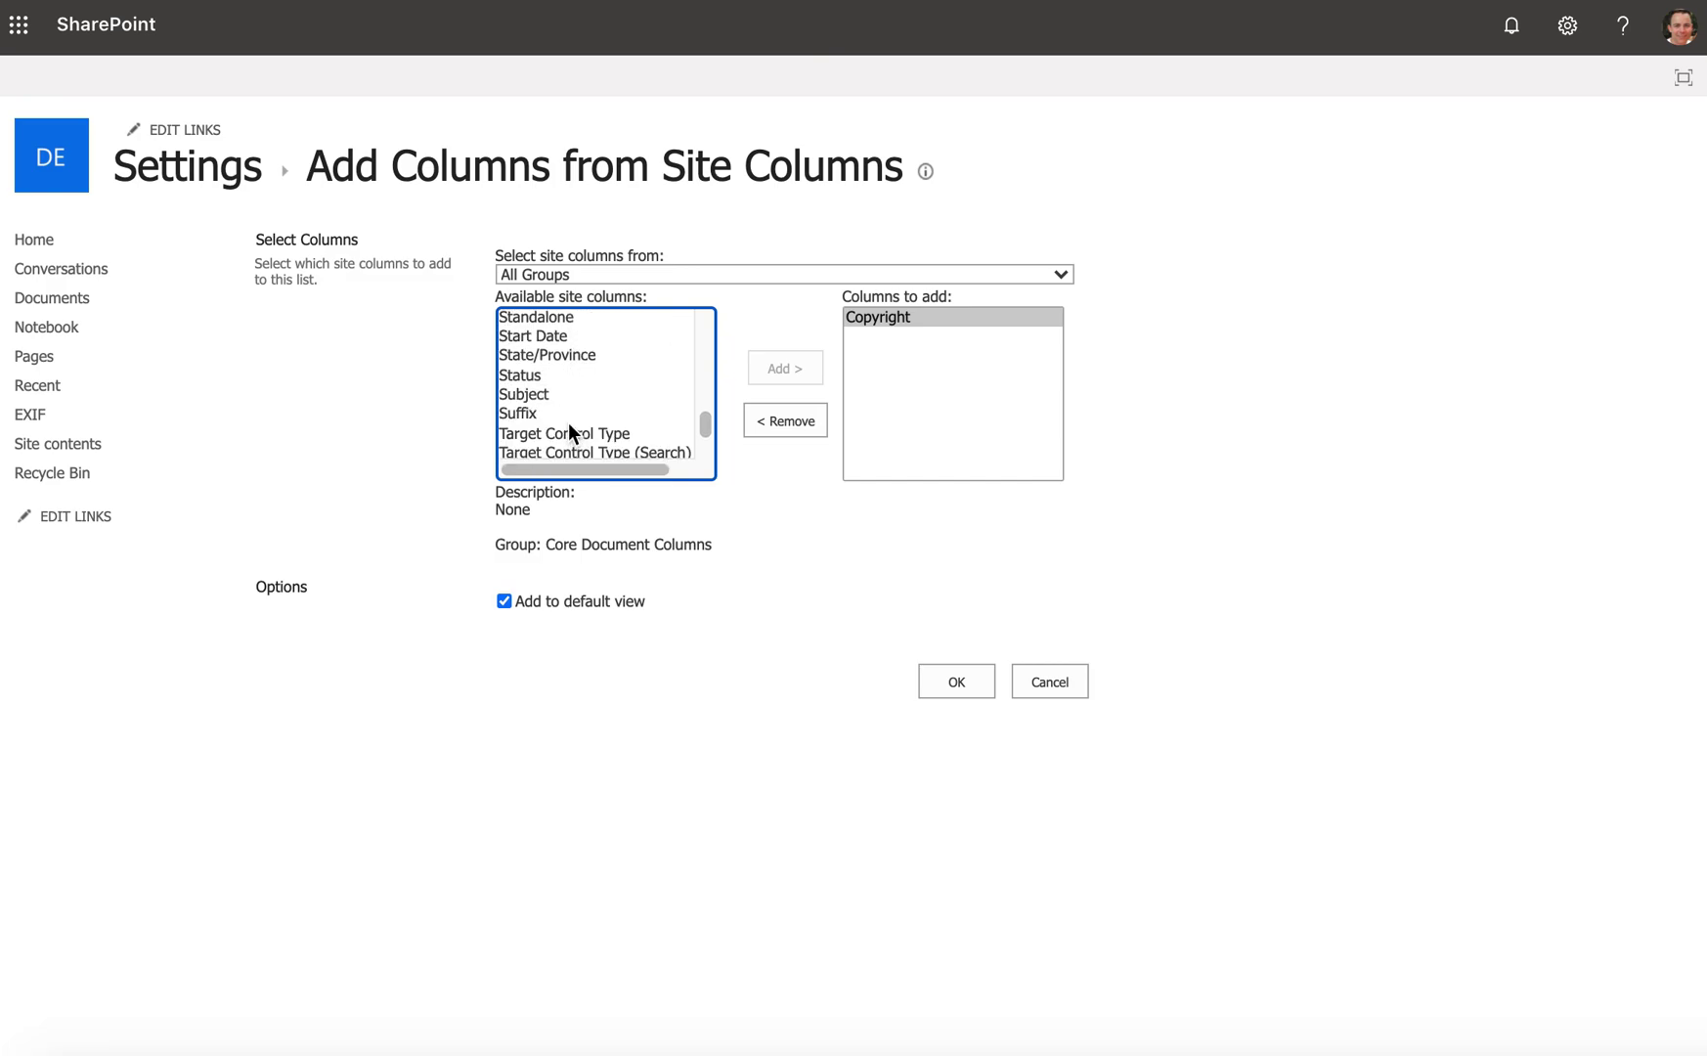
left_click(583, 396)
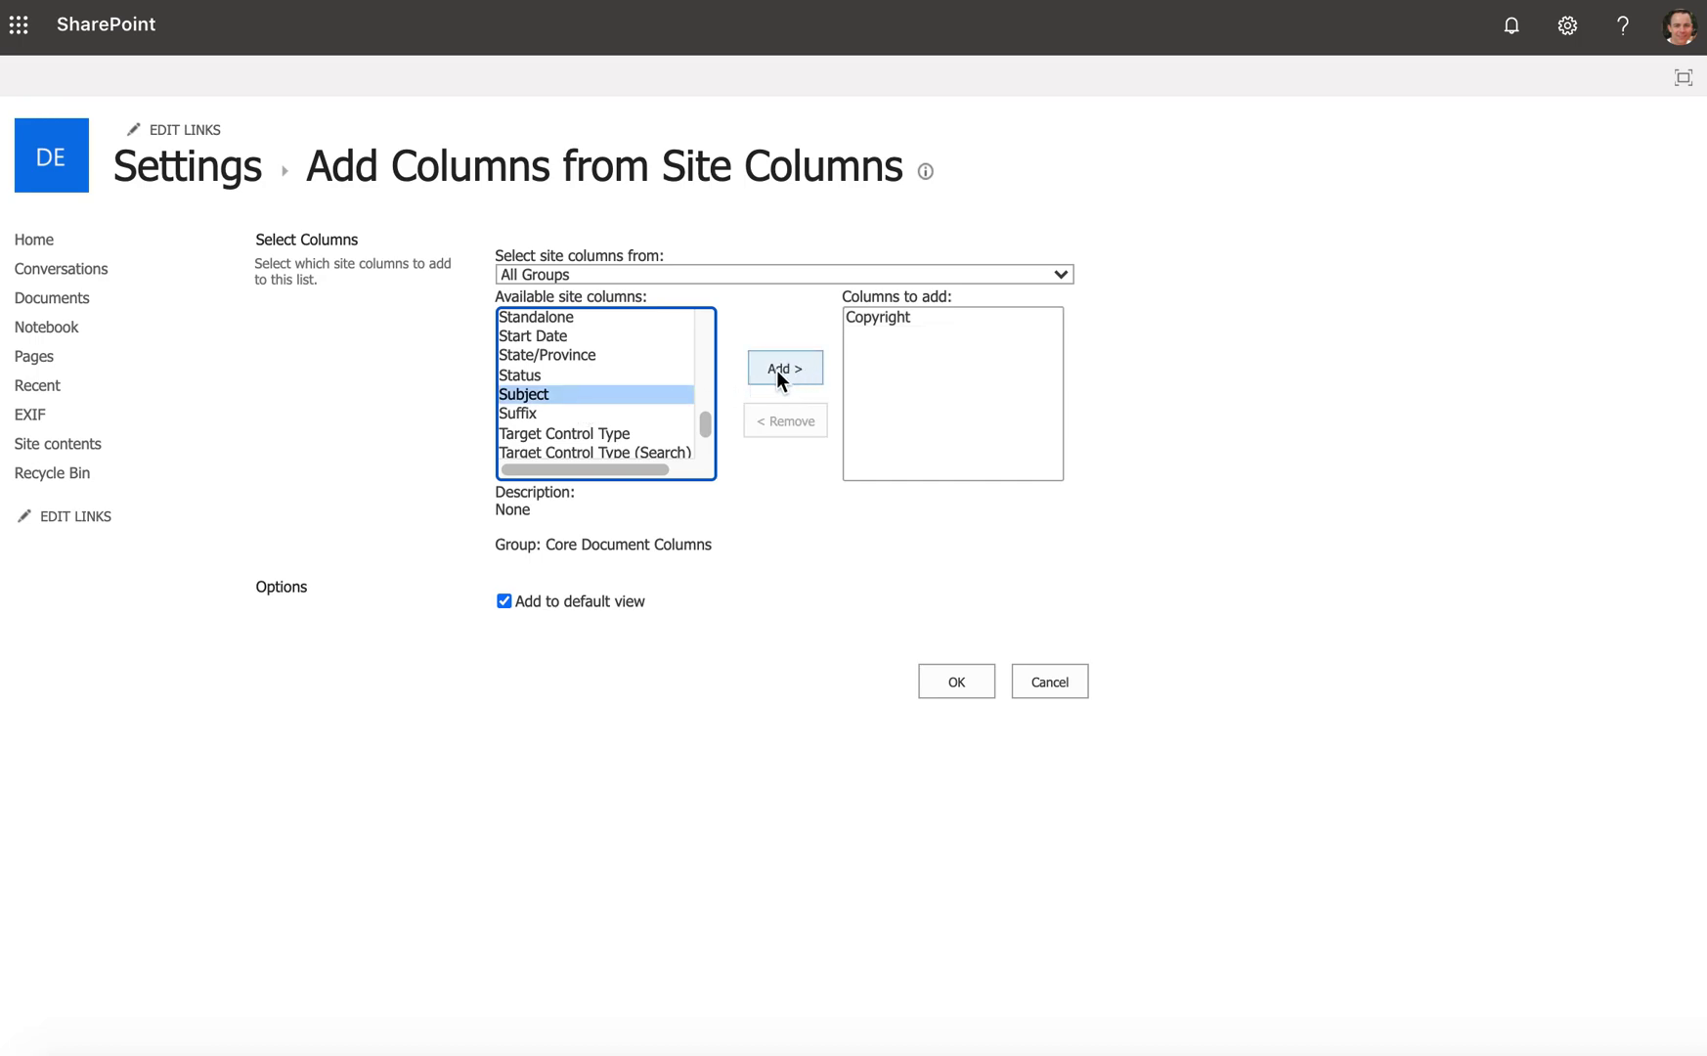
left_click(777, 369)
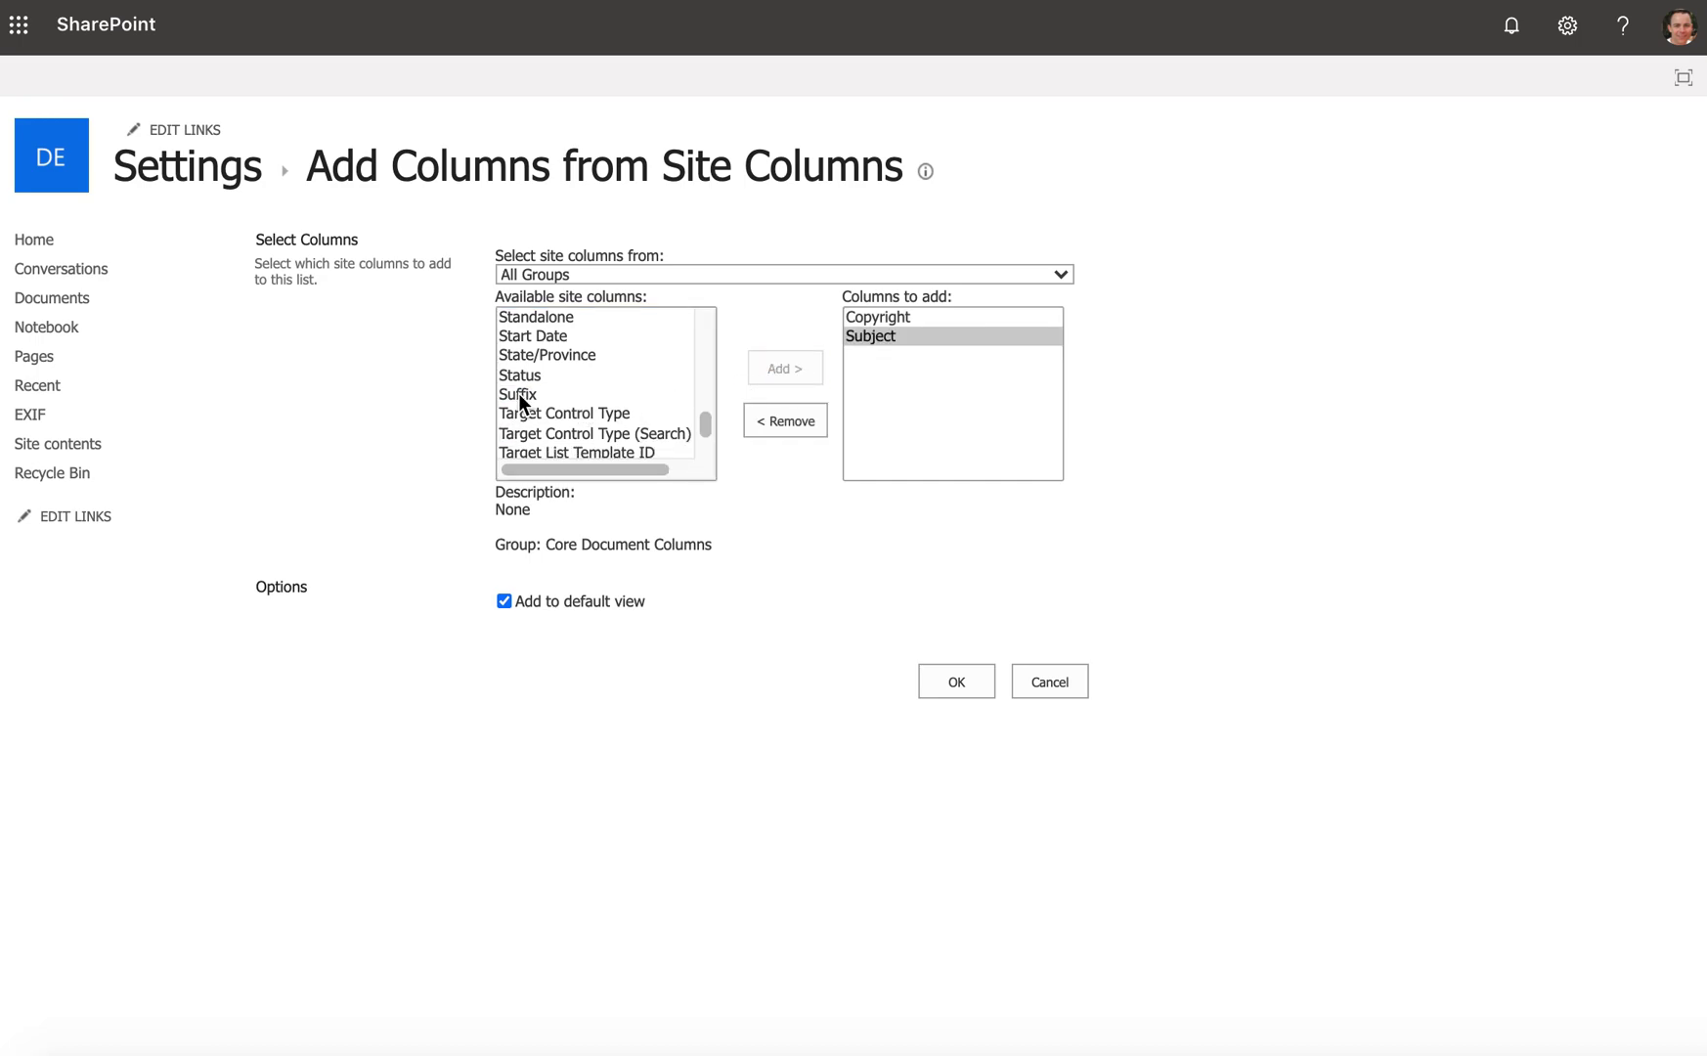
Step: Queue the Keywords site column
scroll(519, 393, "up", 3)
scroll(520, 393, "up", 8)
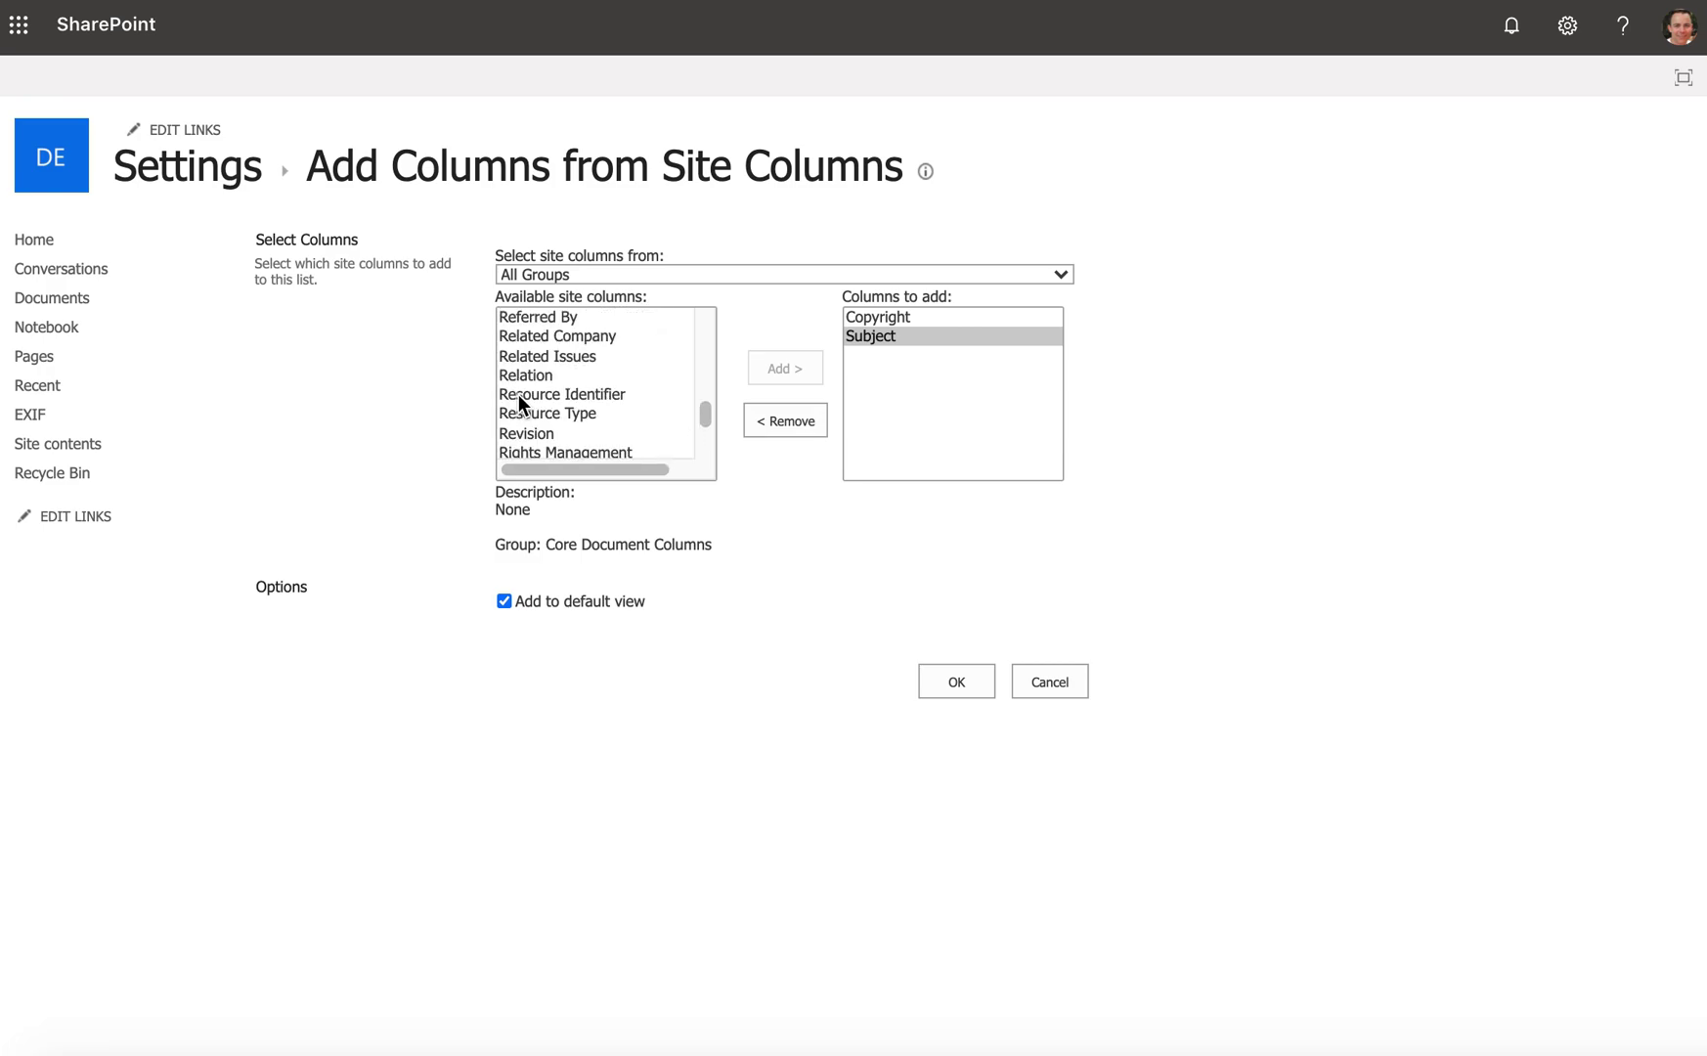
scroll(517, 397, "up", 4)
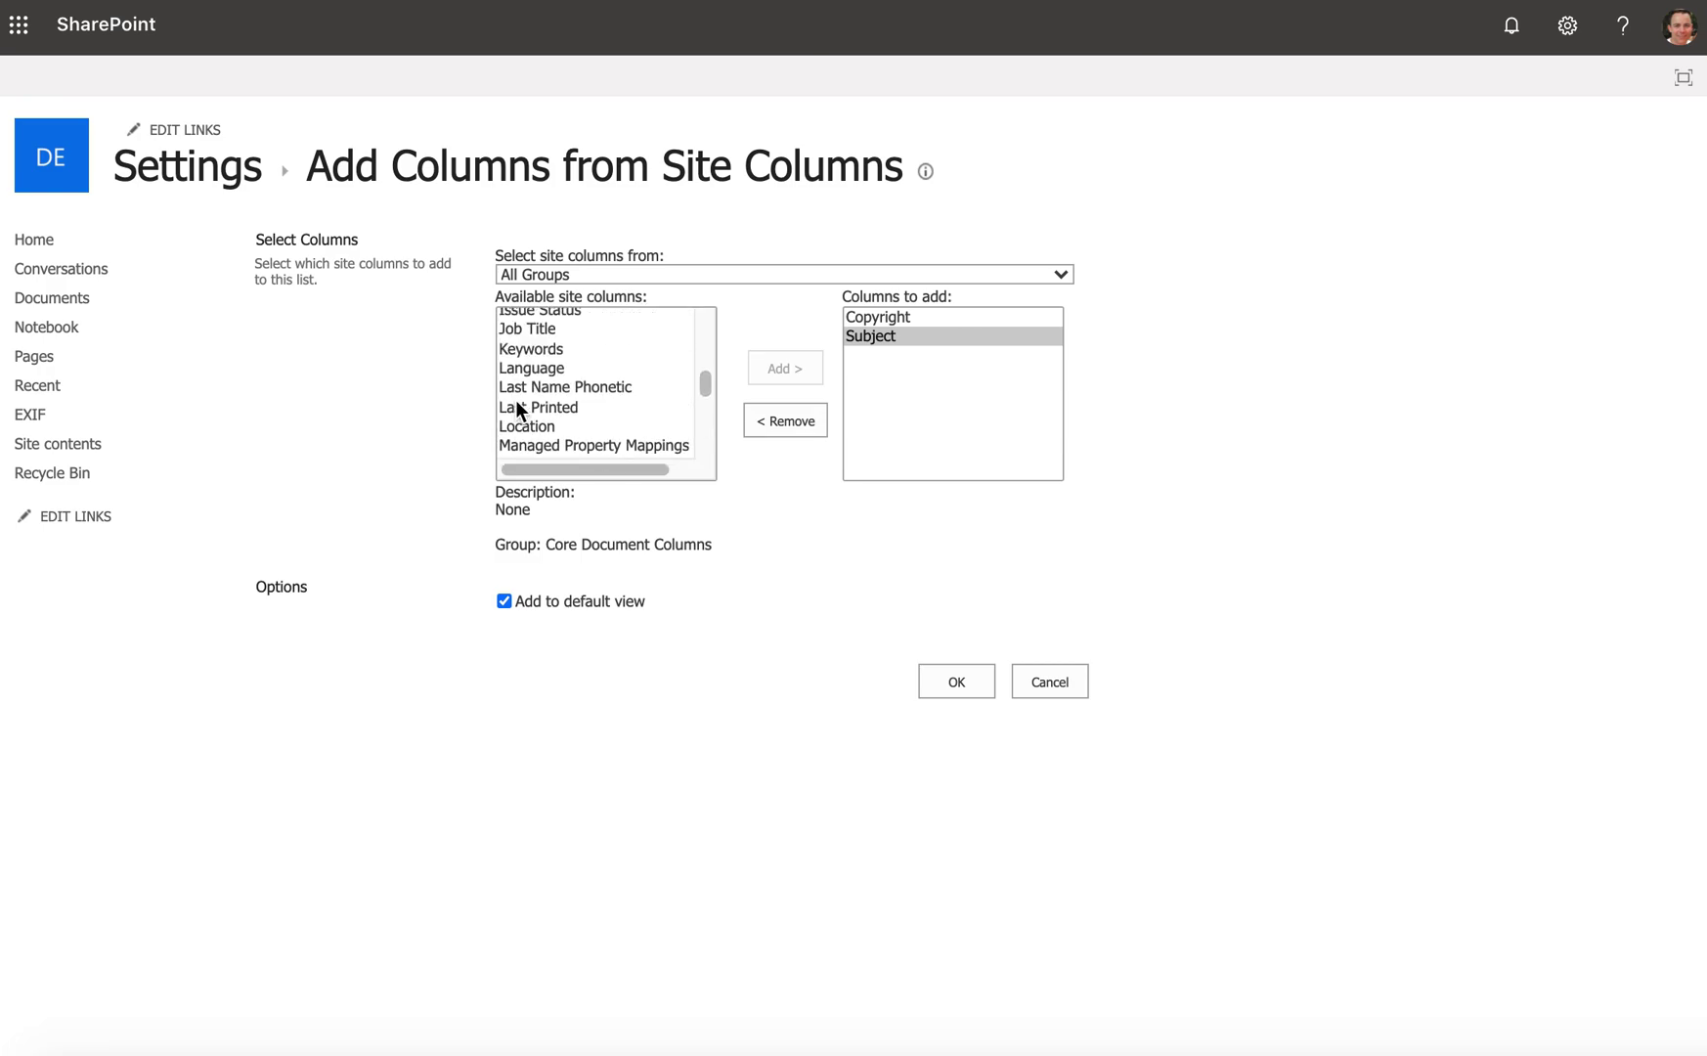
scroll(515, 400, "up", 1)
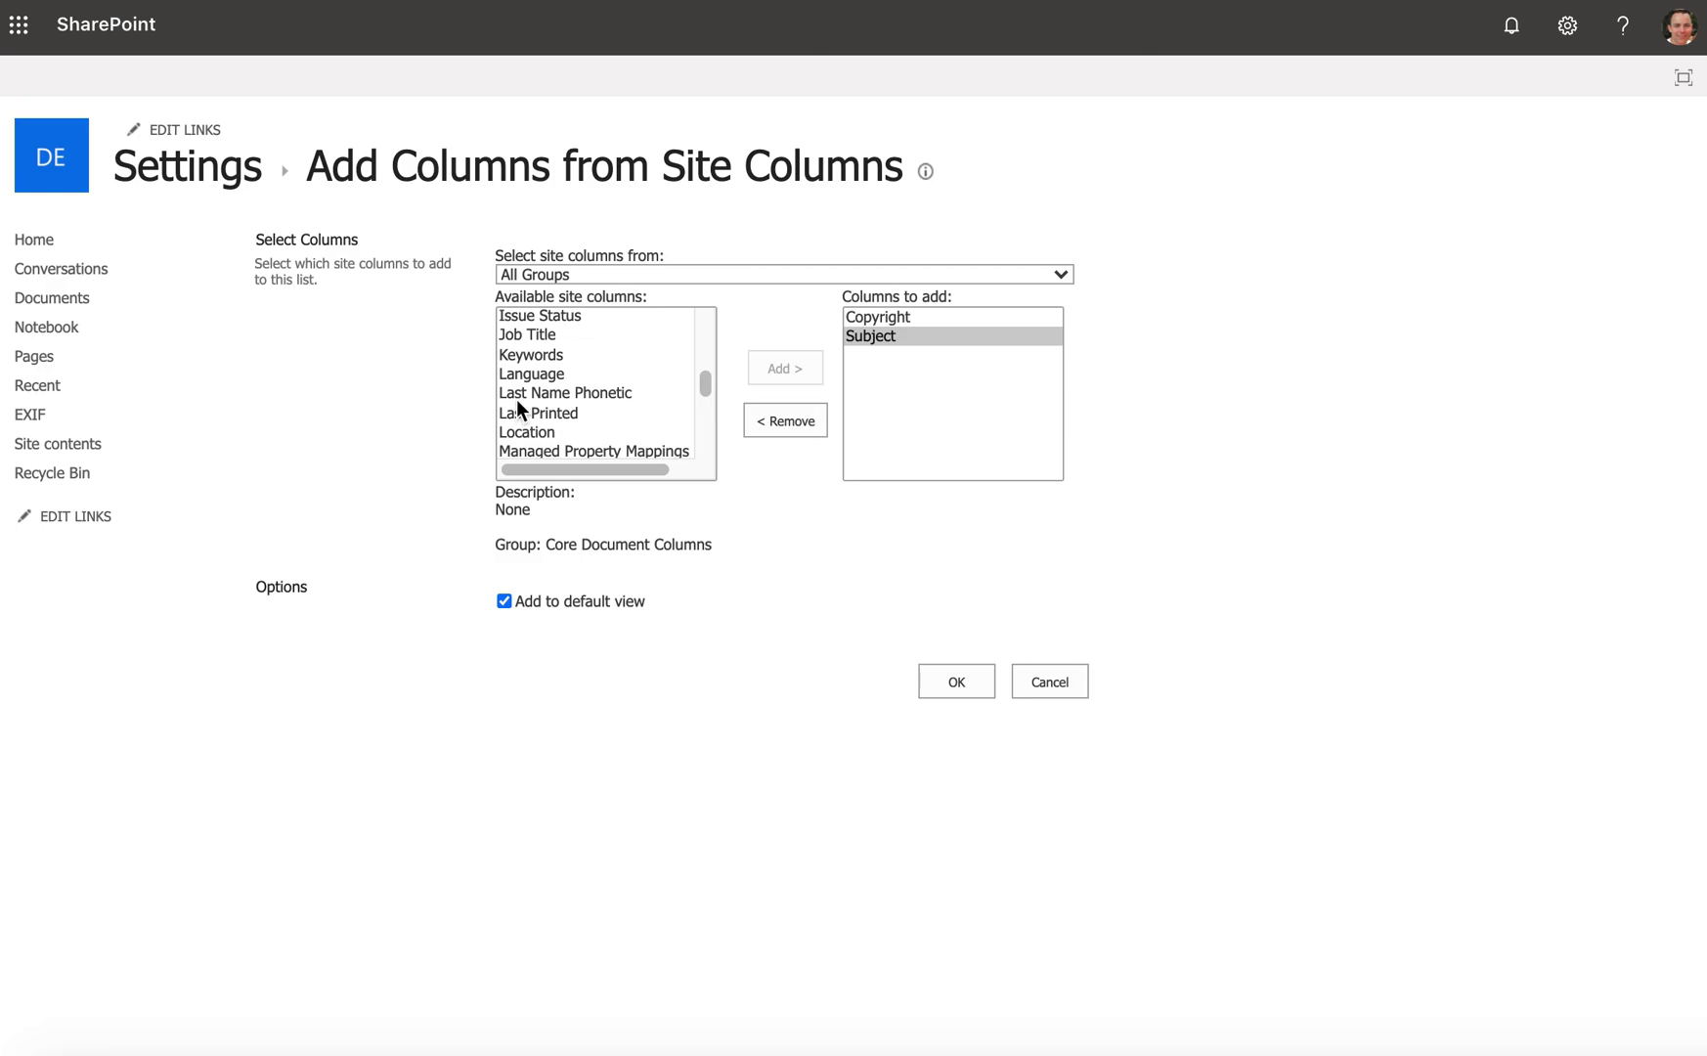
left_click(559, 351)
left_click(777, 361)
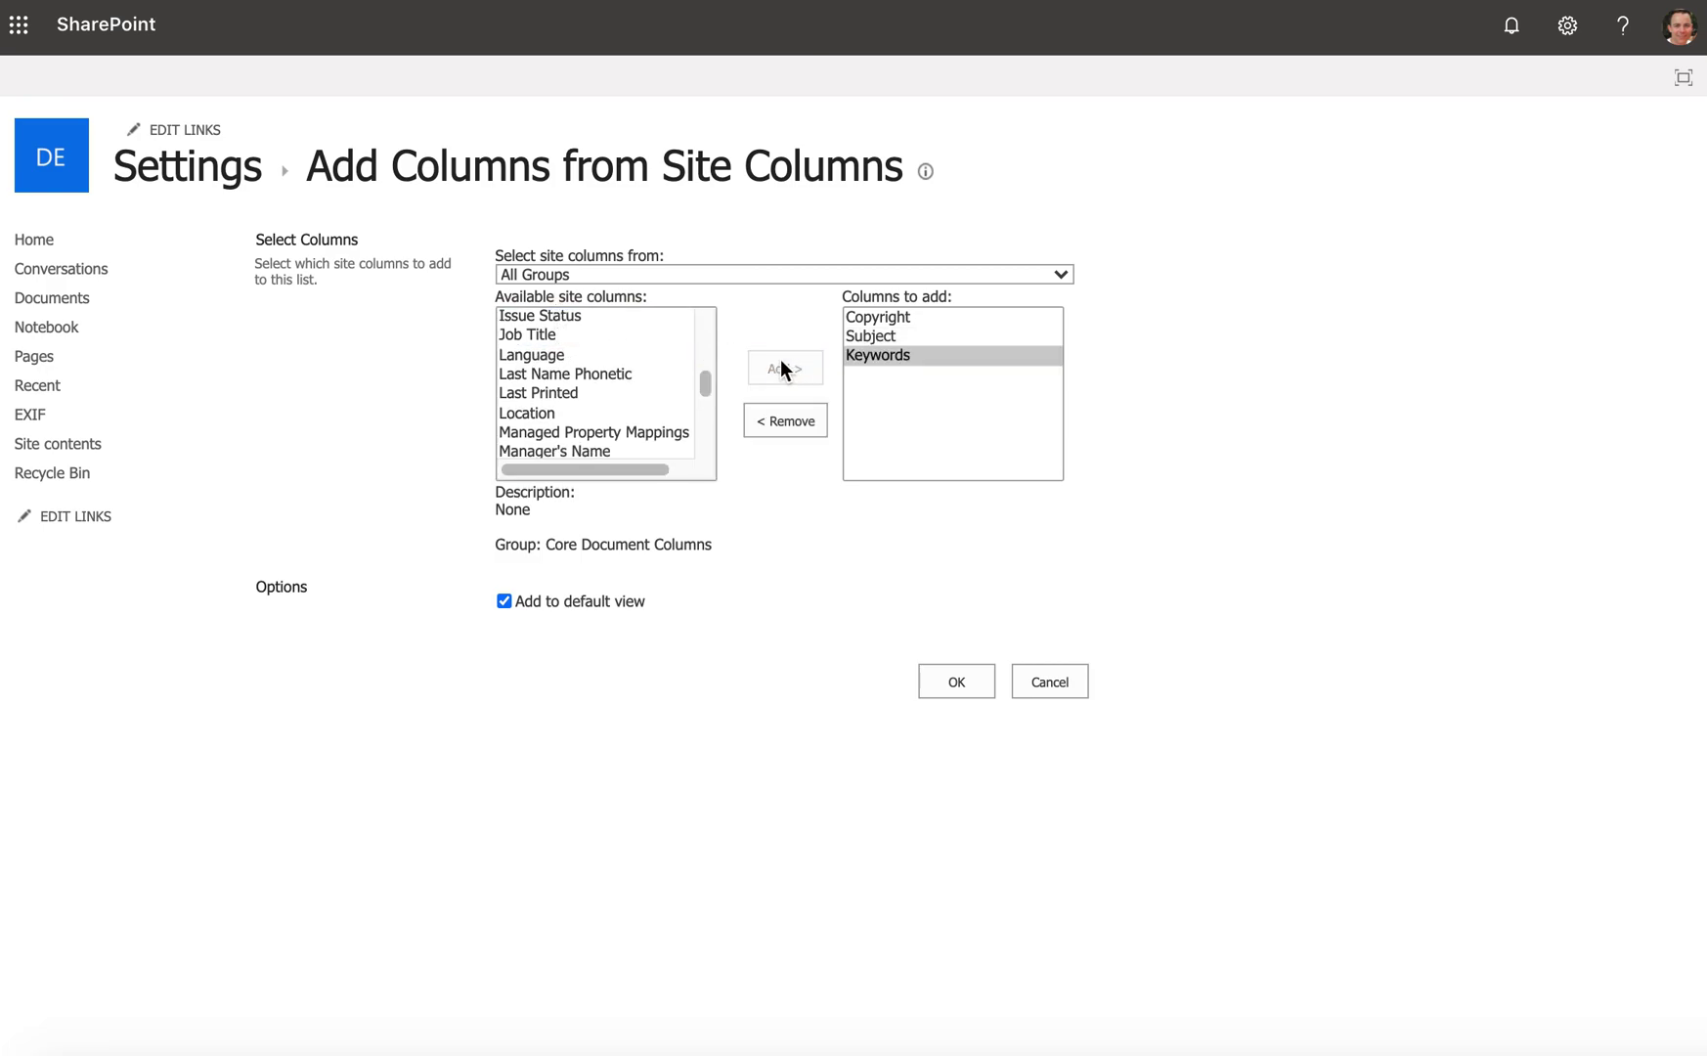
Step: Add Enterprise Keywords, confirm it, and apply all queued columns to the library
scroll(592, 357, "up", 5)
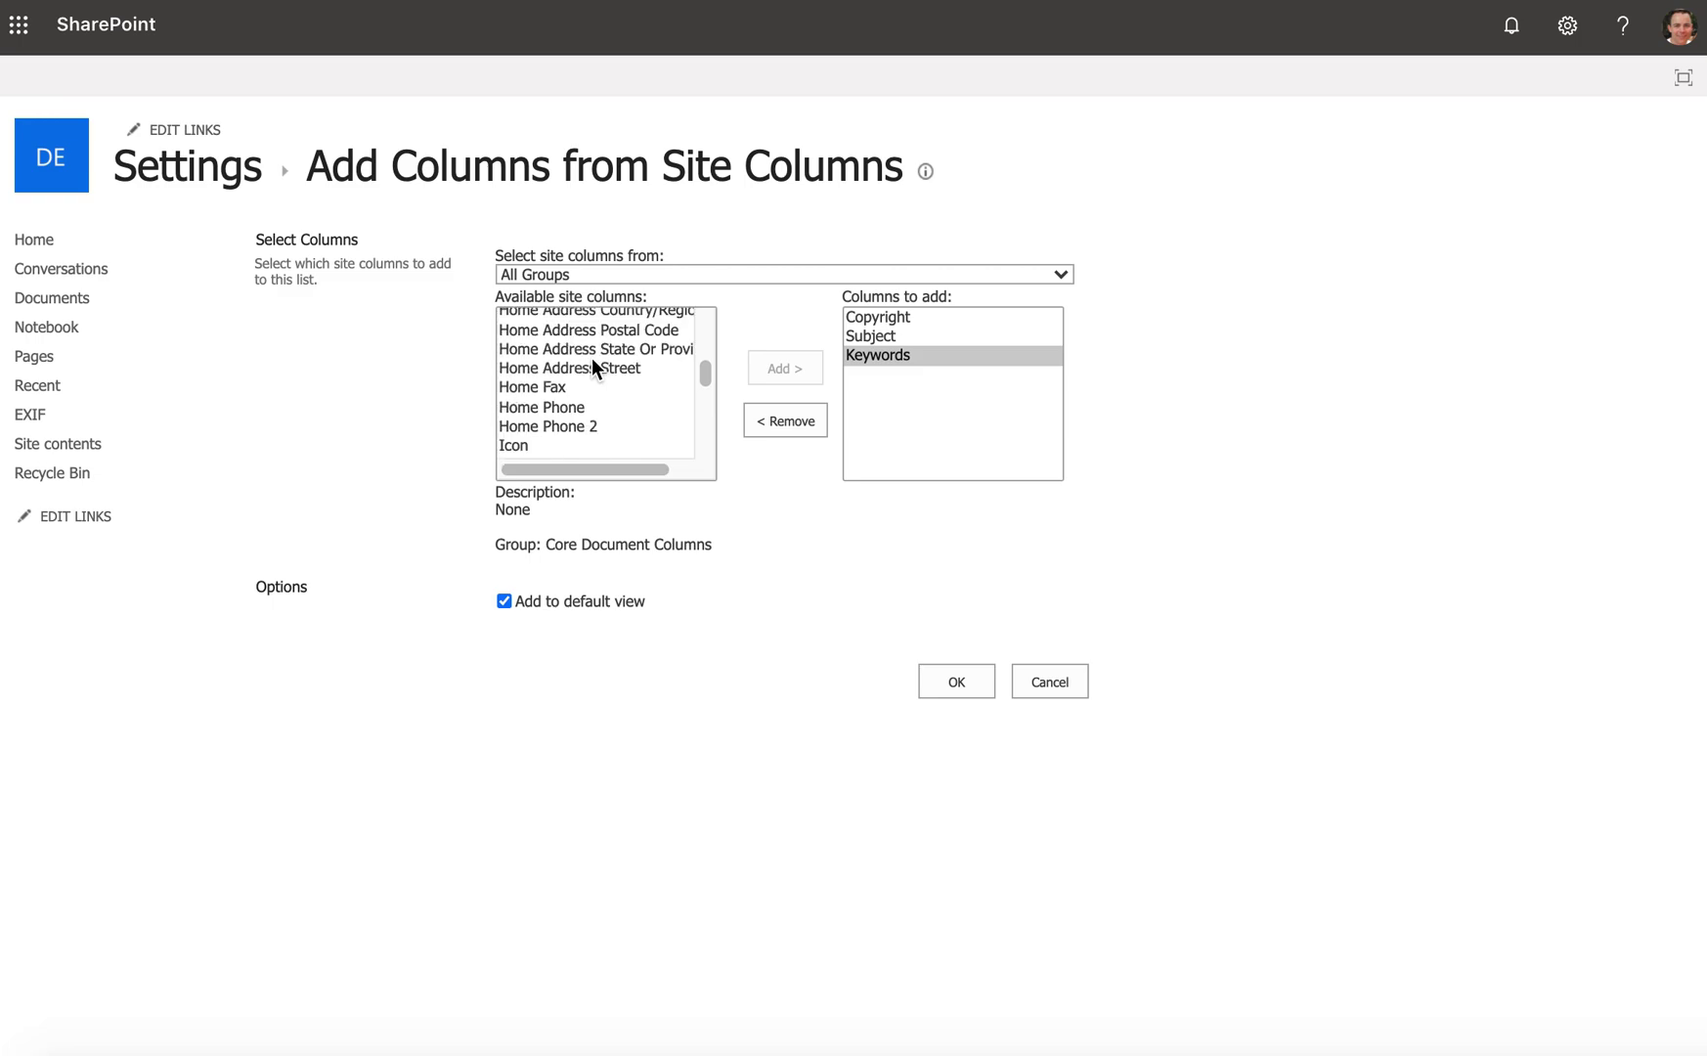
scroll(592, 360, "up", 10)
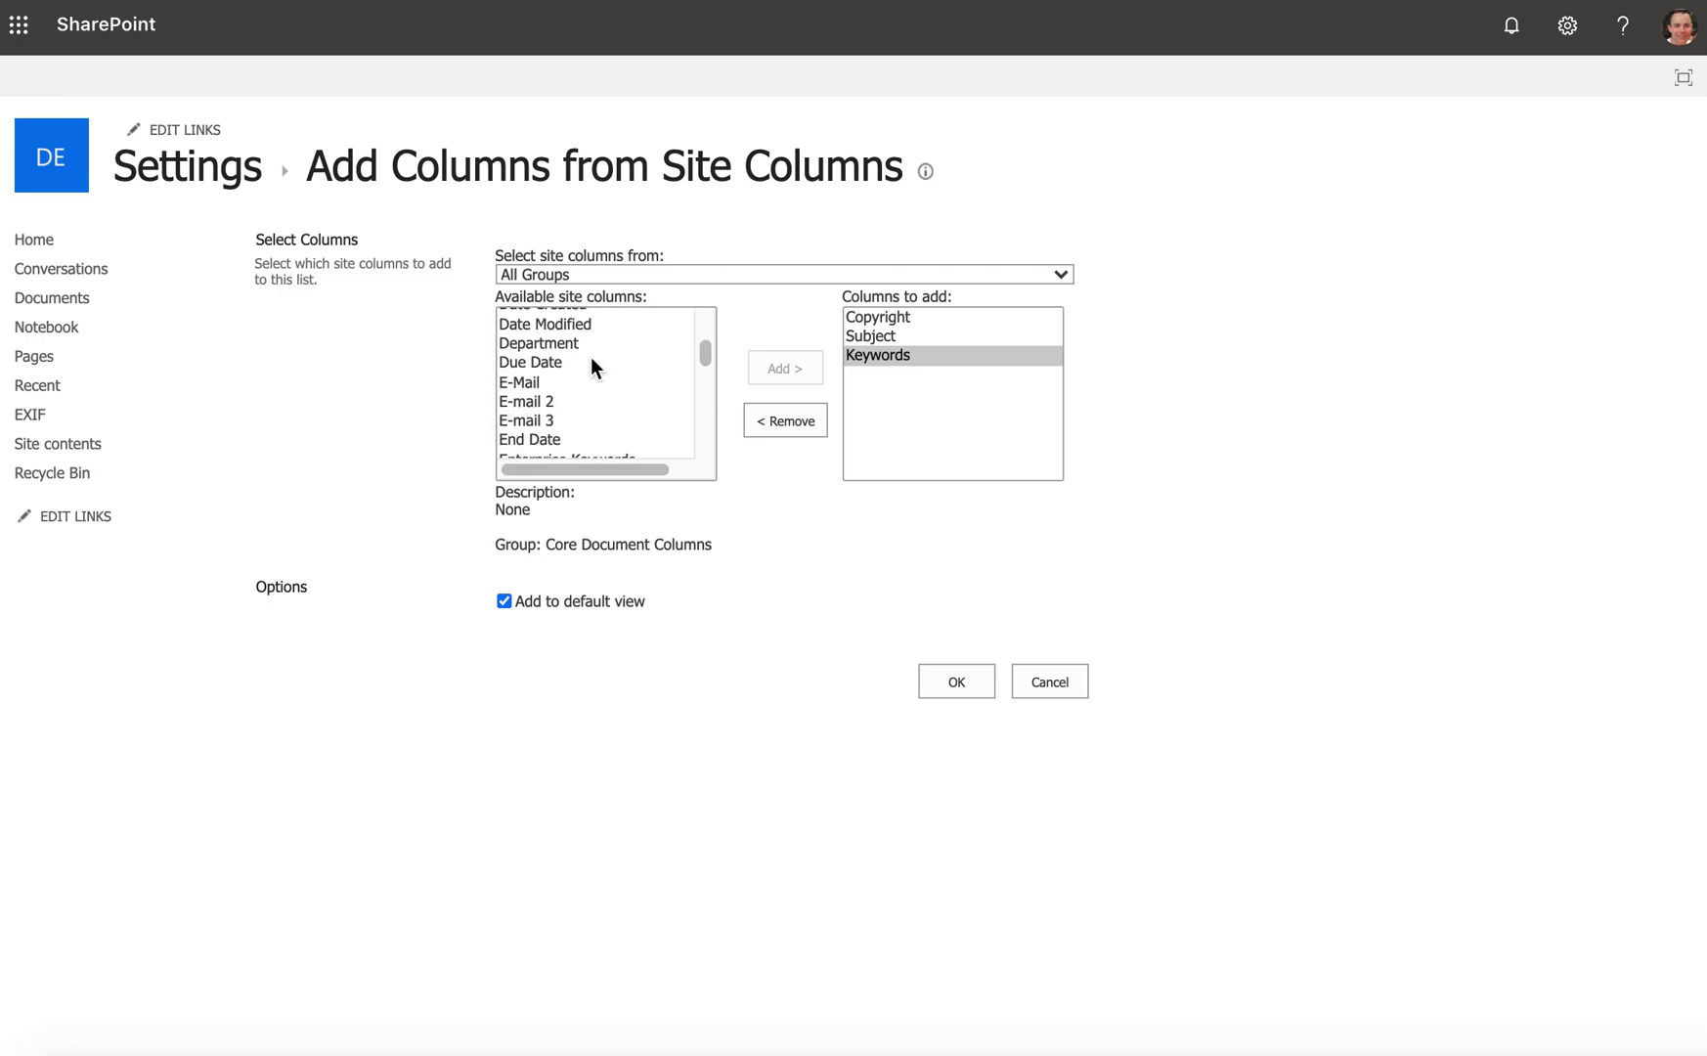
scroll(590, 357, "down", 5)
scroll(593, 358, "up", 1)
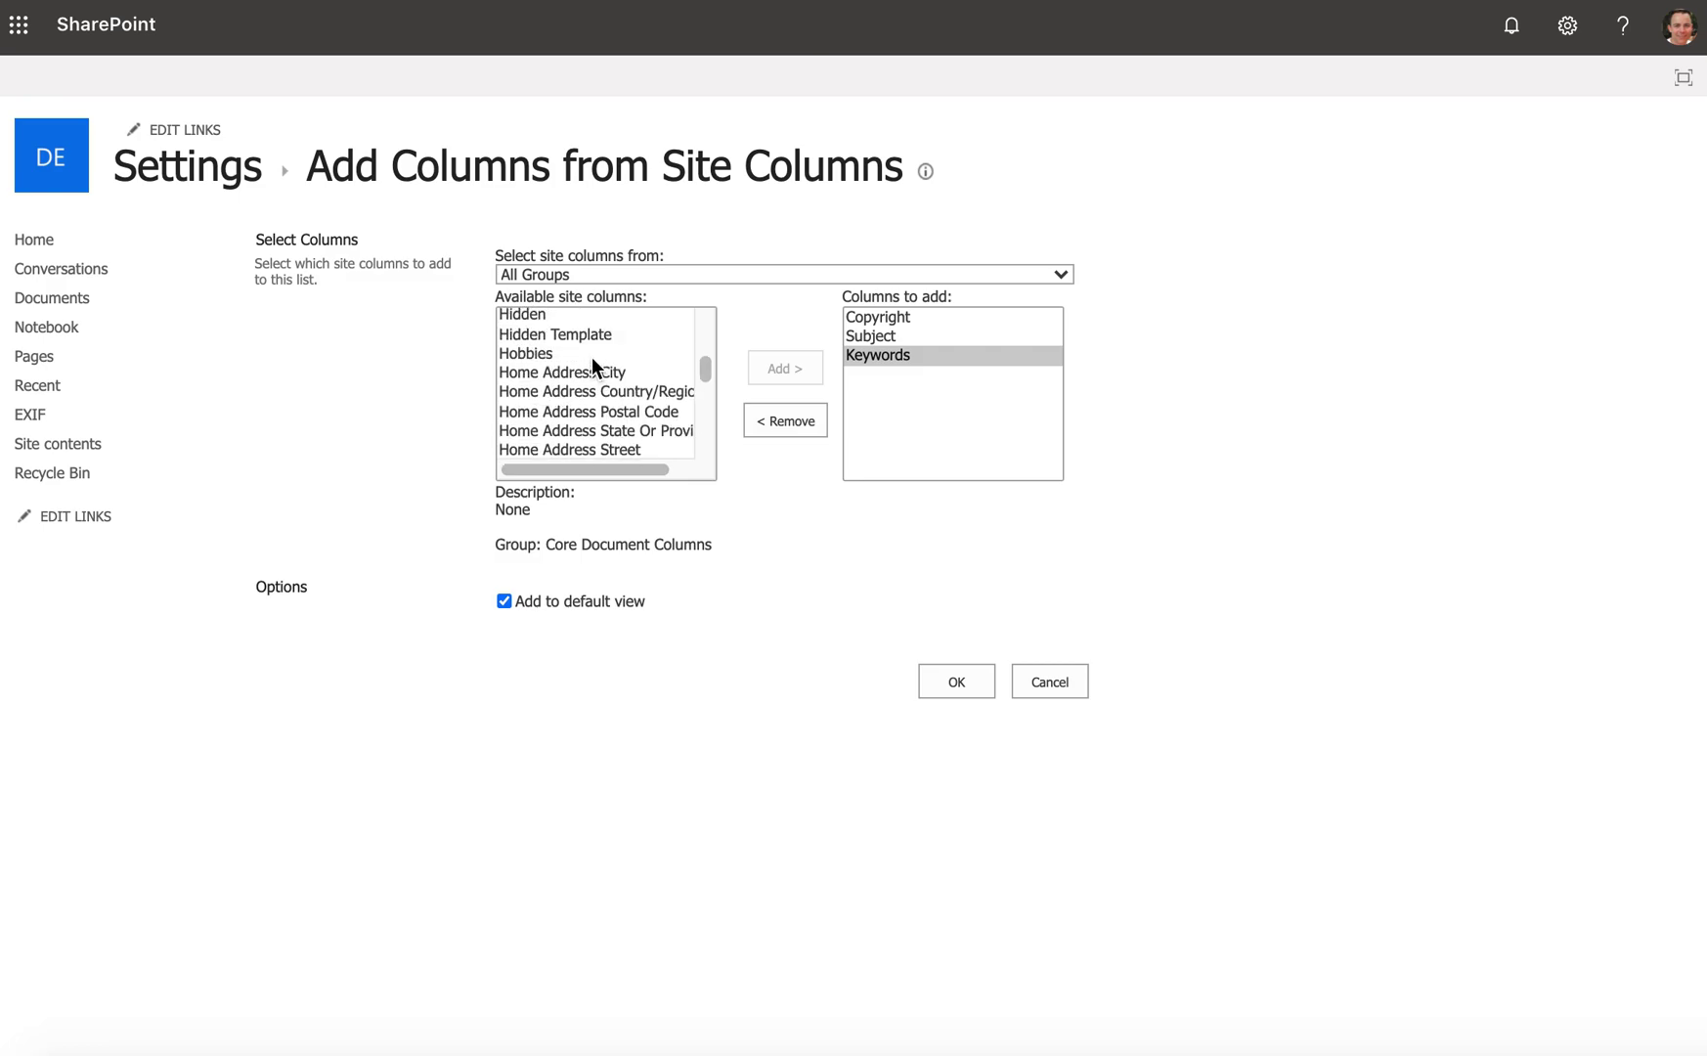
scroll(593, 362, "up", 3)
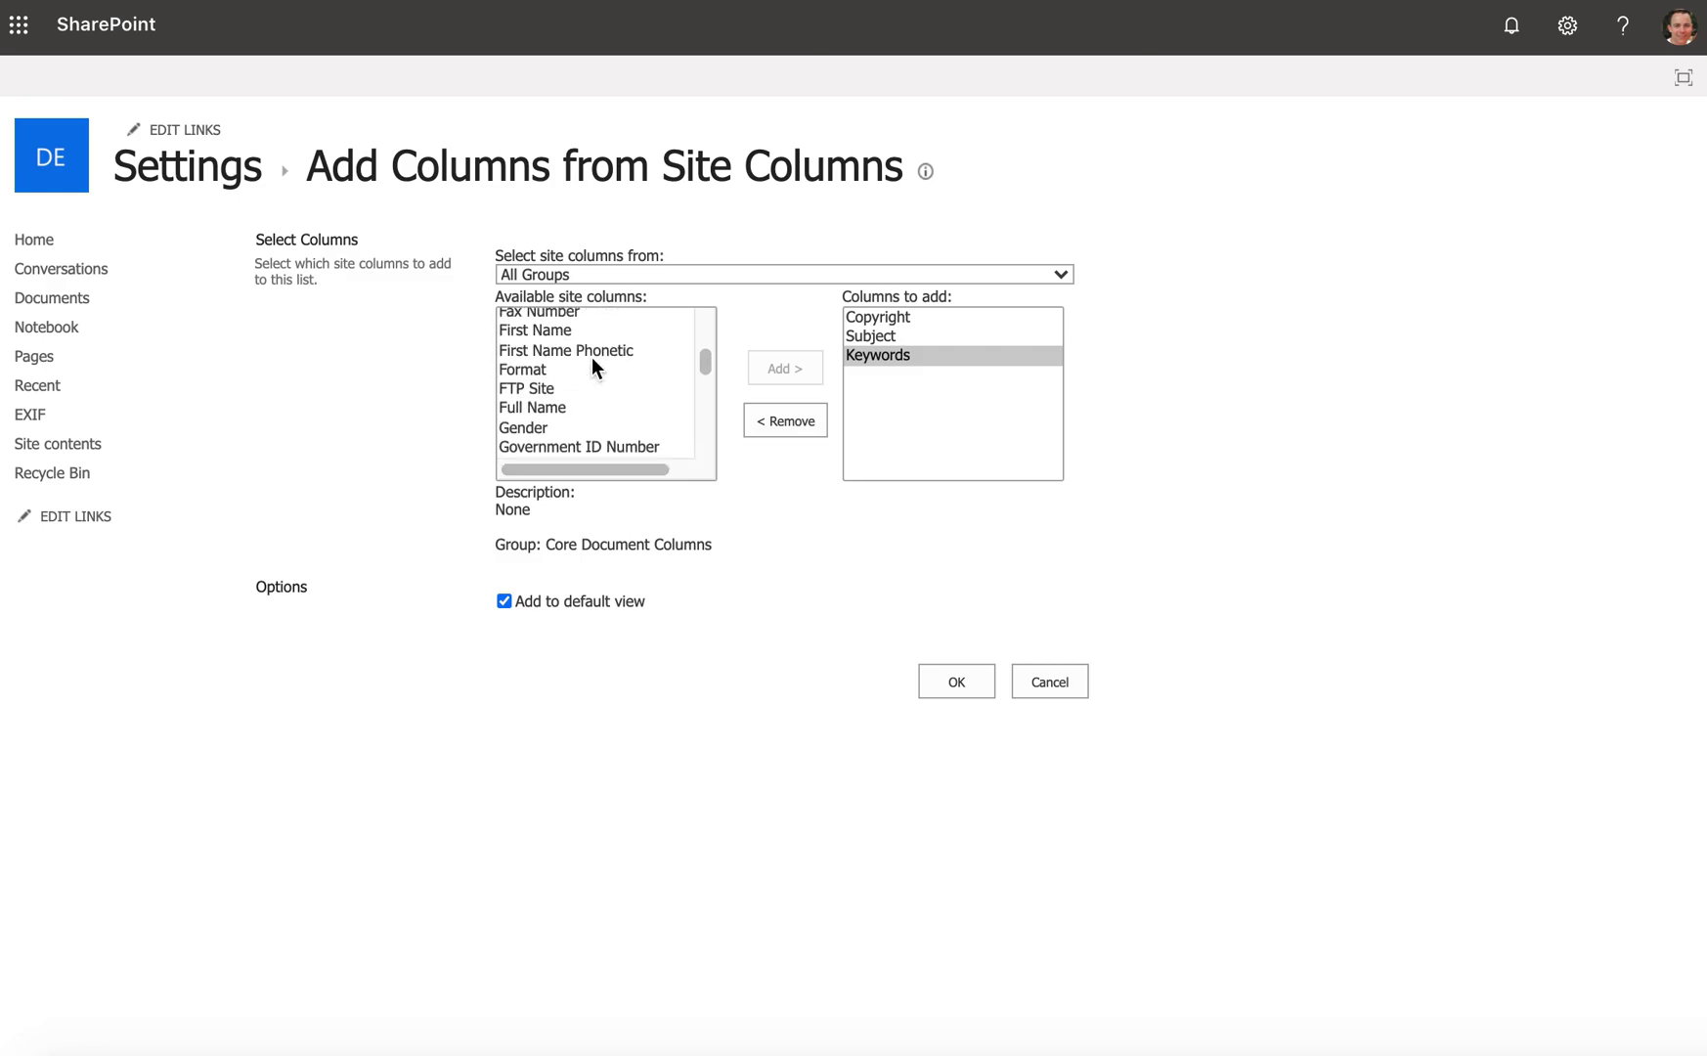
scroll(592, 357, "up", 3)
scroll(593, 358, "up", 1)
scroll(592, 357, "down", 6)
scroll(592, 358, "up", 3)
left_click_drag(598, 311, 604, 325)
left_click(553, 418)
left_click(798, 377)
left_click(1087, 244)
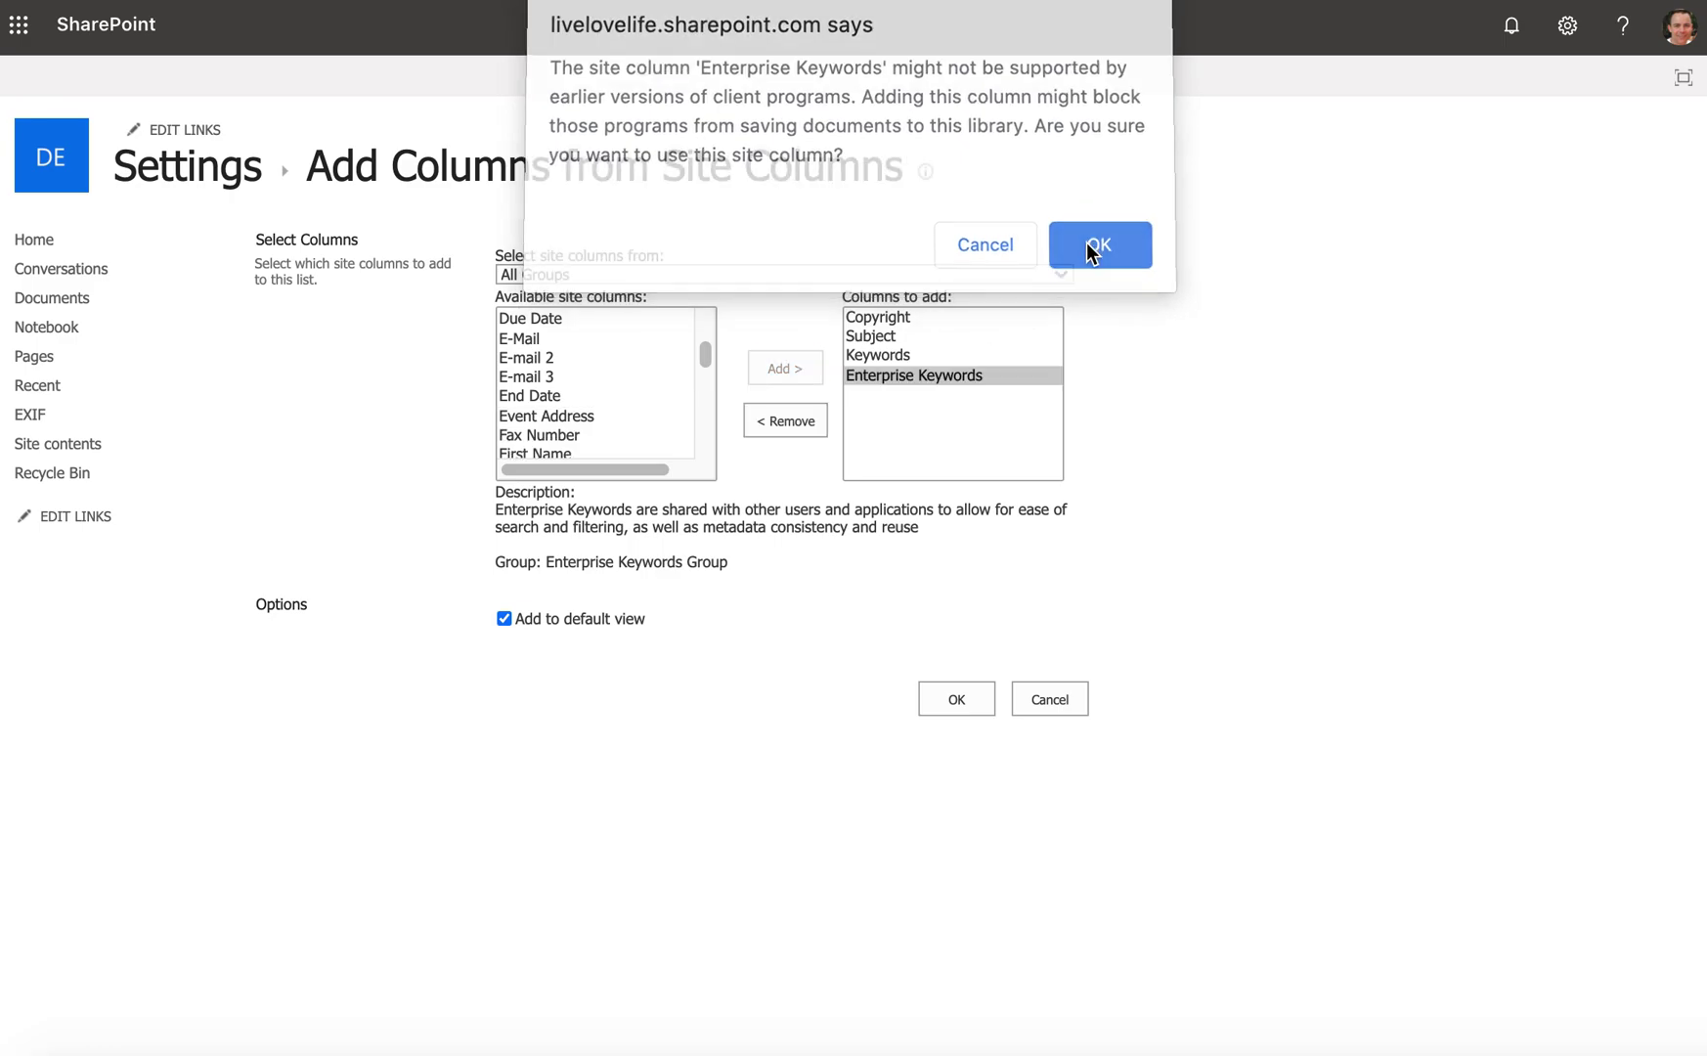
left_click(953, 700)
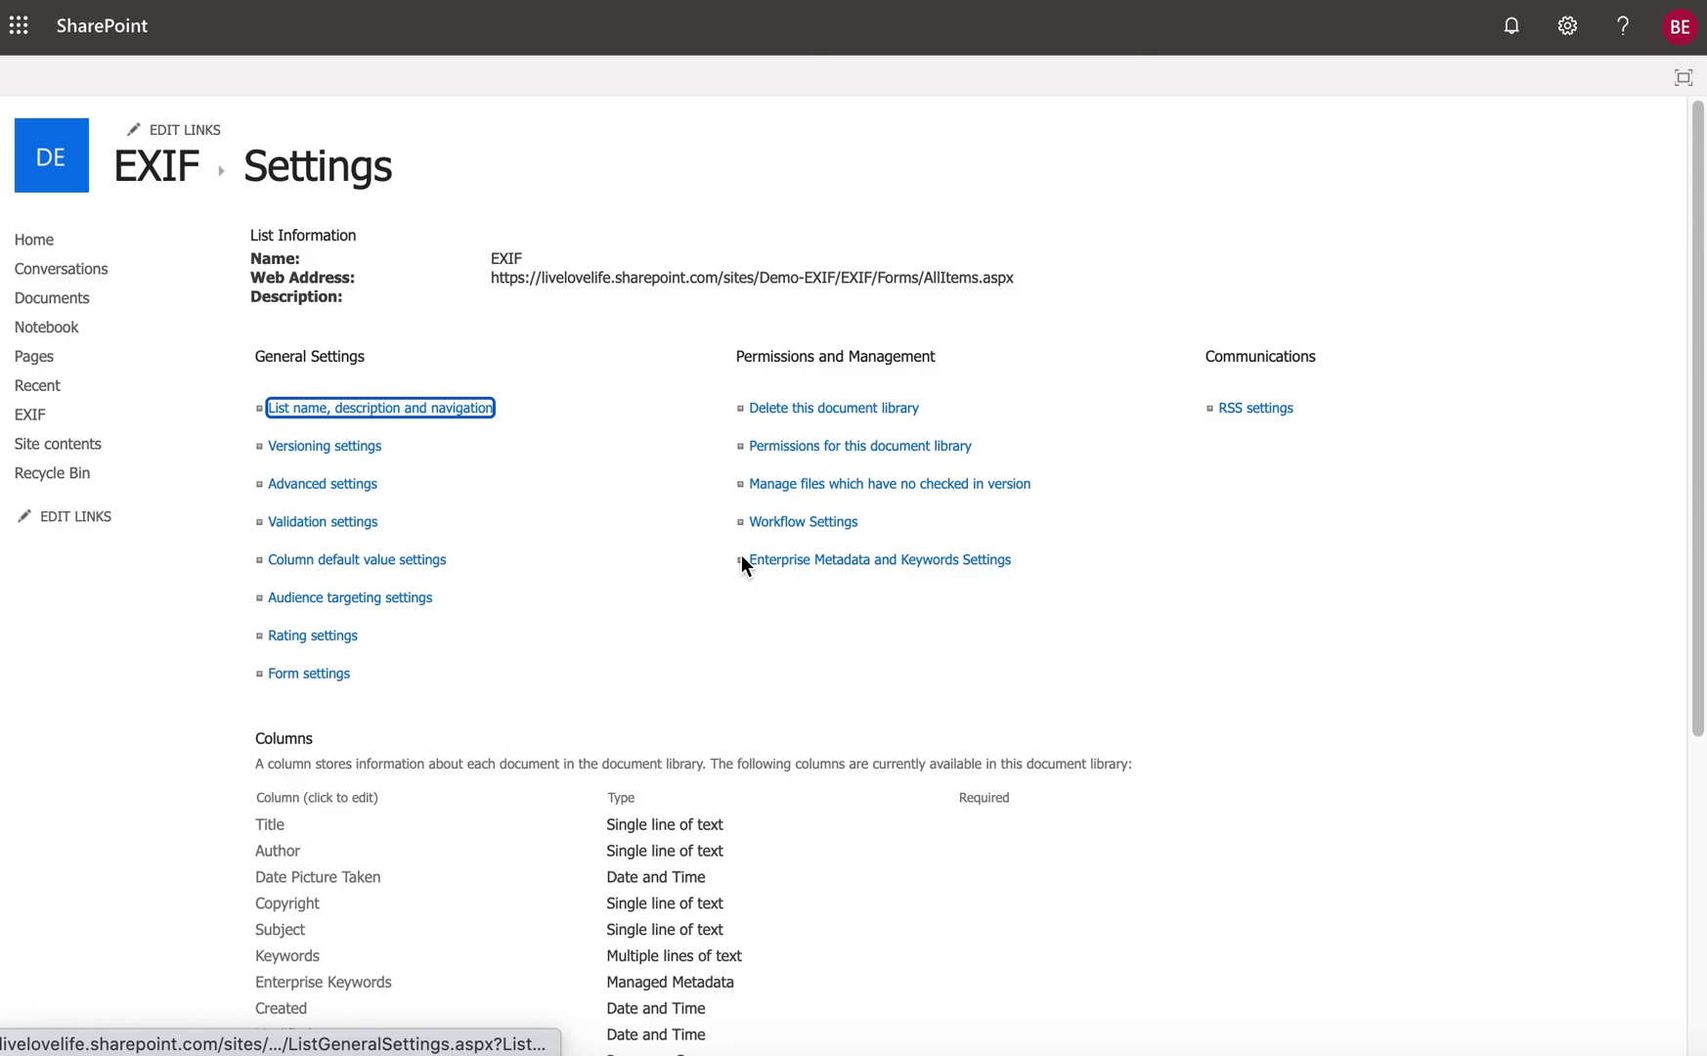
Step: Return to the EXIF file list and inspect Light Bulbs.jpeg's Author, Date Picture Taken and Keywords
left_click(34, 418)
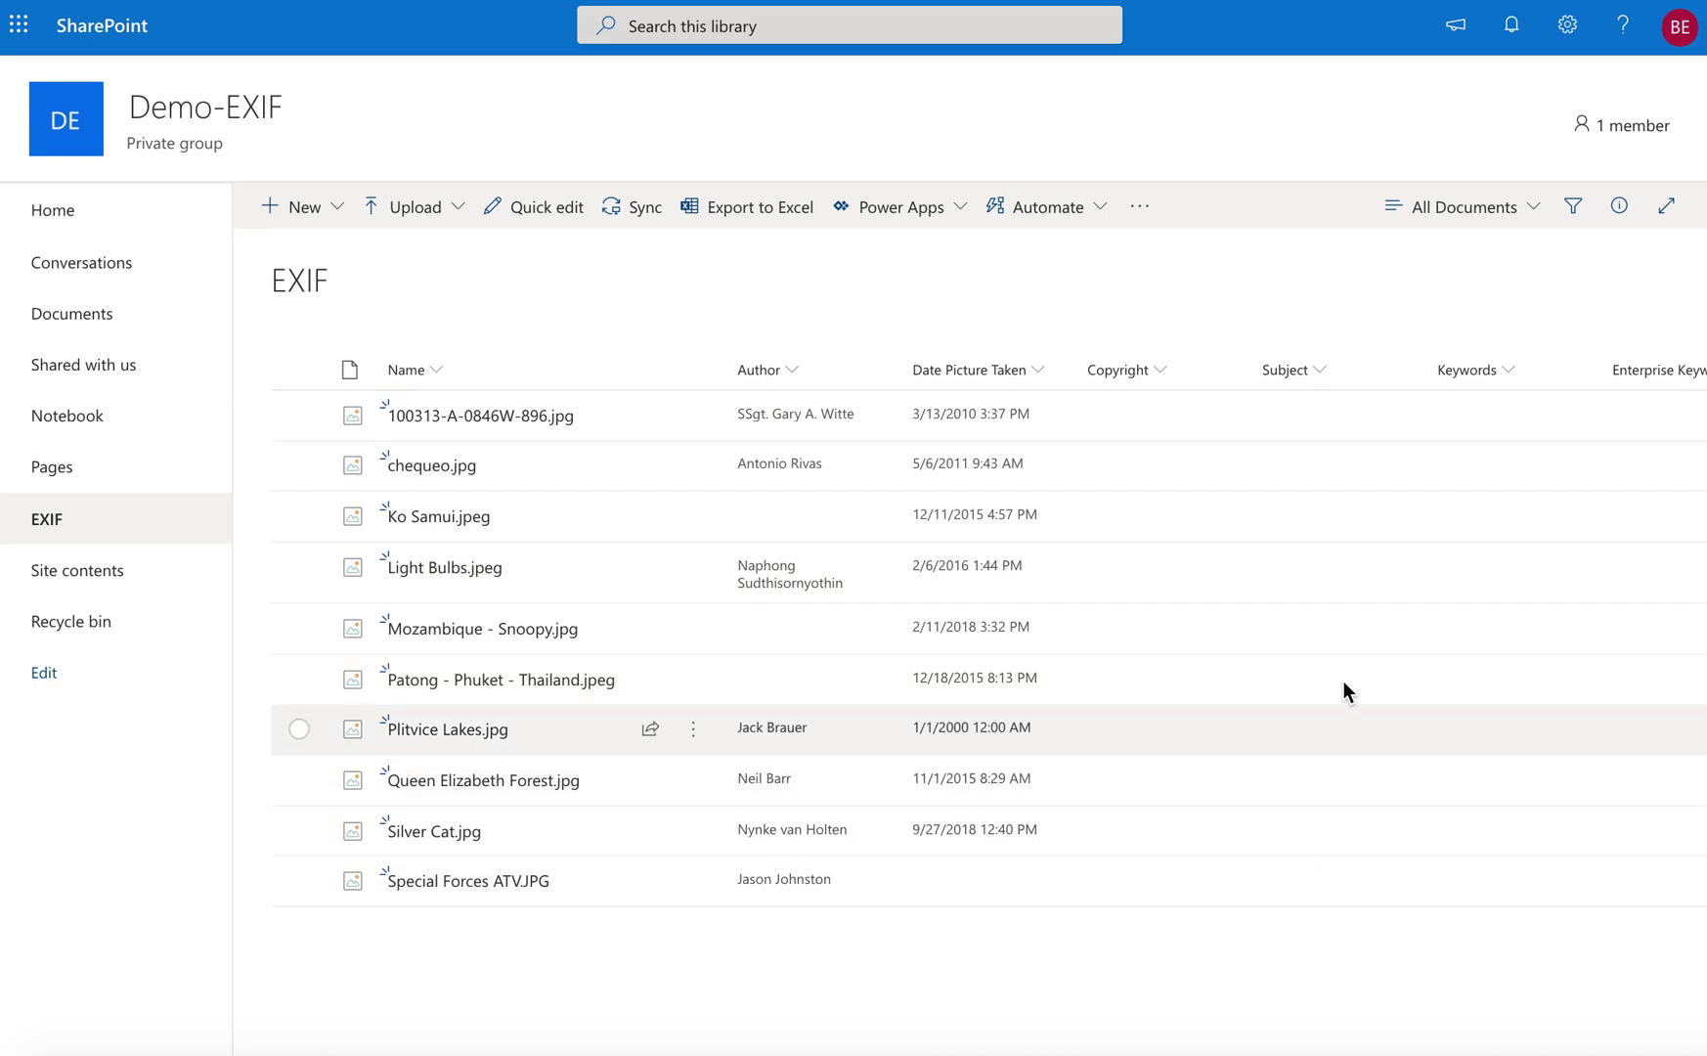
left_click(1131, 888)
scroll(1131, 887, "right", 4)
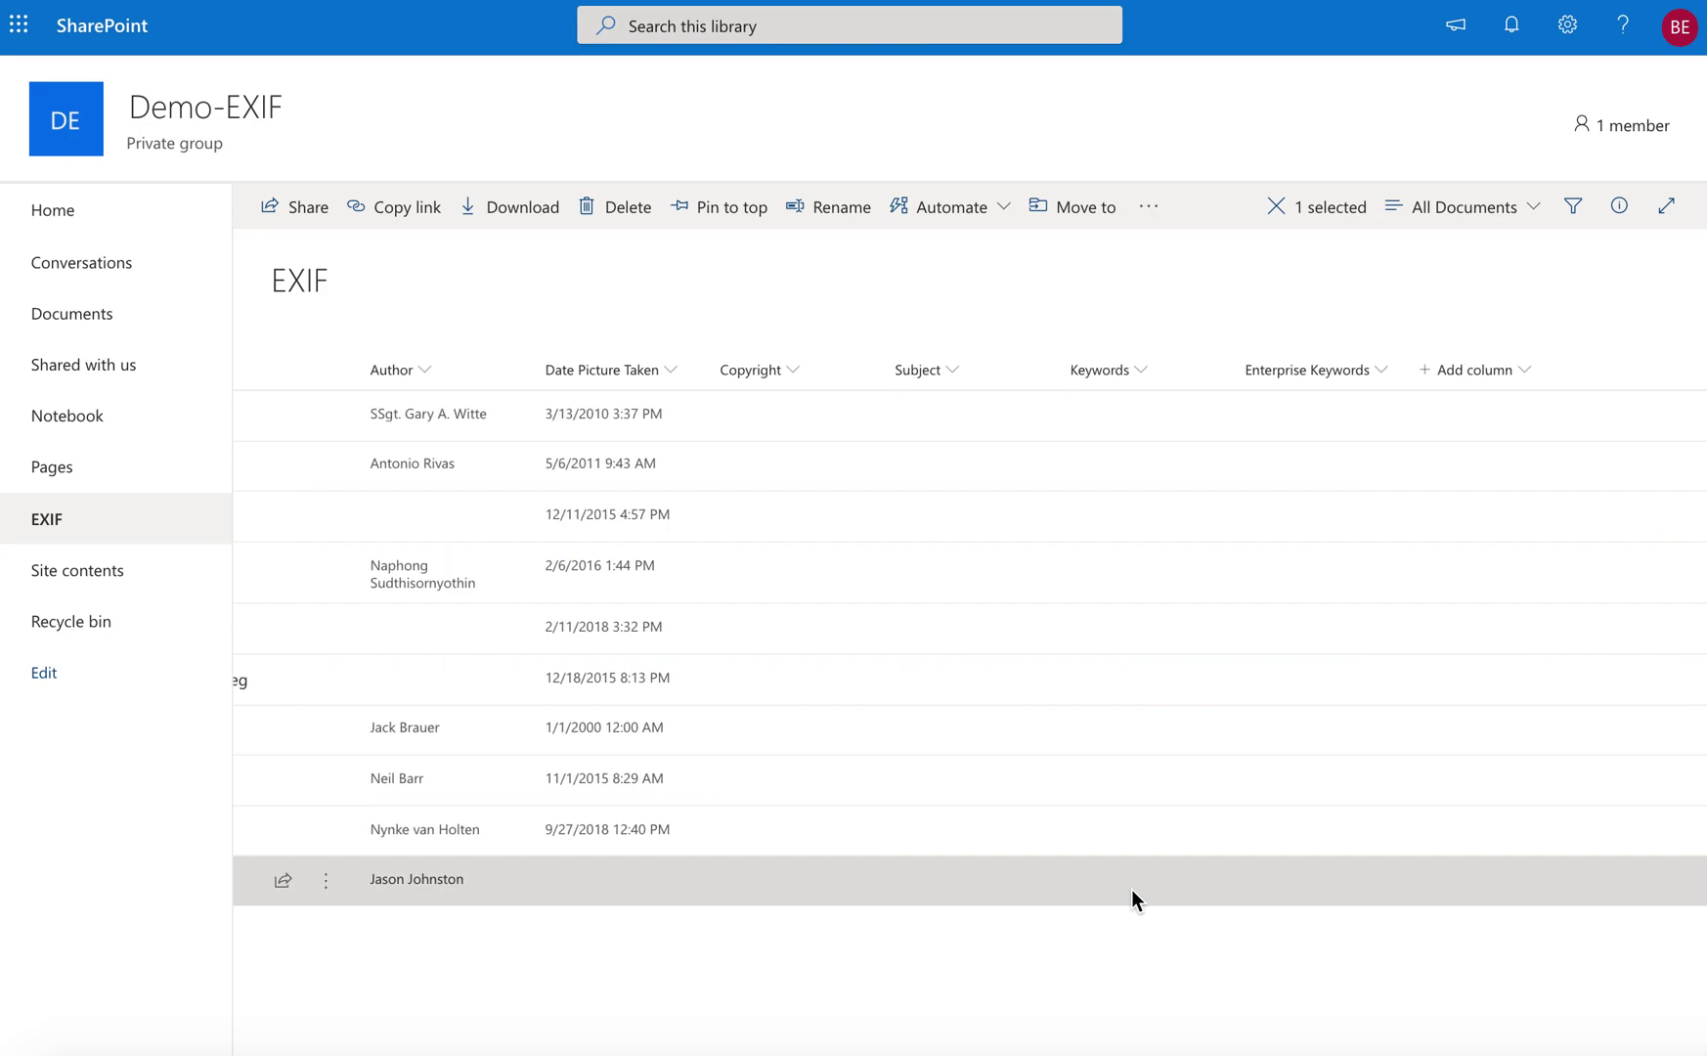
scroll(1129, 887, "left", 5)
scroll(1193, 776, "right", 1)
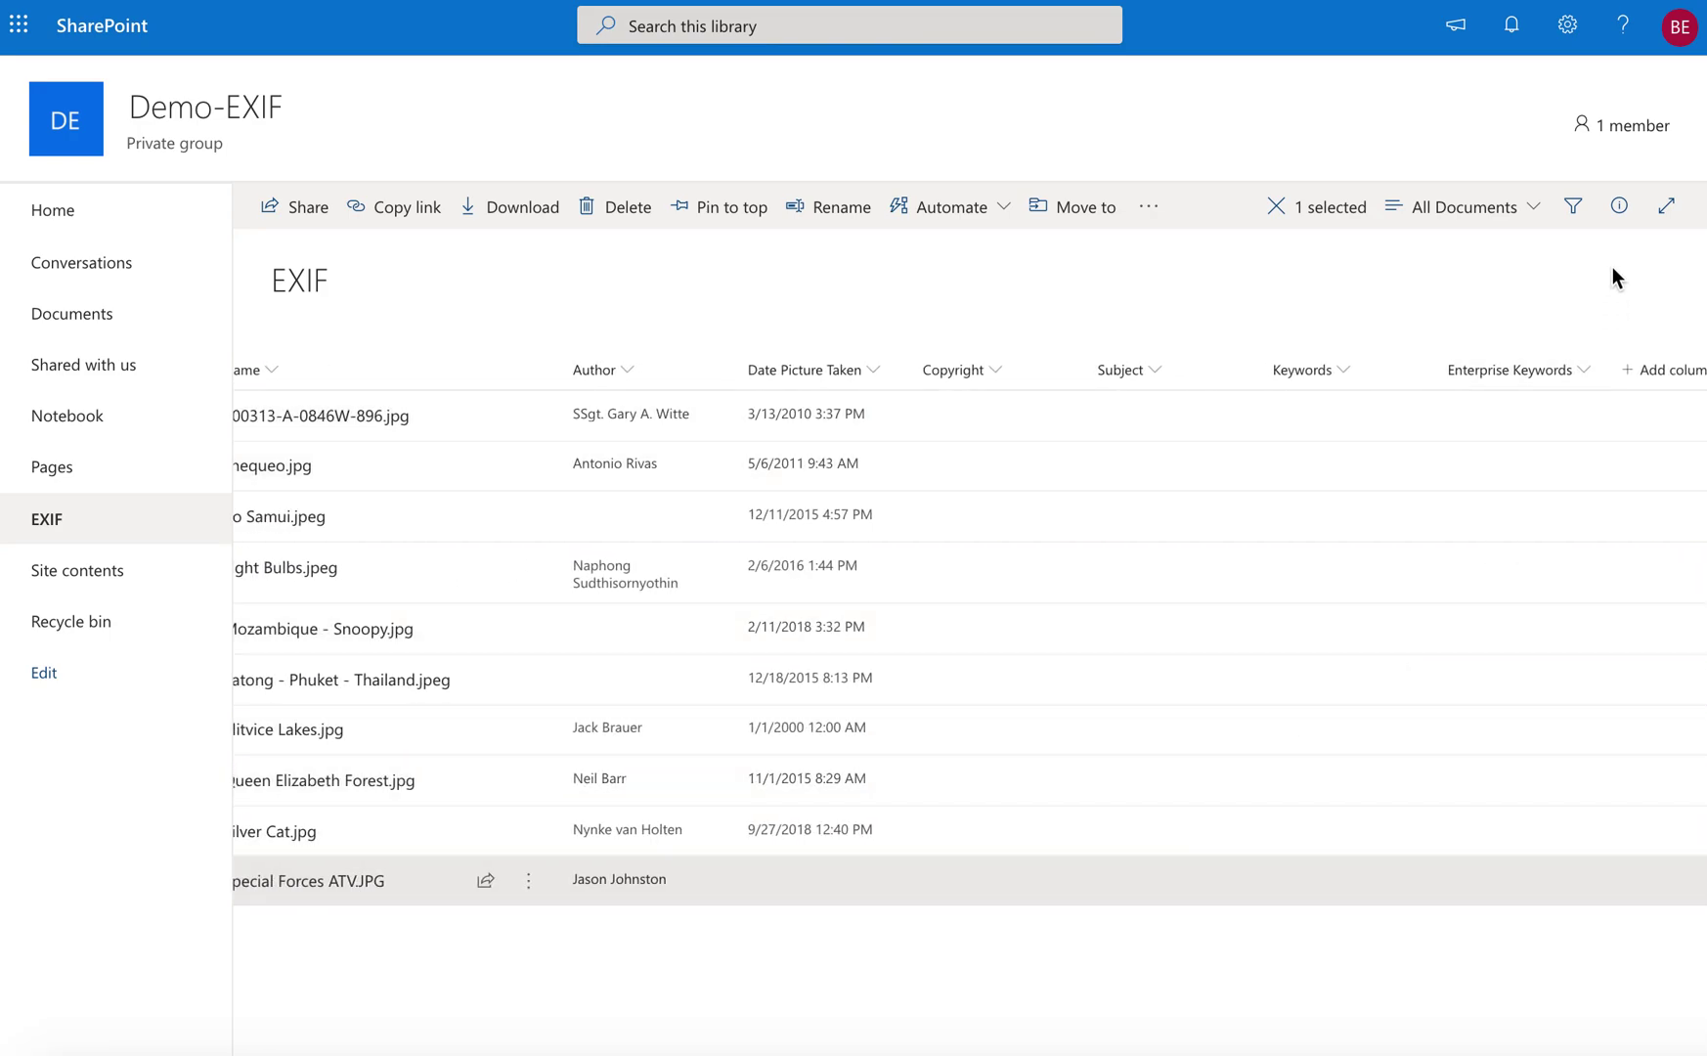
left_click(1369, 550)
left_click(1619, 207)
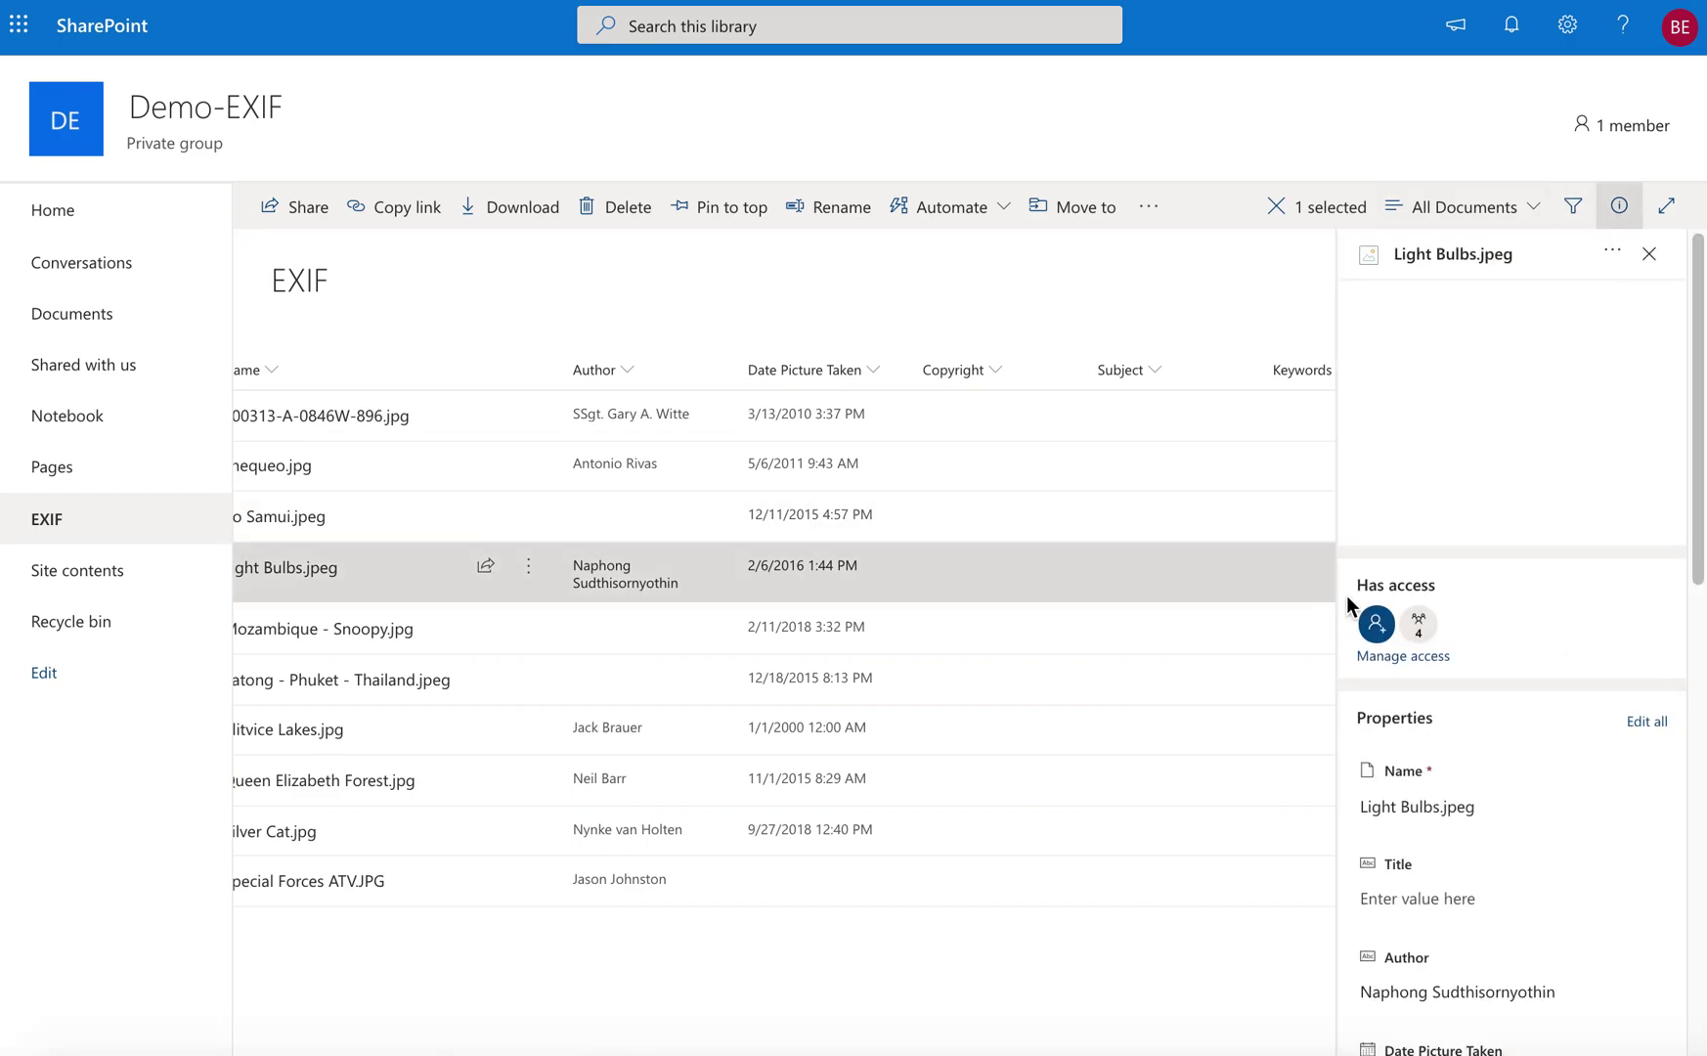
scroll(1449, 748, "down", 1)
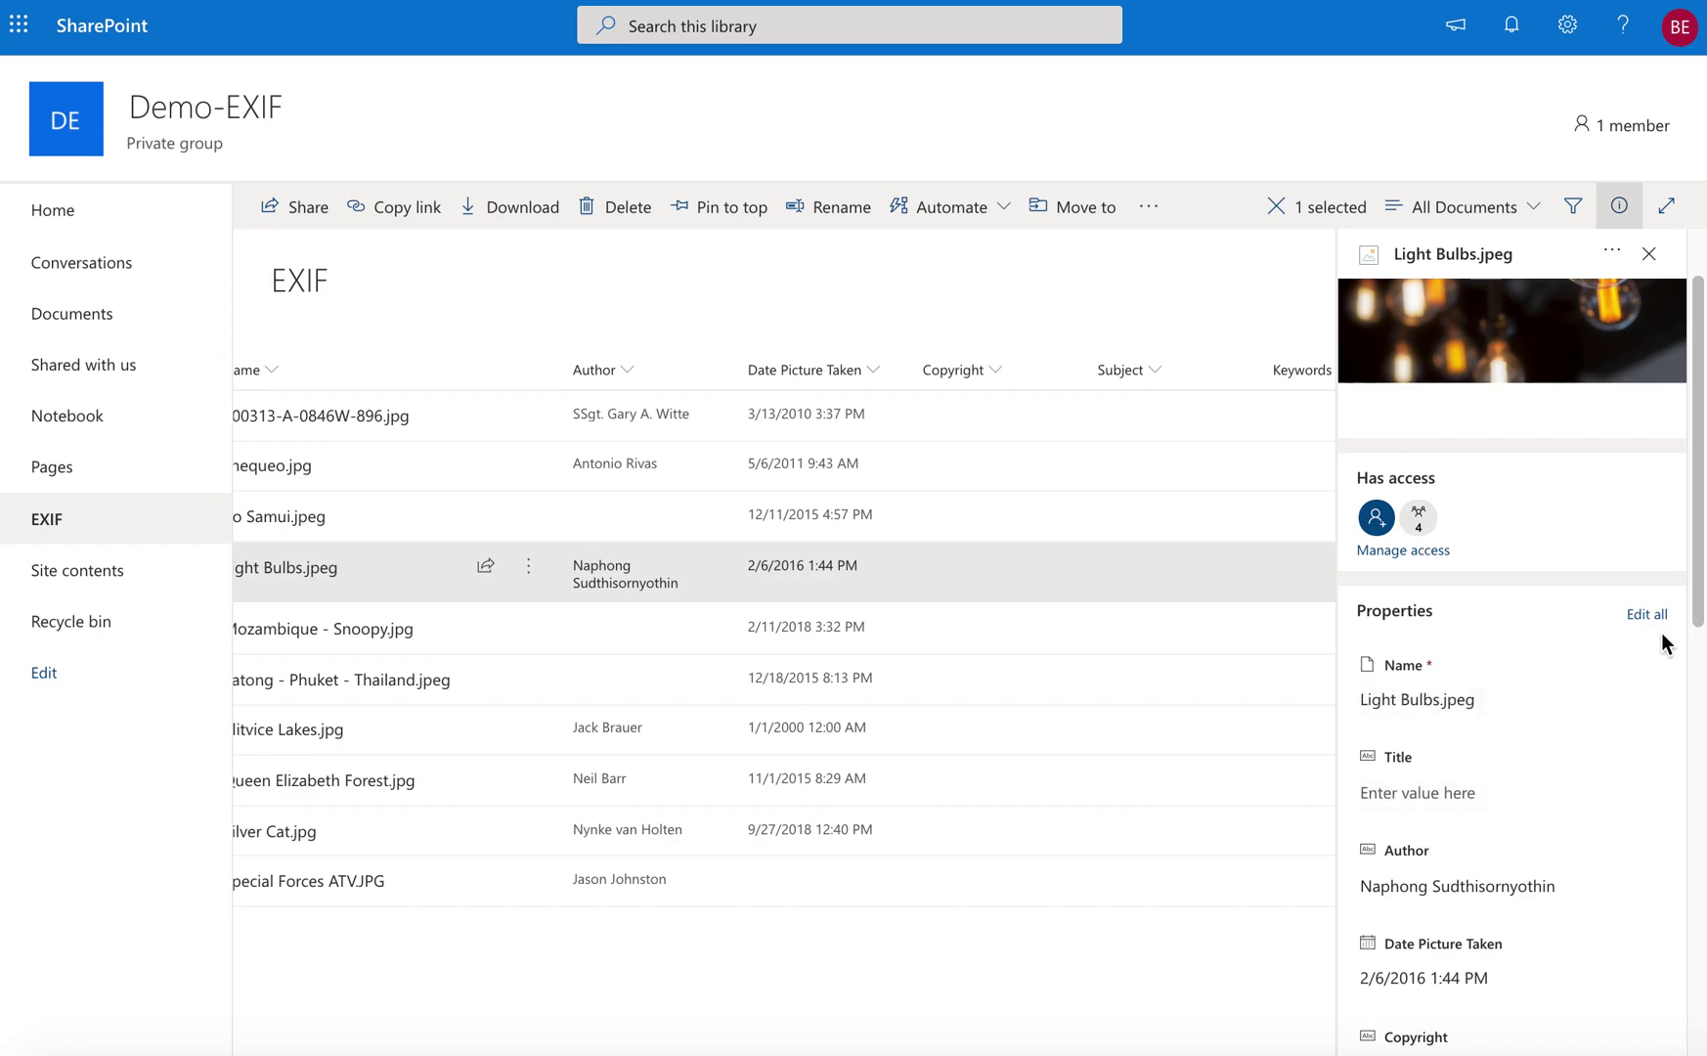
left_click_drag(1697, 603, 1679, 797)
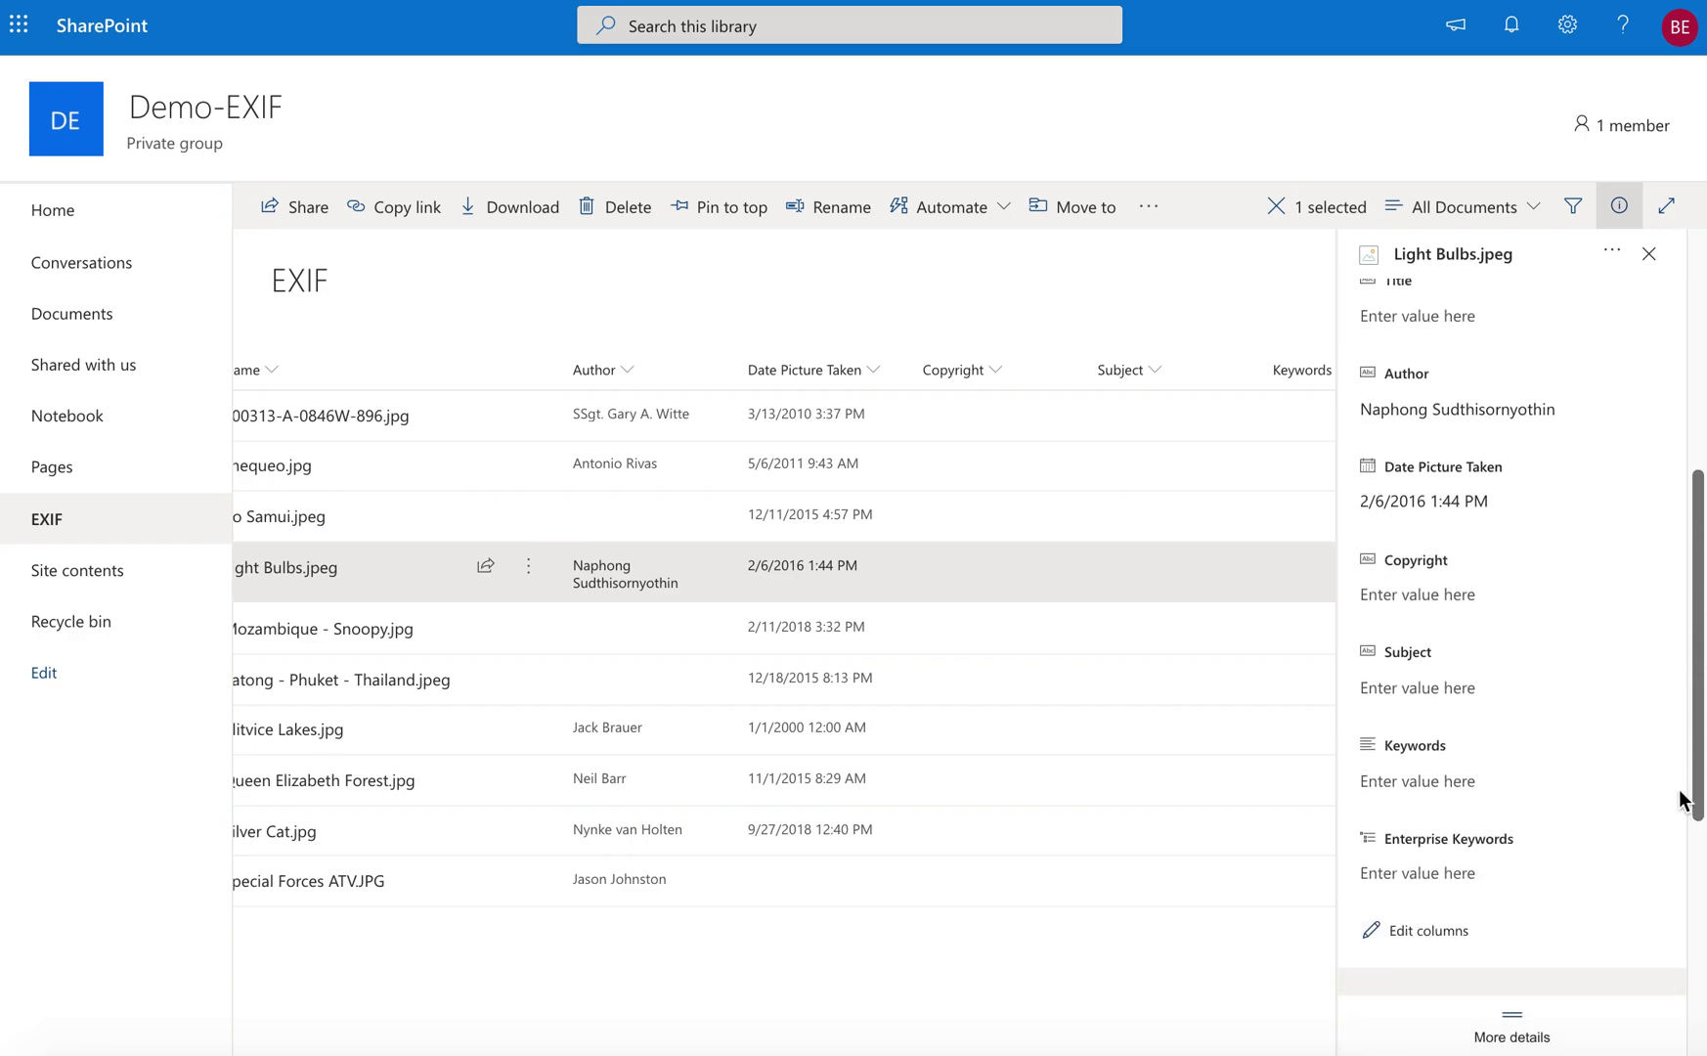
Step: Close the details pane and delete all ten photos from the EXIF library
left_click(1627, 215)
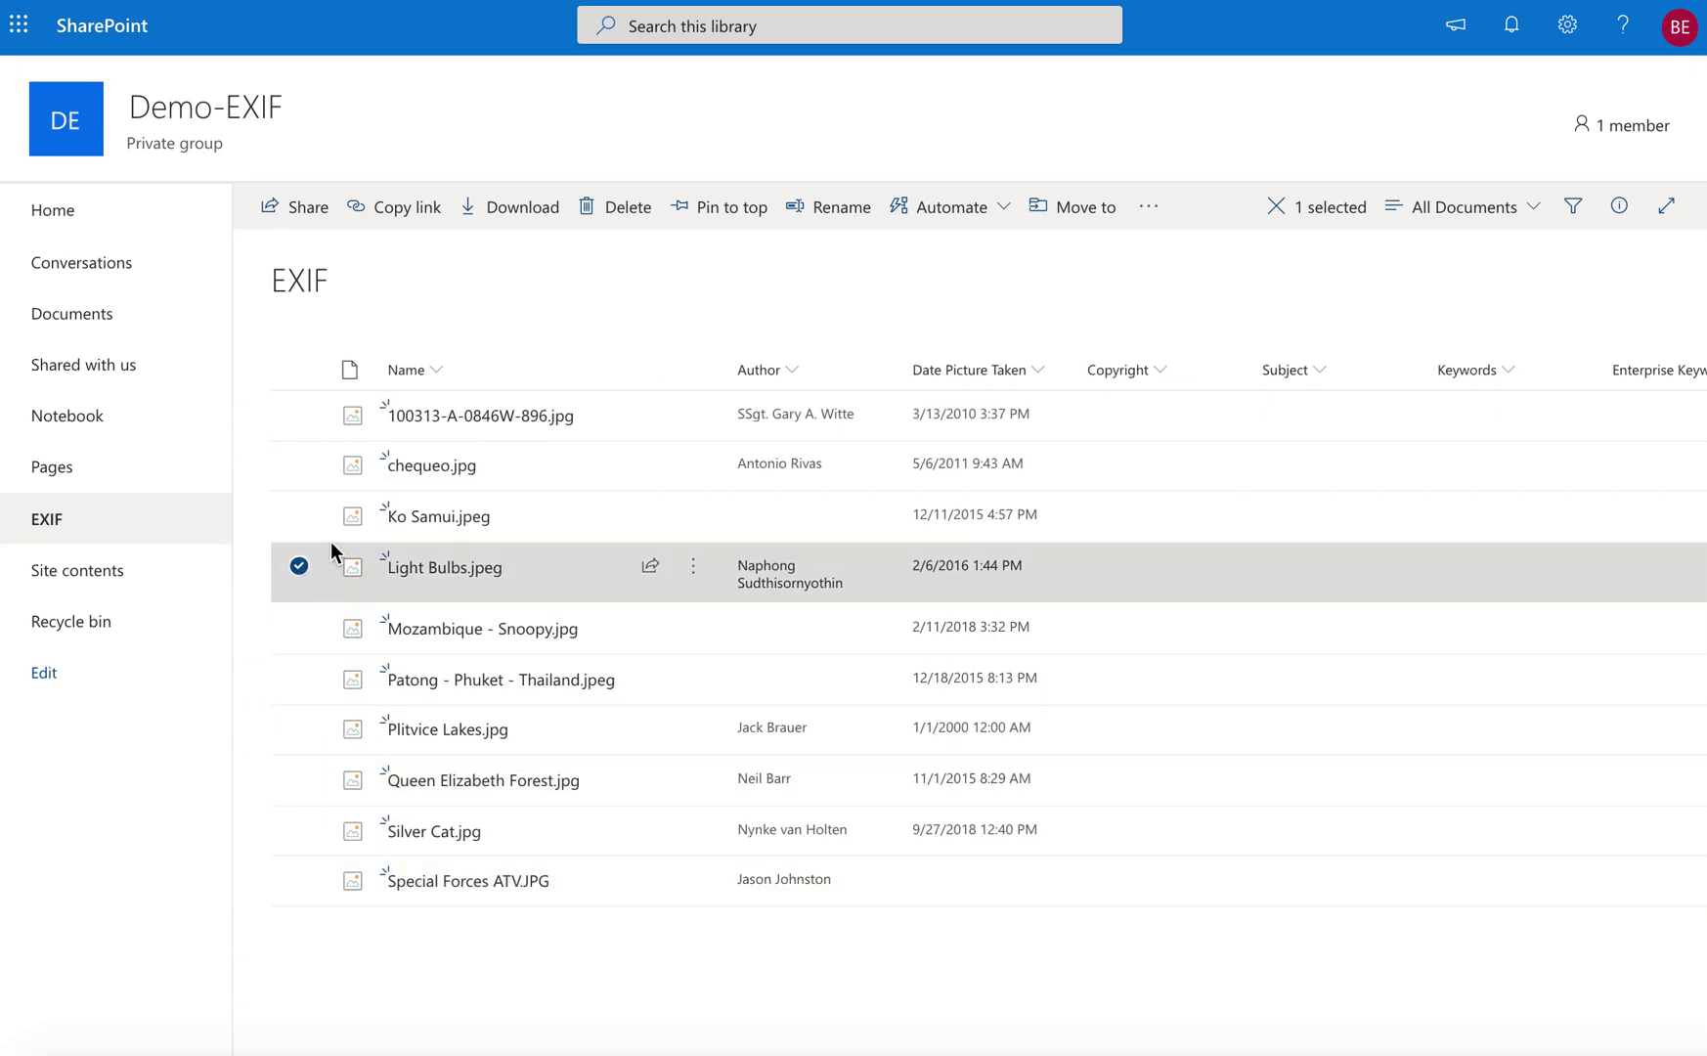
left_click(298, 370)
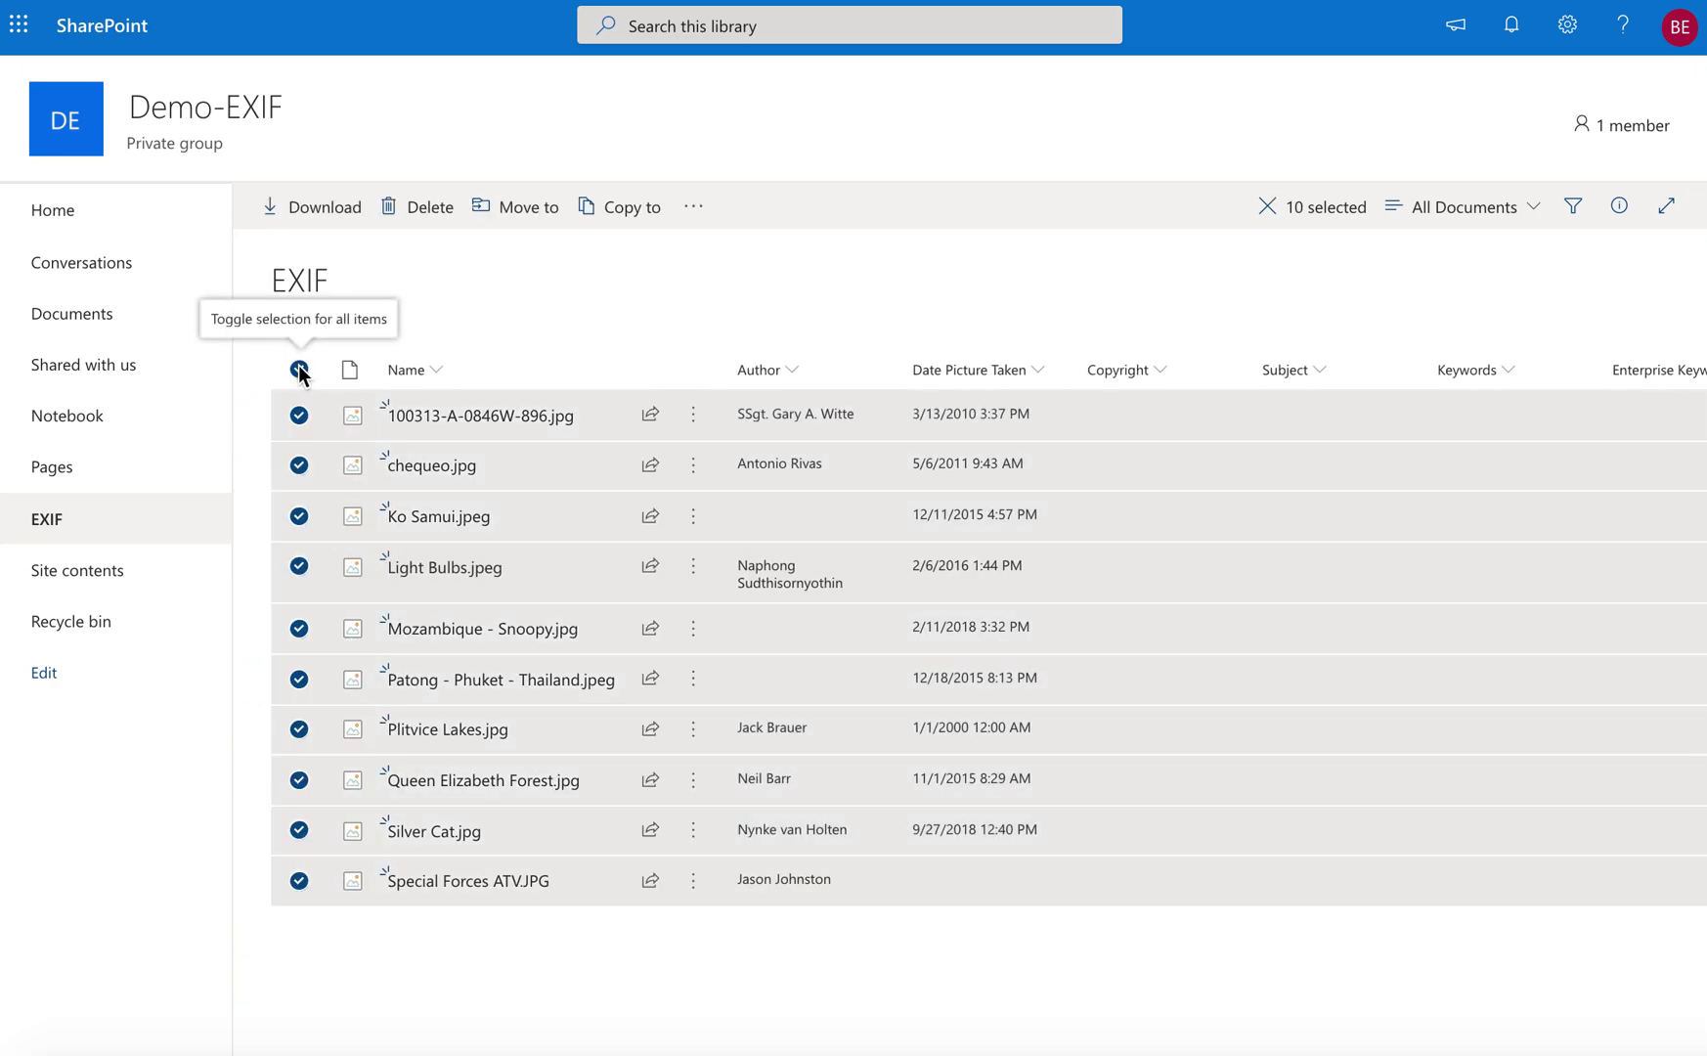
left_click(423, 209)
left_click(829, 592)
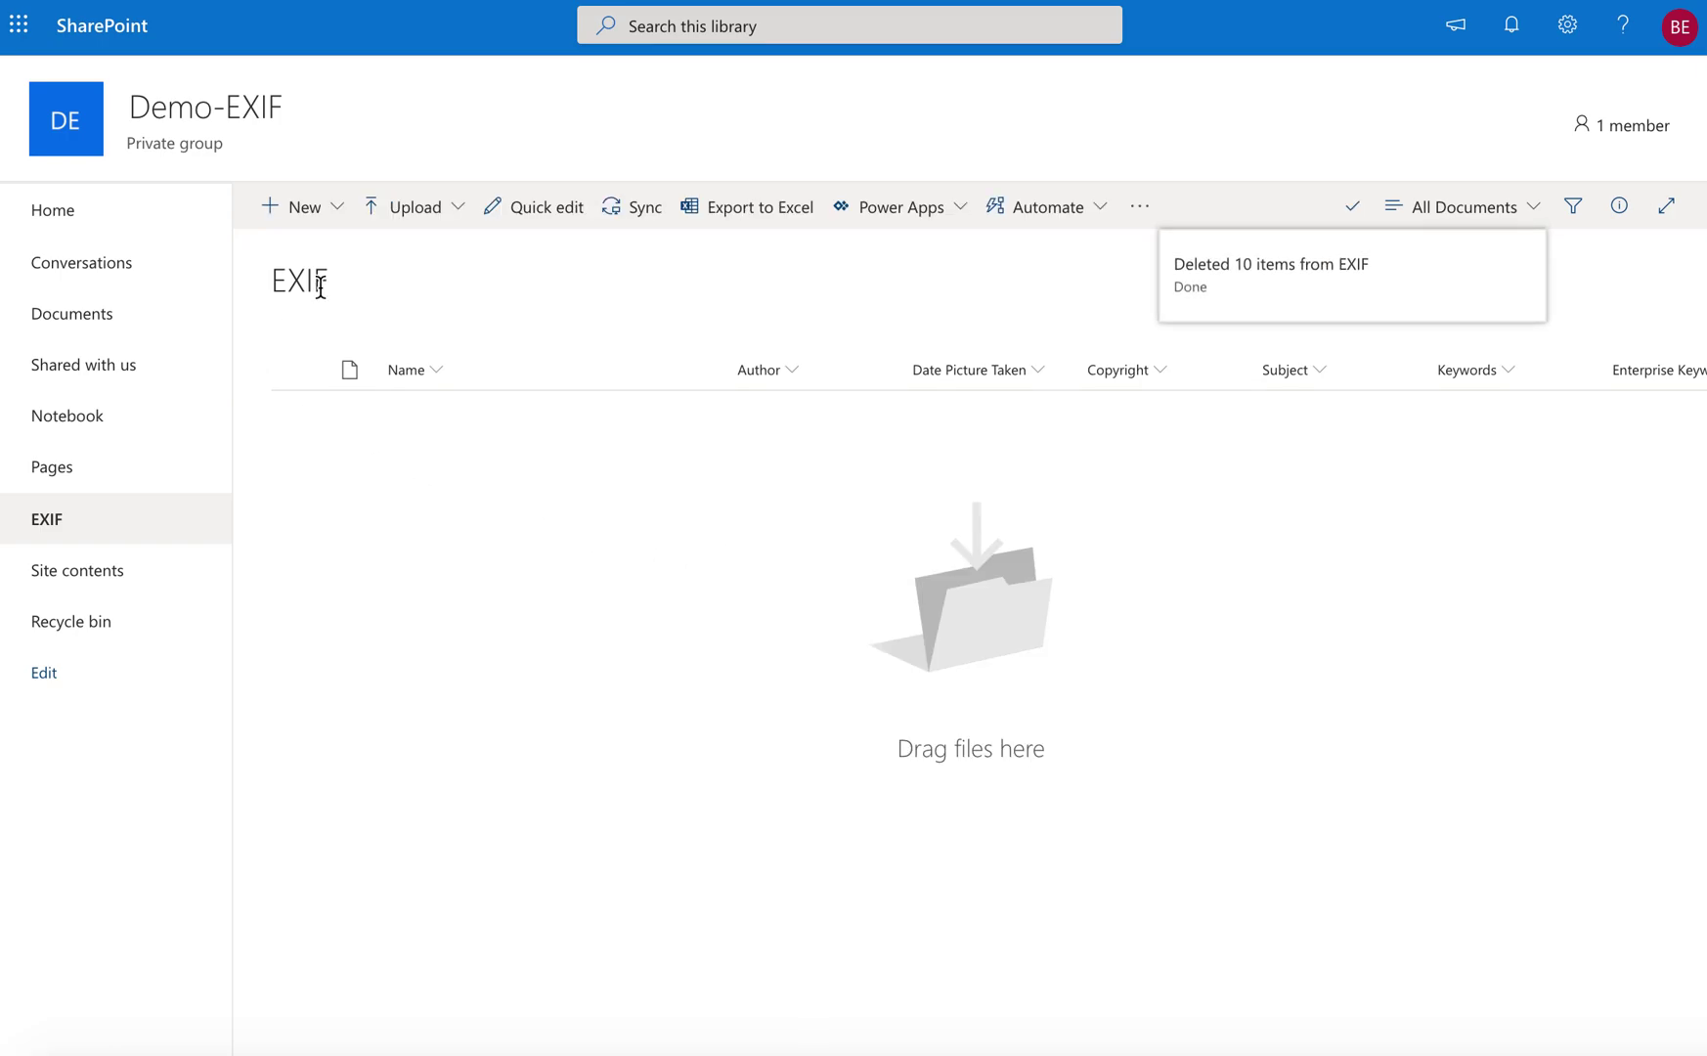
Step: Upload the ten photos, from 100313-A-0846W-896.jpg onward, to the EXIF library and watch their metadata fill in
left_click(415, 227)
left_click(426, 257)
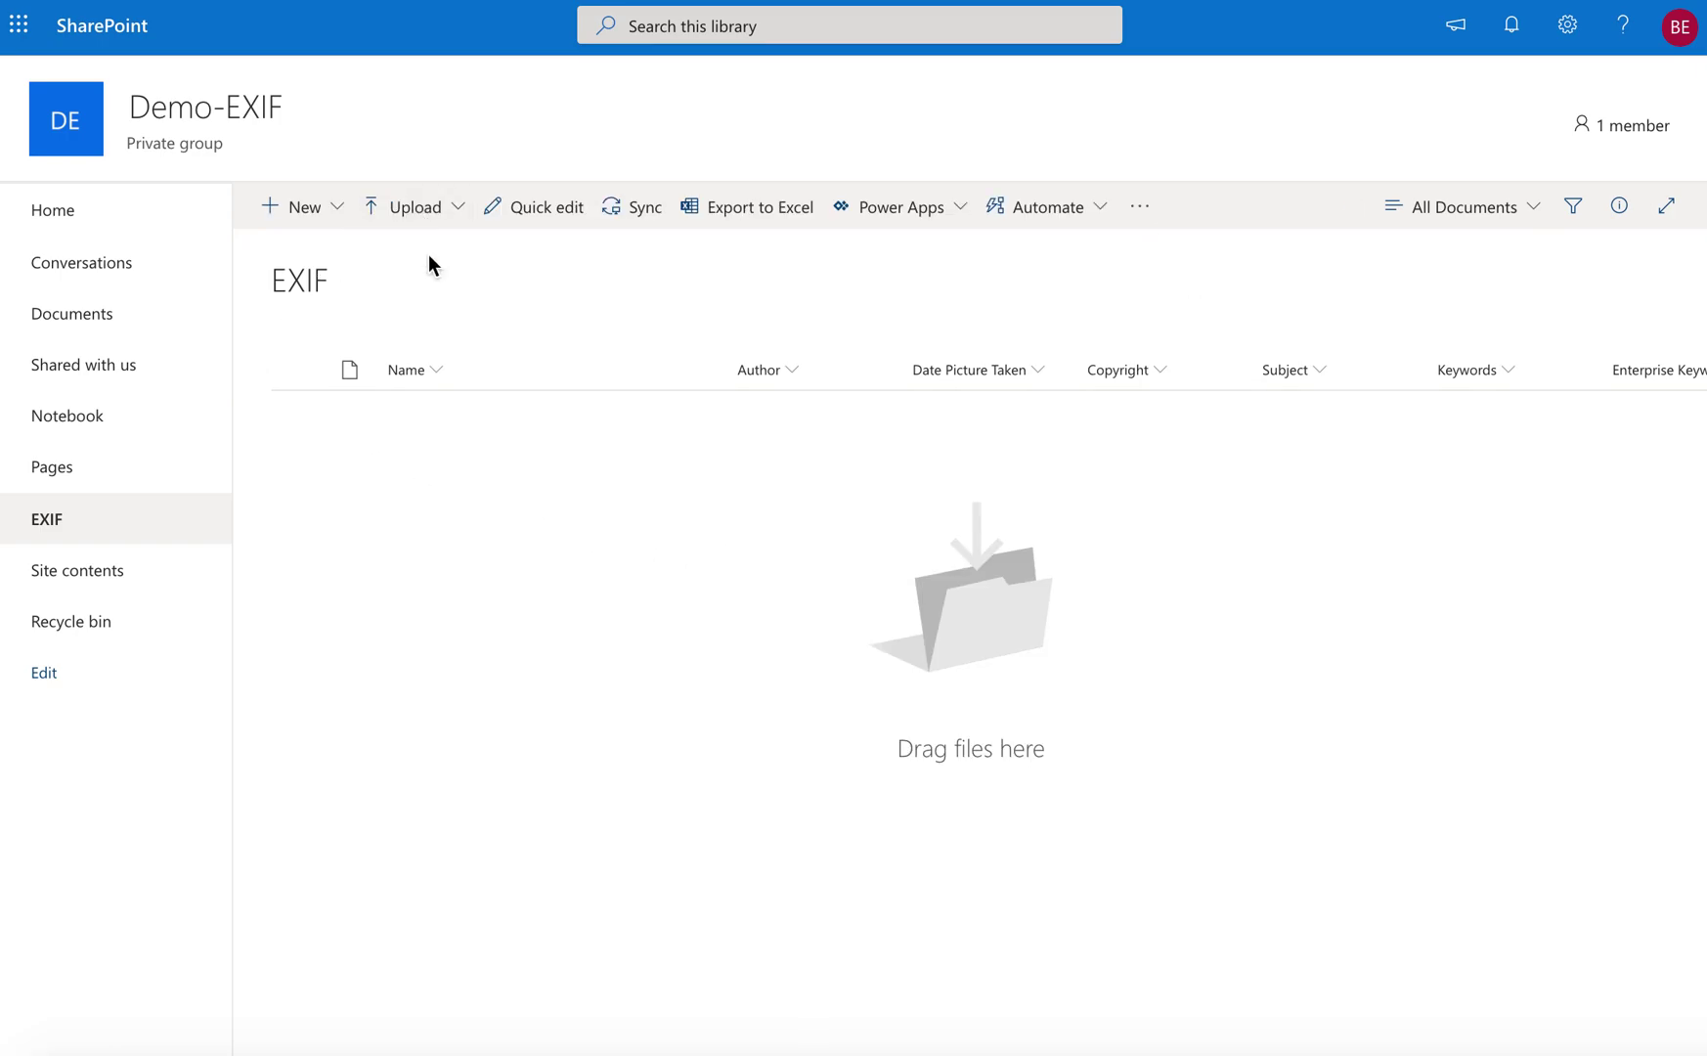
left_click(231, 101)
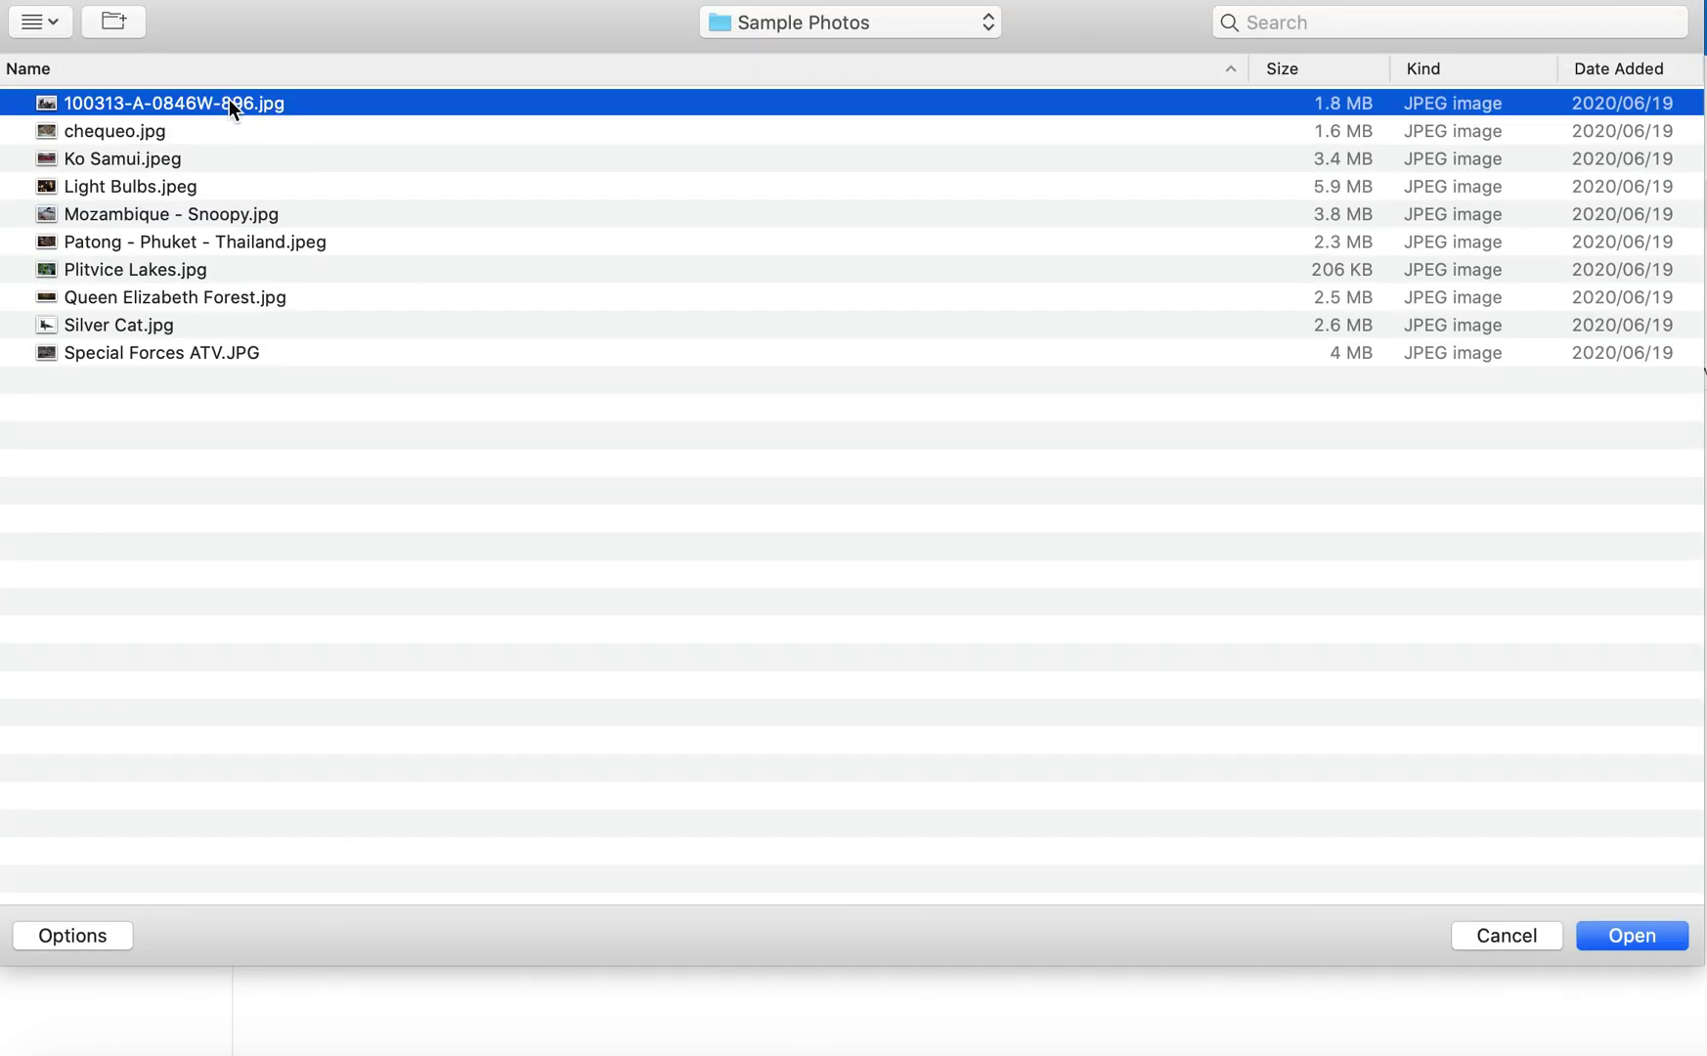
left_click(260, 354, "shift")
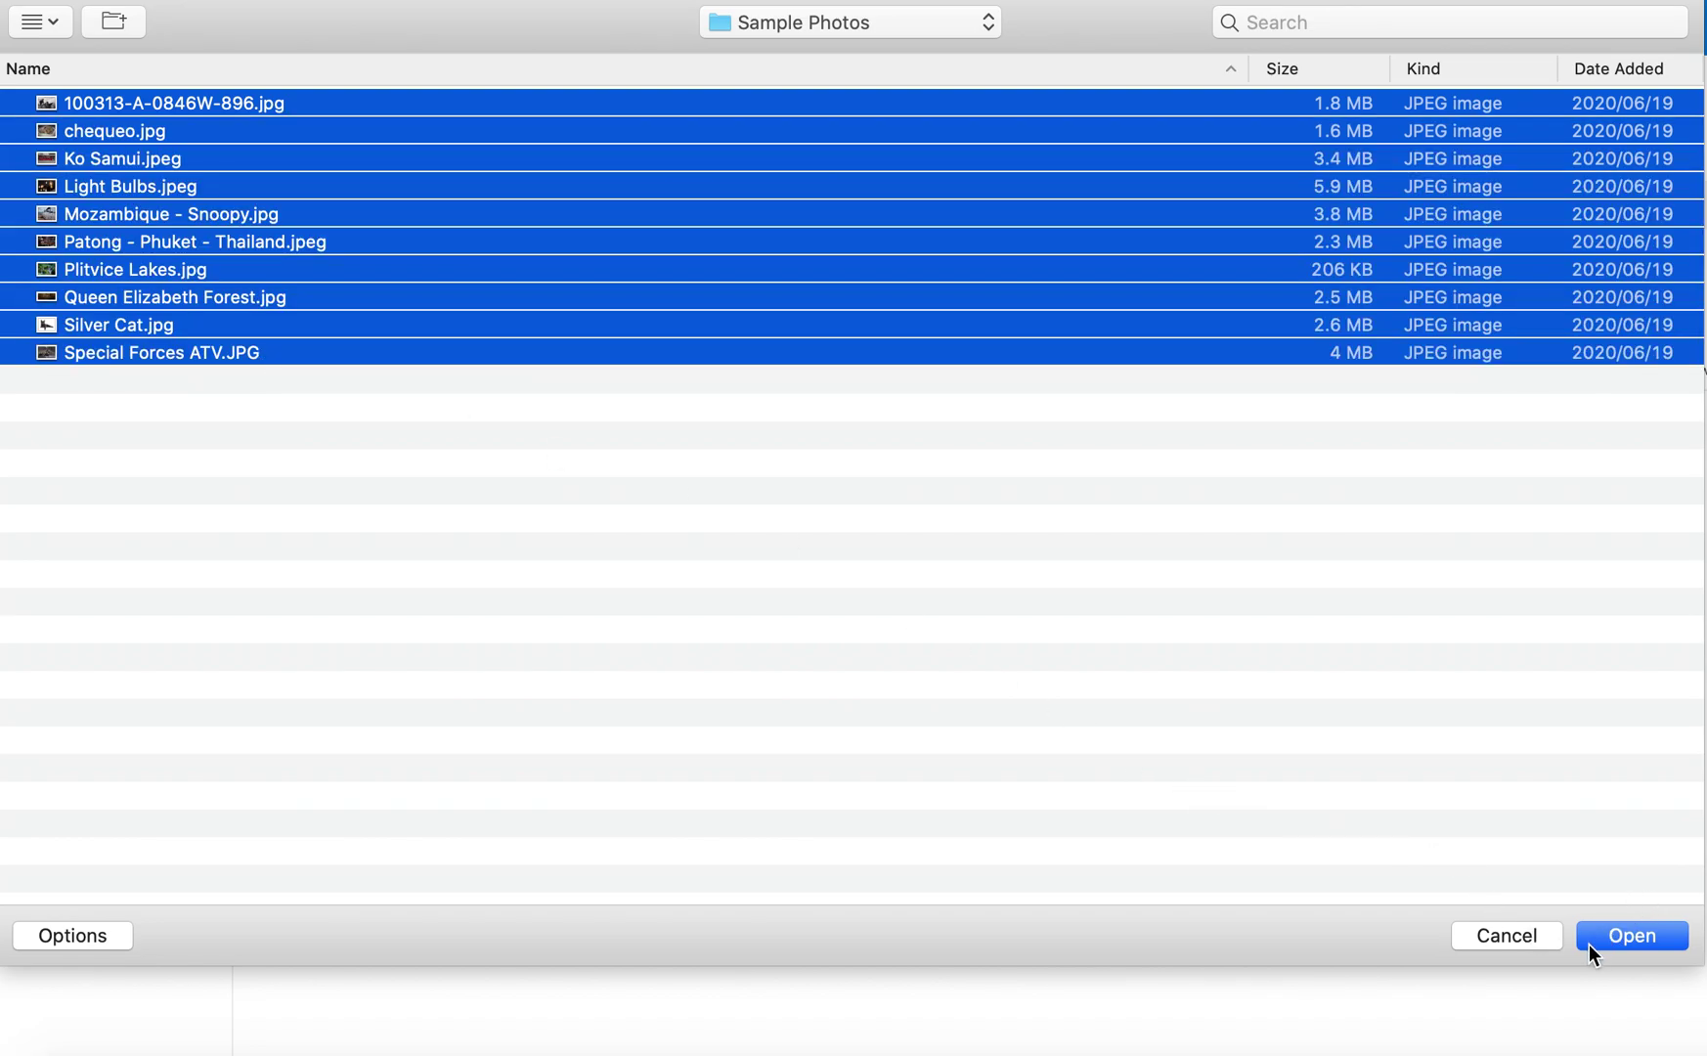
left_click(1630, 935)
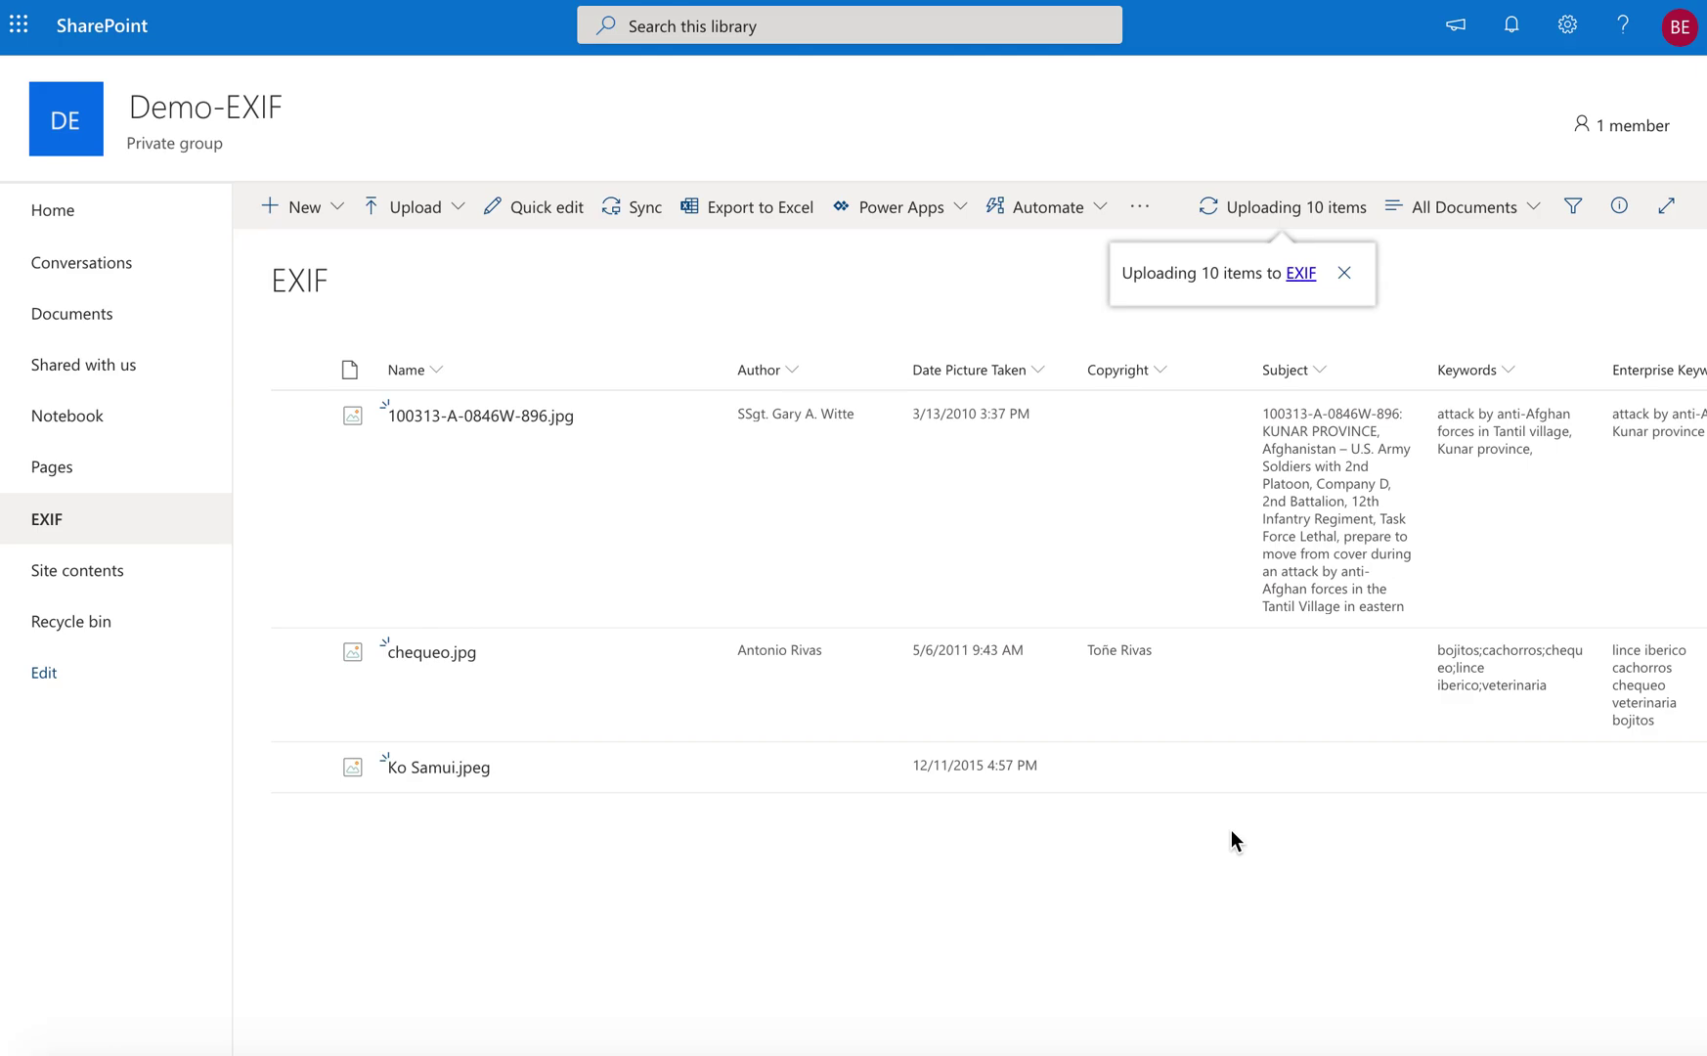
scroll(1231, 829, "right", 4)
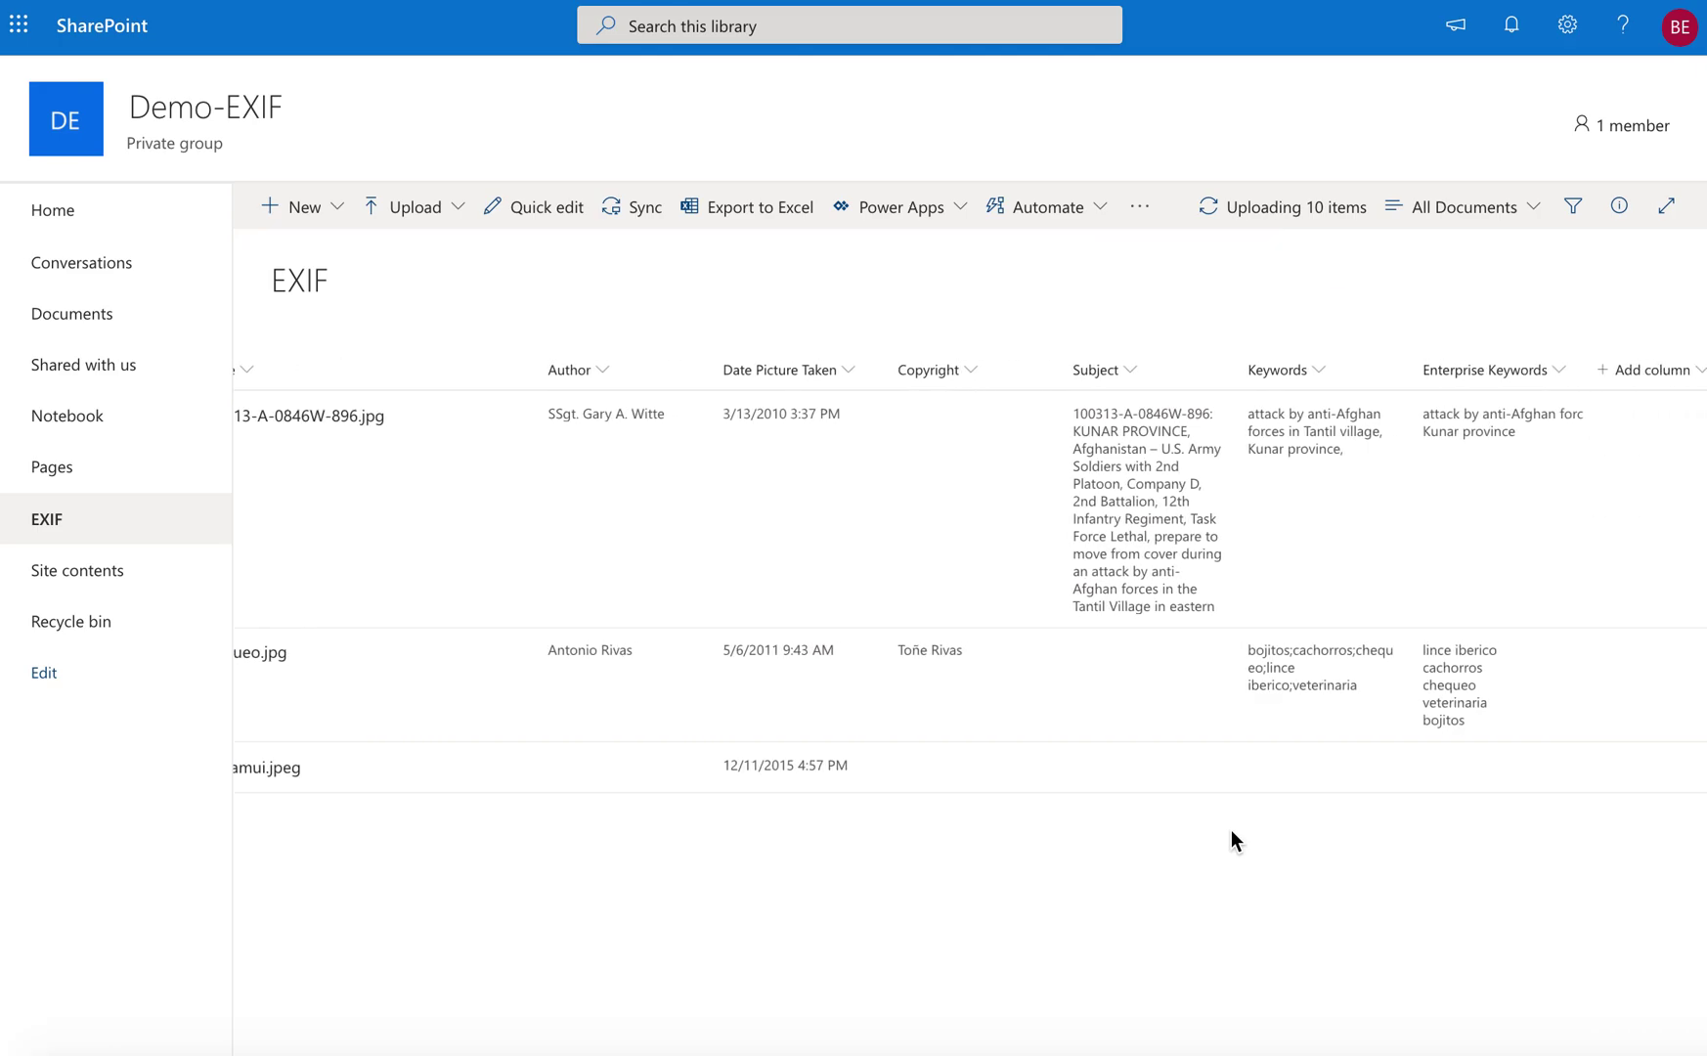
scroll(1231, 829, "right", 3)
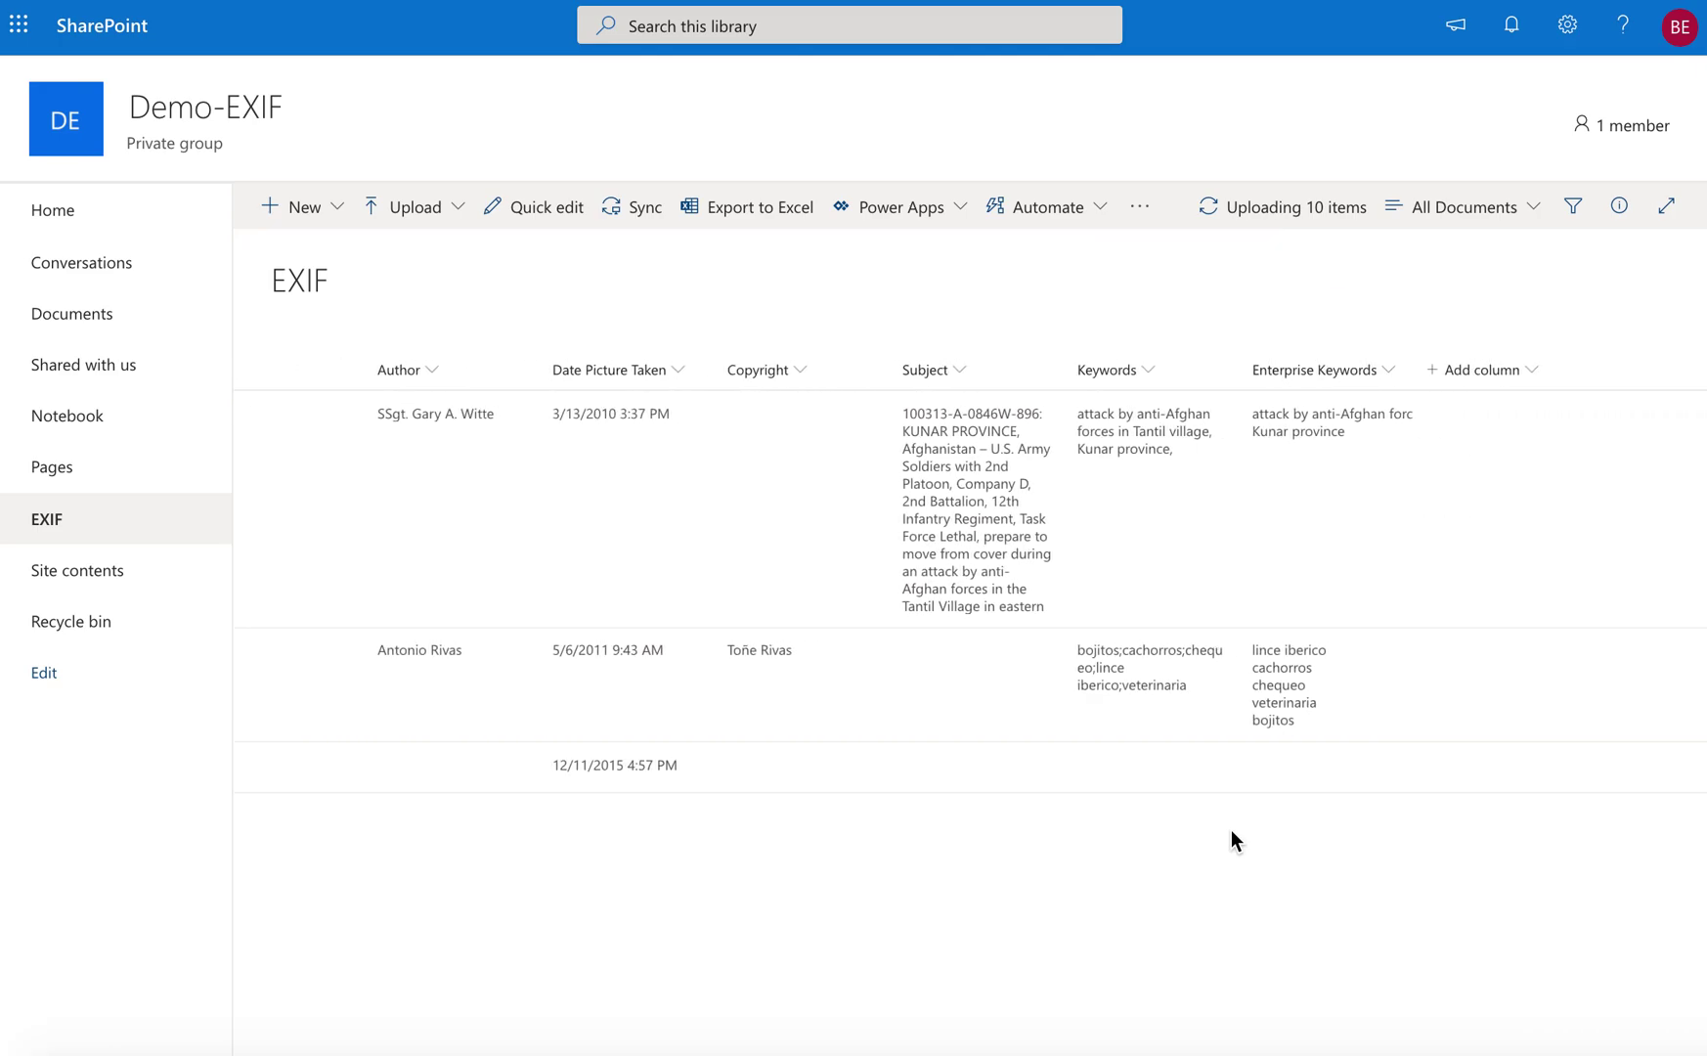
scroll(1223, 831, "left", 7)
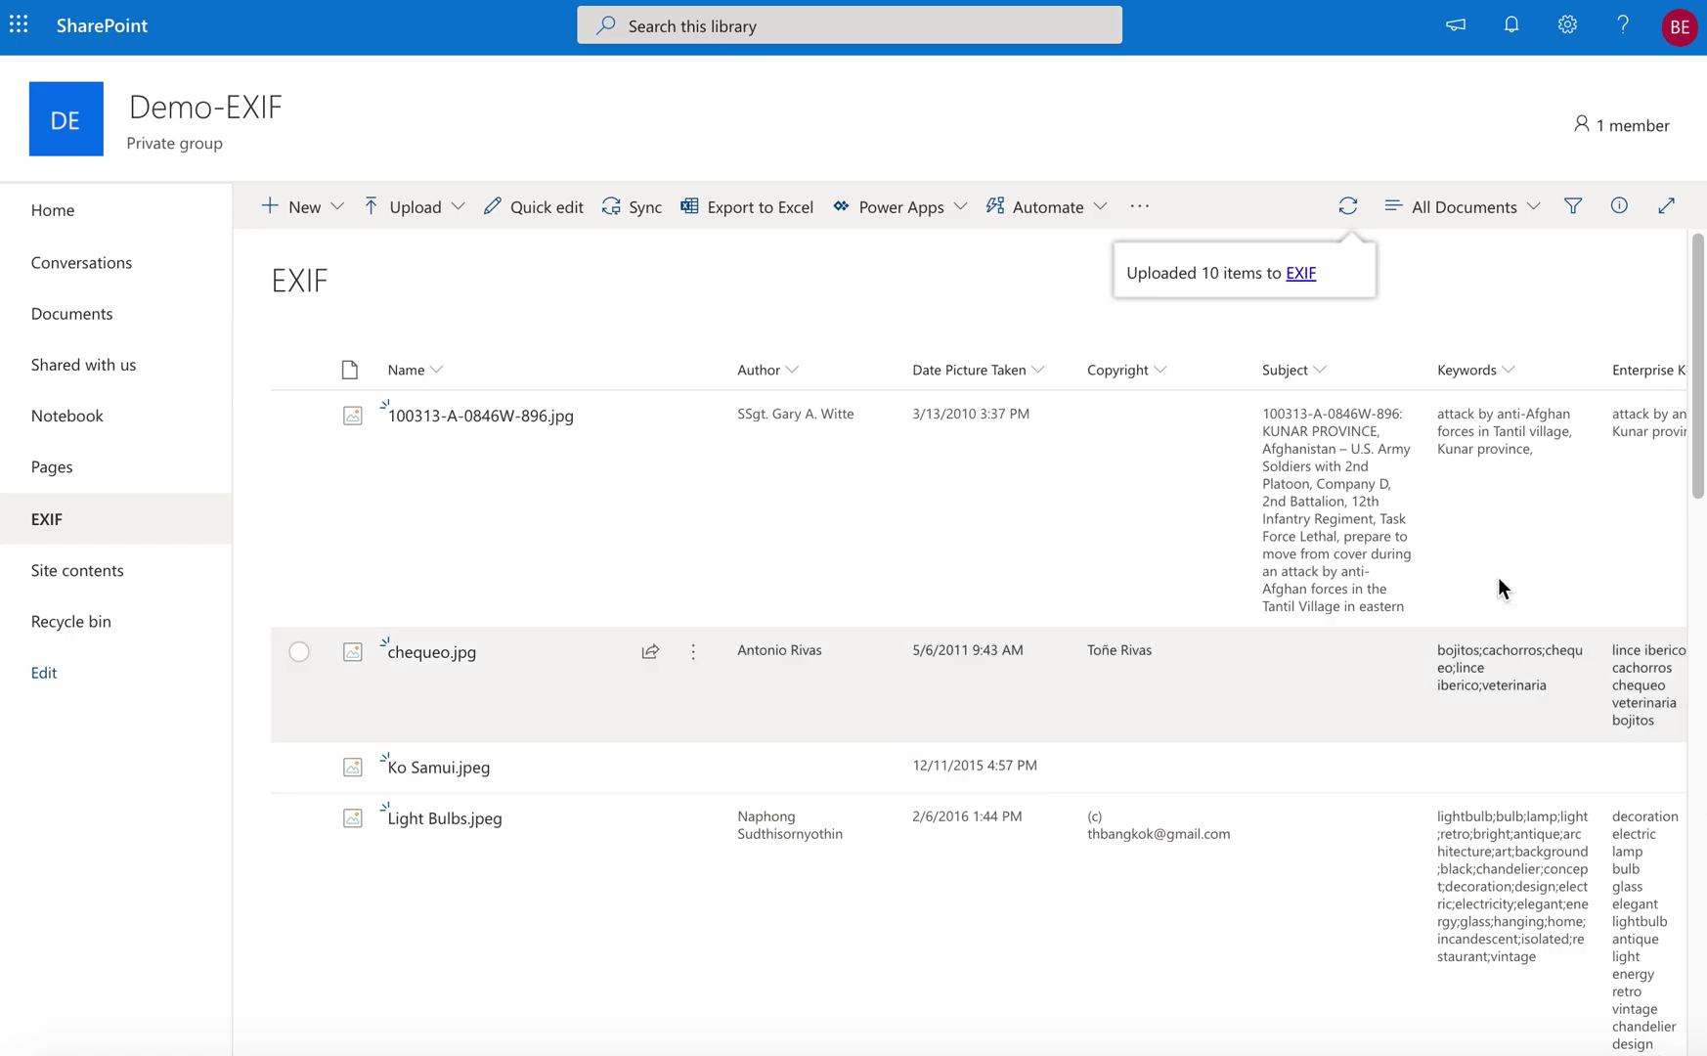
Step: Review the uploaded photos' Author, Date Picture Taken and Keywords columns across all EXIF library rows
scroll(1525, 793, "right", 3)
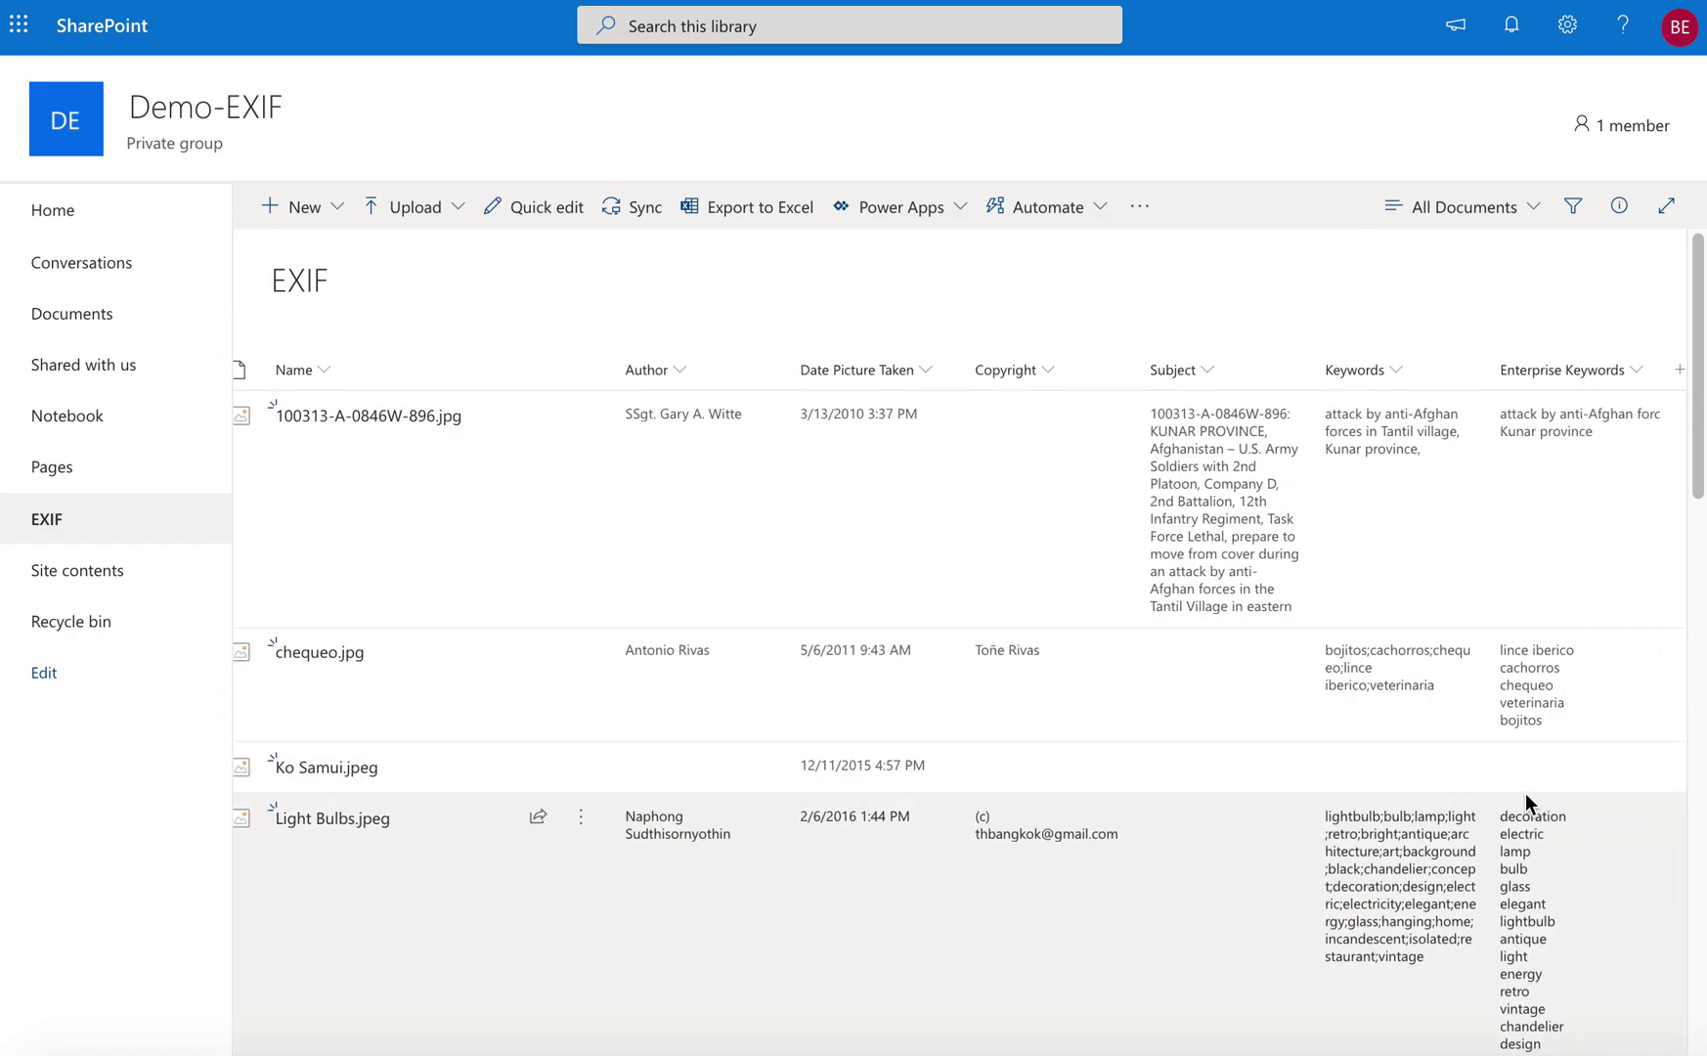
scroll(1525, 793, "right", 1)
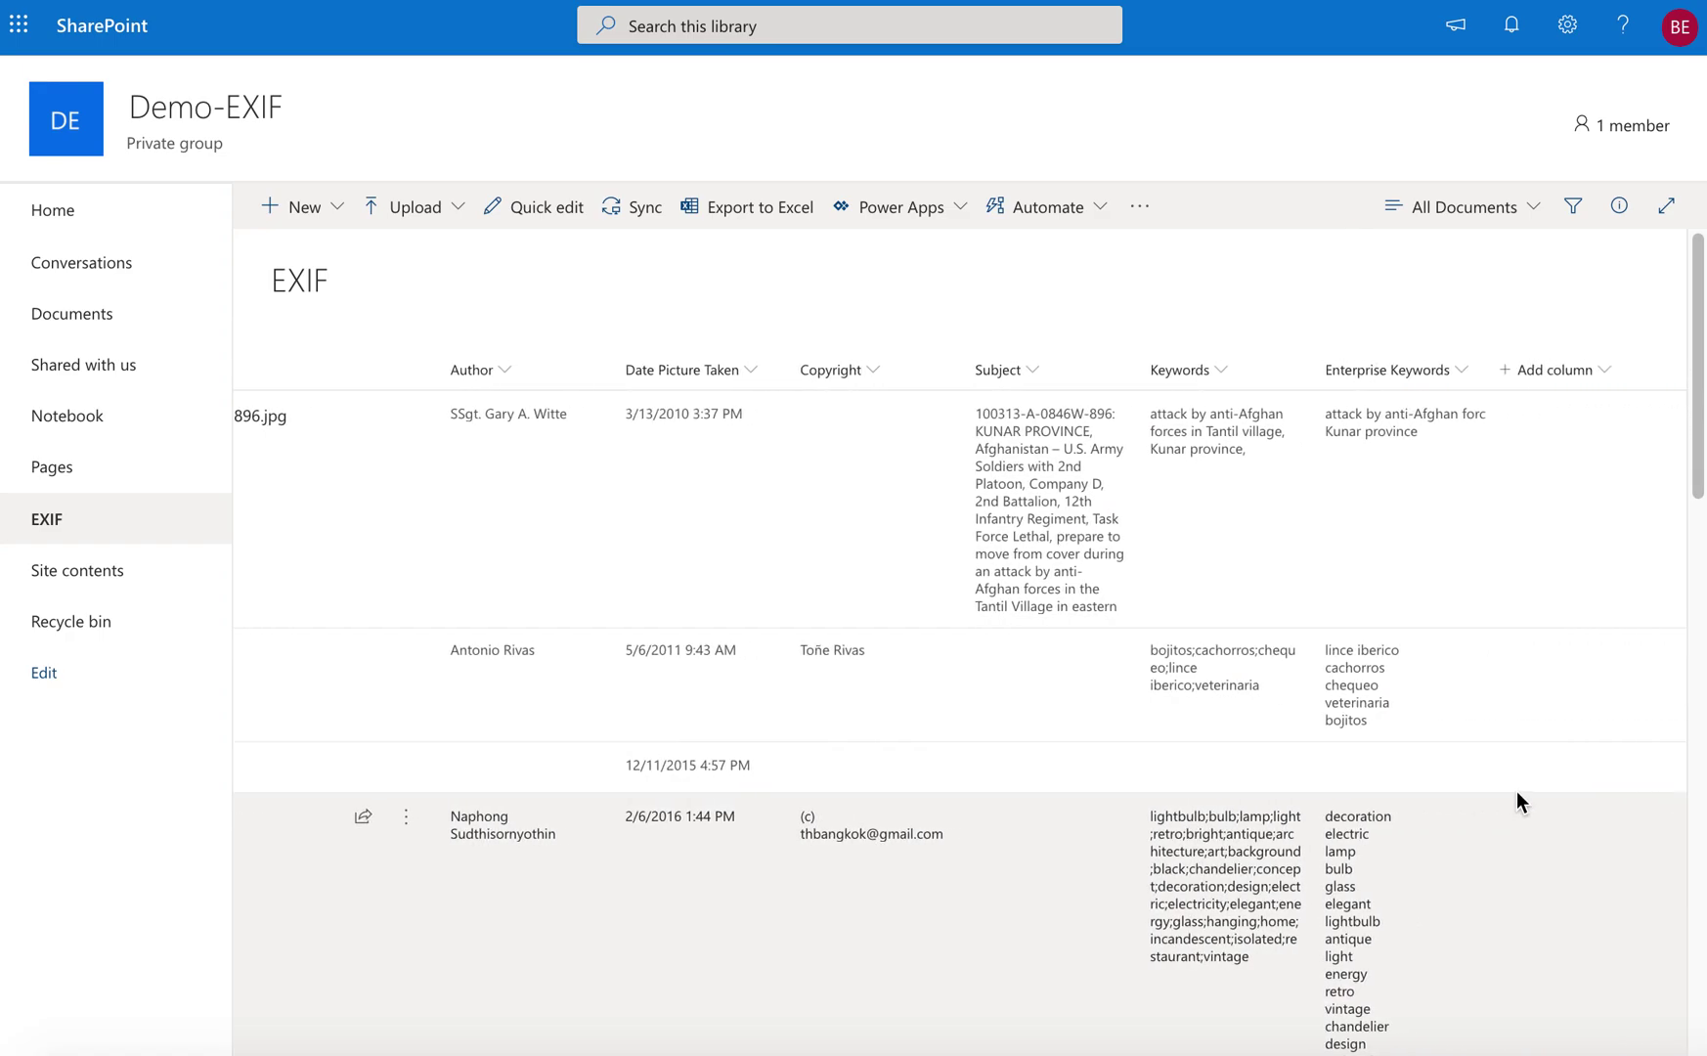
scroll(1516, 797, "down", 5)
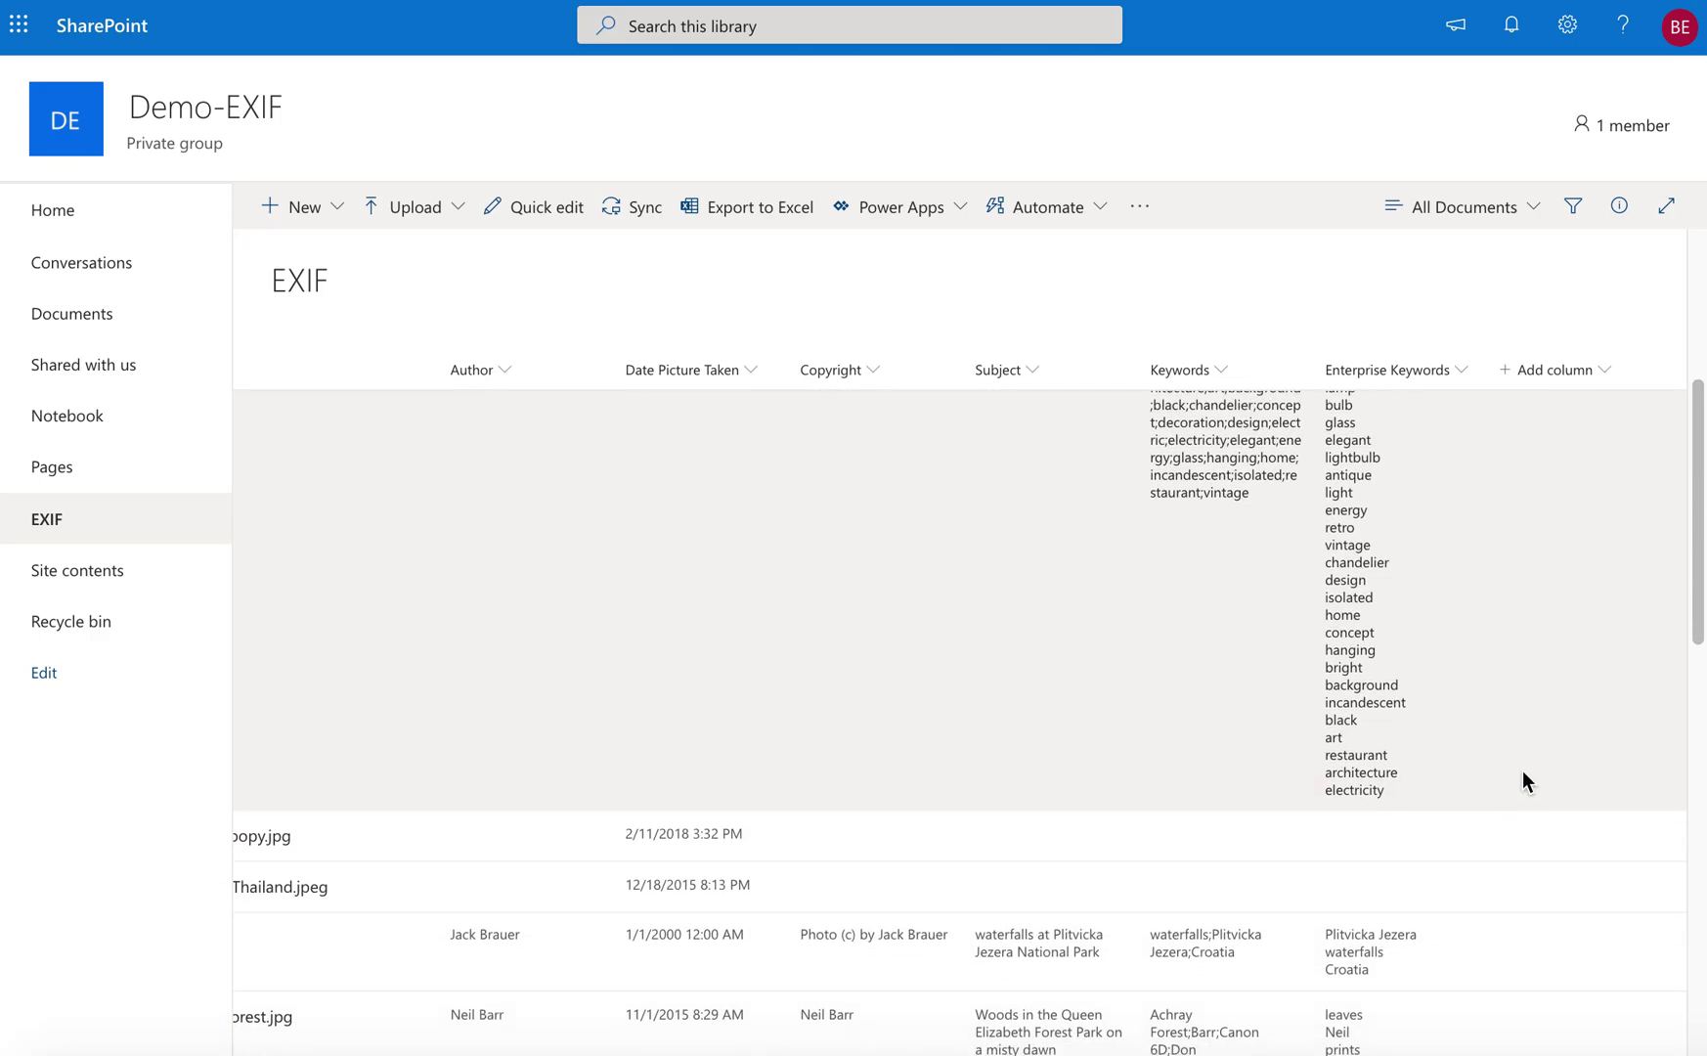
scroll(1523, 782, "down", 7)
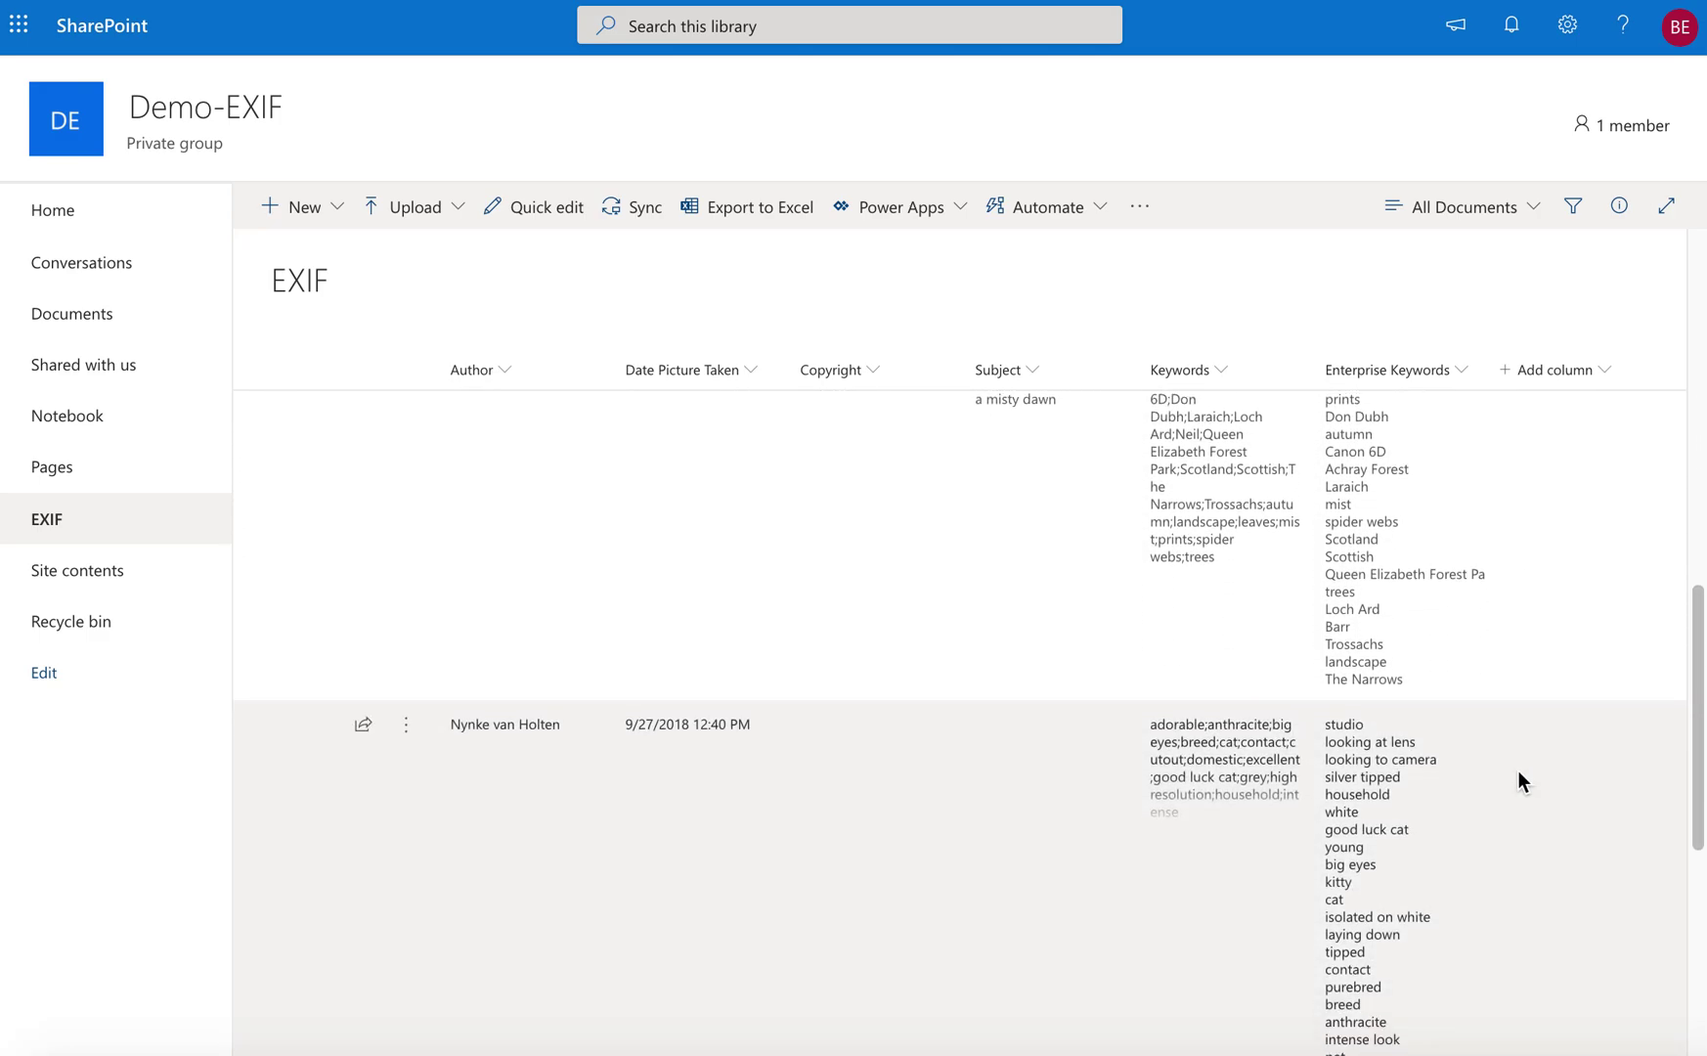
scroll(1519, 773, "down", 6)
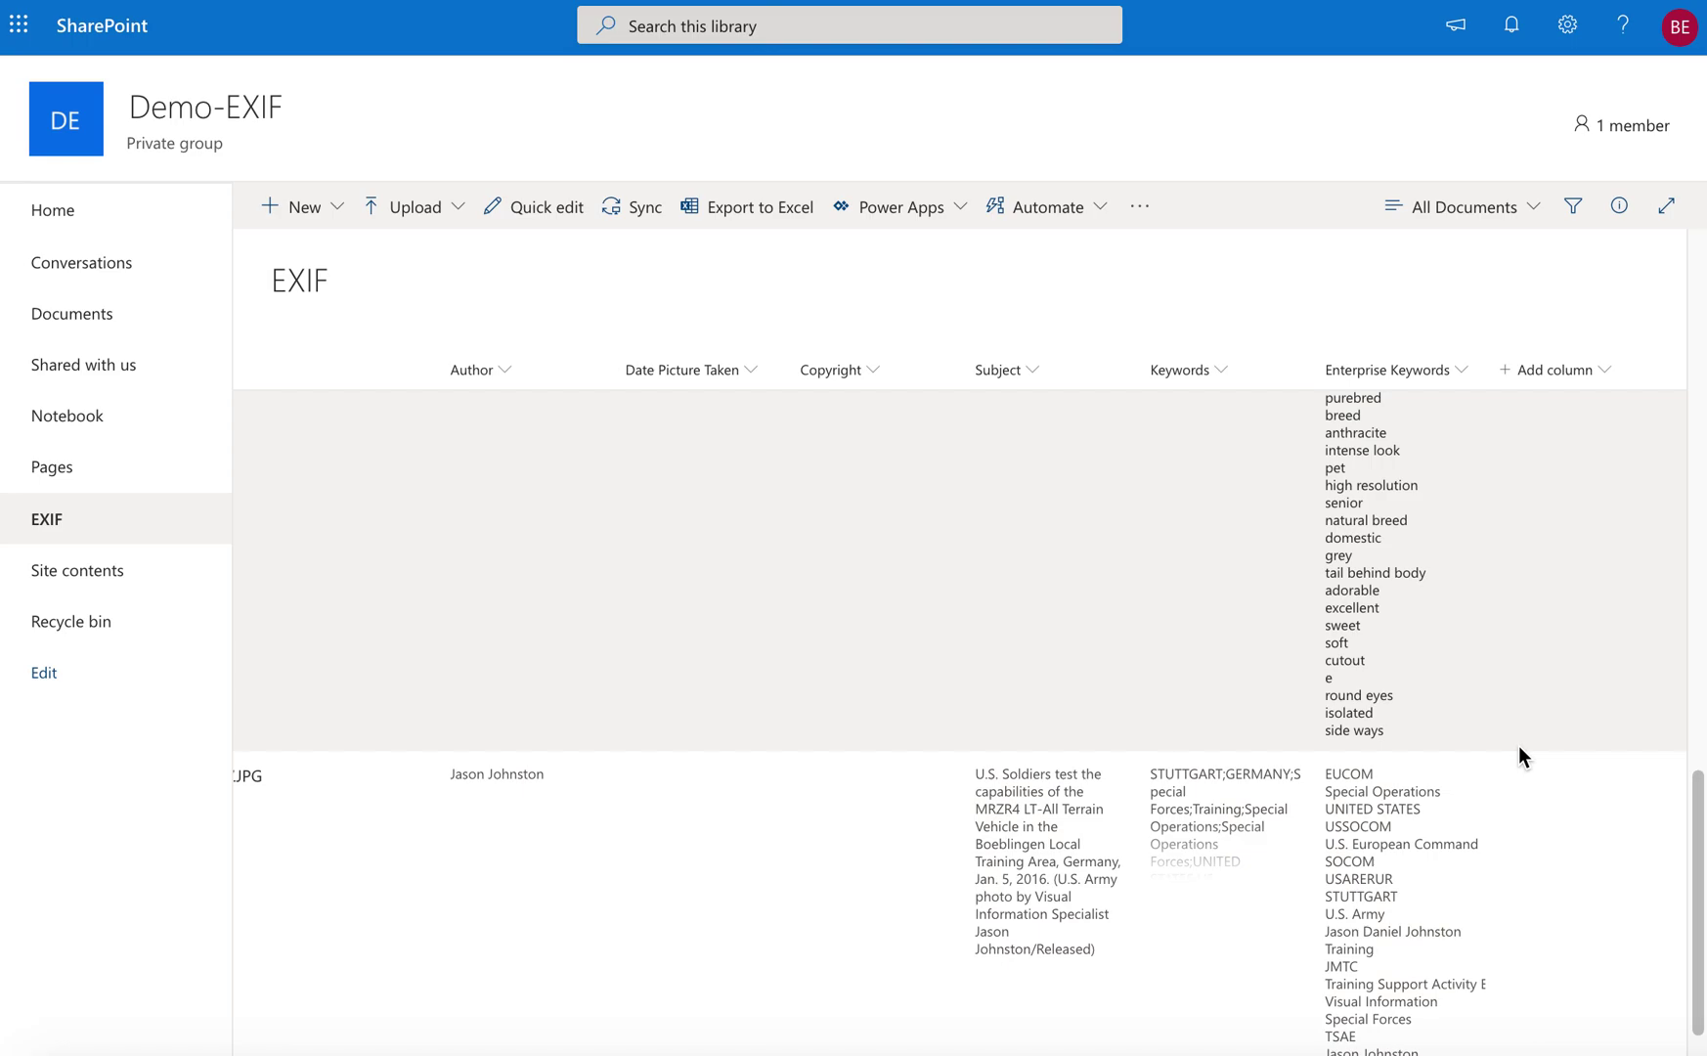
scroll(1519, 746, "up", 10)
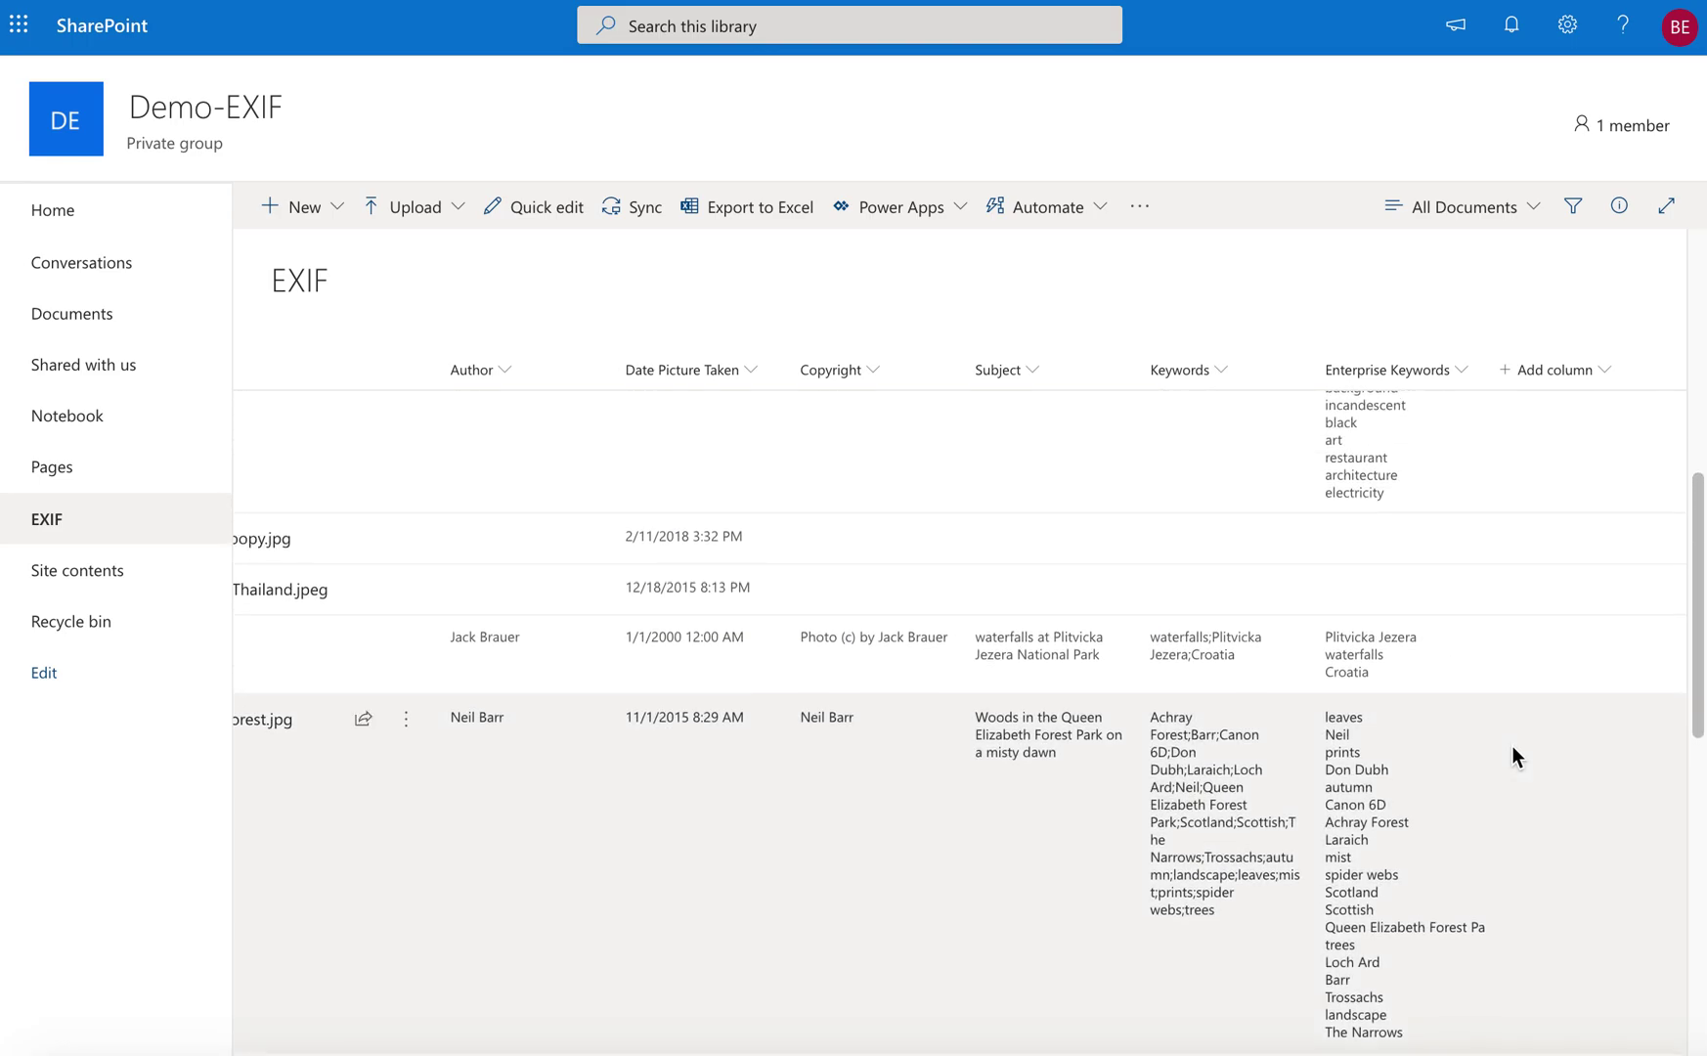
scroll(1512, 745, "up", 1)
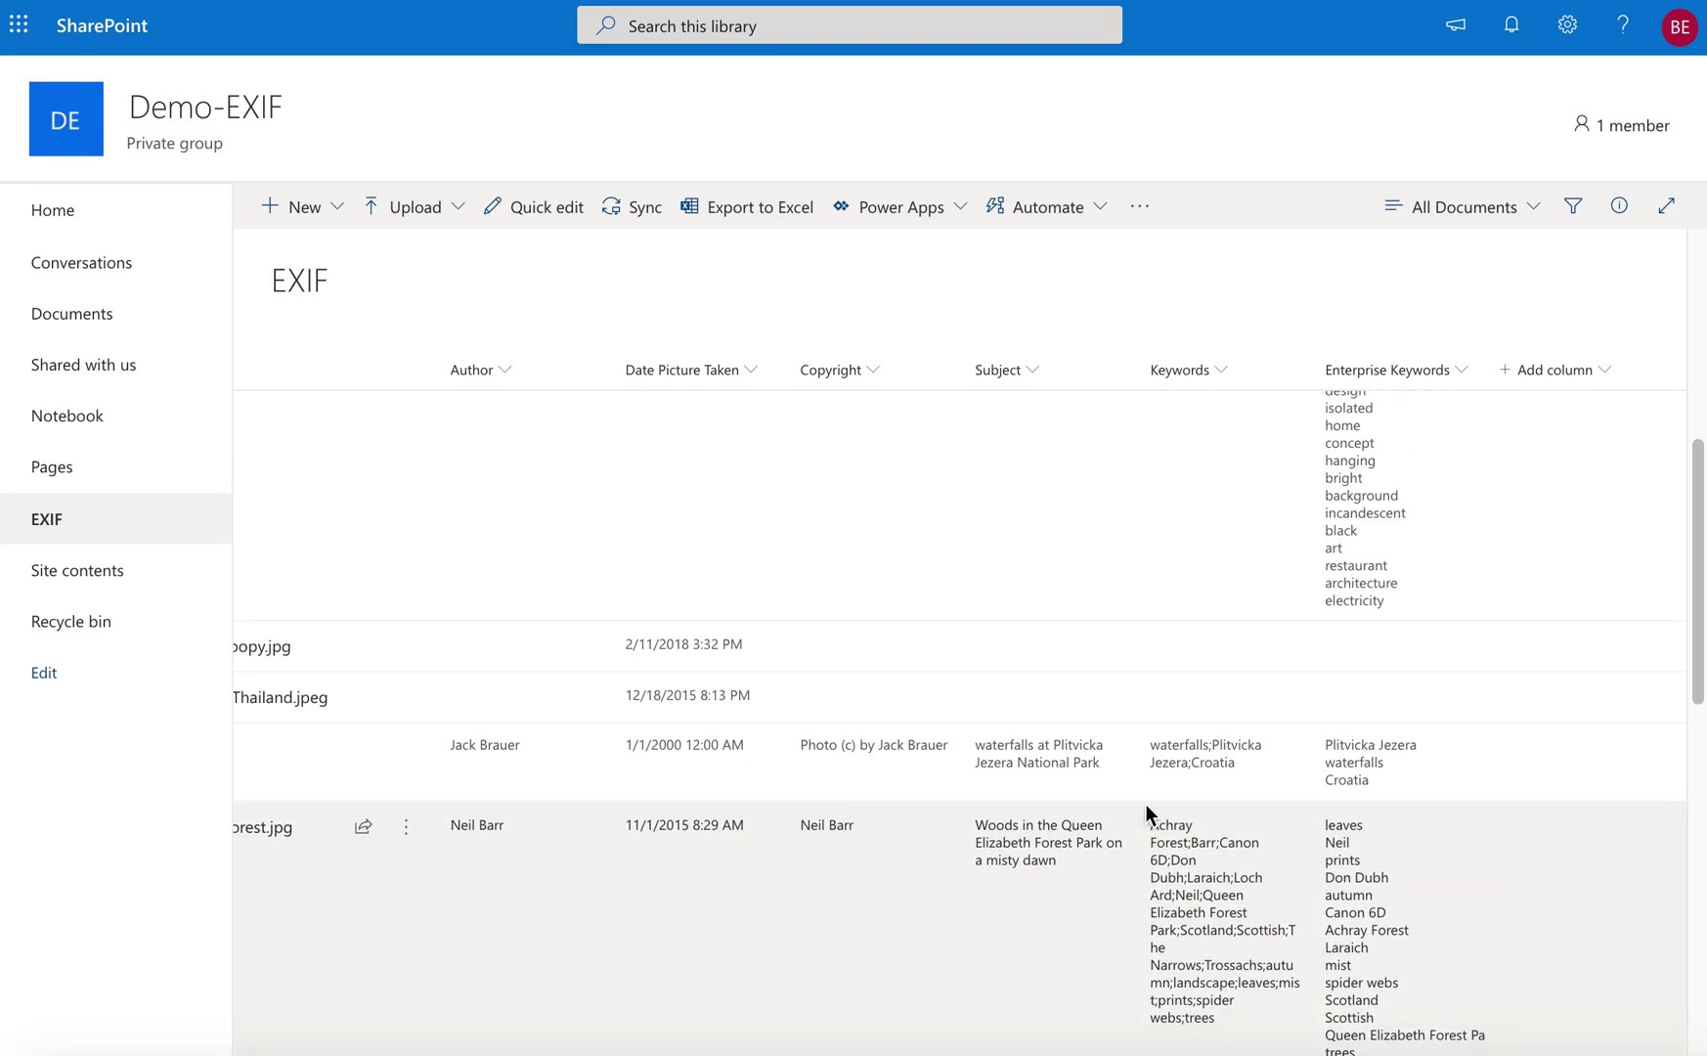
scroll(1146, 806, "left", 3)
scroll(1197, 770, "up", 6)
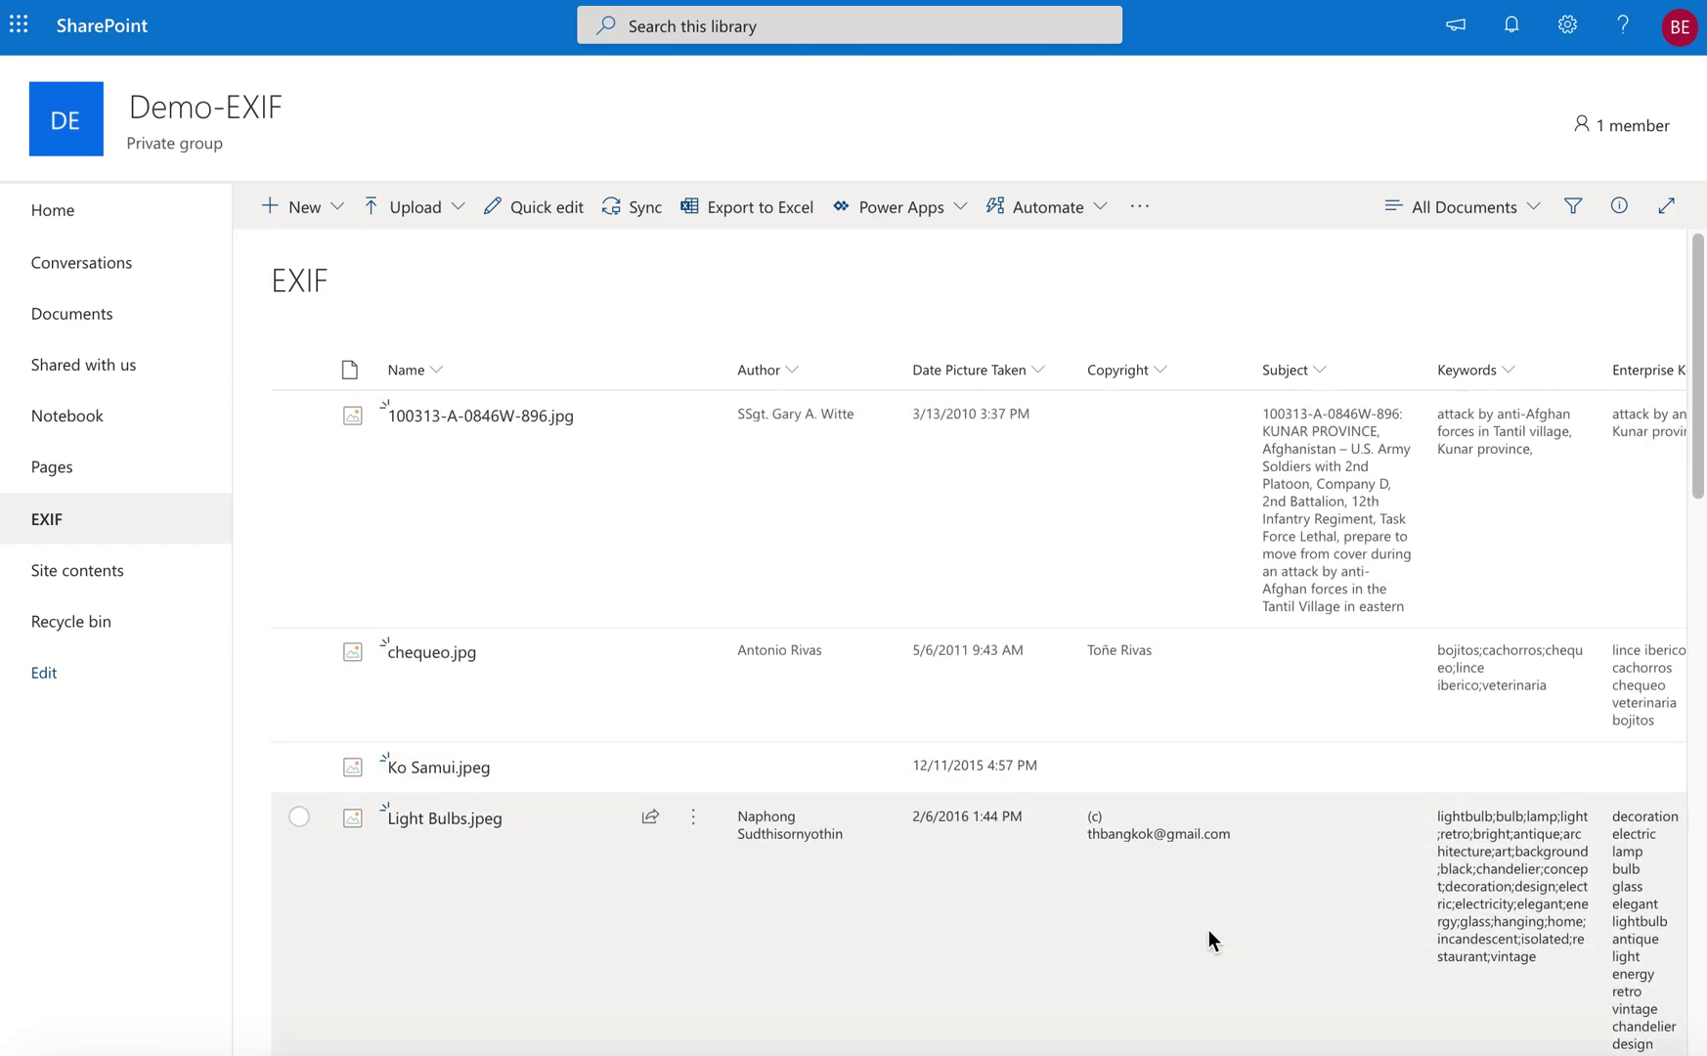
scroll(1645, 839, "right", 4)
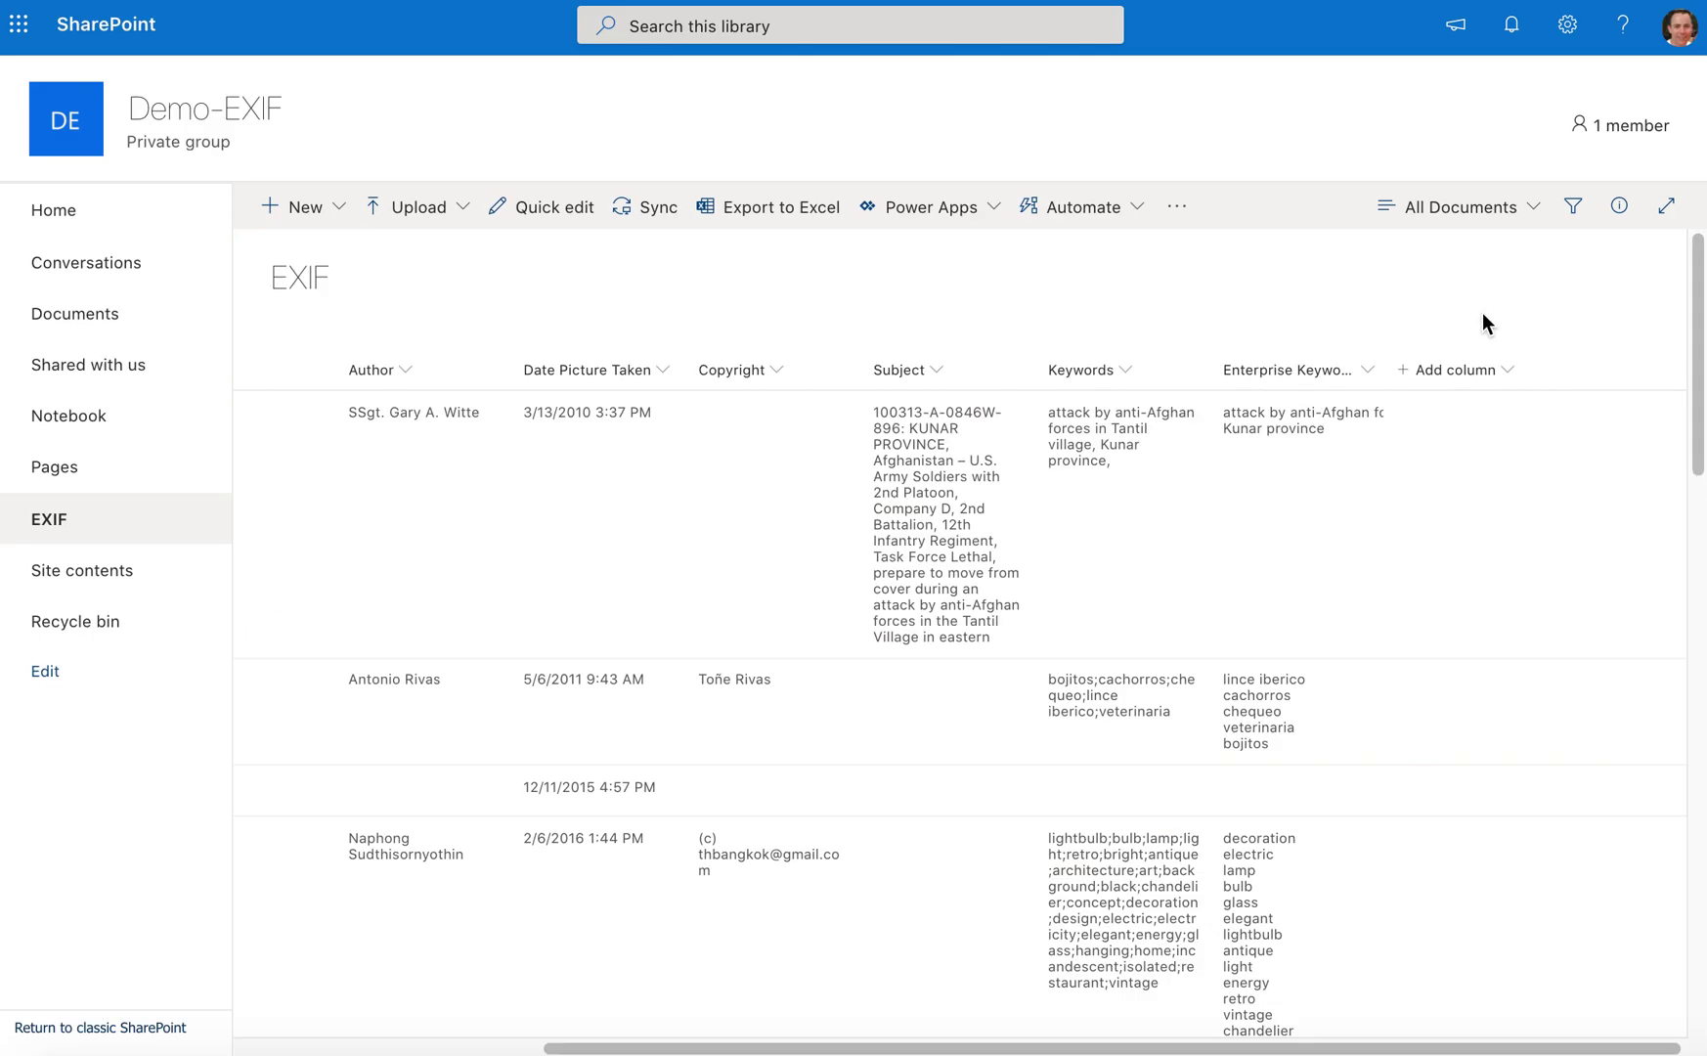
Step: Show the Tags and Location columns in the EXIF library view and save the view
left_click(1489, 368)
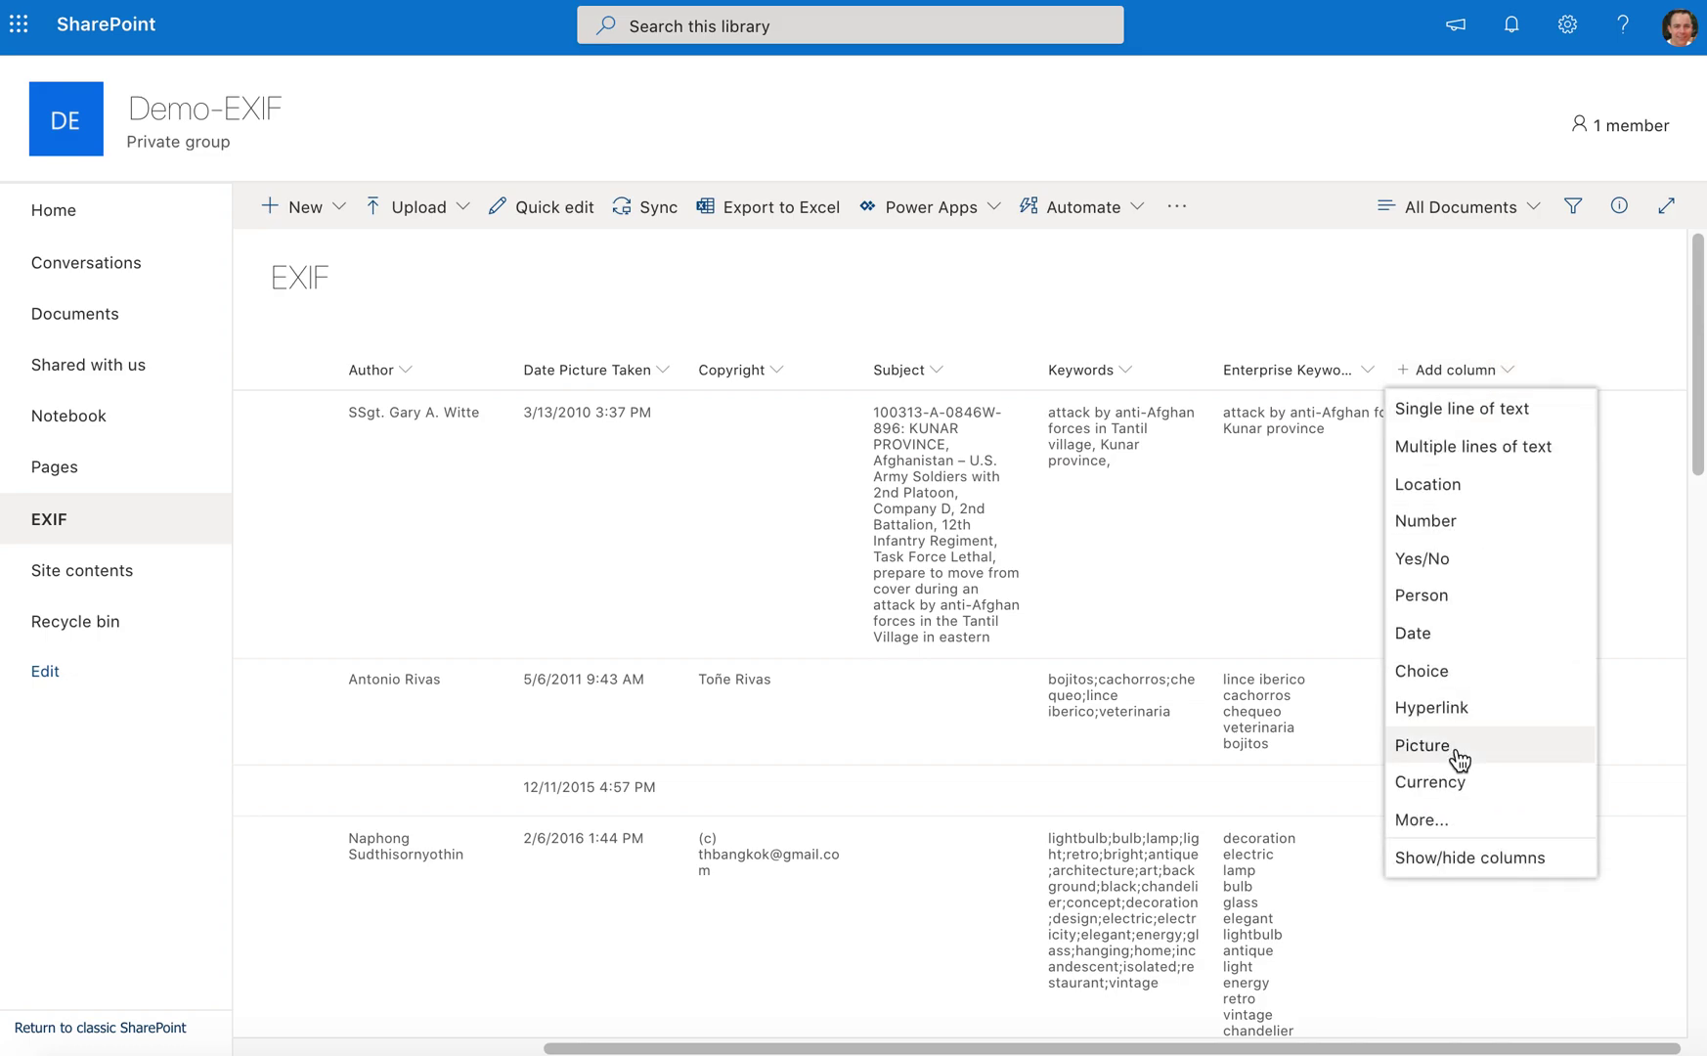
left_click(1447, 866)
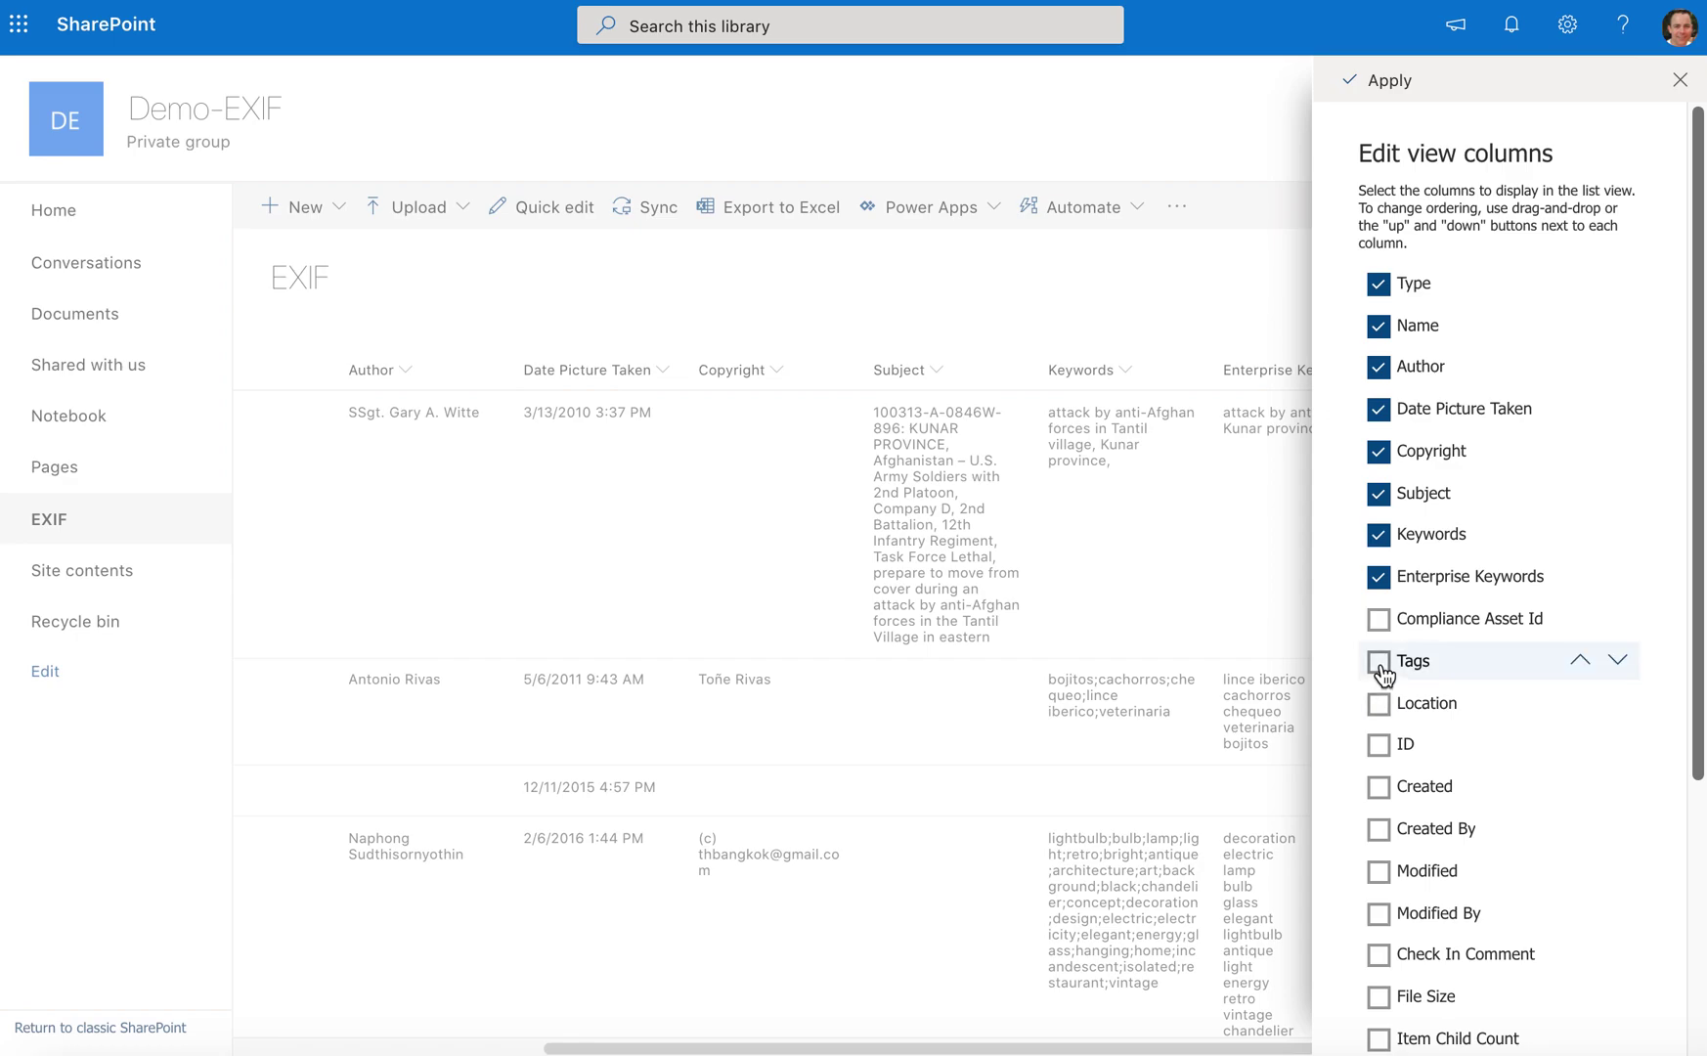
left_click(1379, 663)
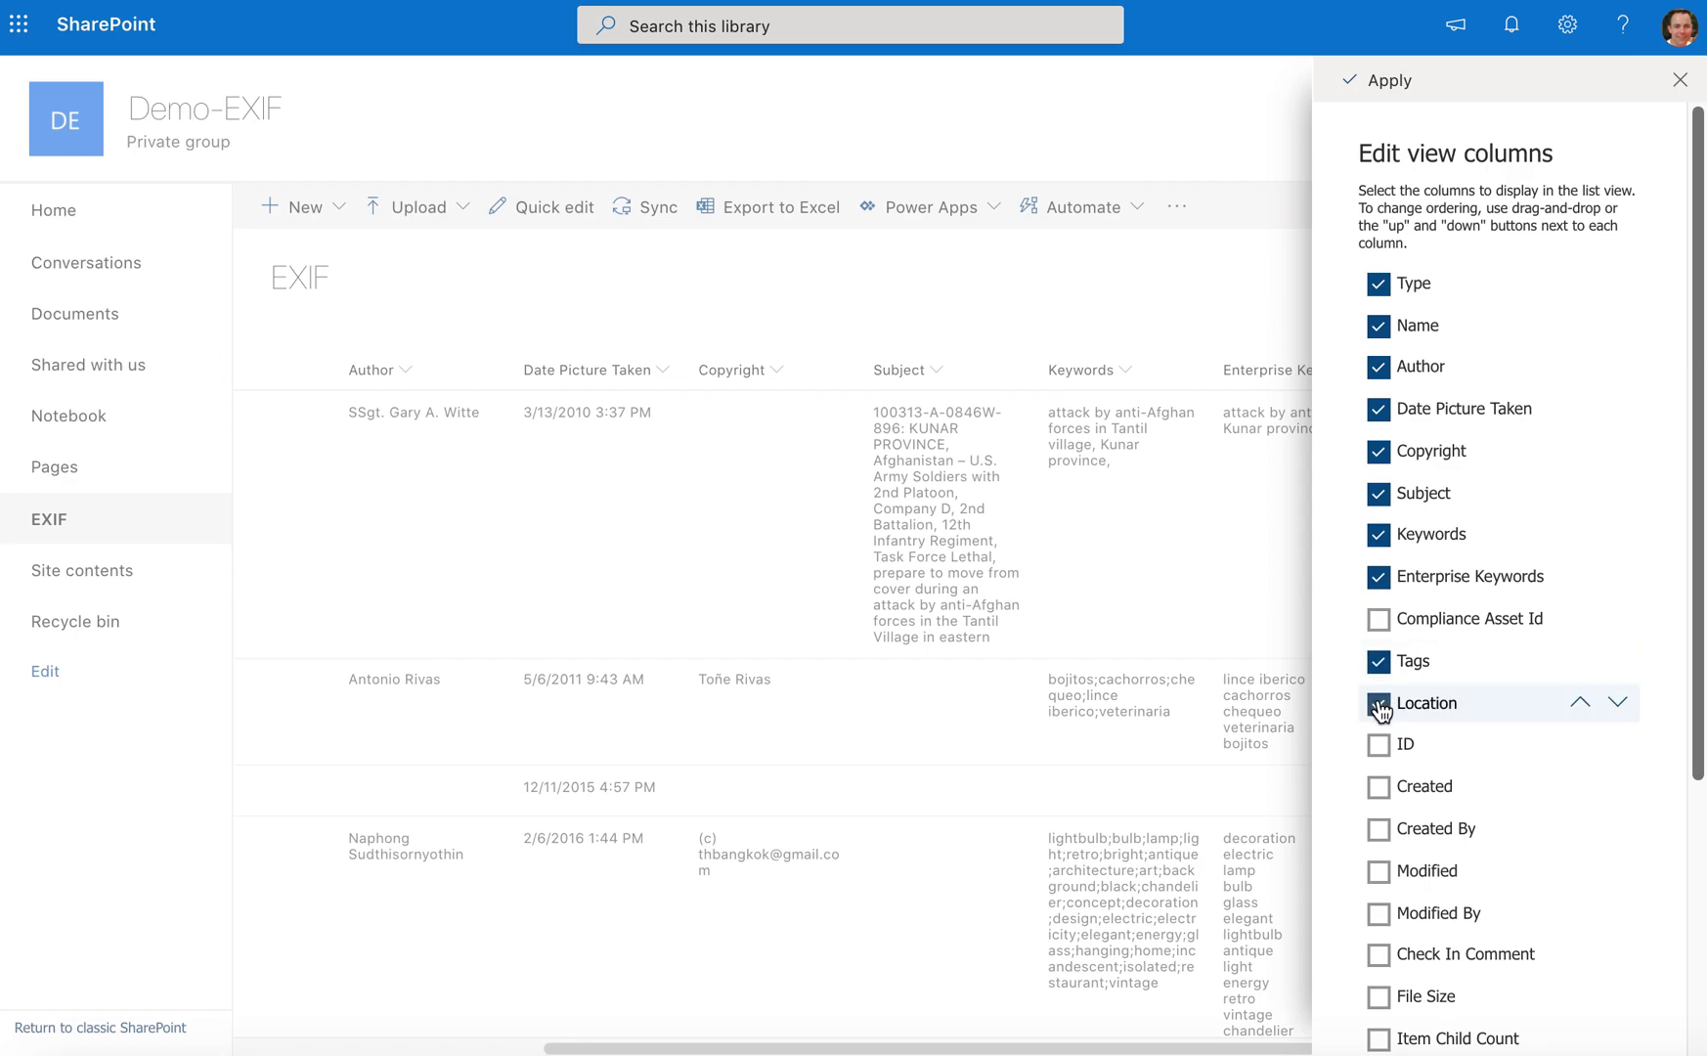
left_click(1378, 703)
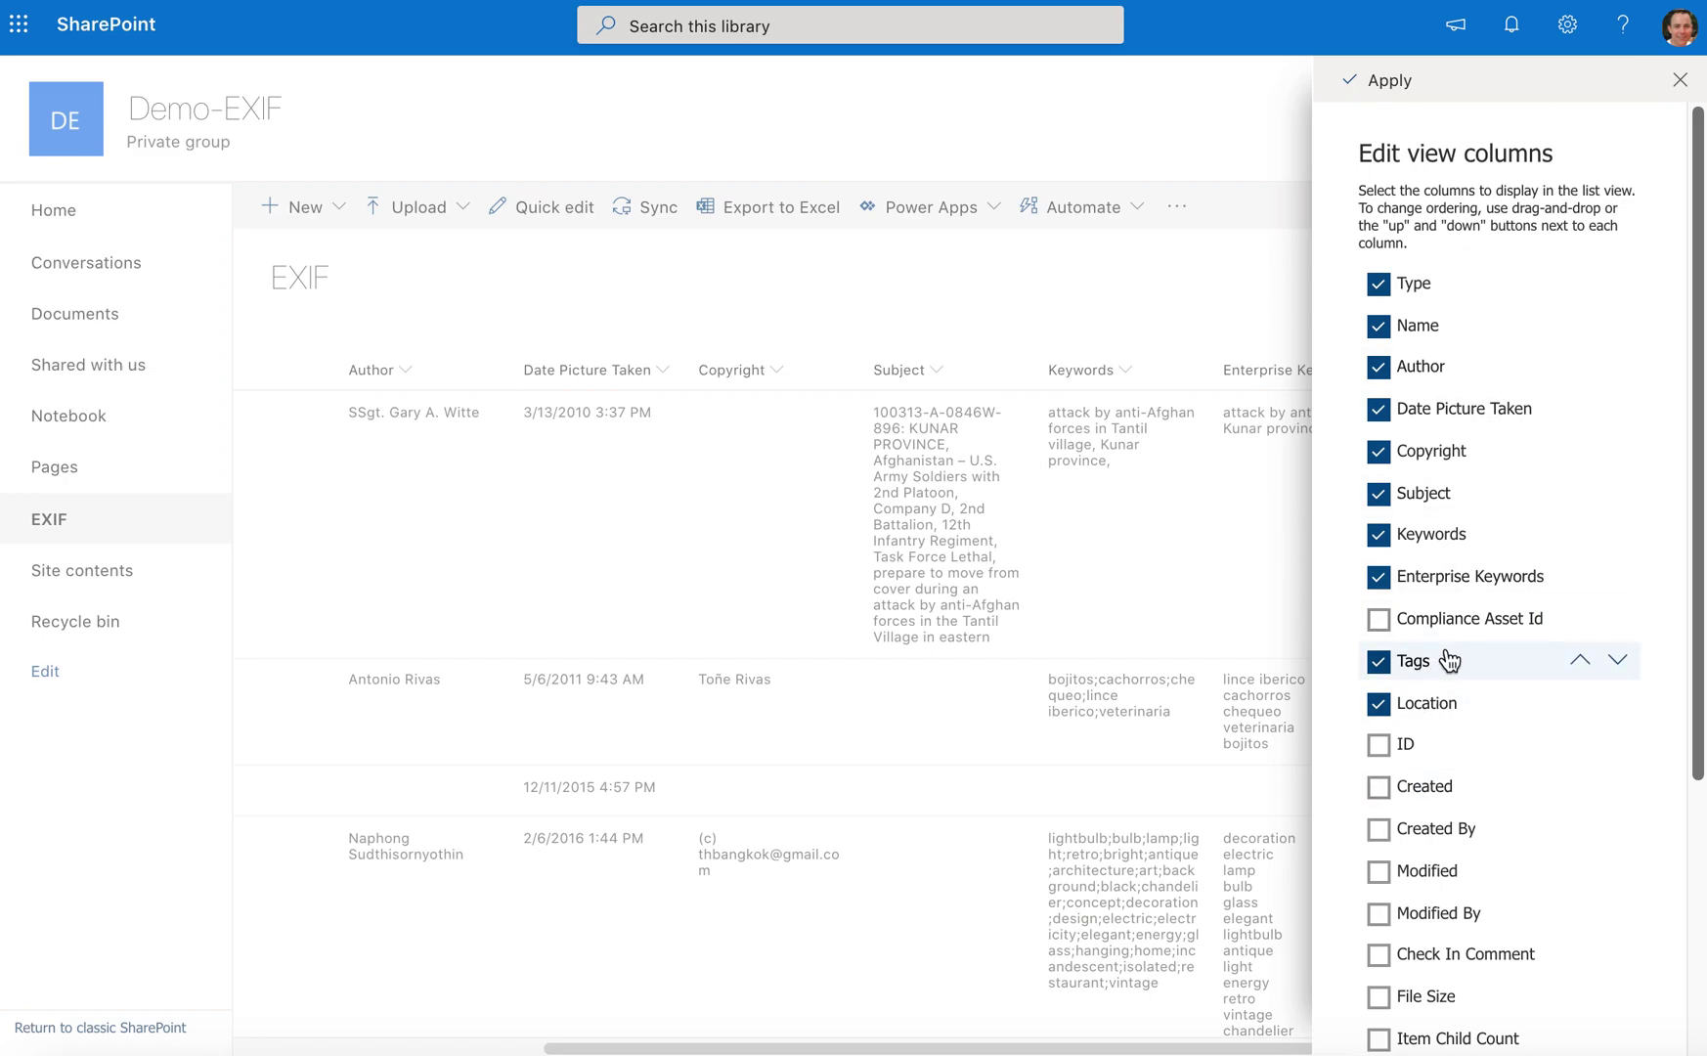
left_click(1386, 80)
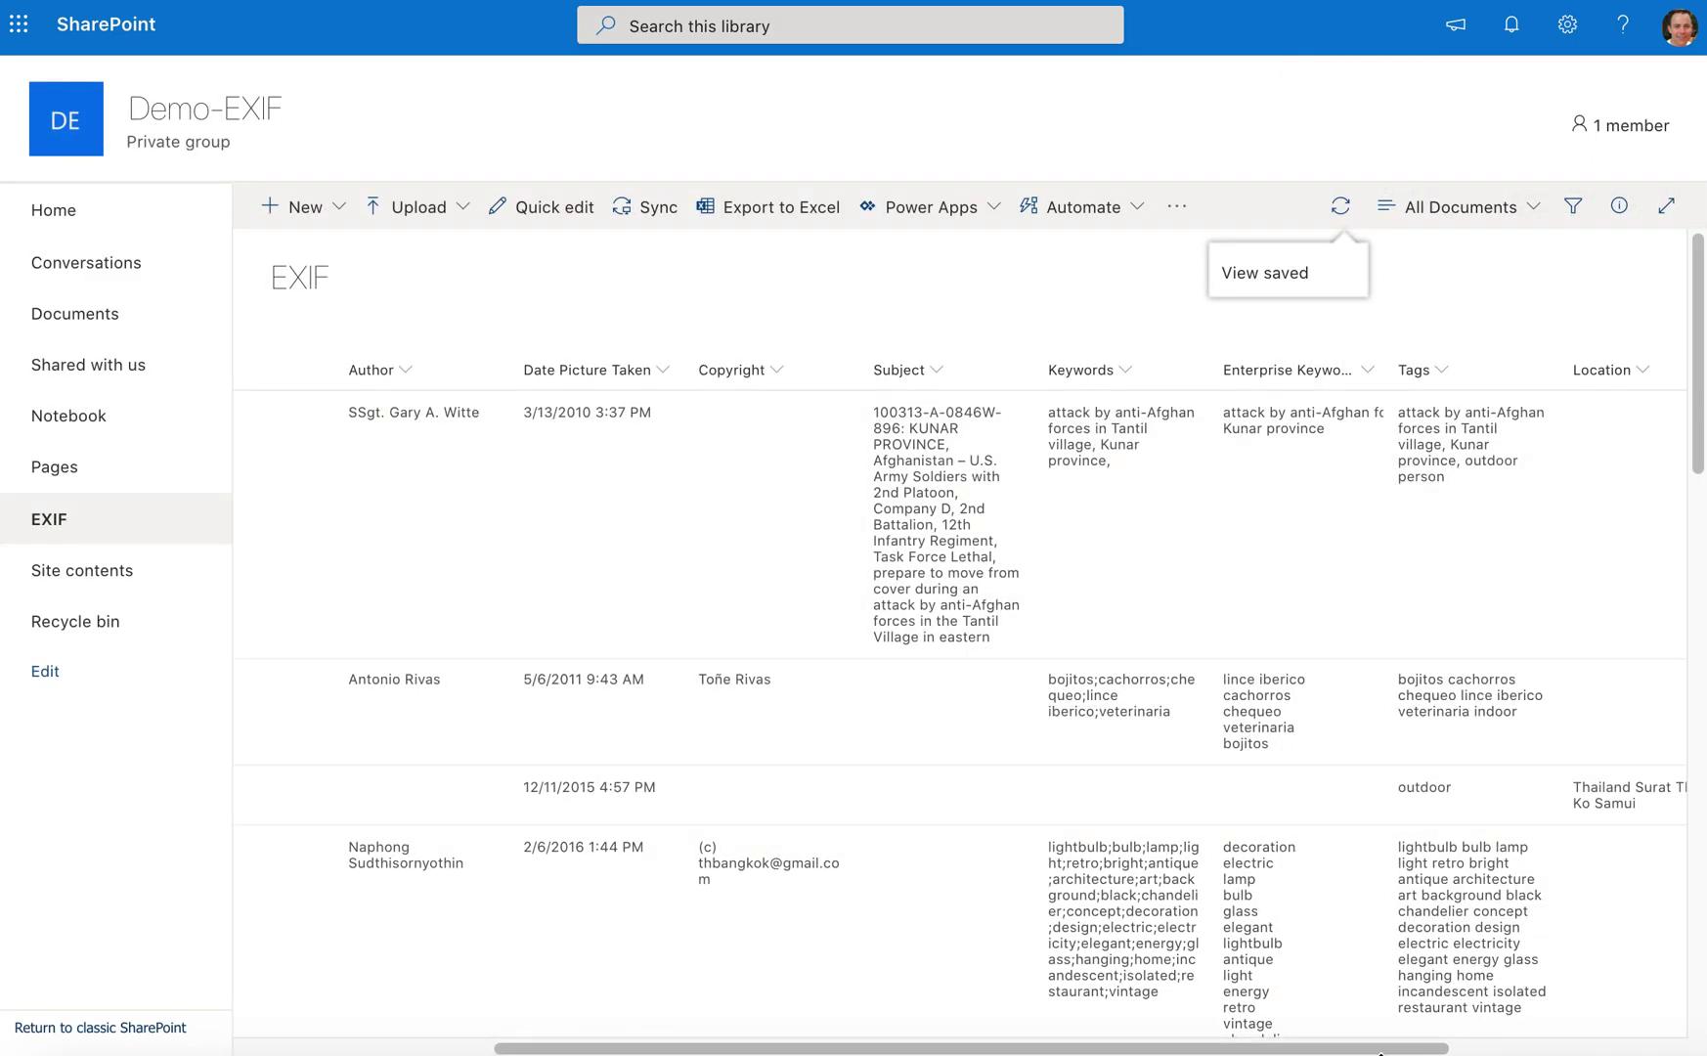
scroll(1398, 1048, "right", 5)
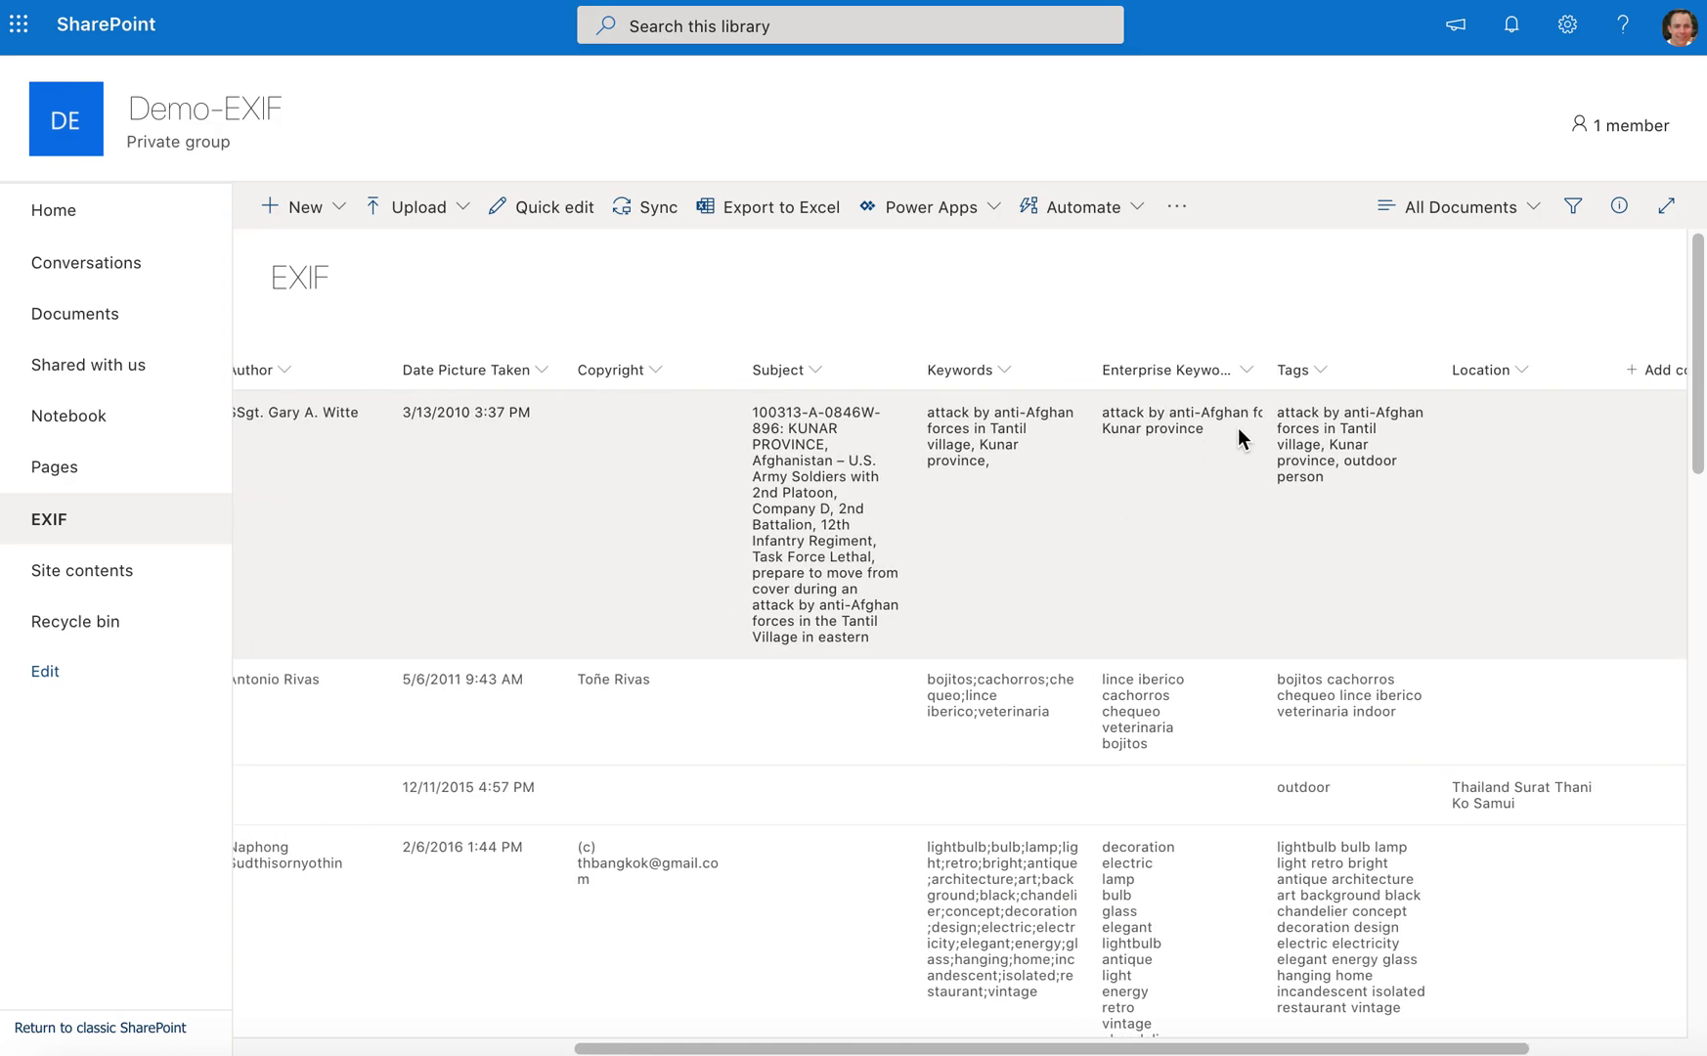
scroll(1269, 418, "left", 5)
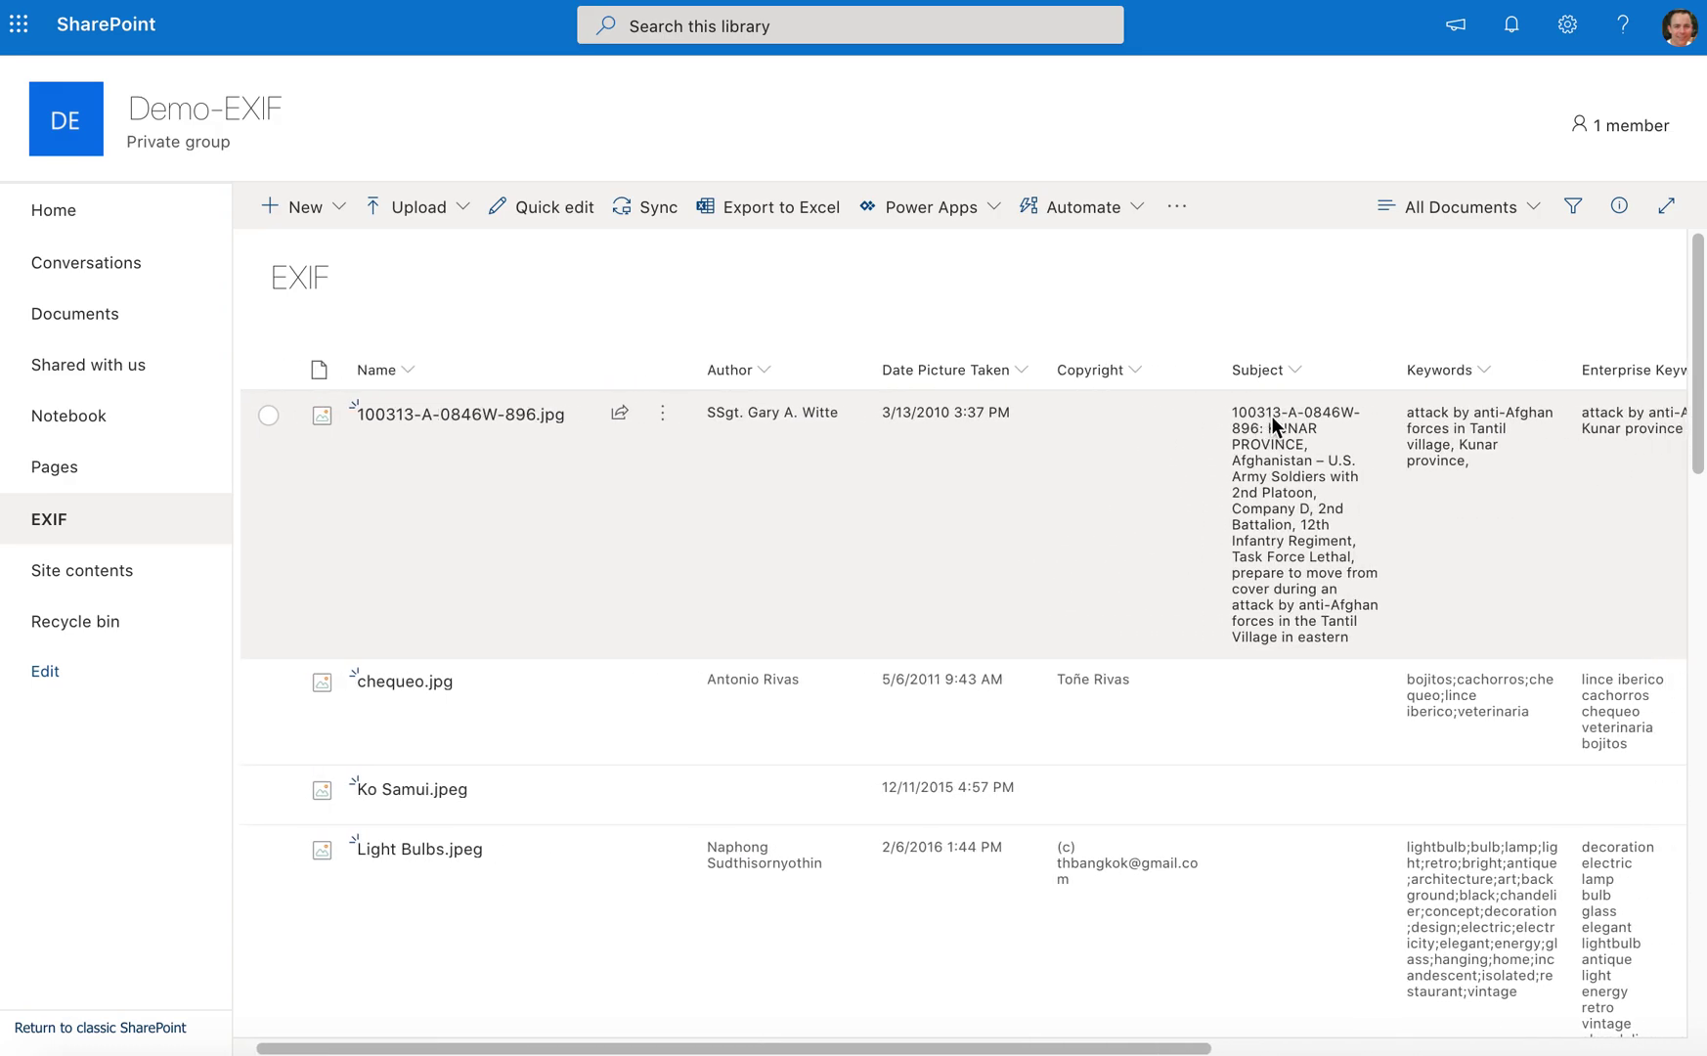
scroll(1271, 423, "right", 10)
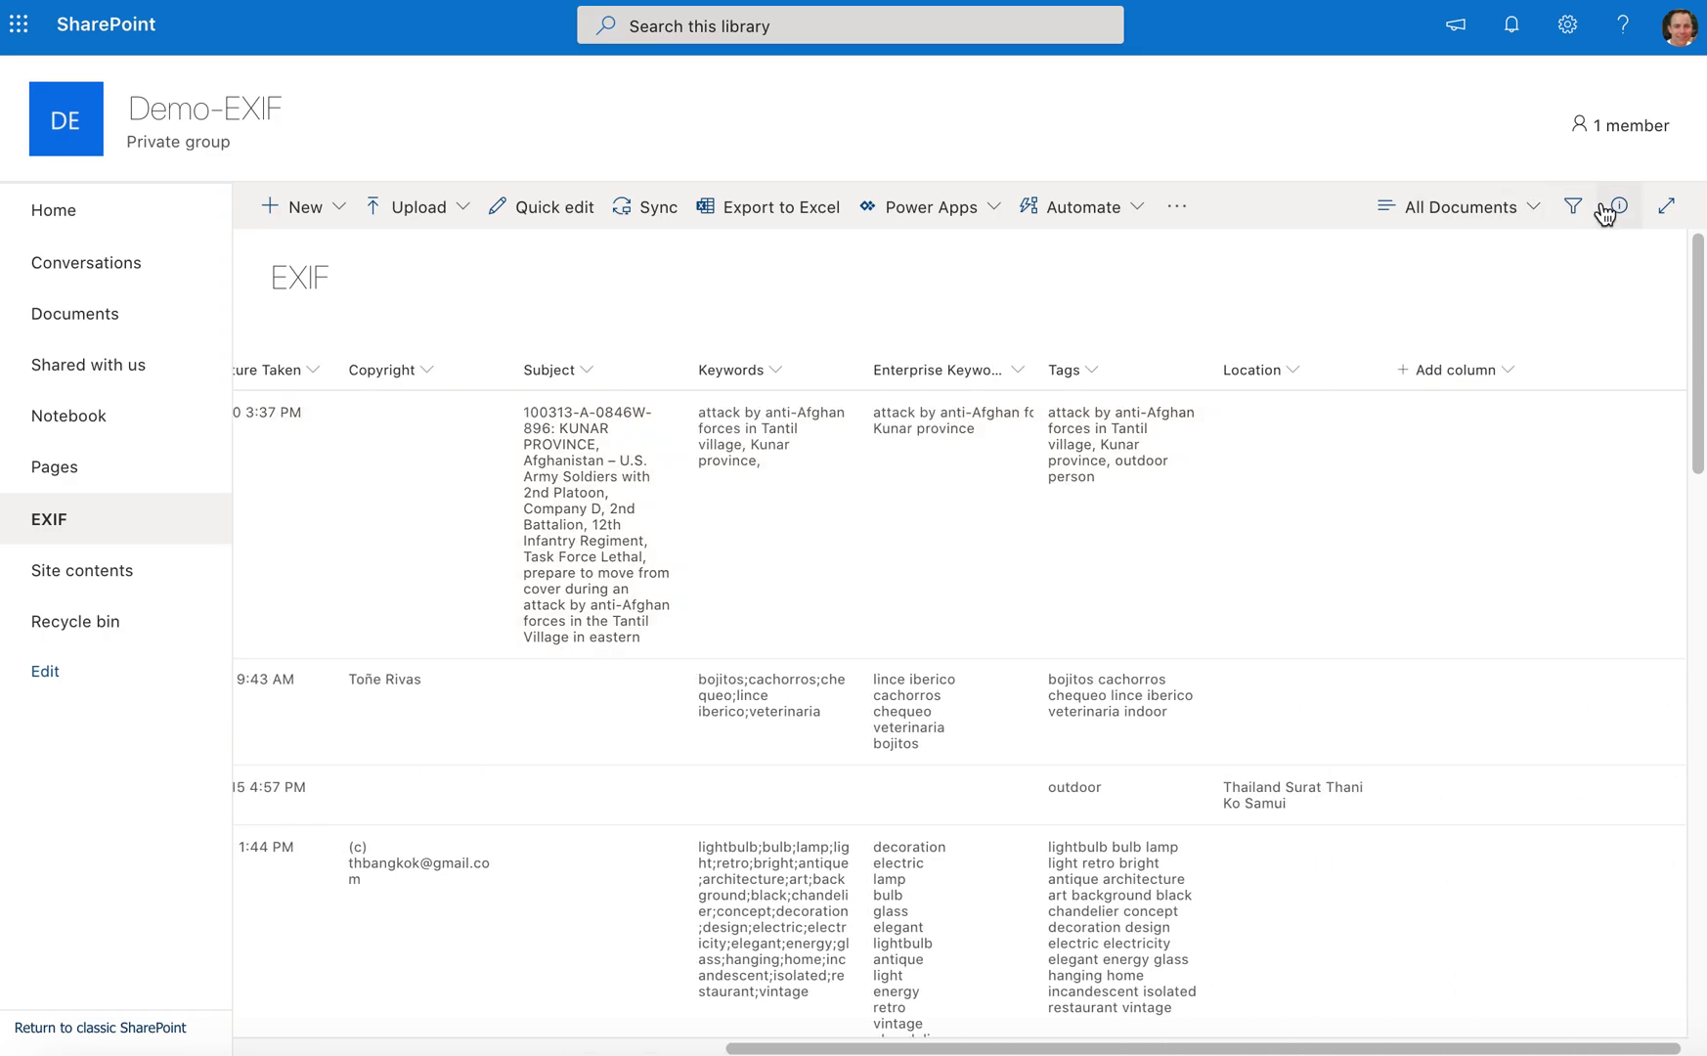
Step: Switch the EXIF library to the Tiles layout so the ten photos appear as thumbnails
left_click(1485, 207)
left_click(1482, 329)
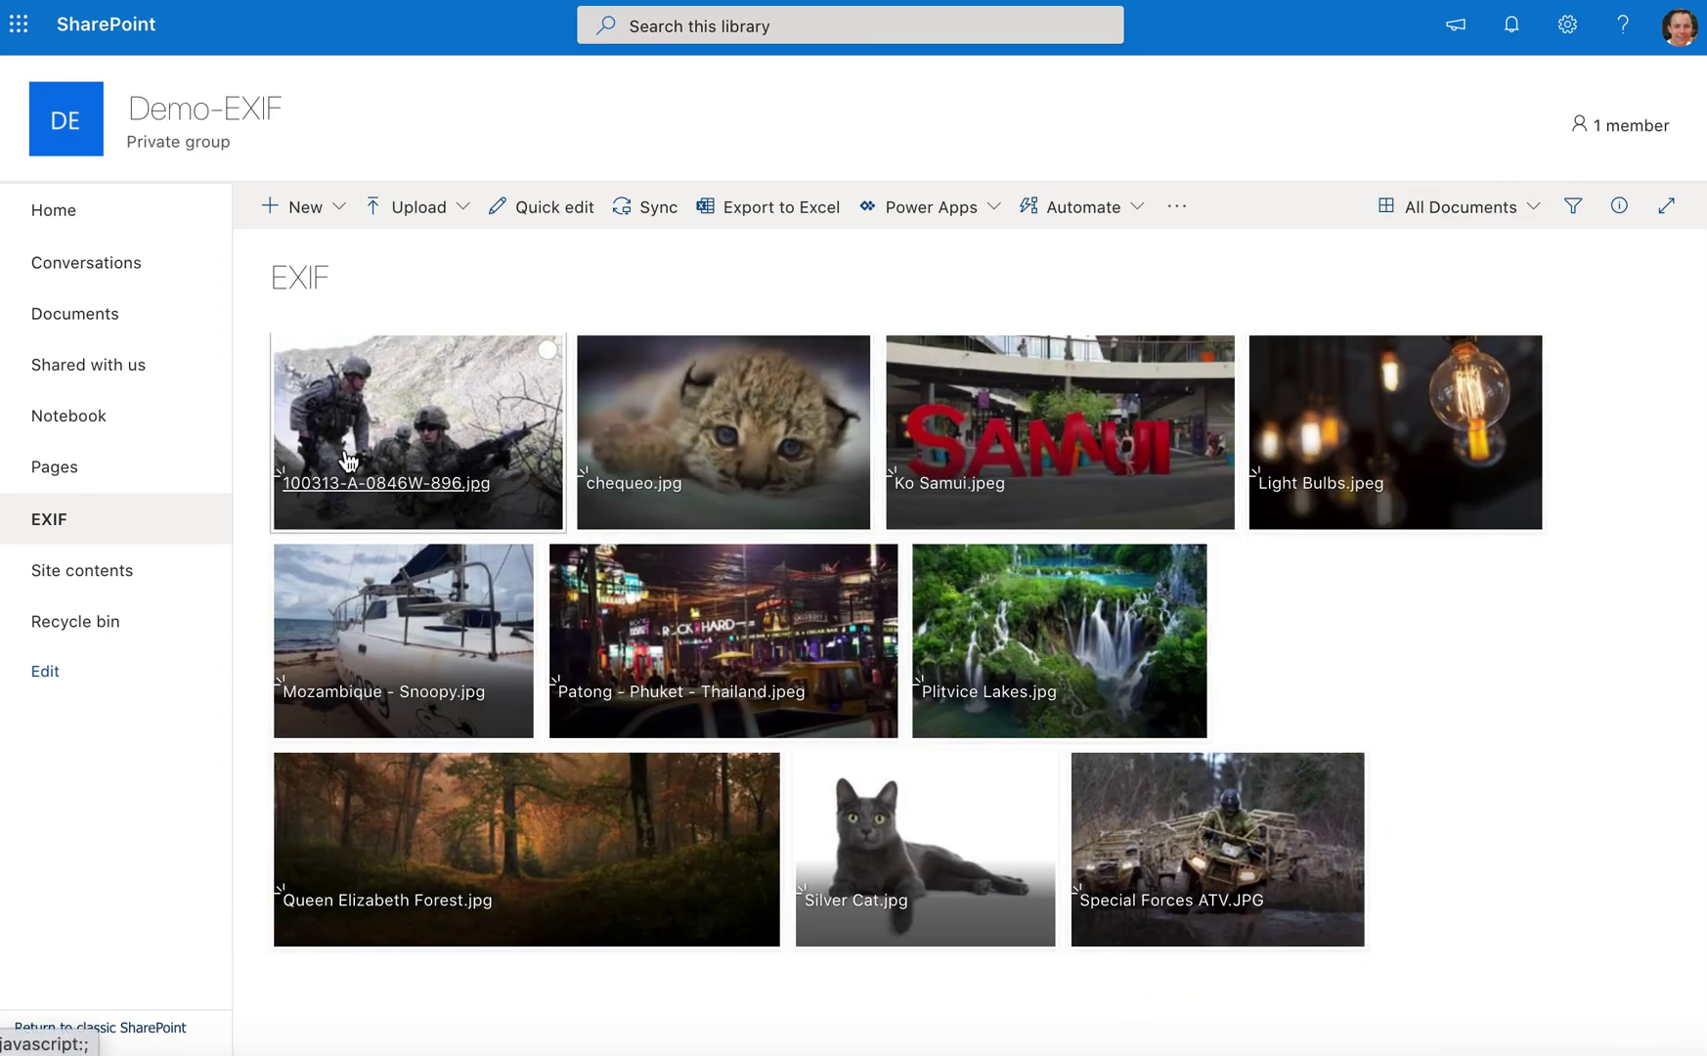
mouse_move(496, 431)
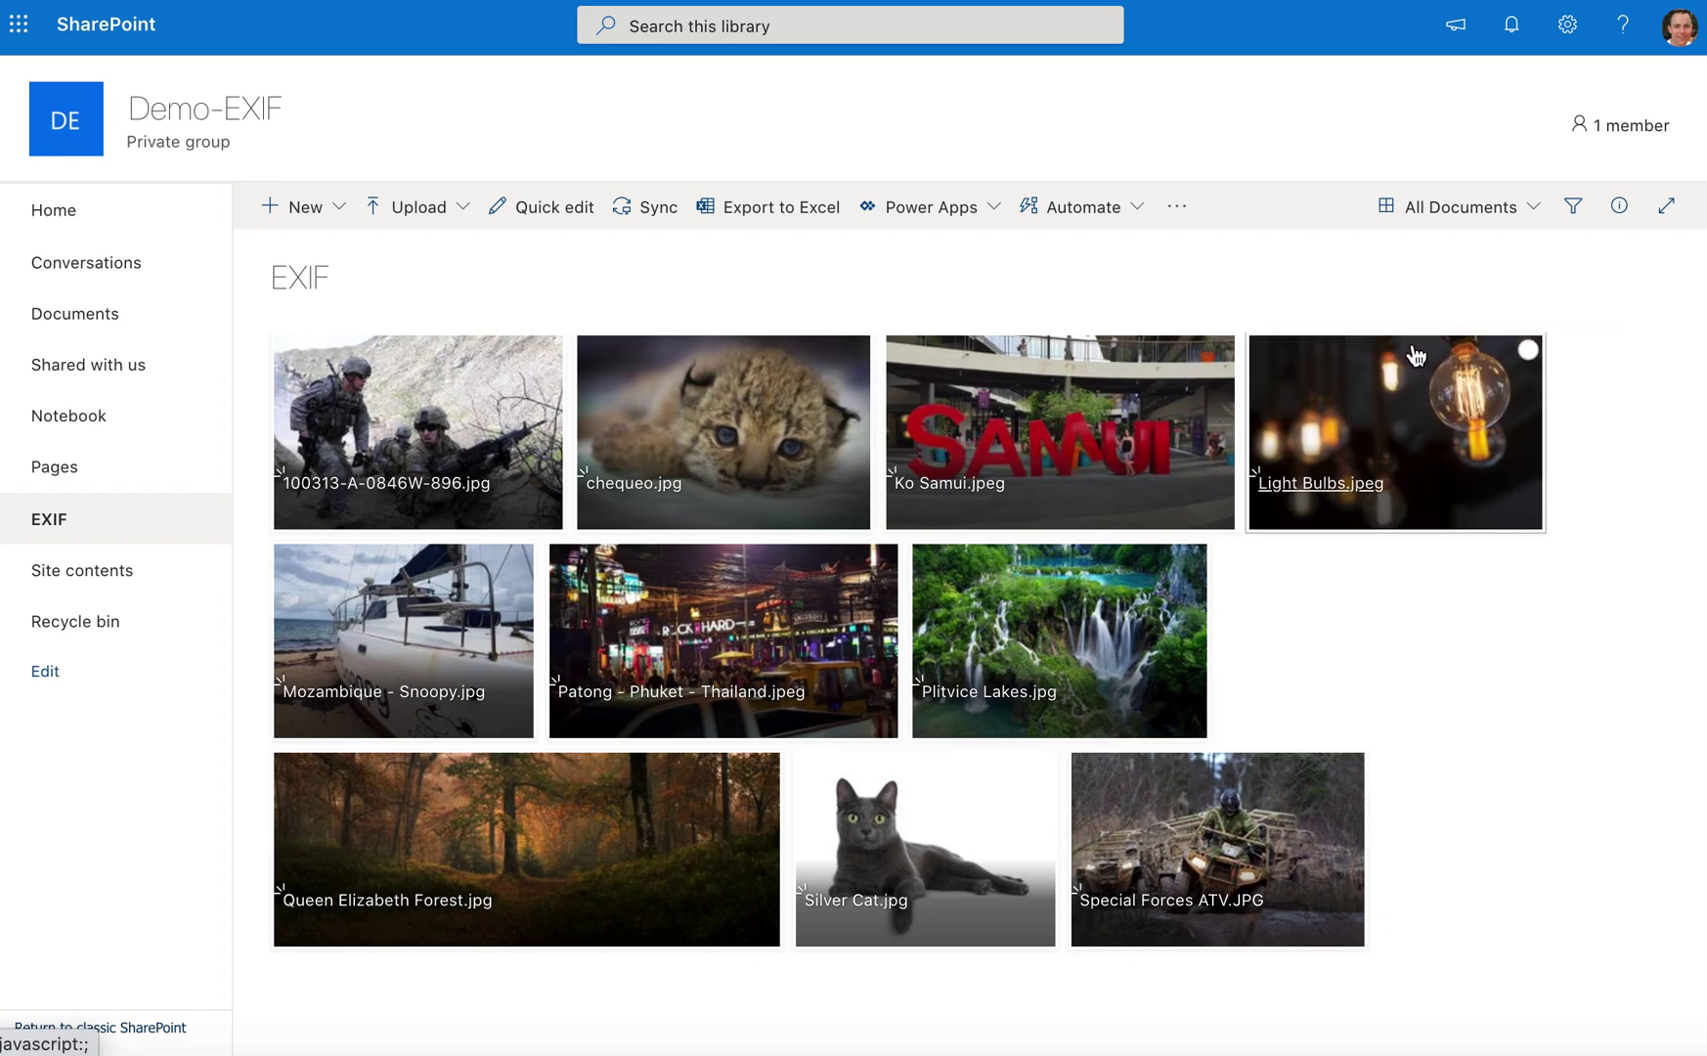
left_click(1457, 201)
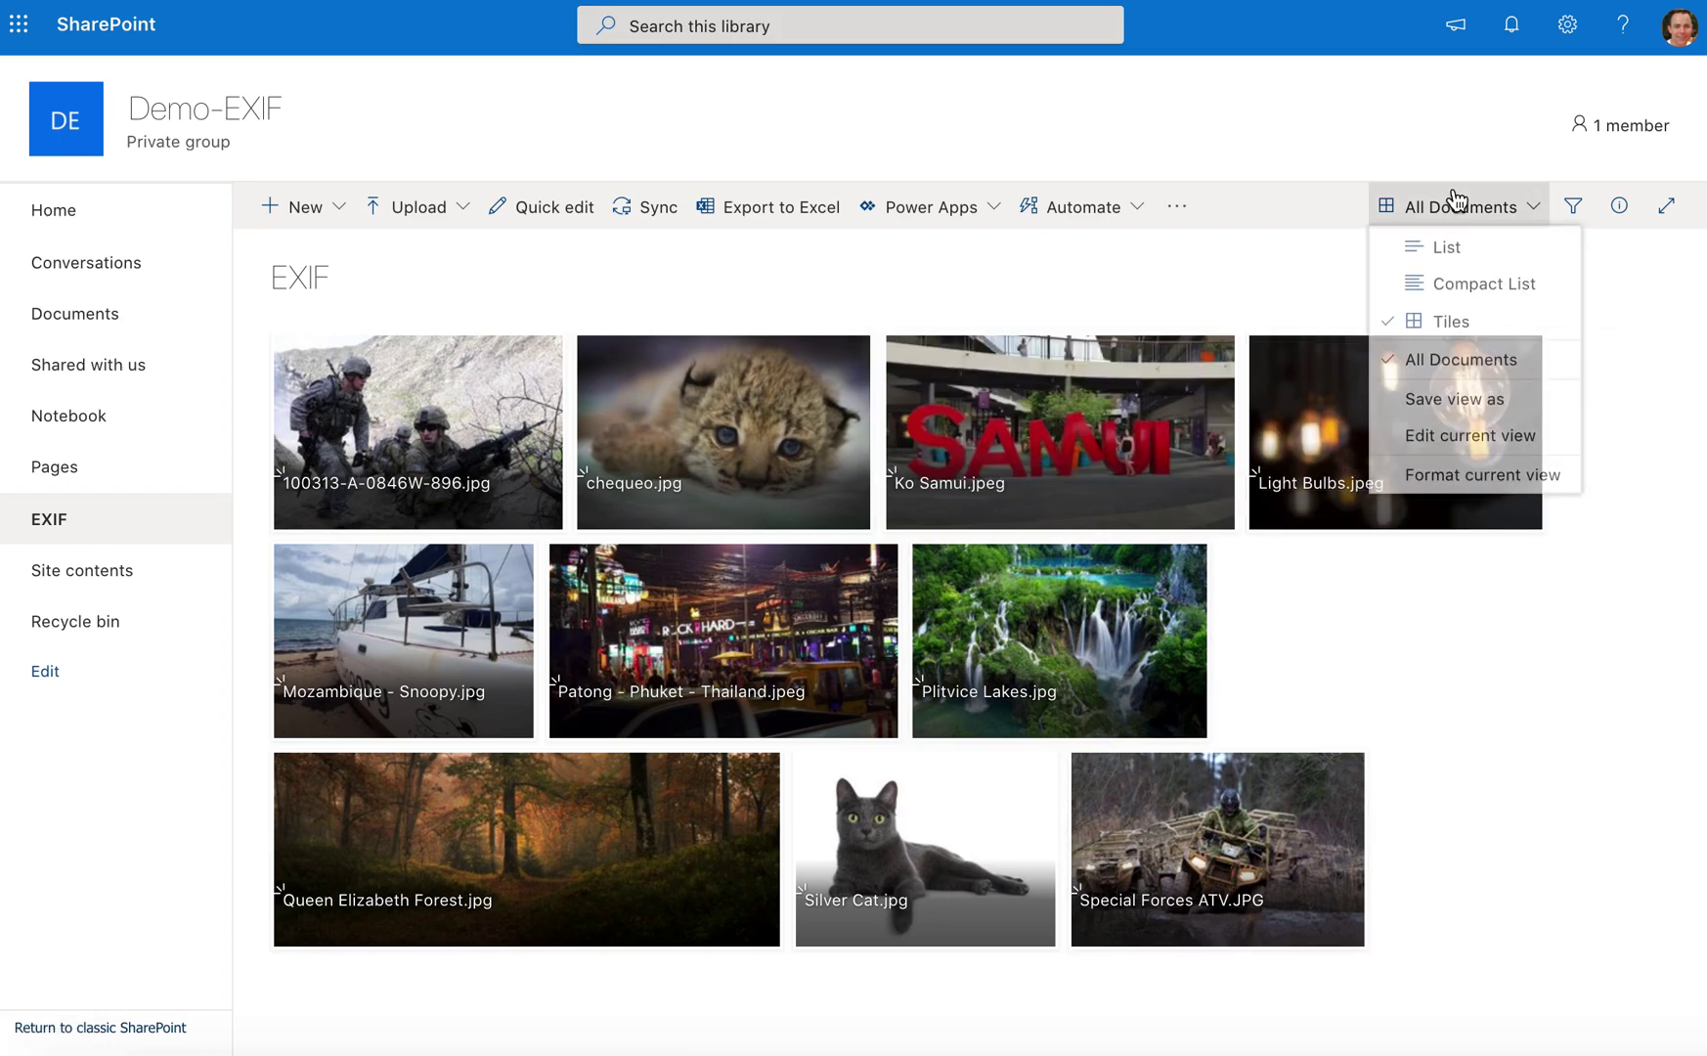
left_click(1476, 255)
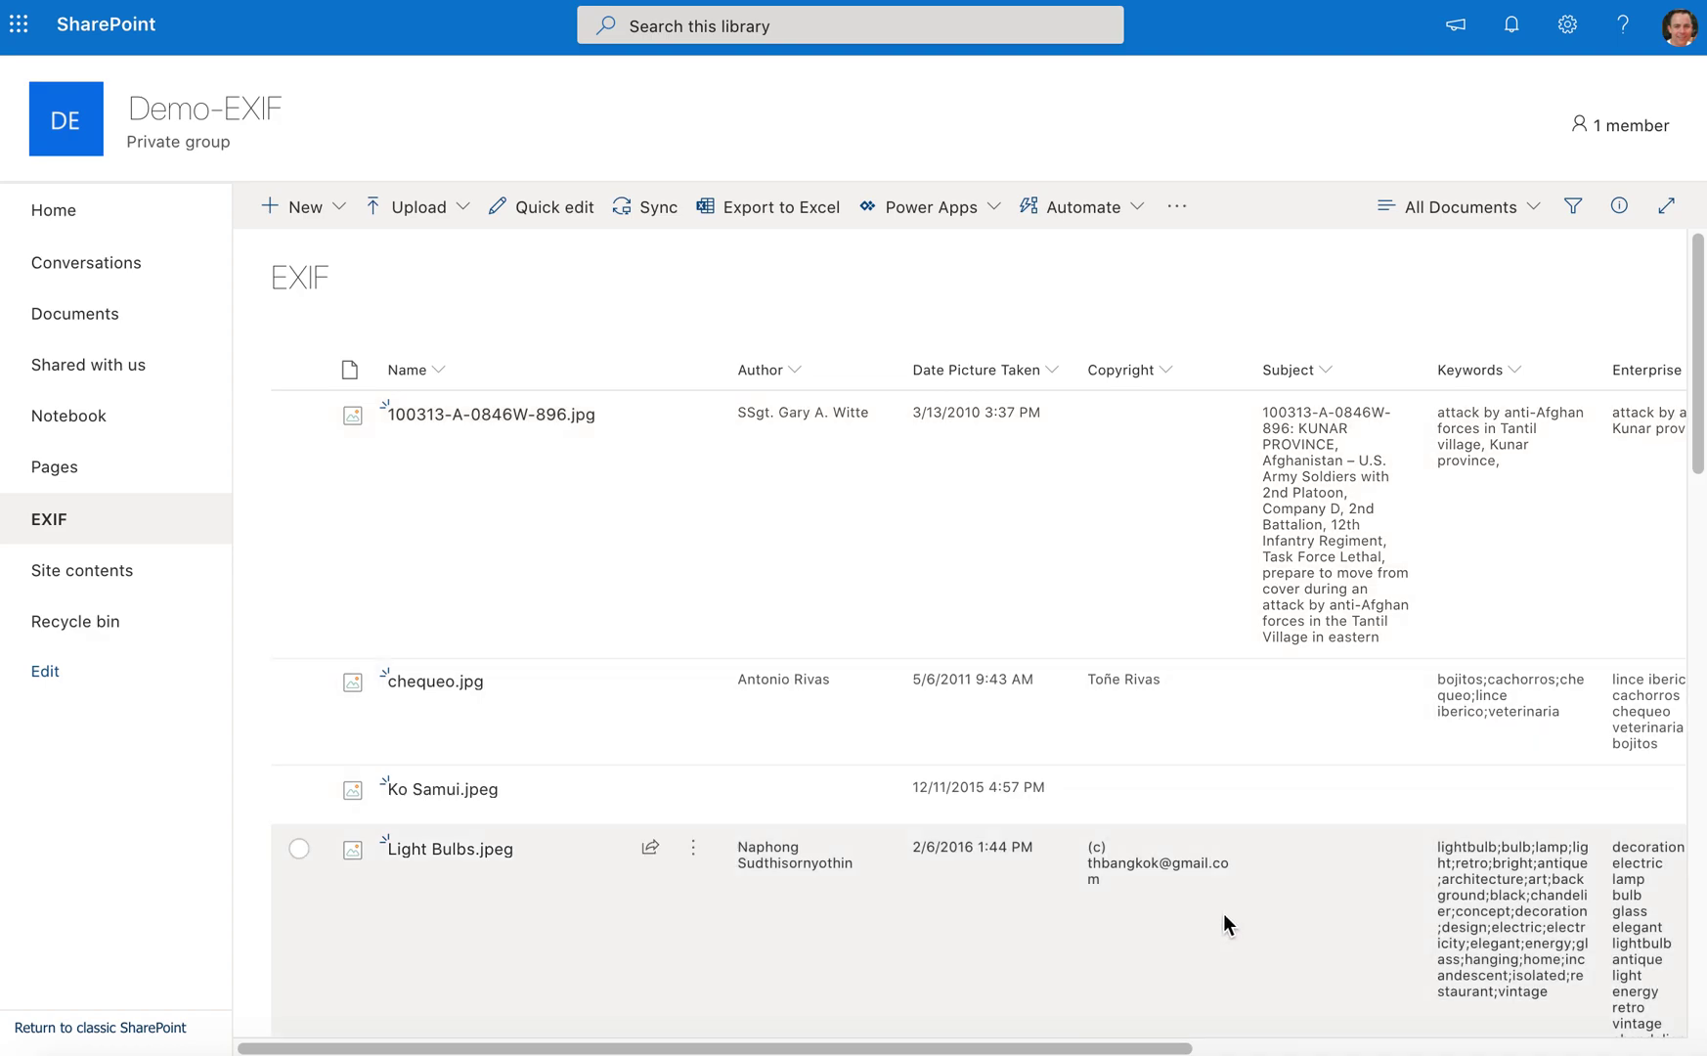
scroll(1188, 920, "right", 8)
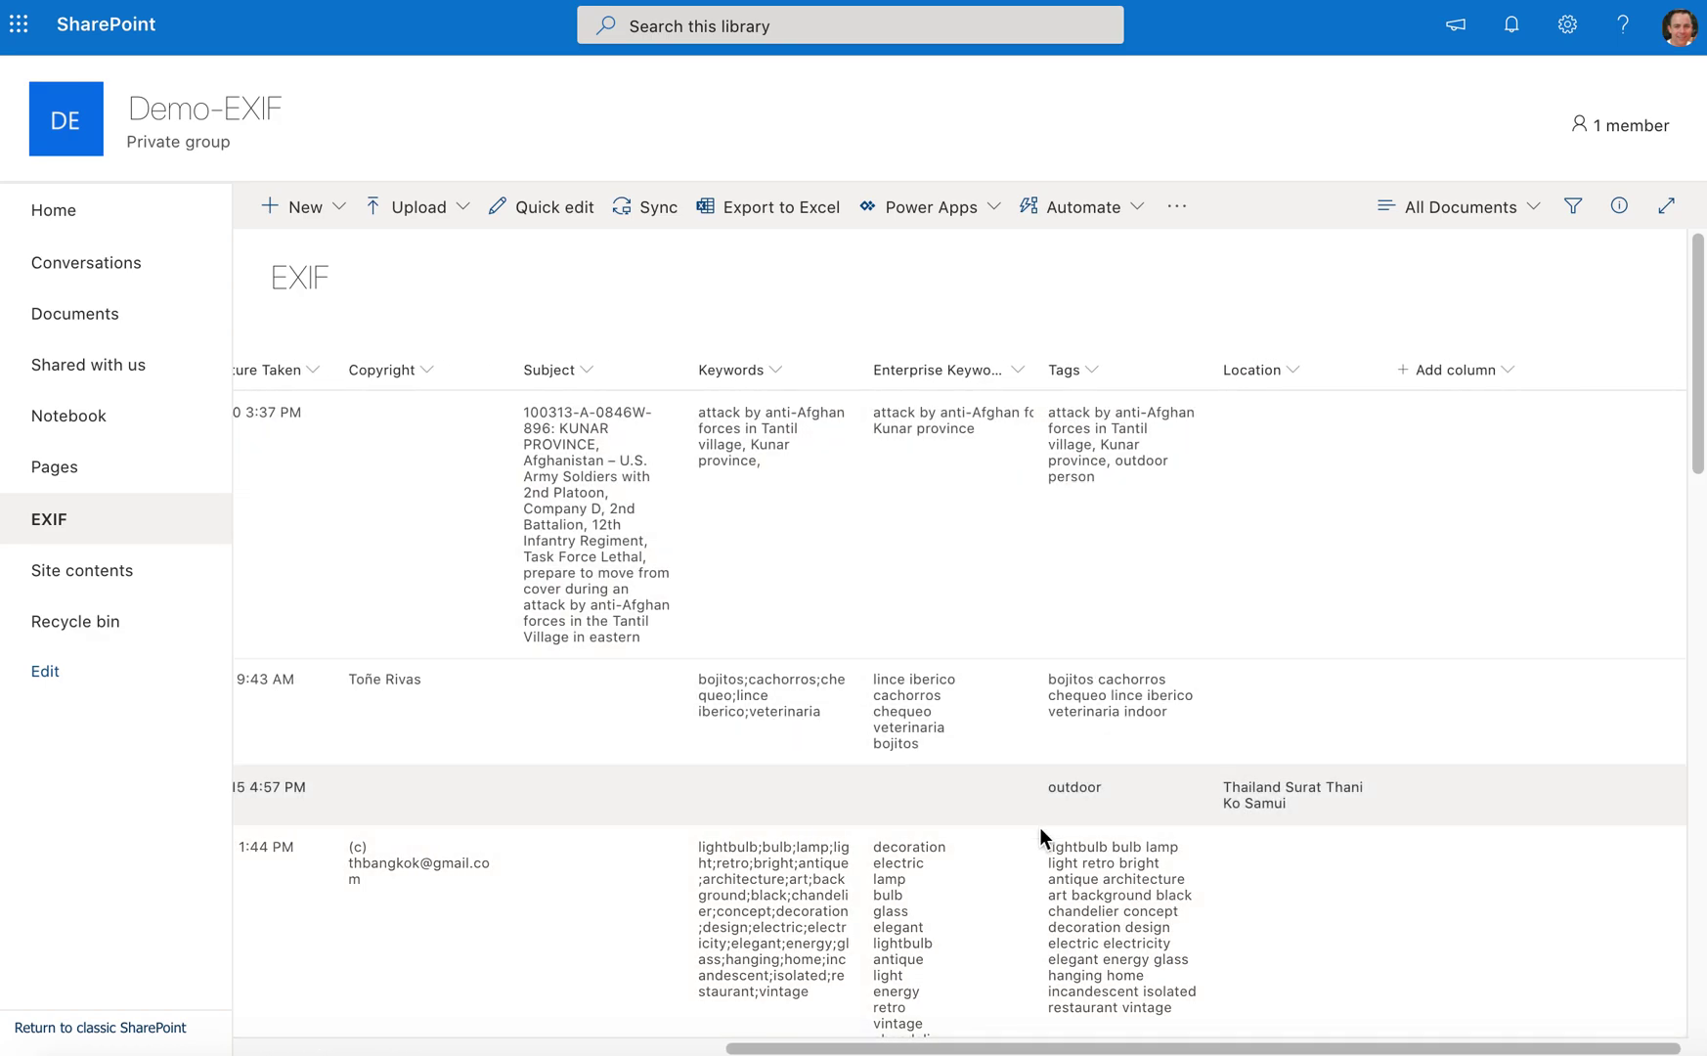
scroll(1085, 841, "down", 1)
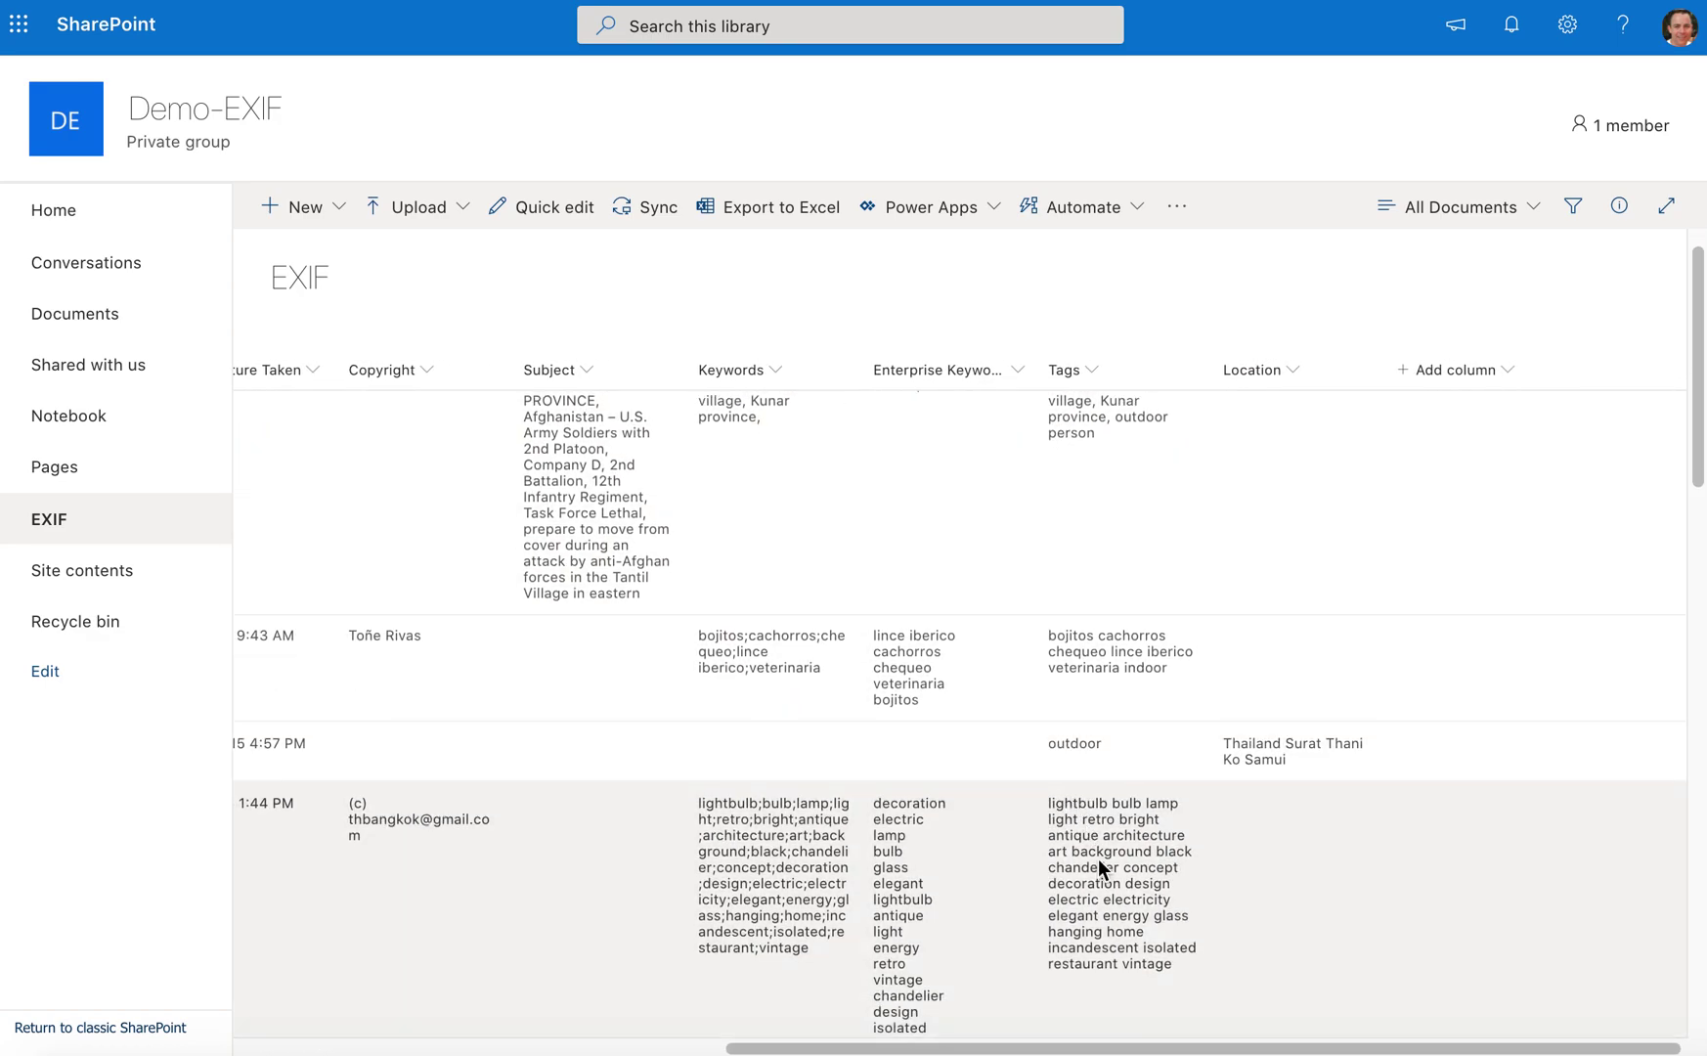
scroll(1100, 949, "down", 5)
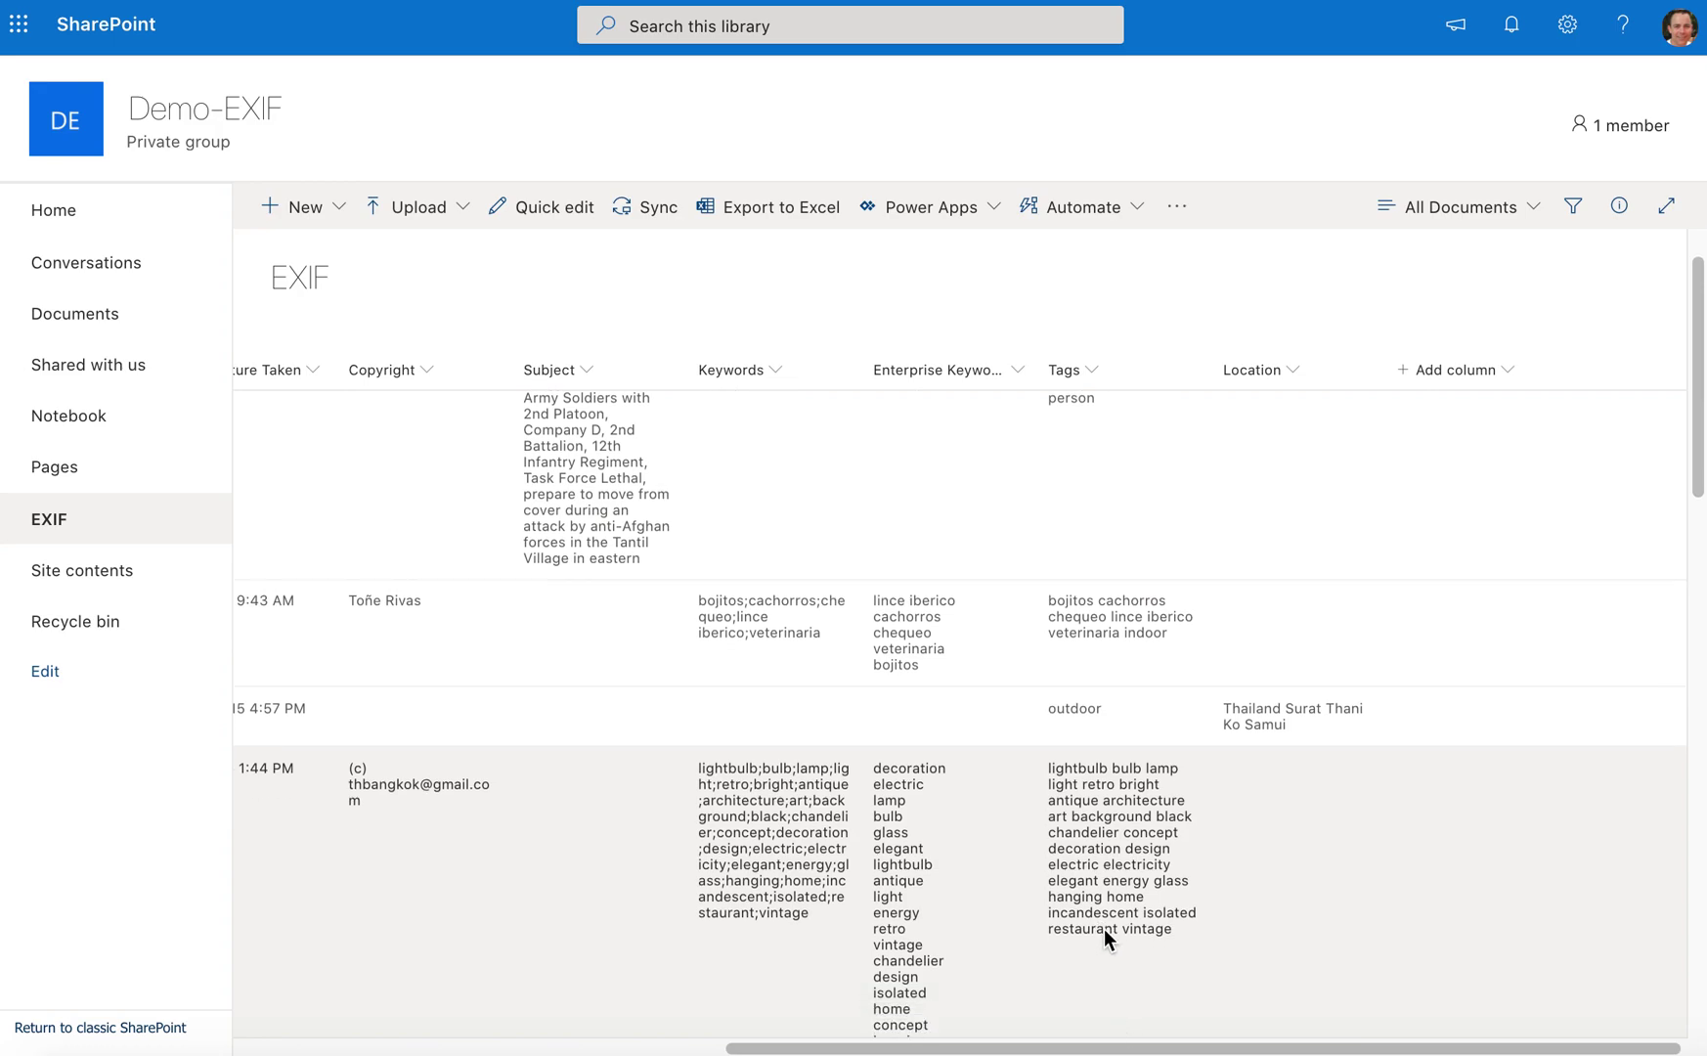
scroll(1103, 927, "down", 7)
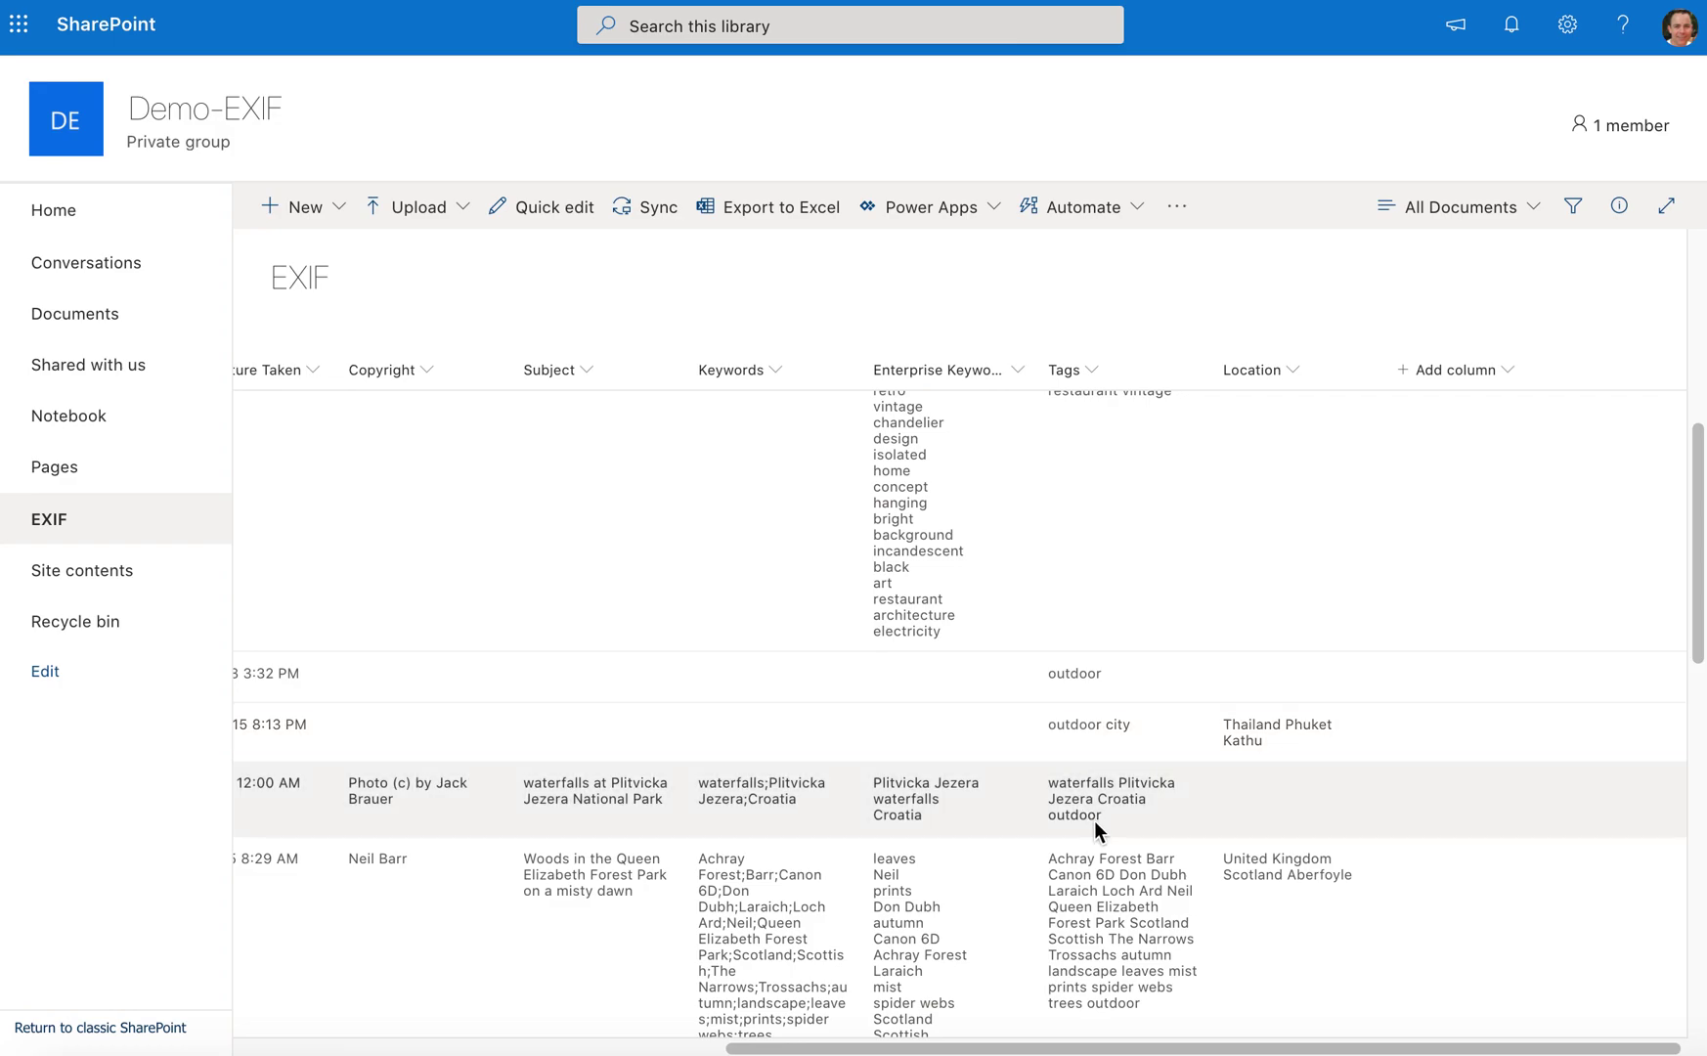
scroll(1102, 833, "down", 4)
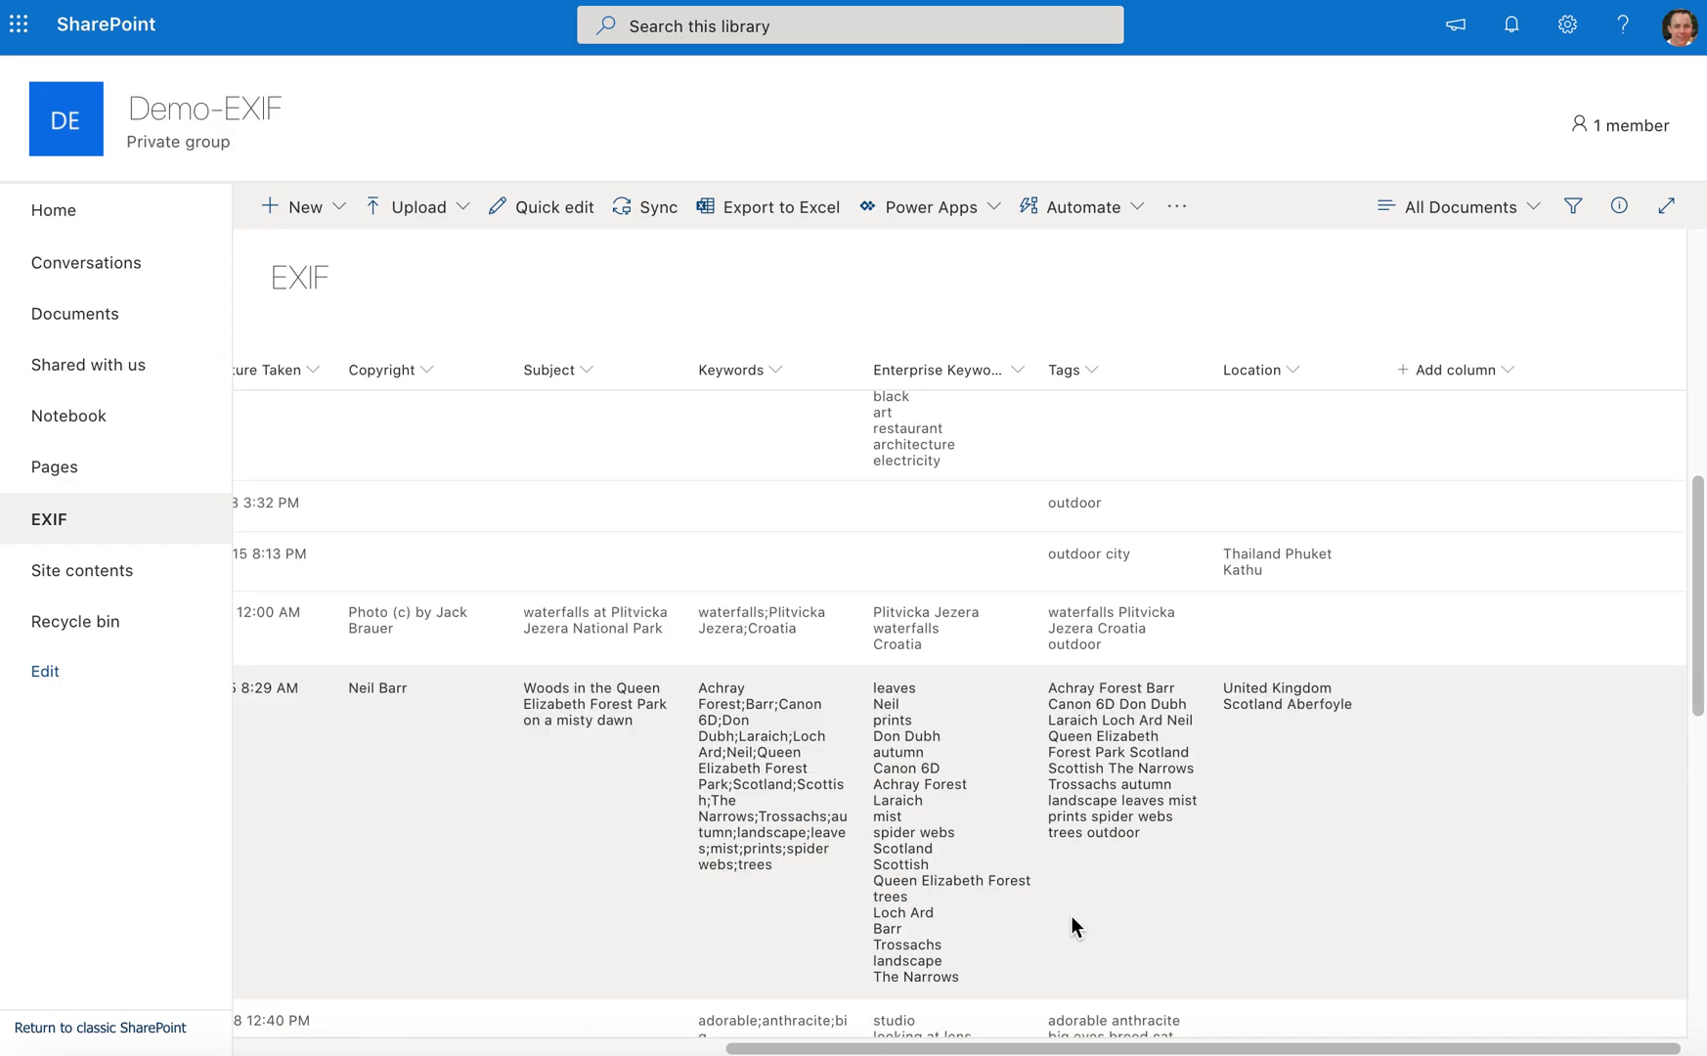
scroll(1131, 878, "down", 5)
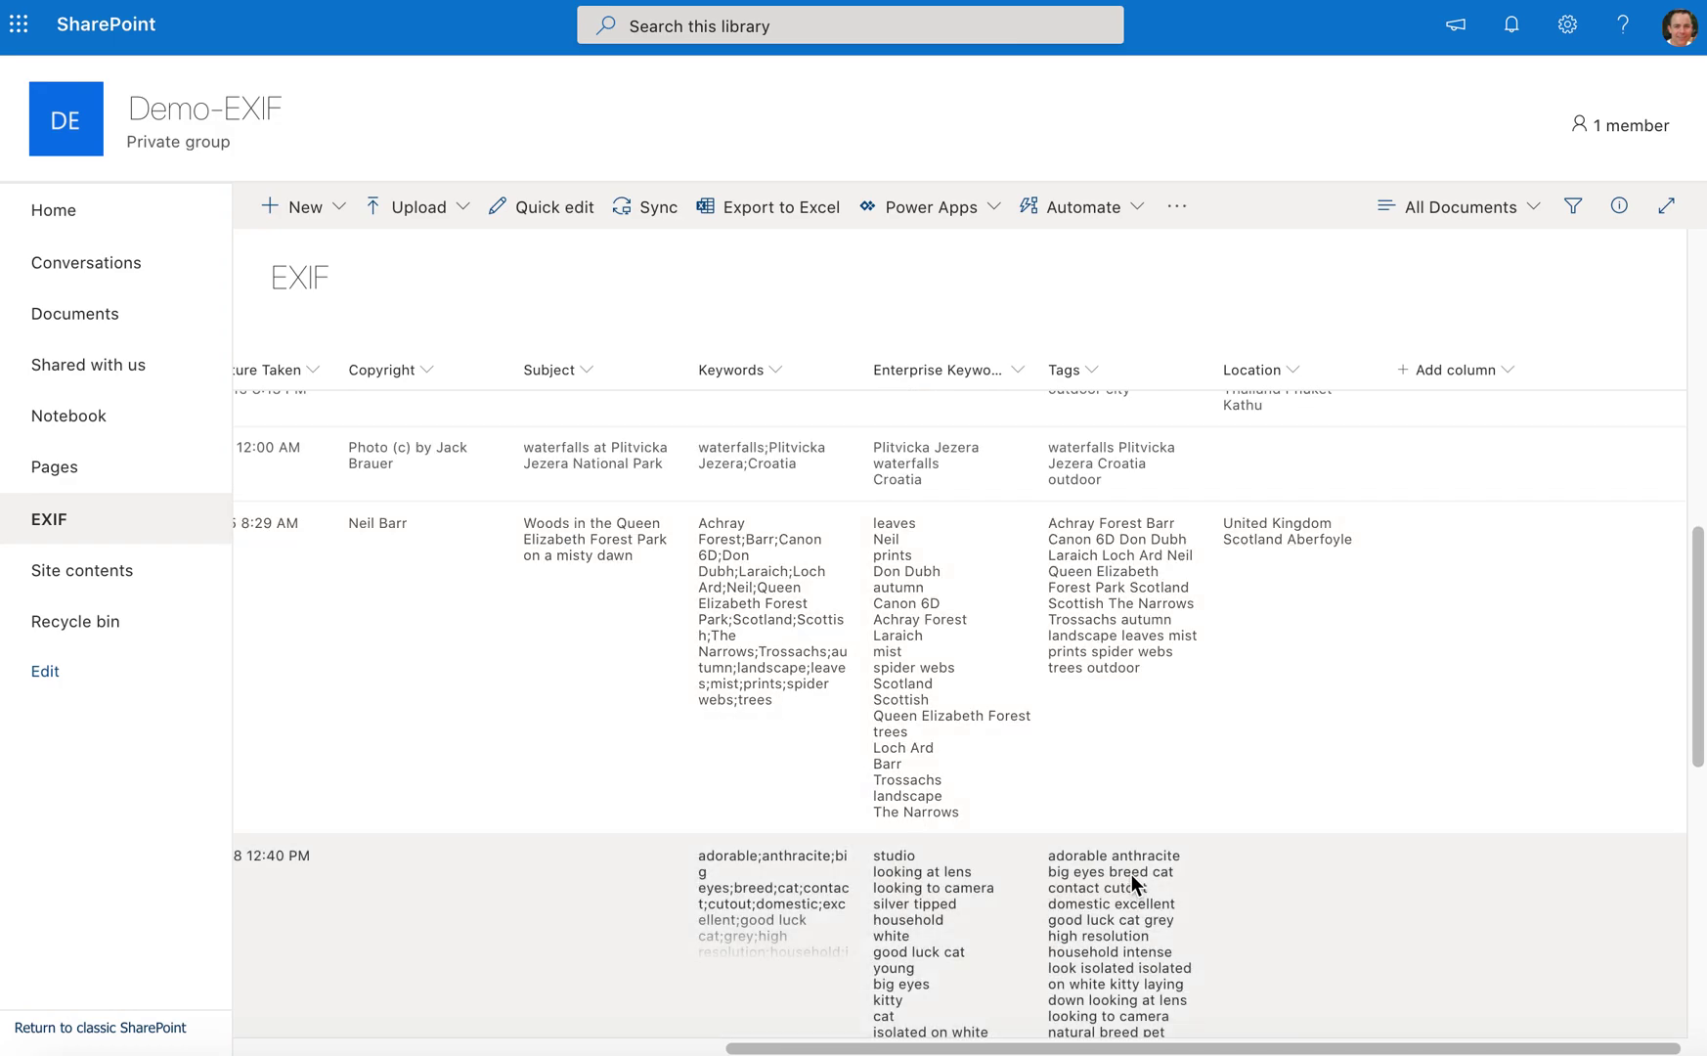
scroll(1124, 867, "up", 18)
scroll(1095, 826, "up", 2)
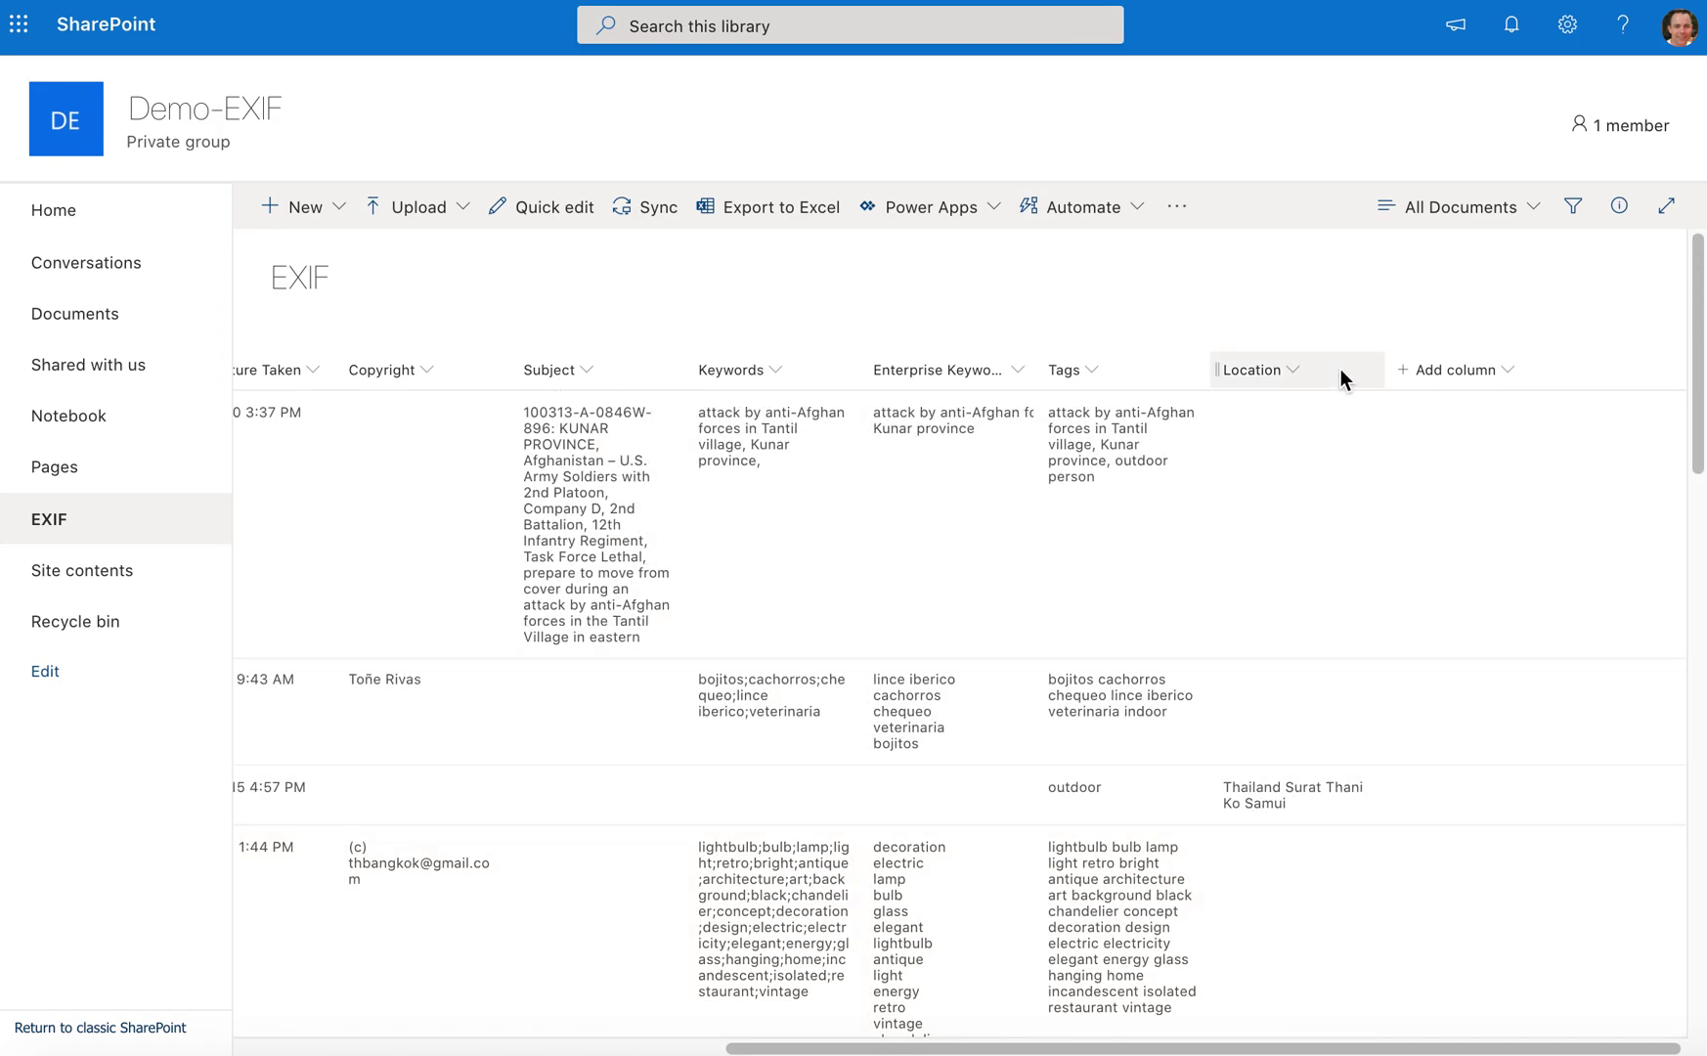
scroll(1333, 463, "down", 4)
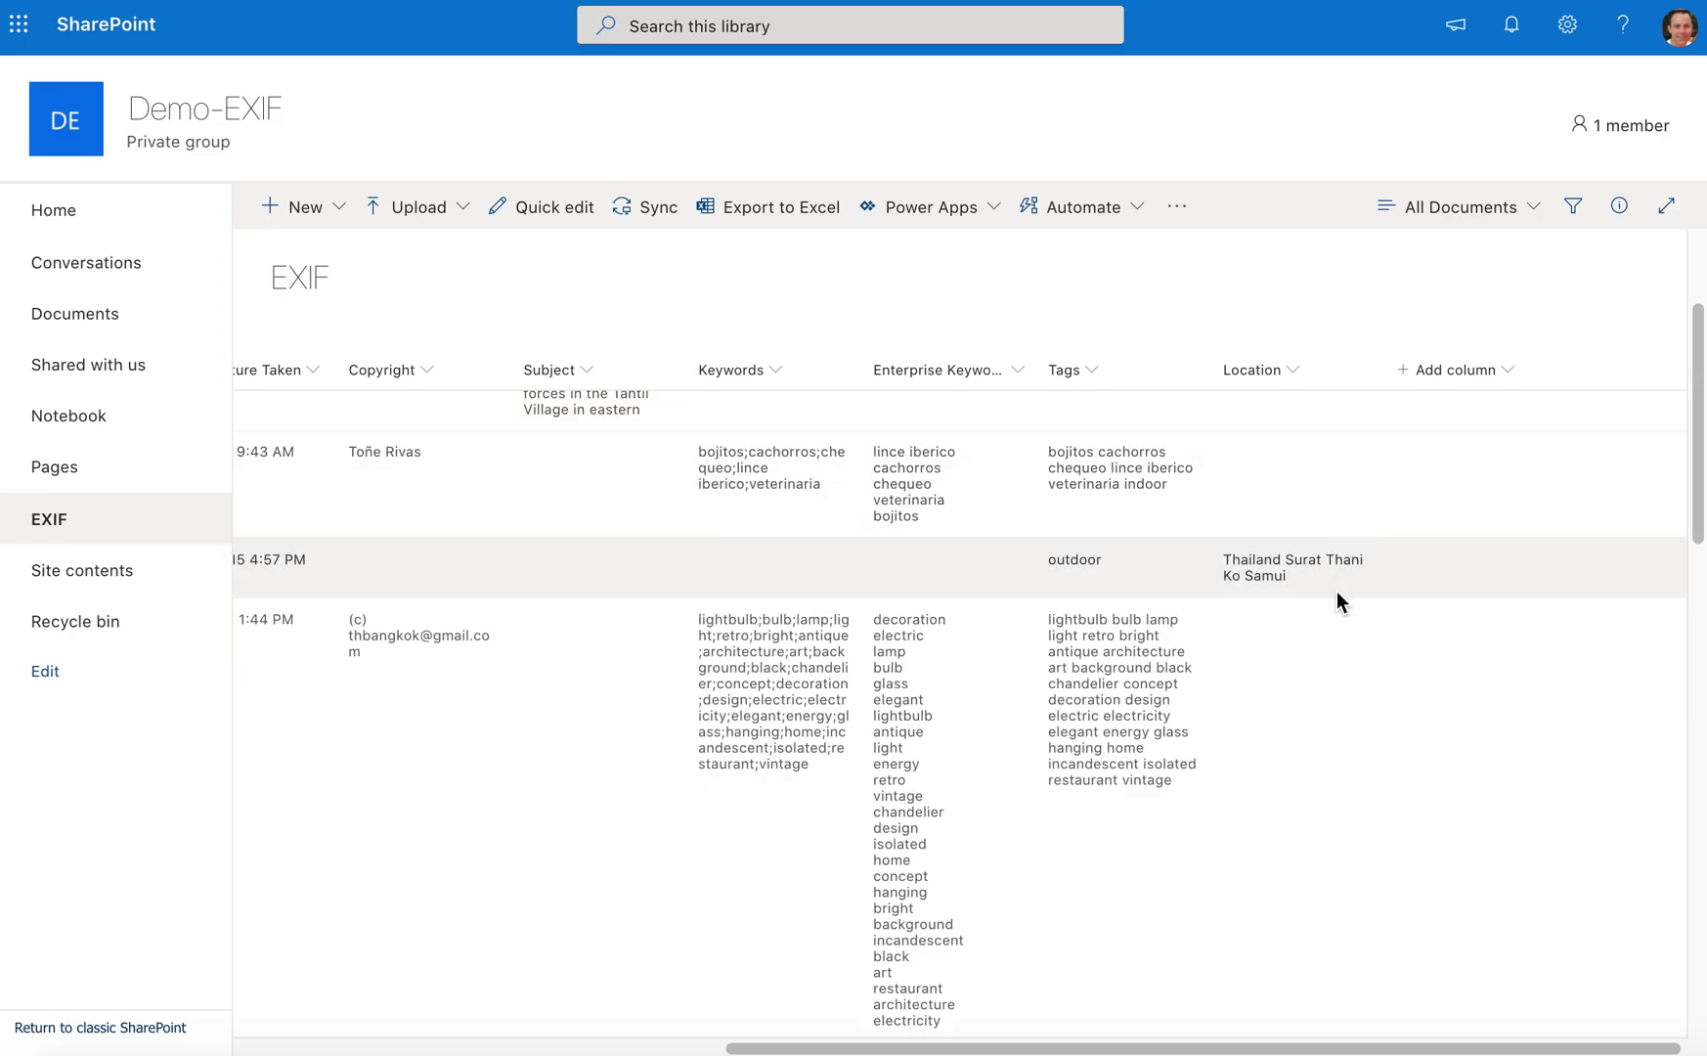
scroll(1326, 591, "down", 1)
scroll(1328, 577, "down", 4)
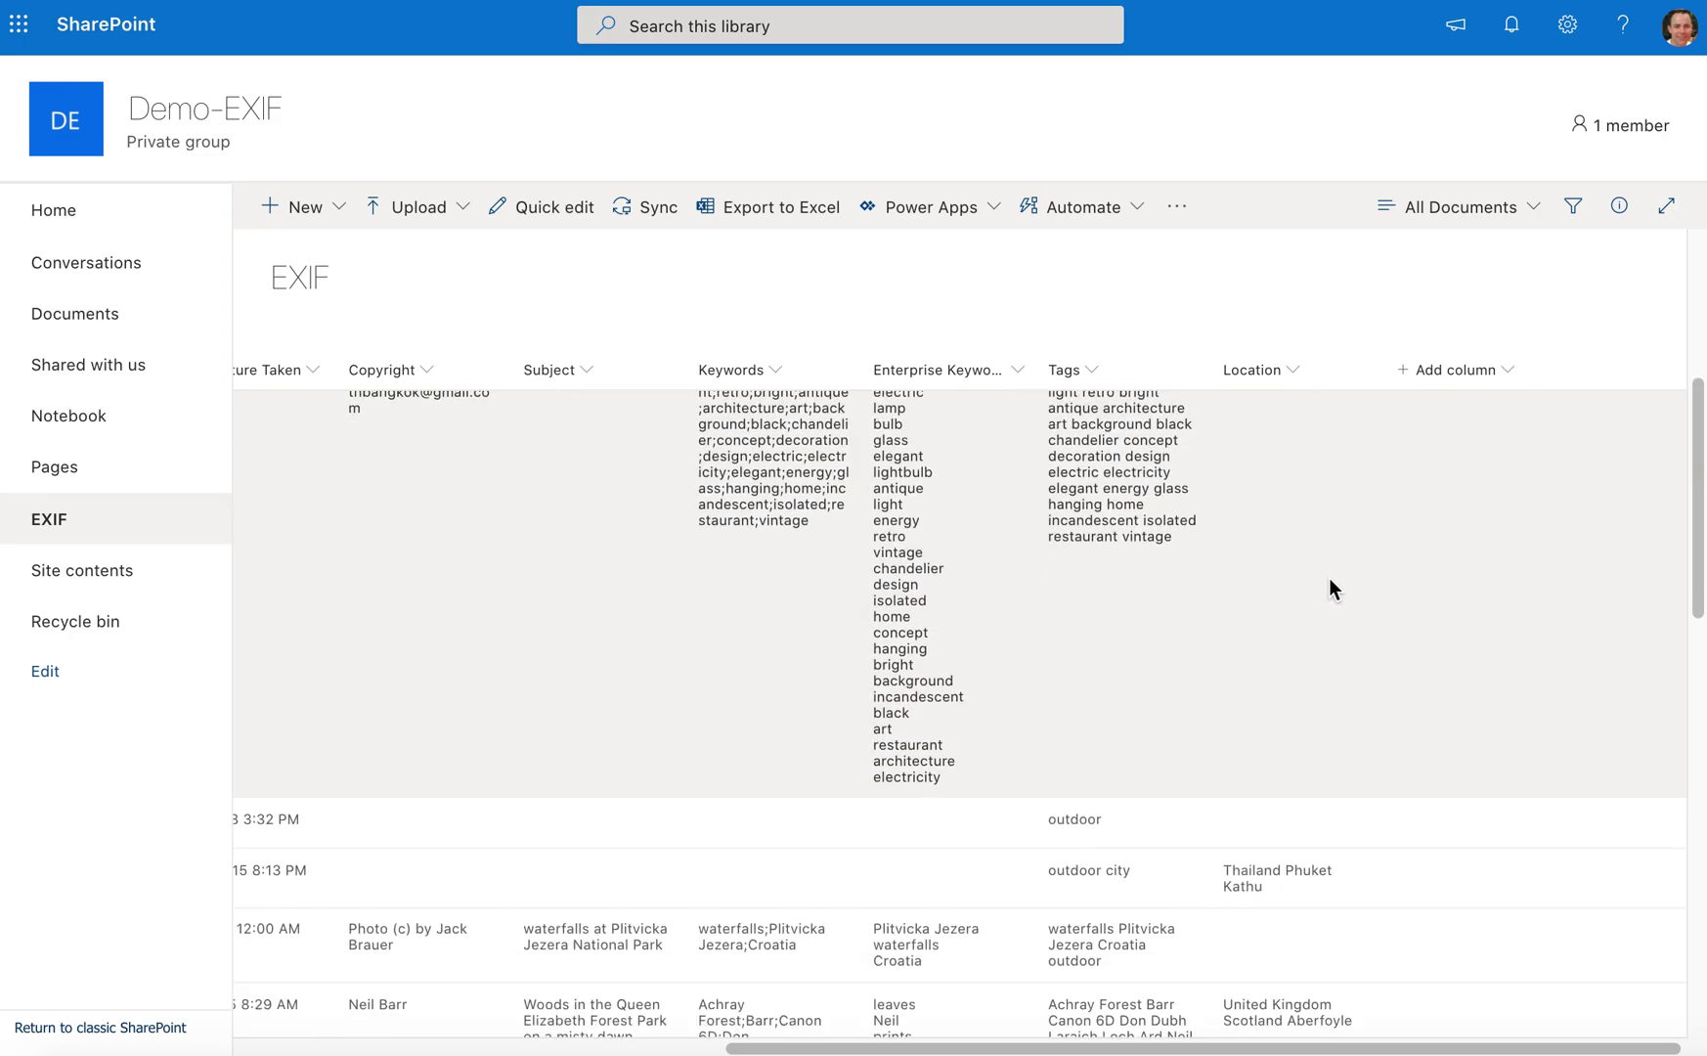
scroll(1329, 578, "down", 1)
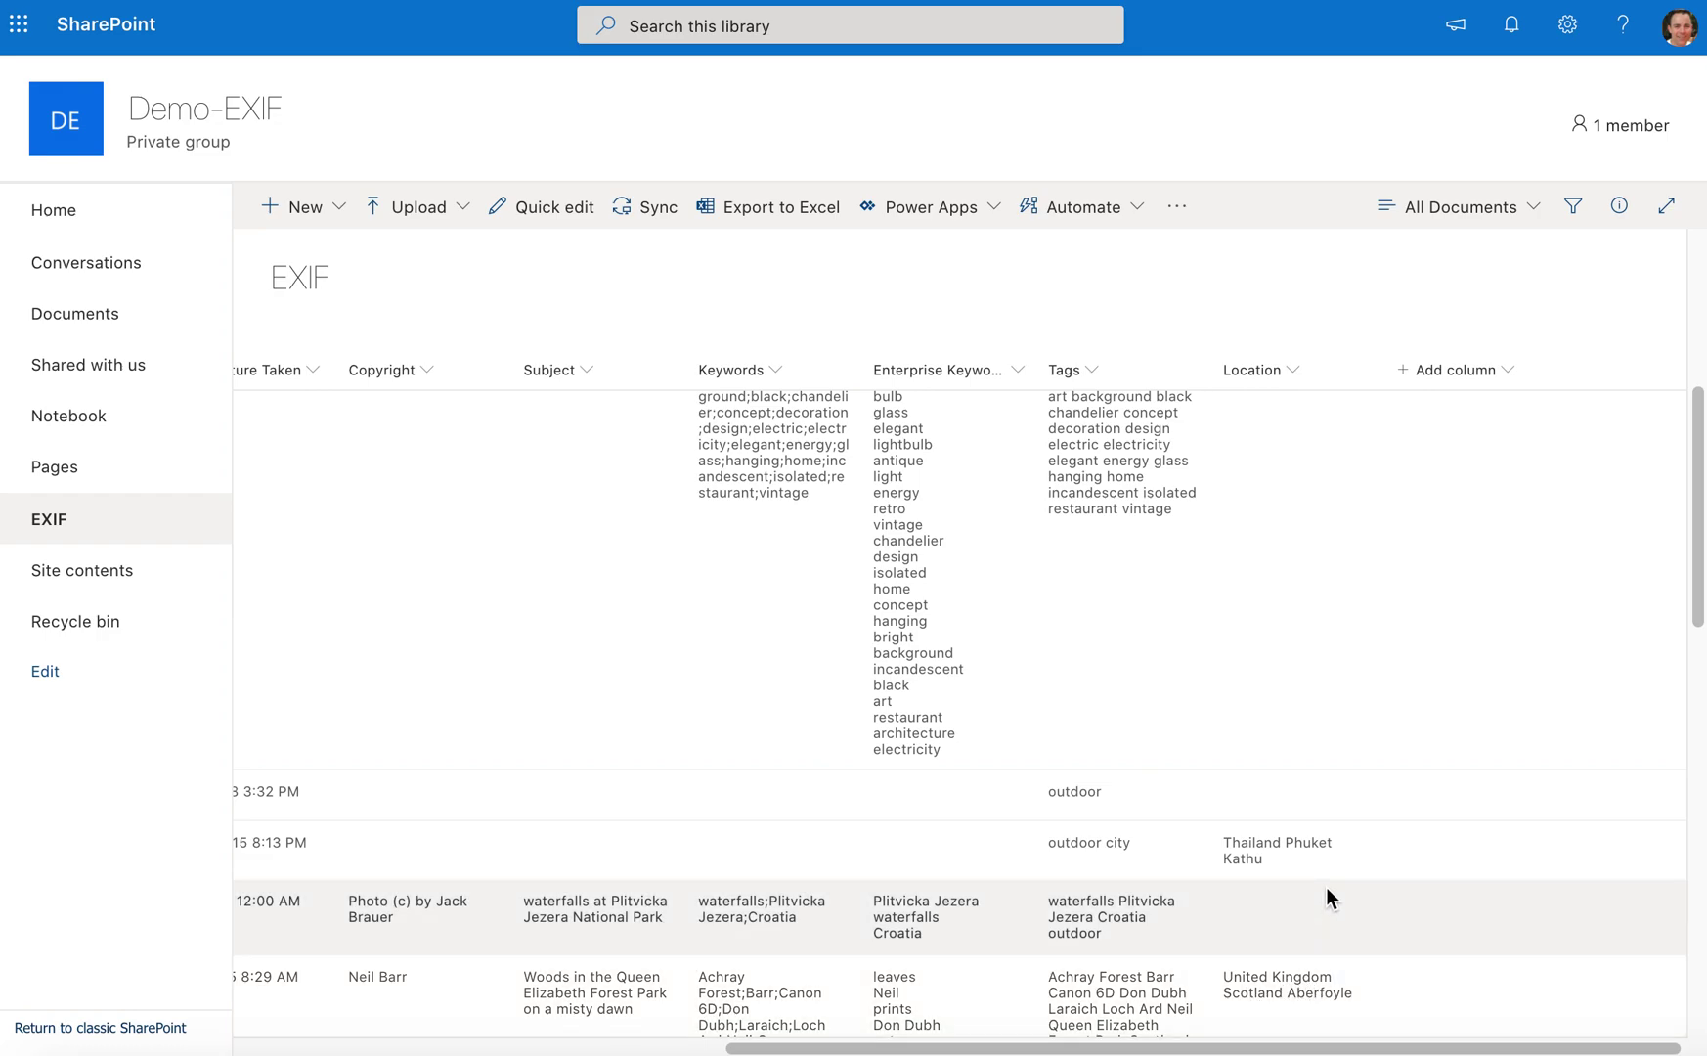
scroll(1307, 892, "up", 10)
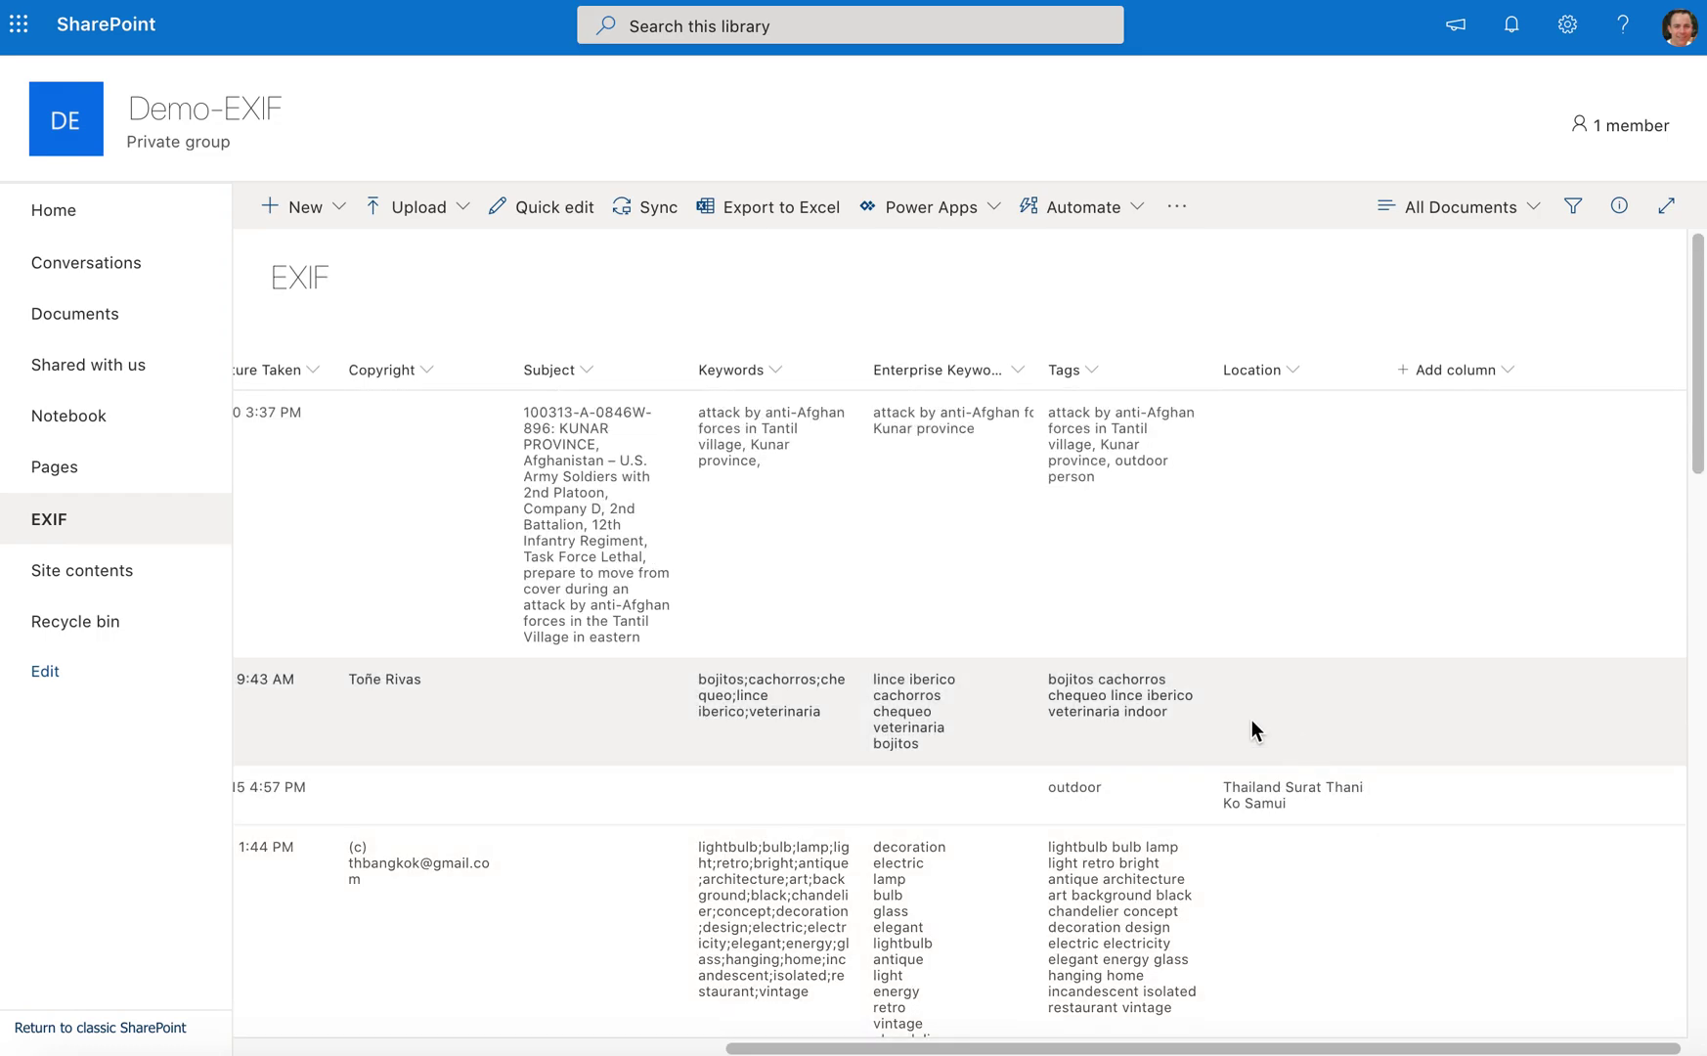
left_click(1338, 700)
scroll(1525, 749, "left", 5)
scroll(1549, 750, "left", 3)
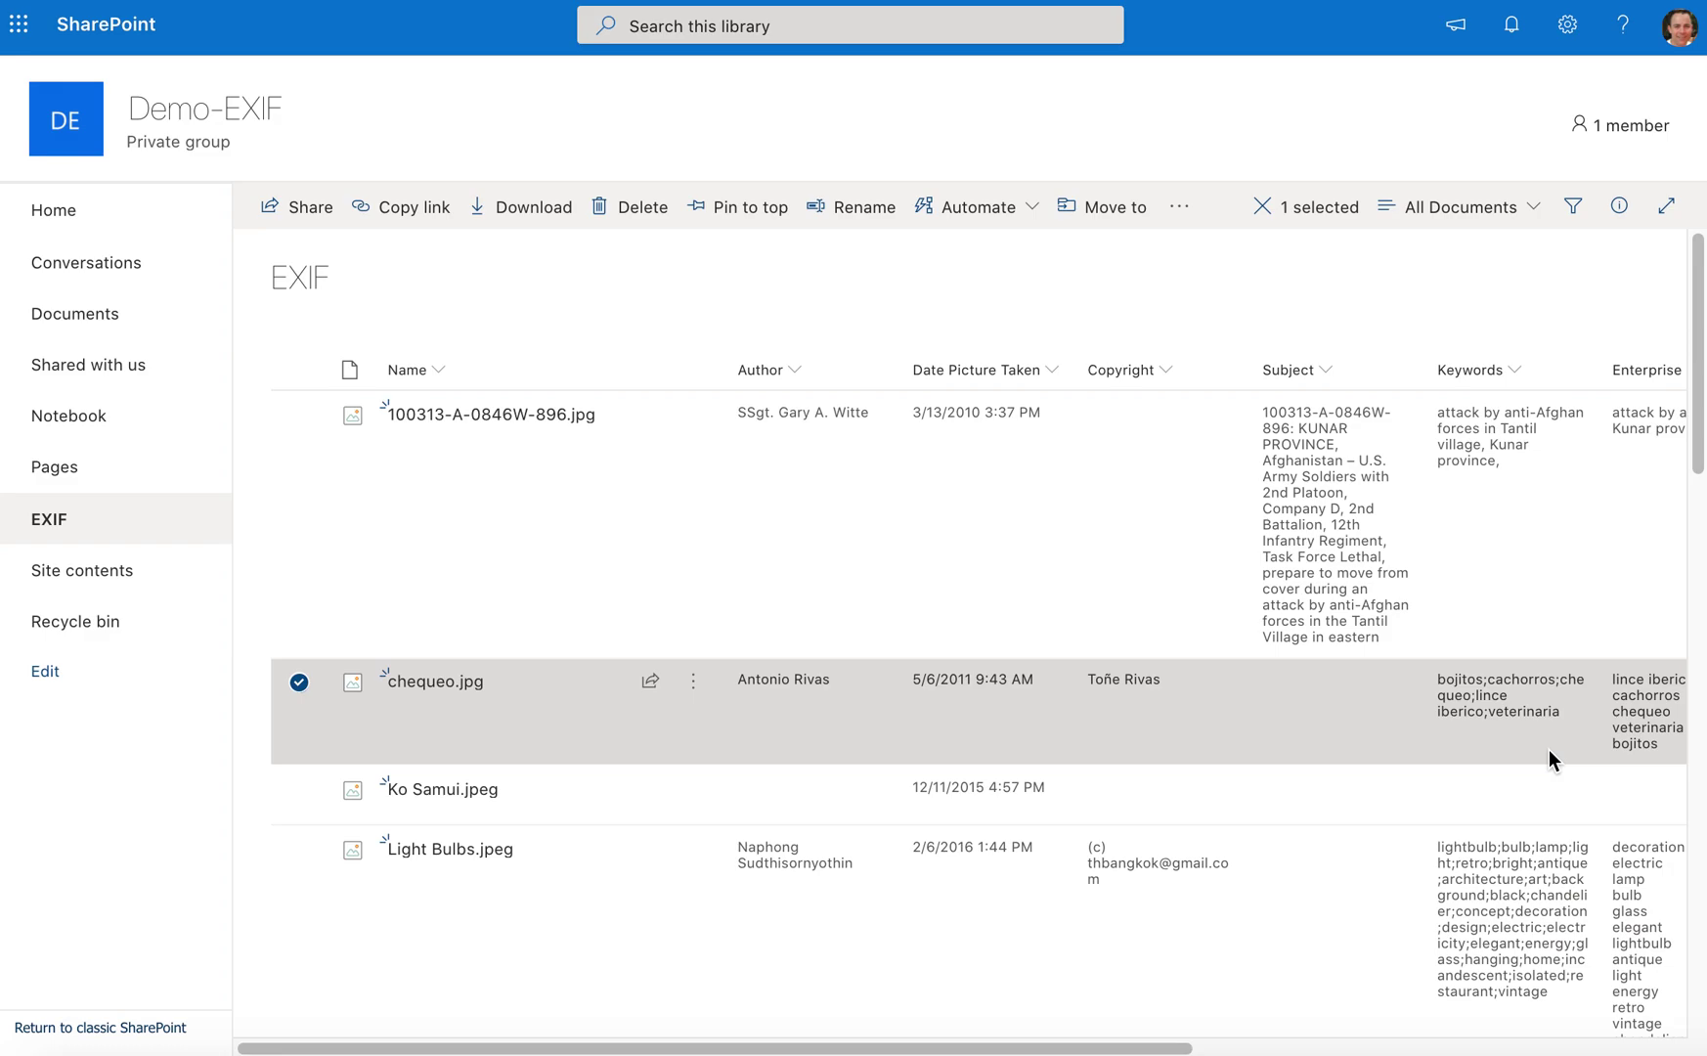
Step: Open the EXIF library's settings page and scroll down to its Columns list
left_click(1567, 25)
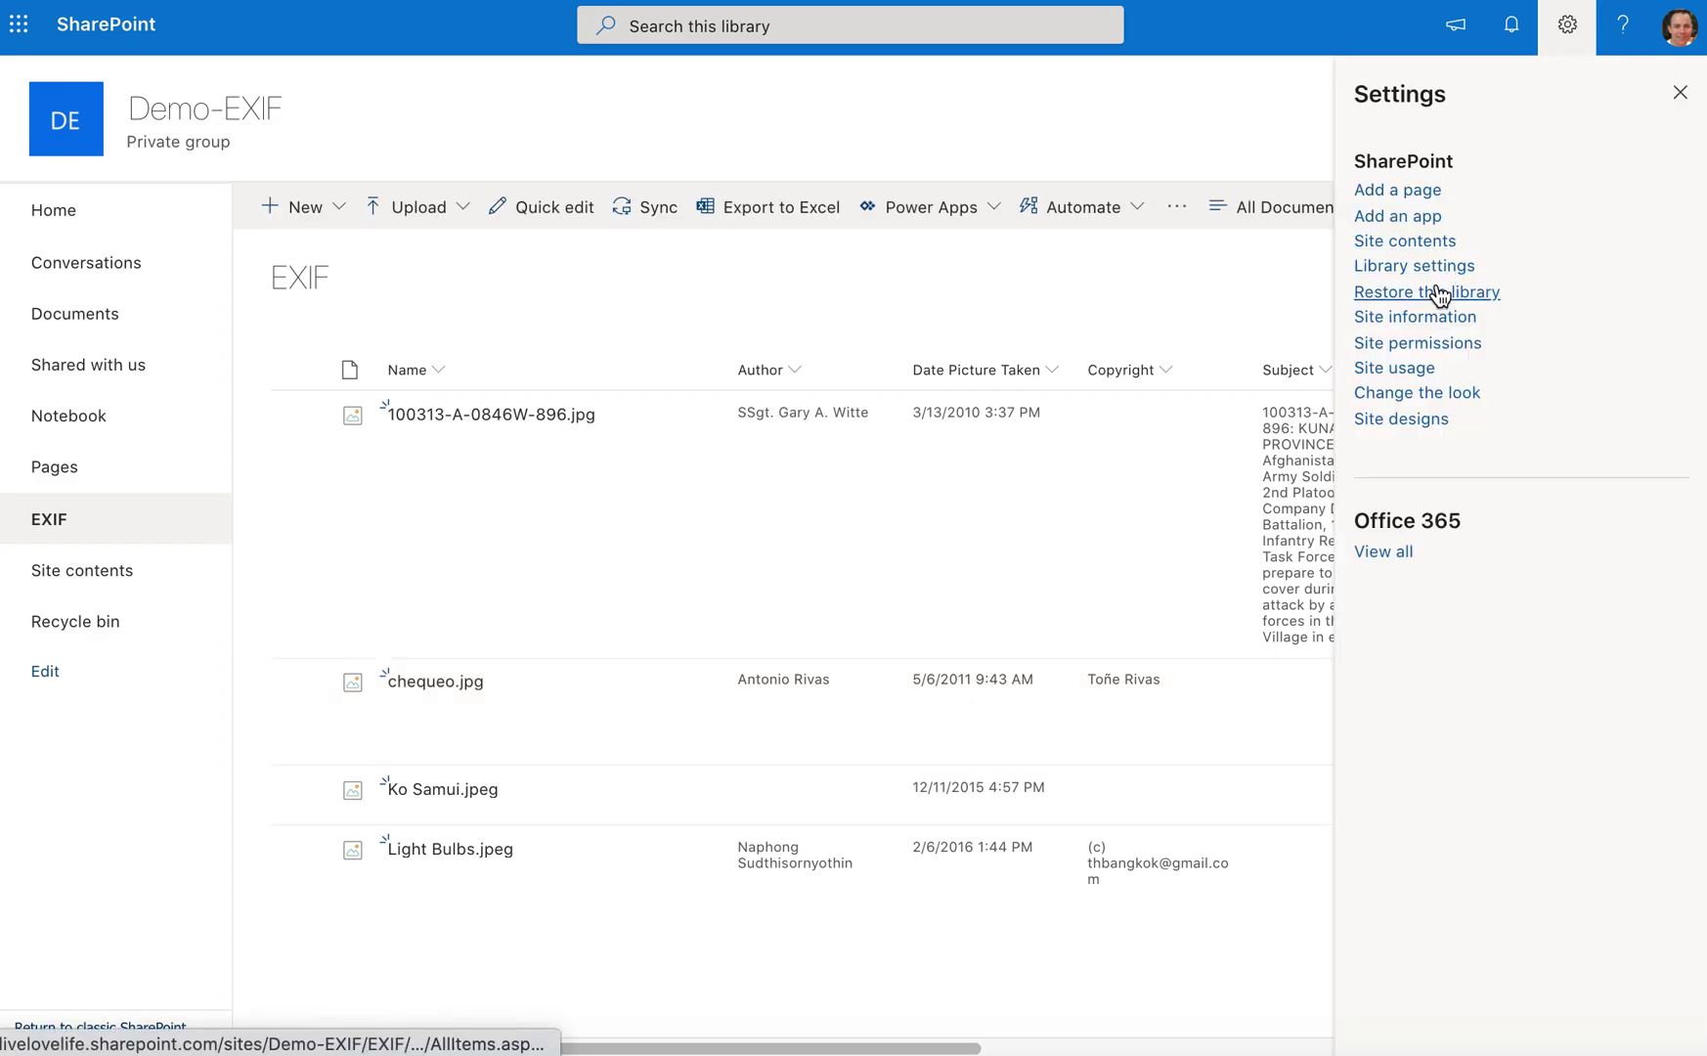
left_click(1446, 268)
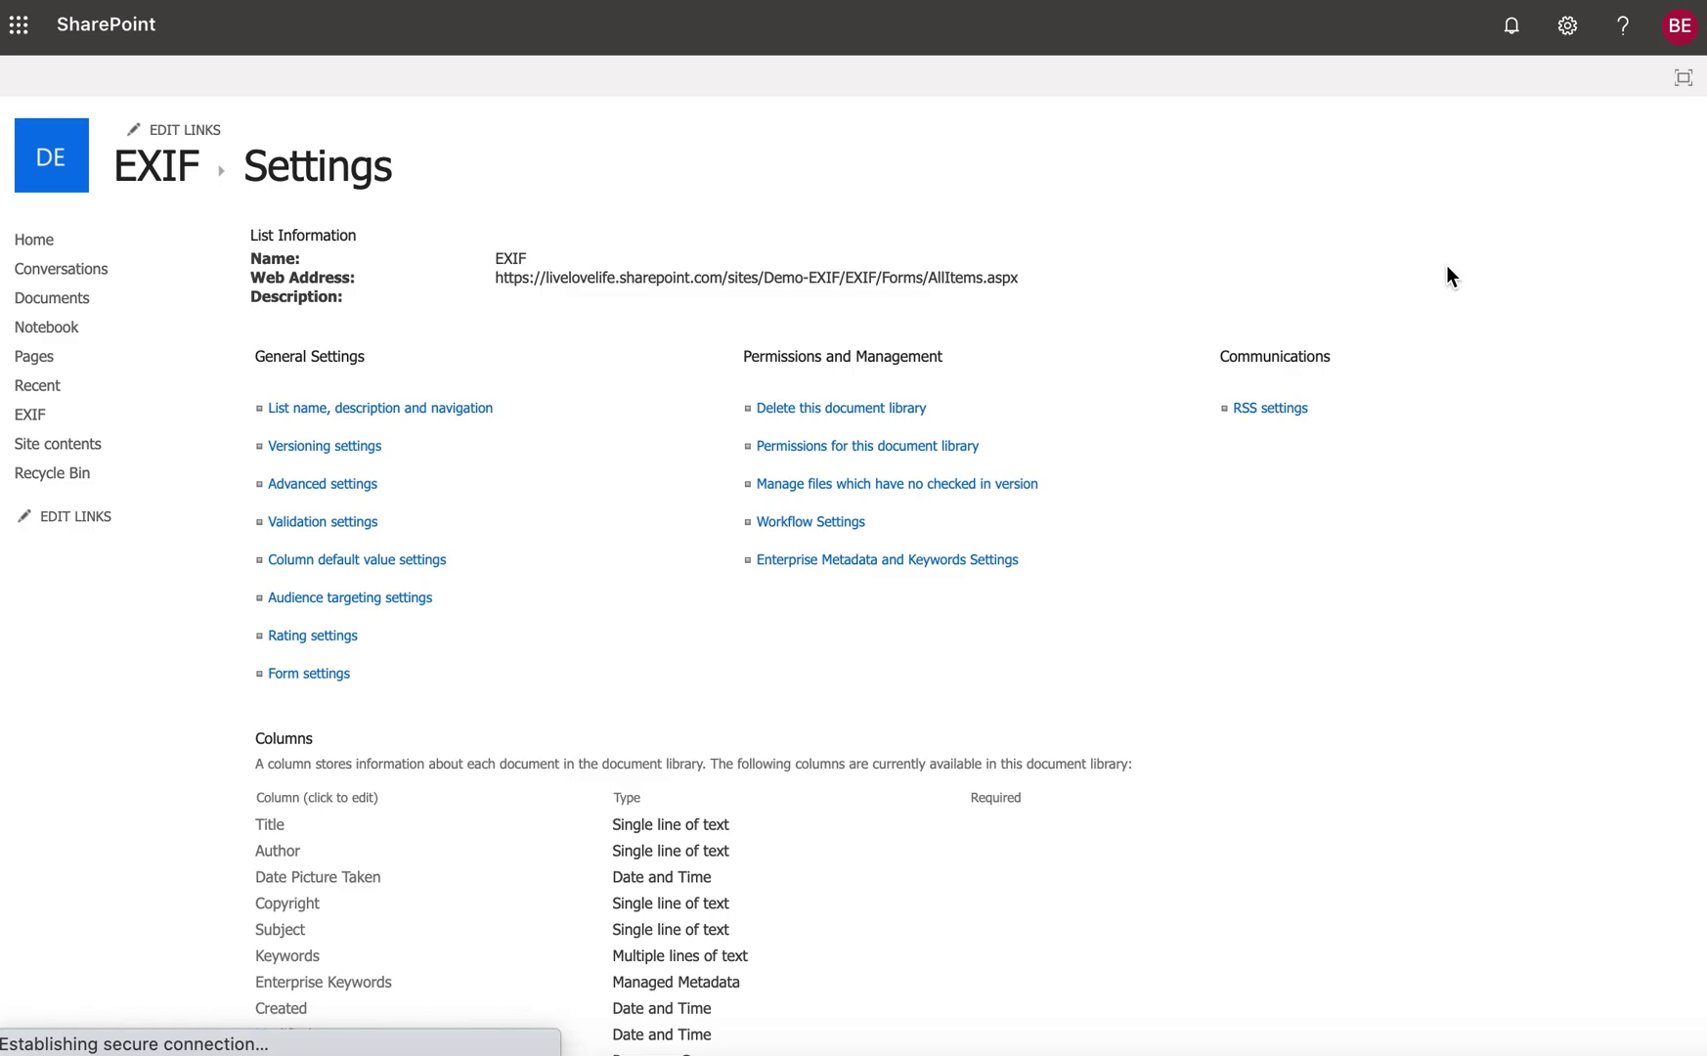
scroll(1163, 489, "down", 3)
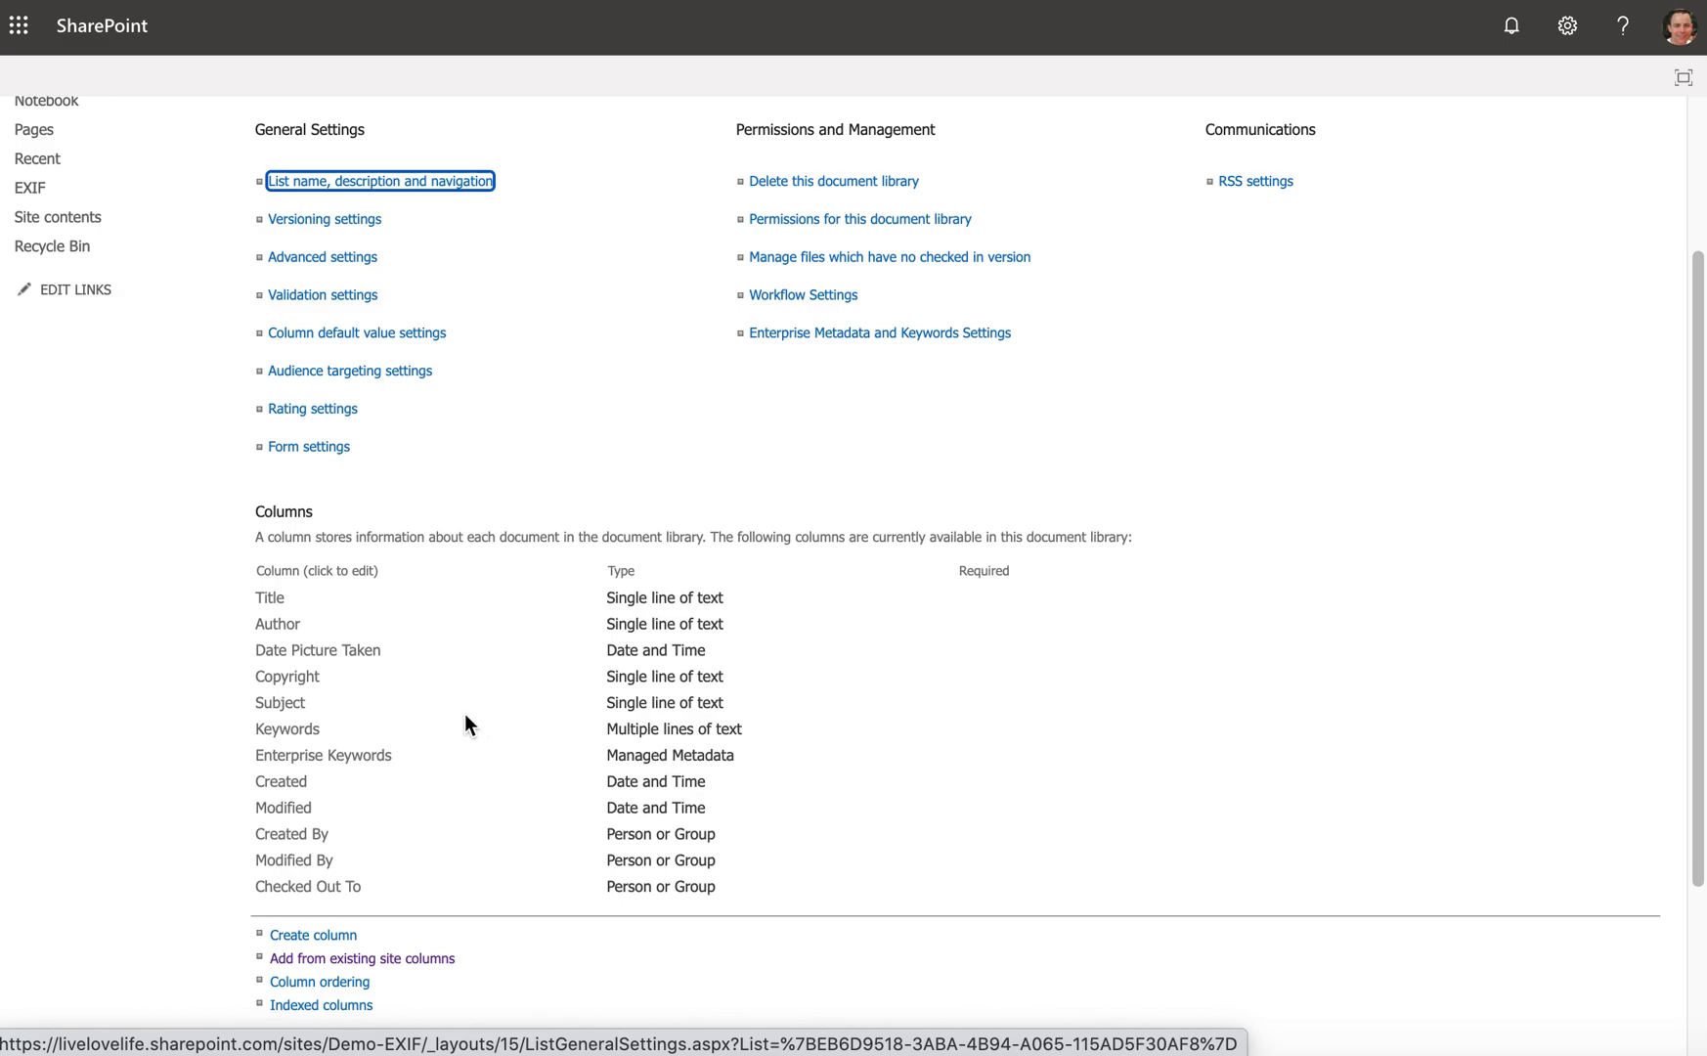
scroll(640, 743, "down", 2)
scroll(638, 741, "down", 2)
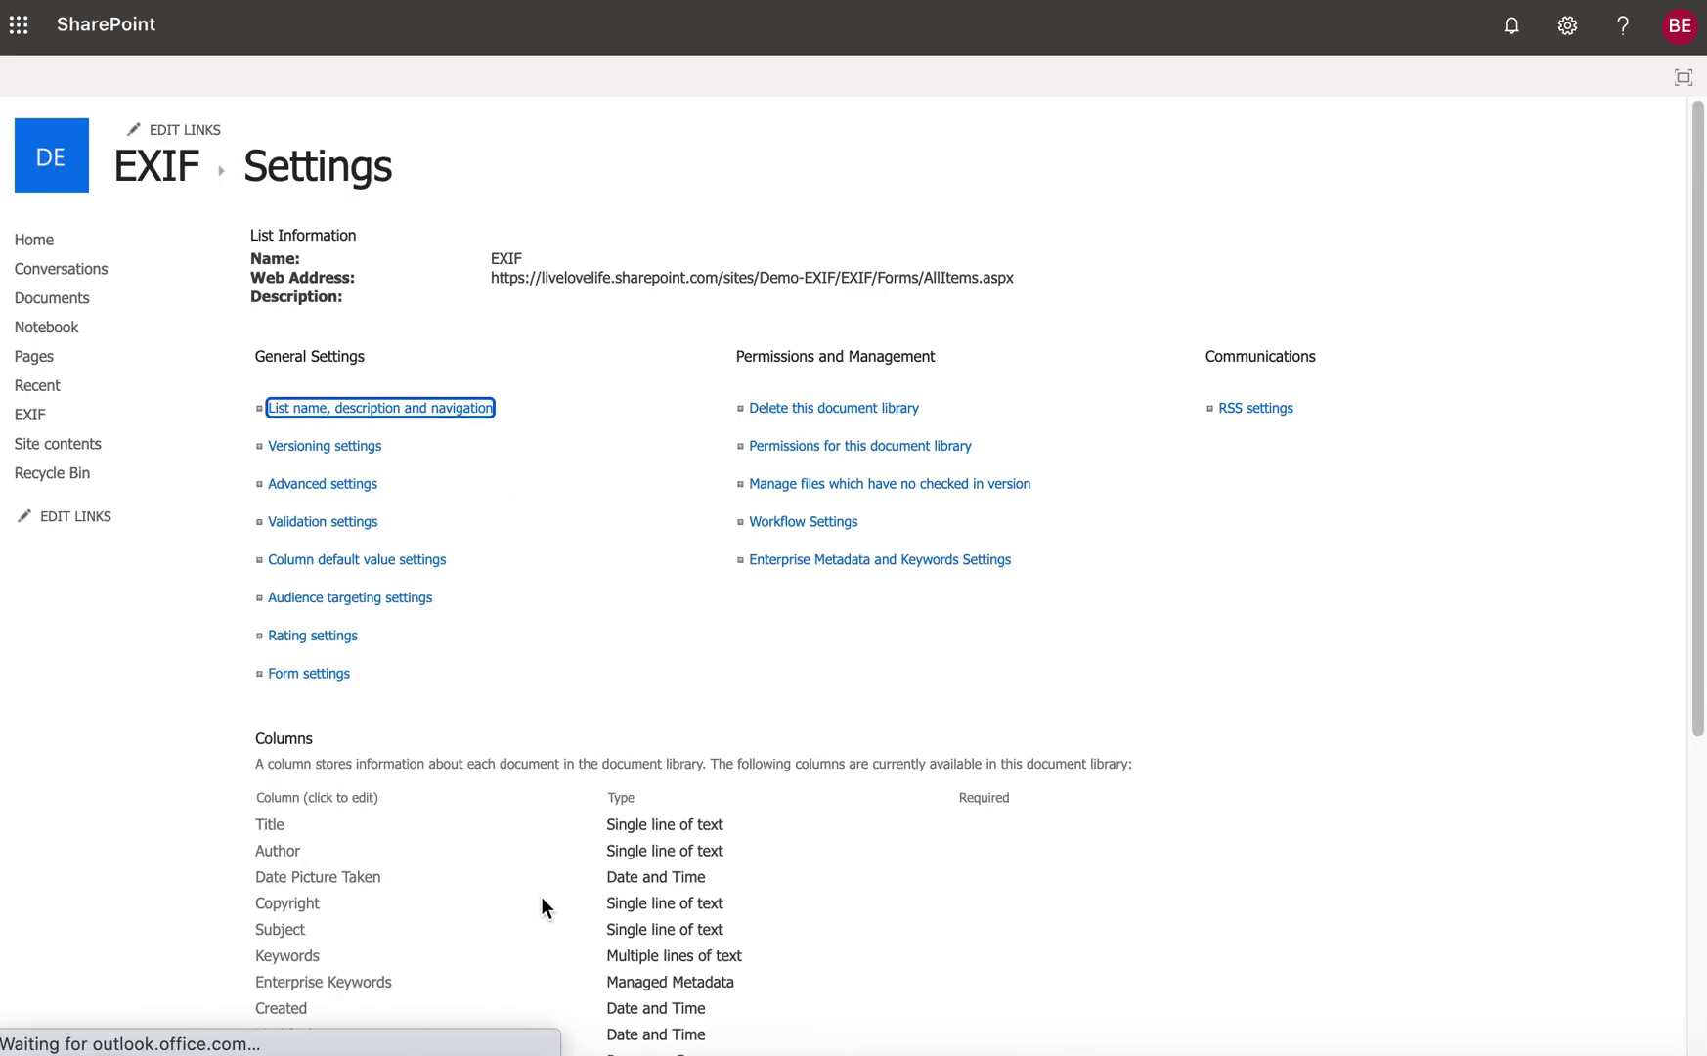
scroll(541, 897, "down", 2)
scroll(489, 860, "down", 2)
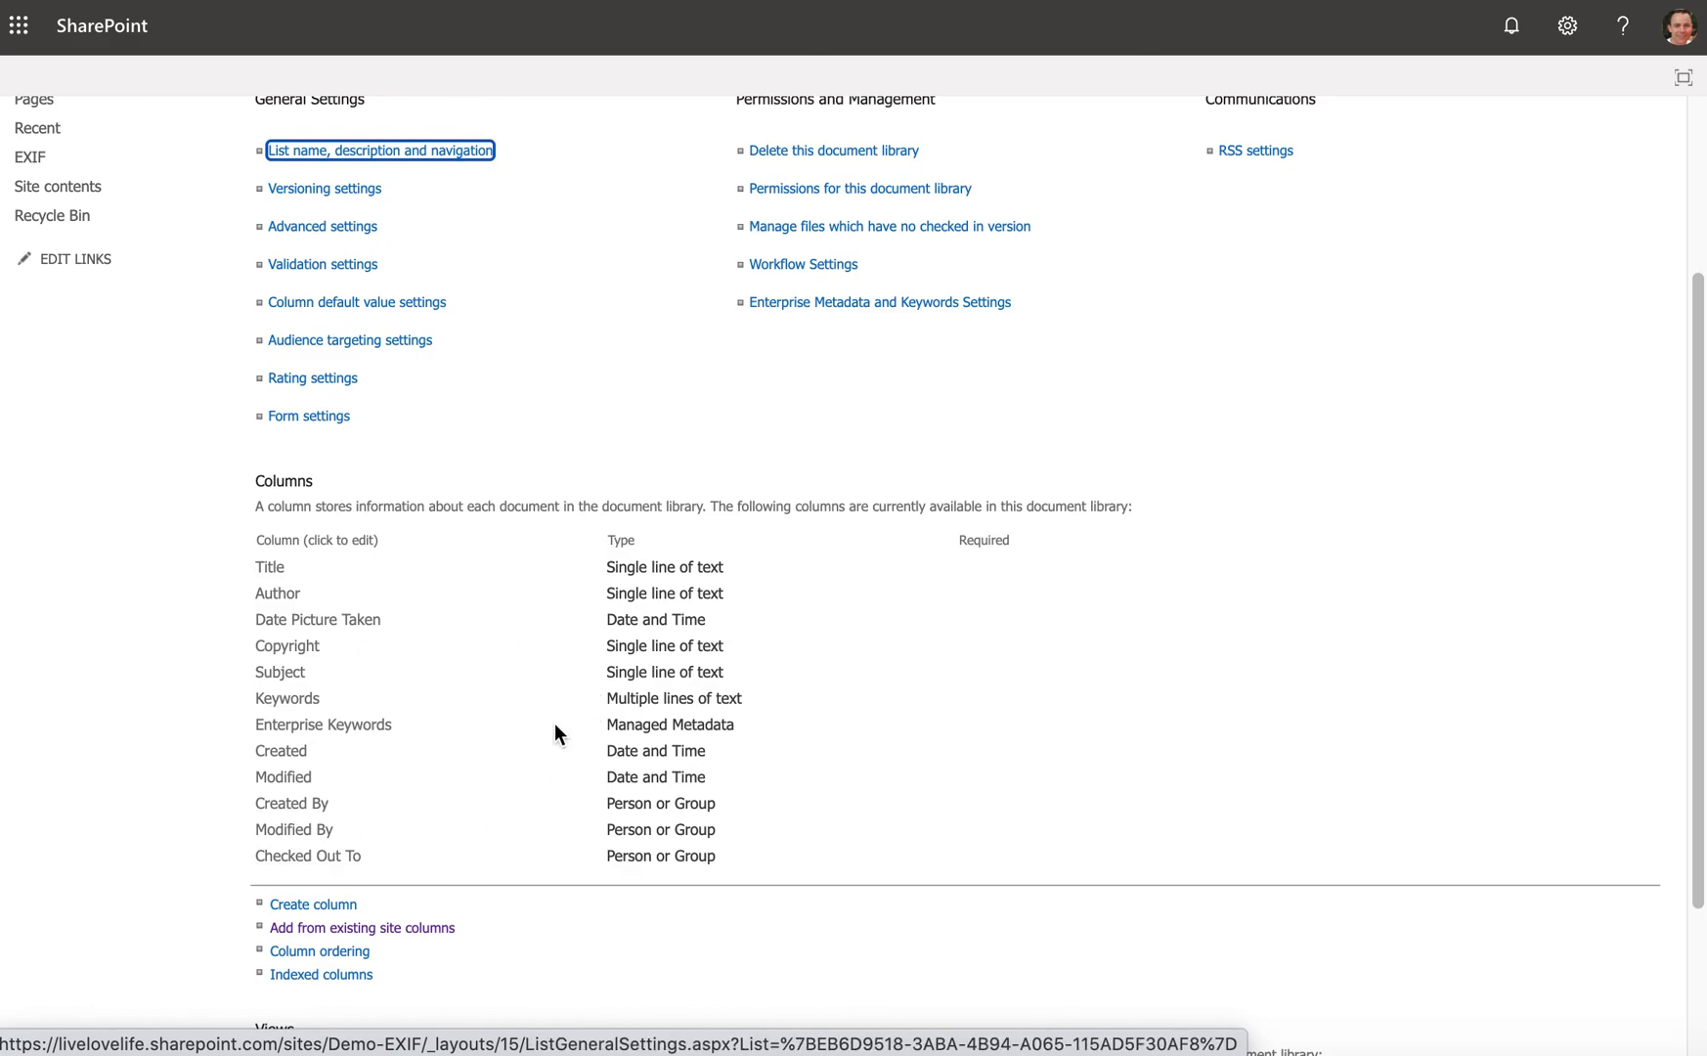
Step: Queue the existing Location site column to be added to the EXIF library
left_click(398, 932)
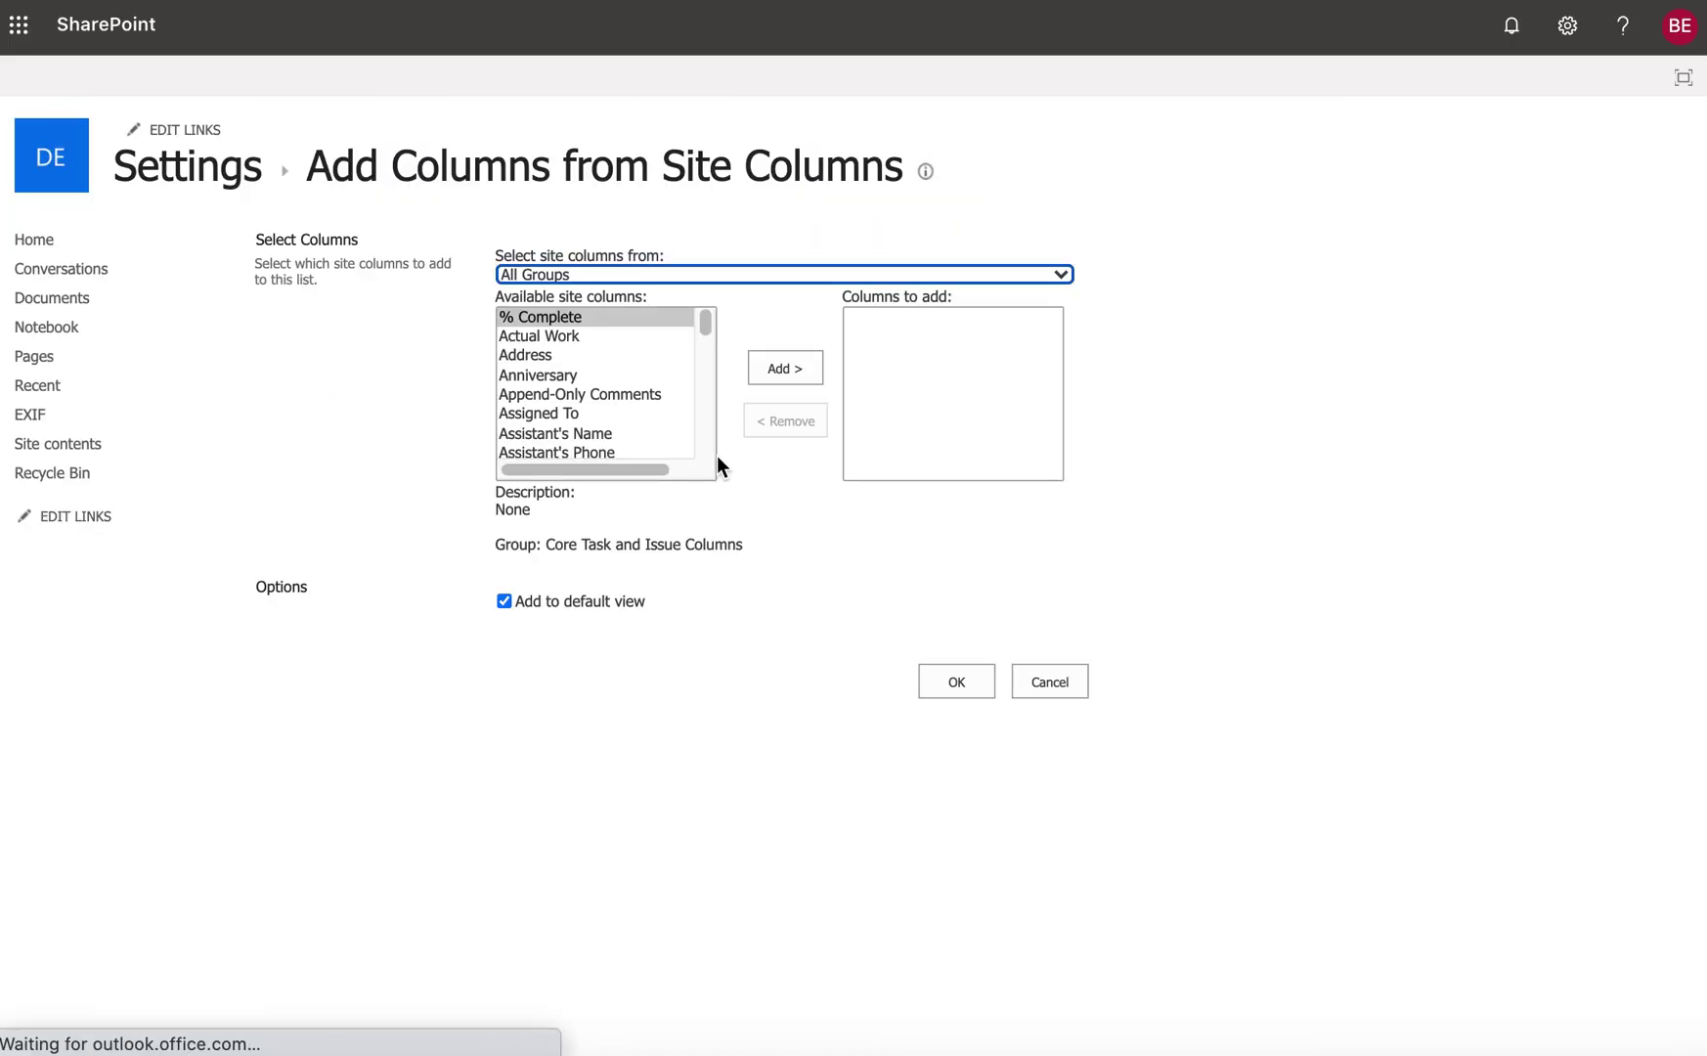
scroll(709, 411, "down", 10)
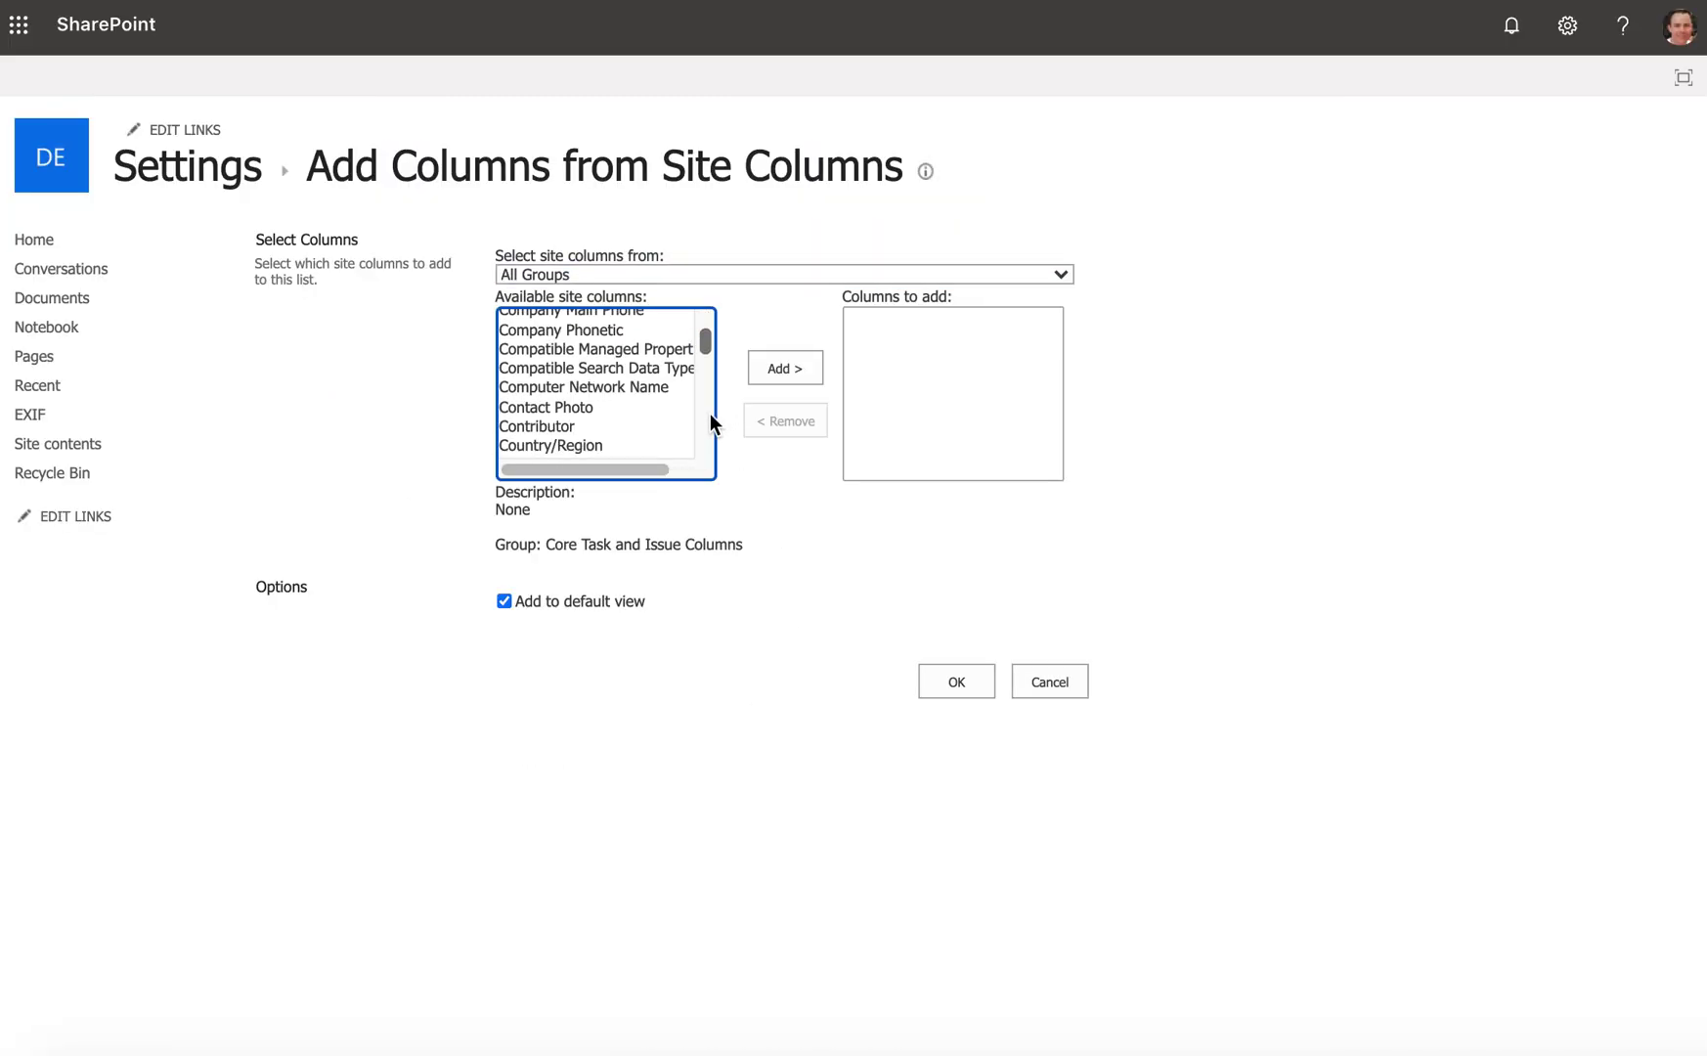
scroll(710, 414, "down", 12)
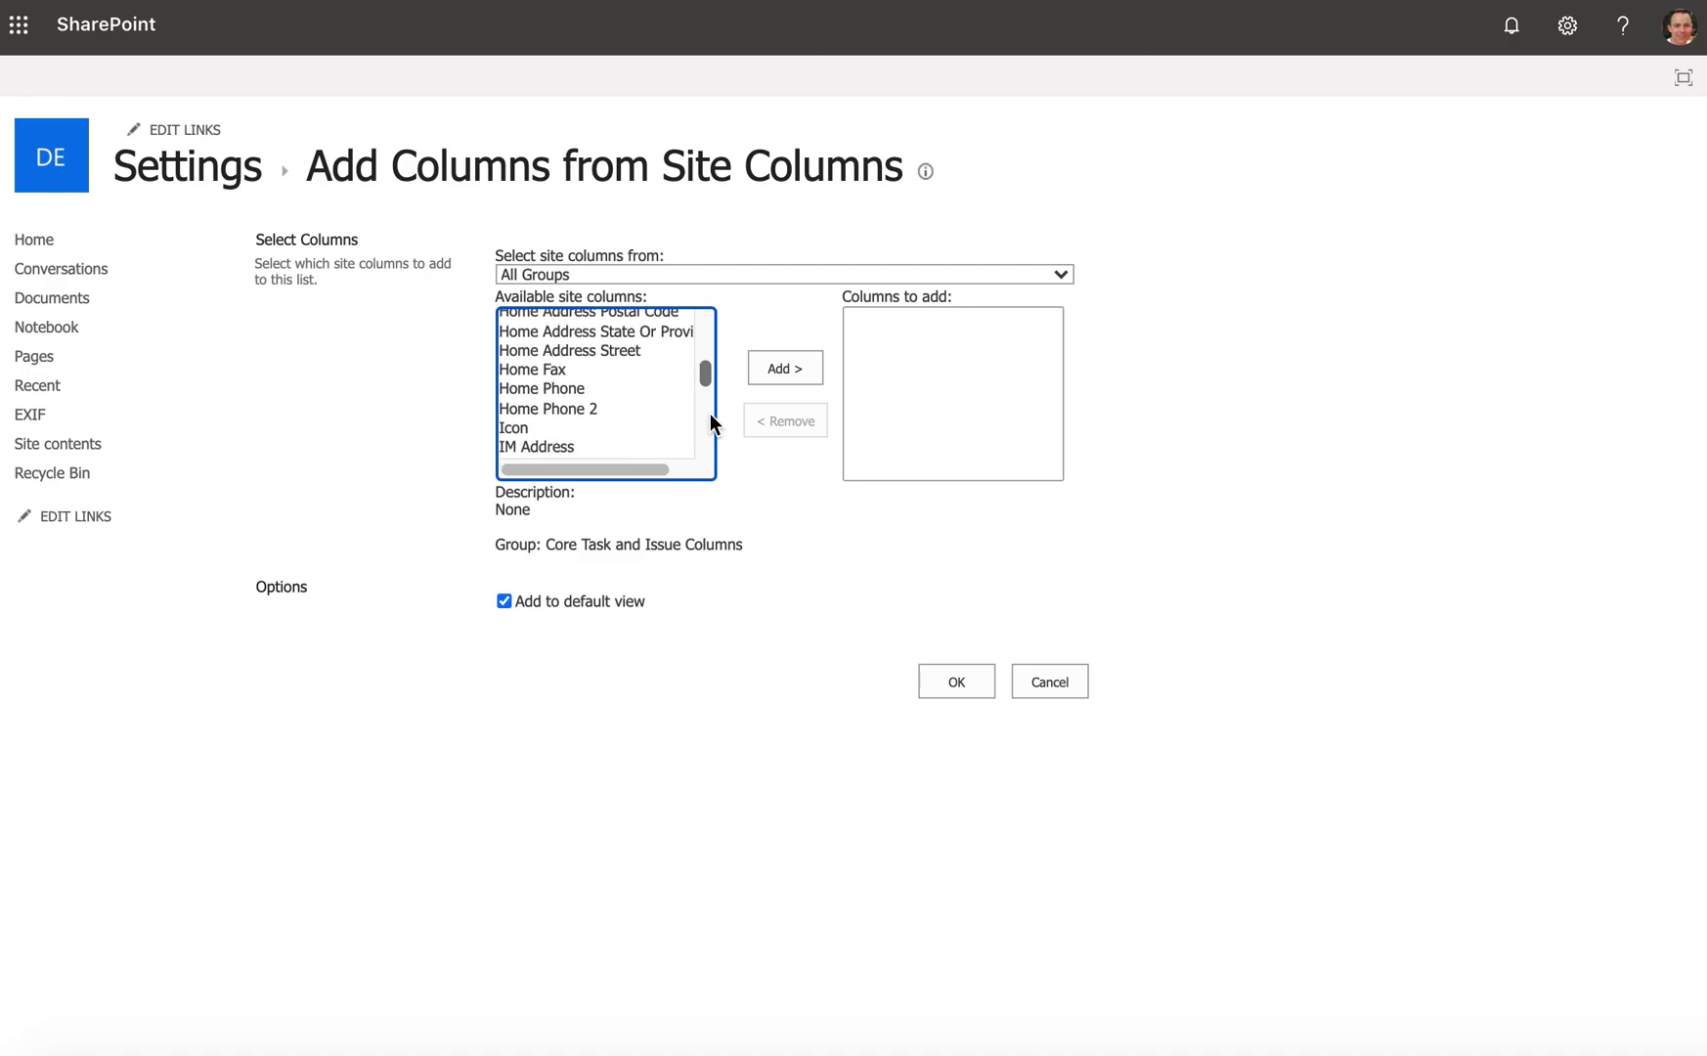
scroll(710, 413, "down", 3)
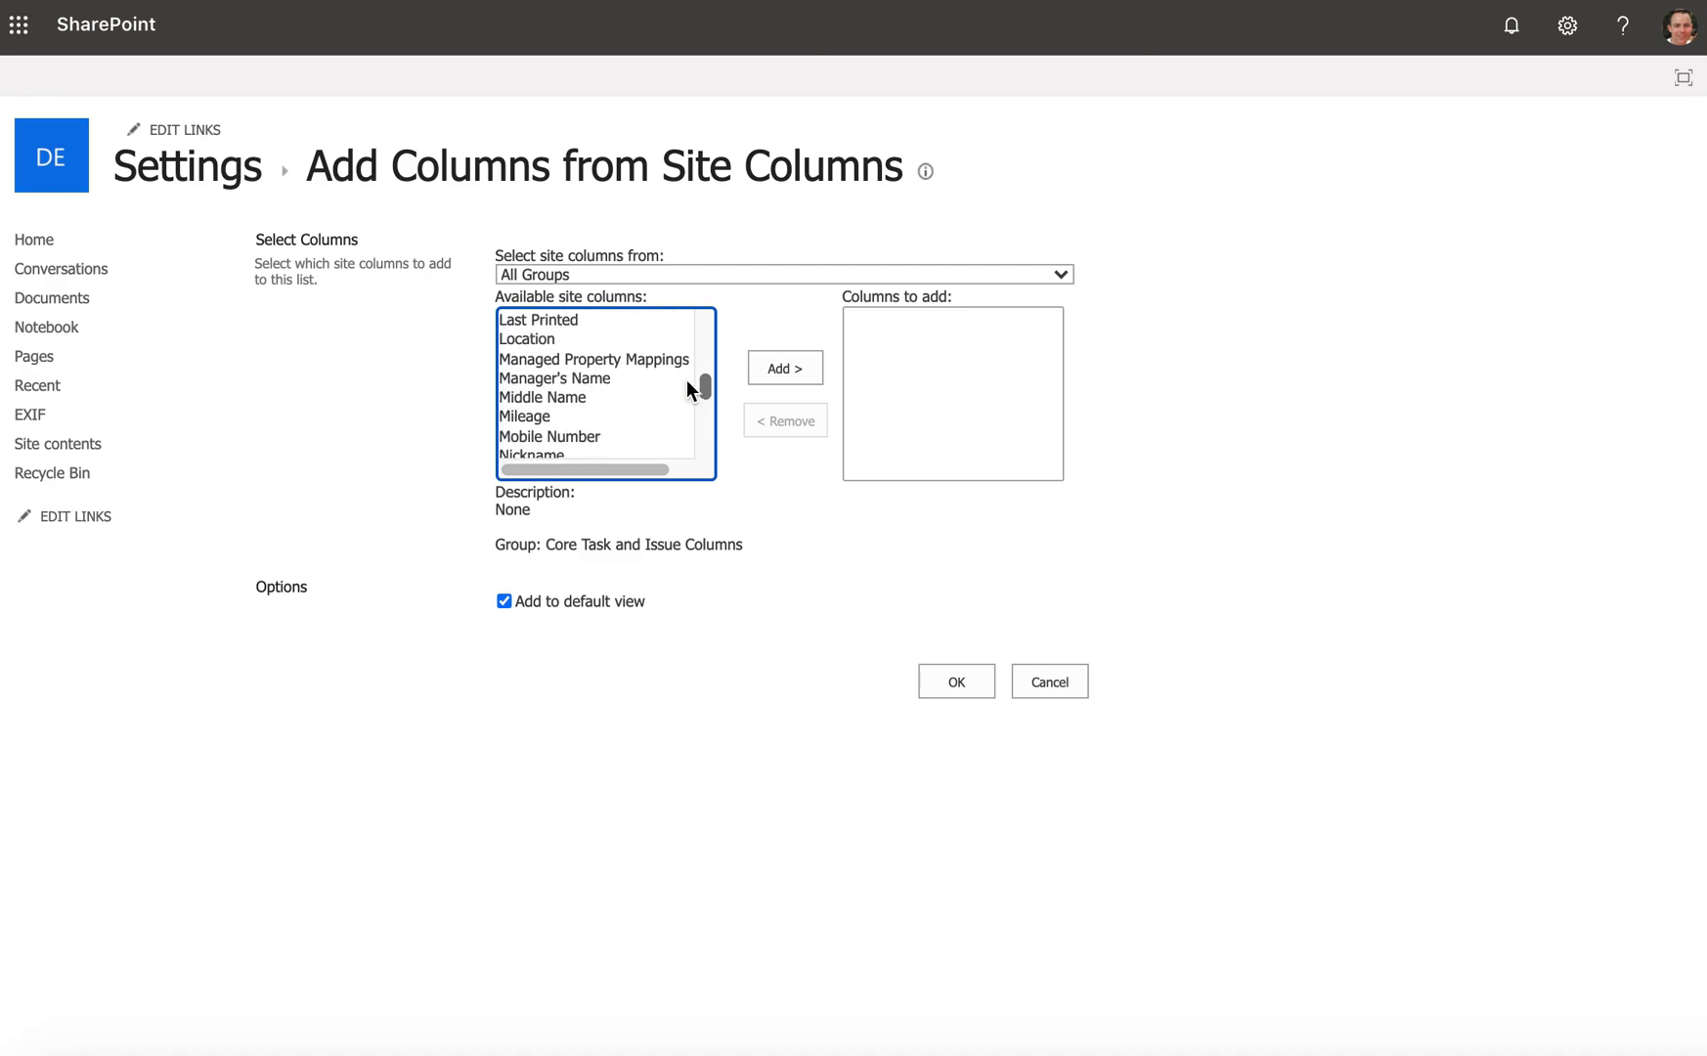
left_click(538, 343)
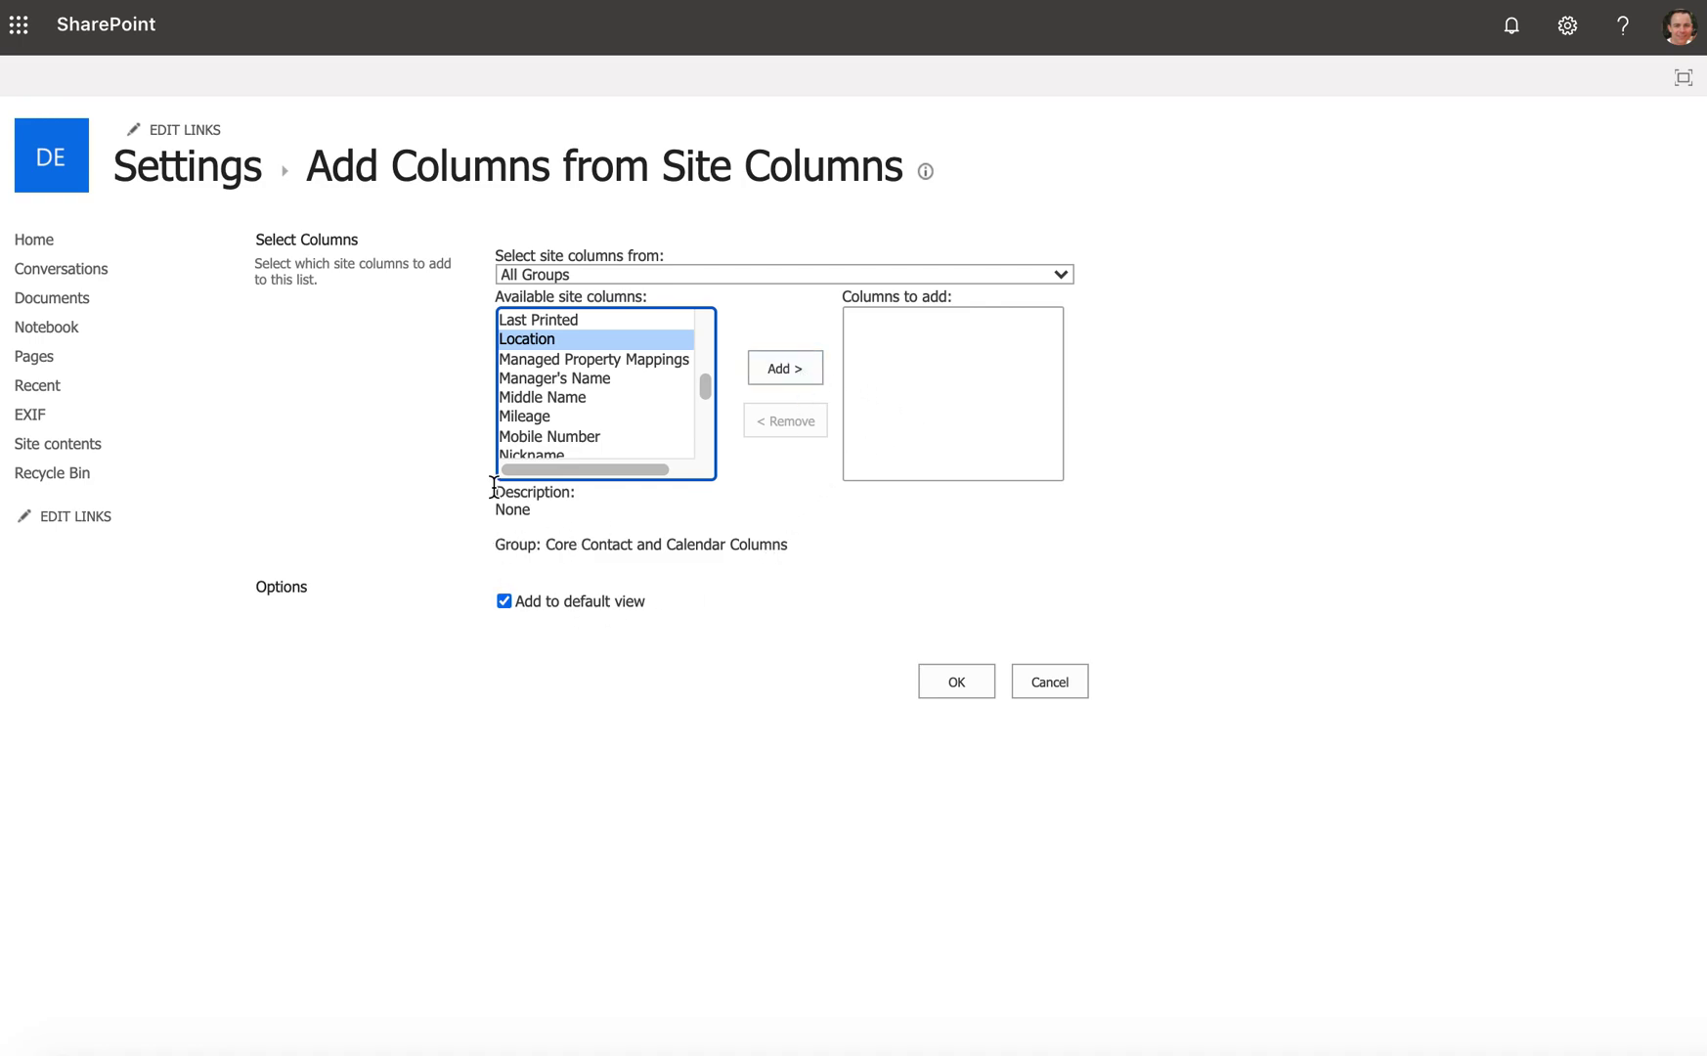
left_click(779, 371)
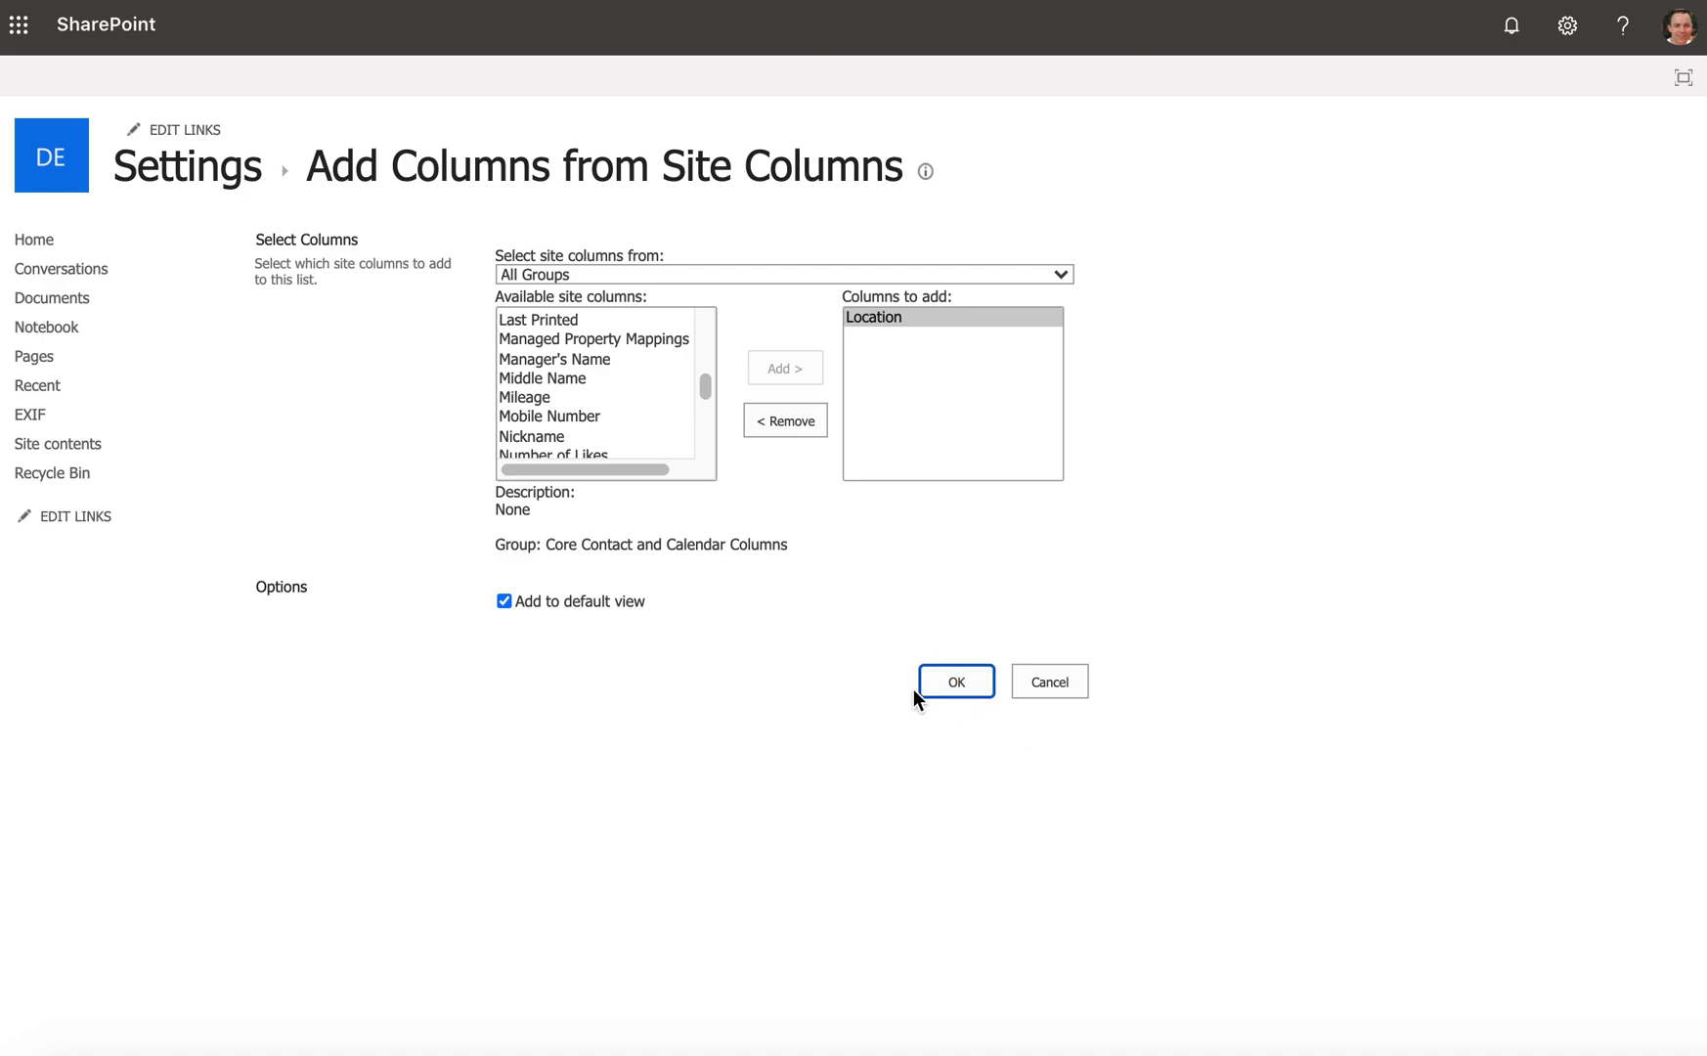
Step: Check the All Documents view's columns, then return to the EXIF library's photo list
scroll(587, 723, "down", 5)
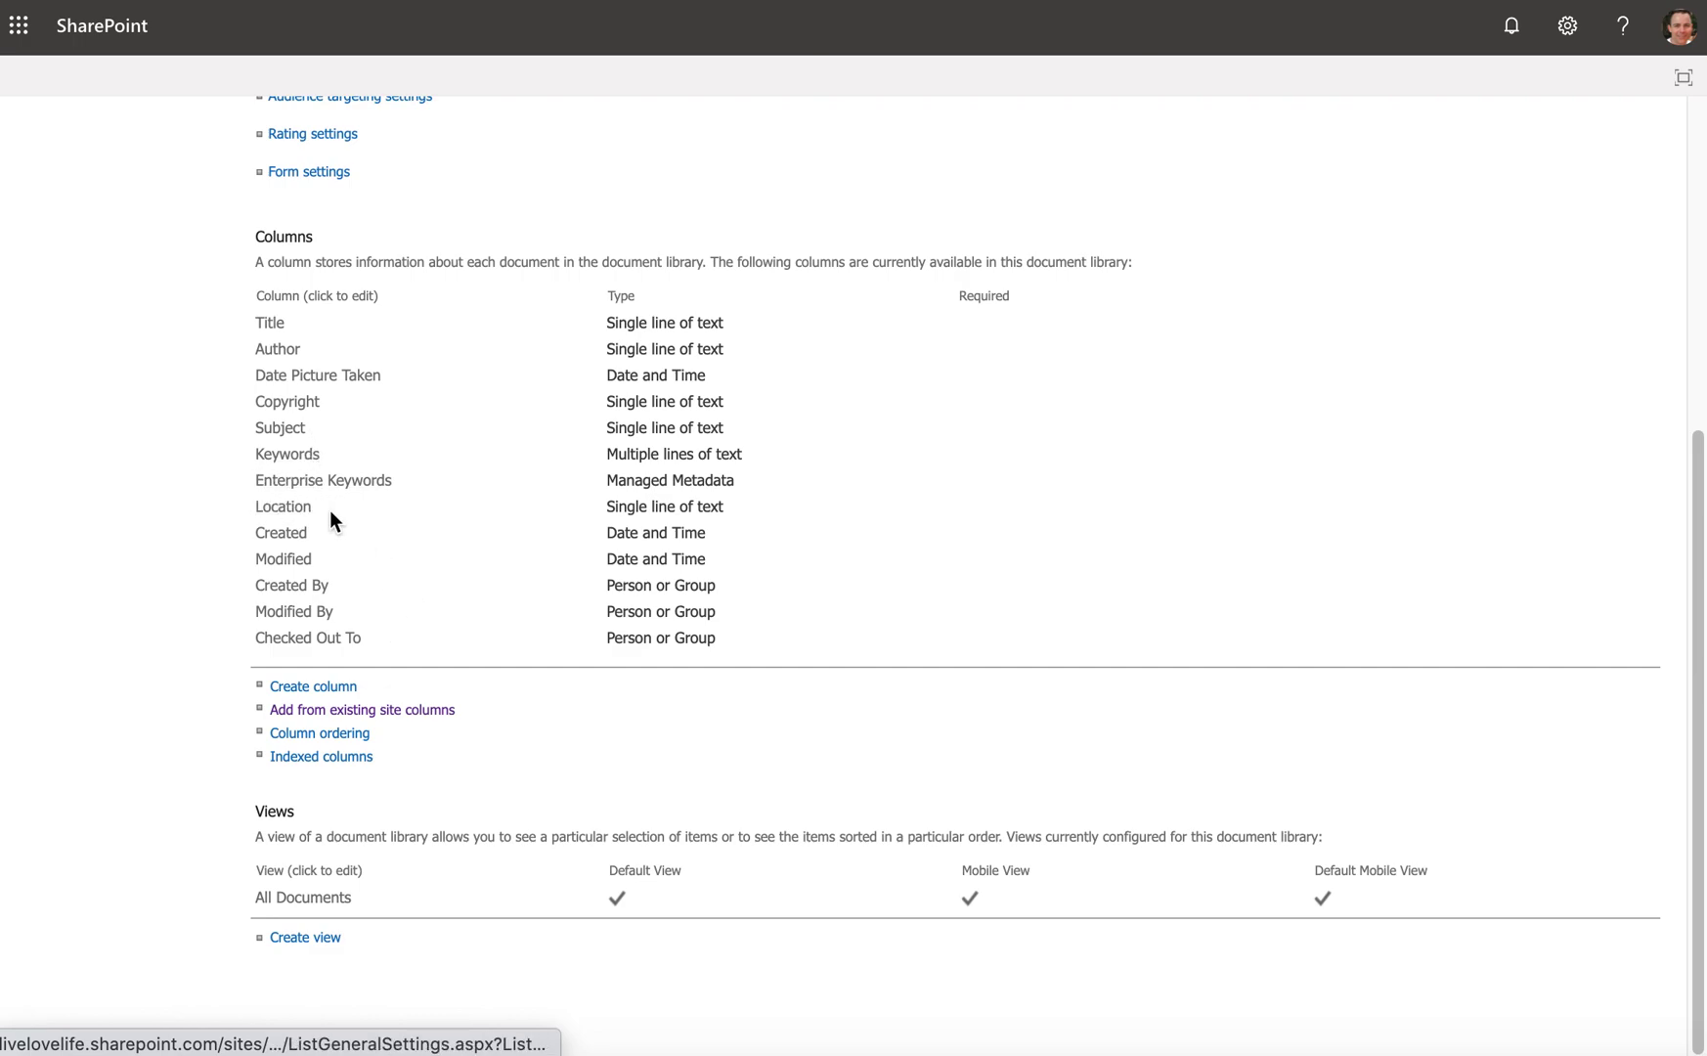
left_click(311, 911)
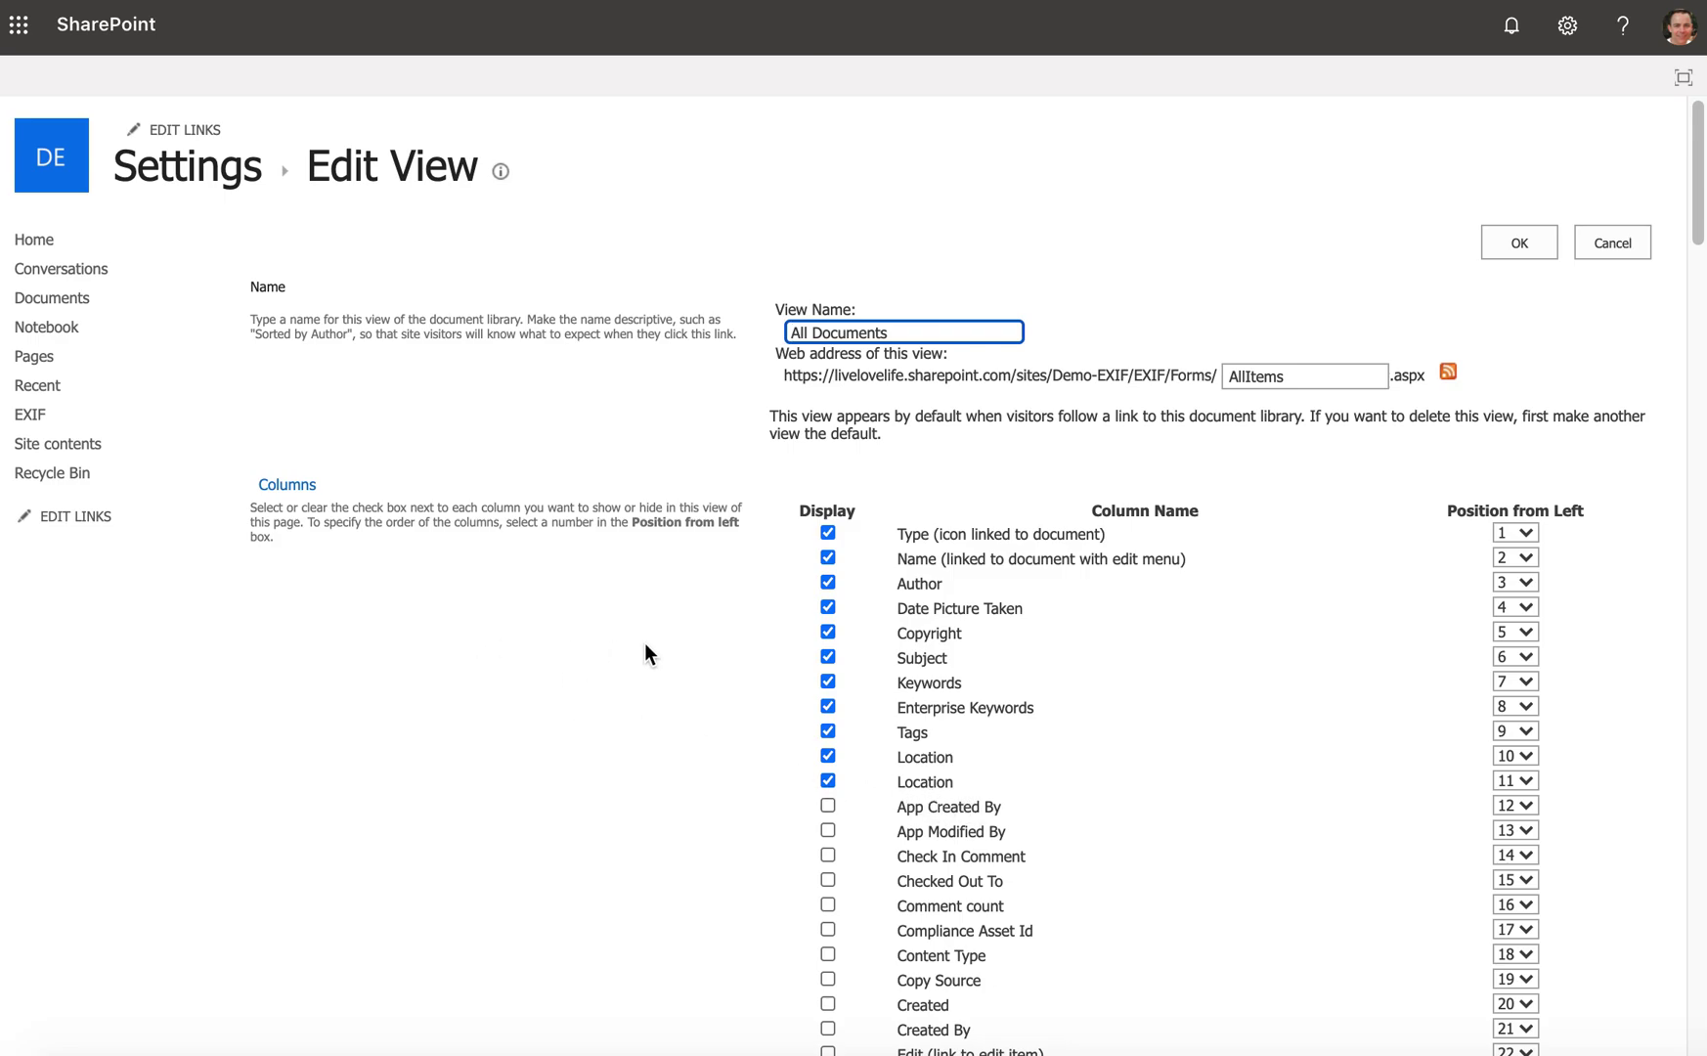
left_click(22, 418)
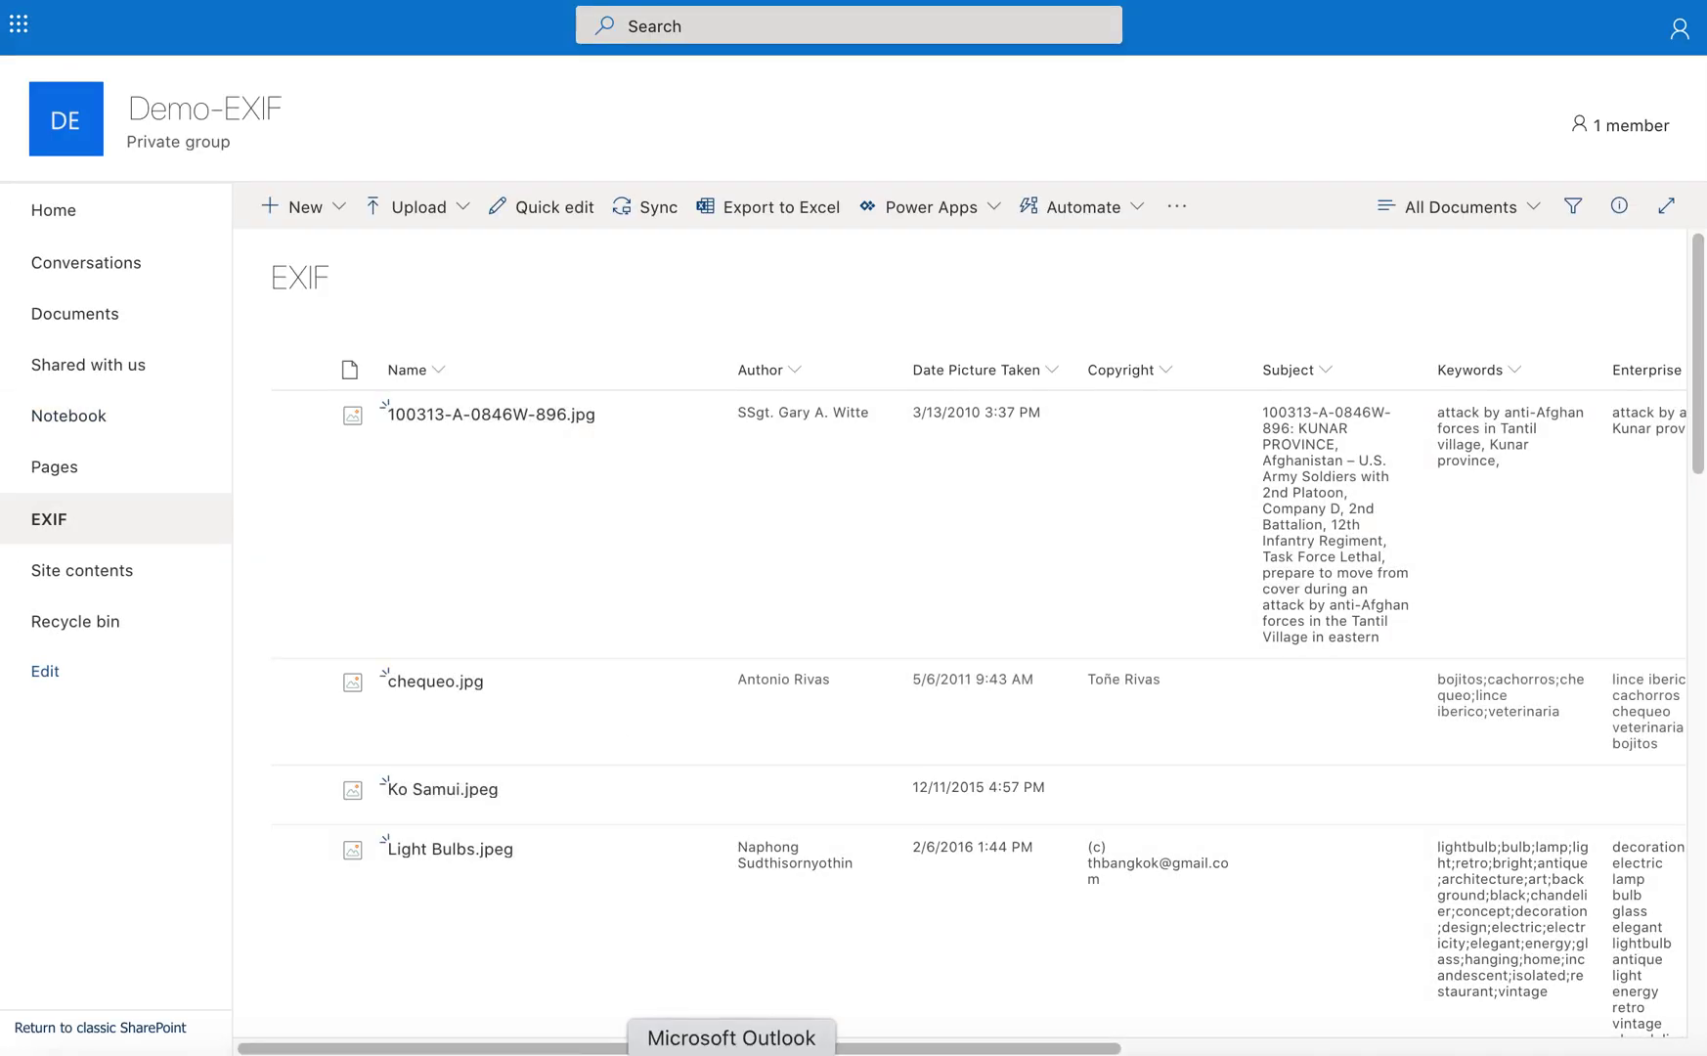
left_click_drag(906, 1049, 1123, 1049)
scroll(1104, 802, "down", 7)
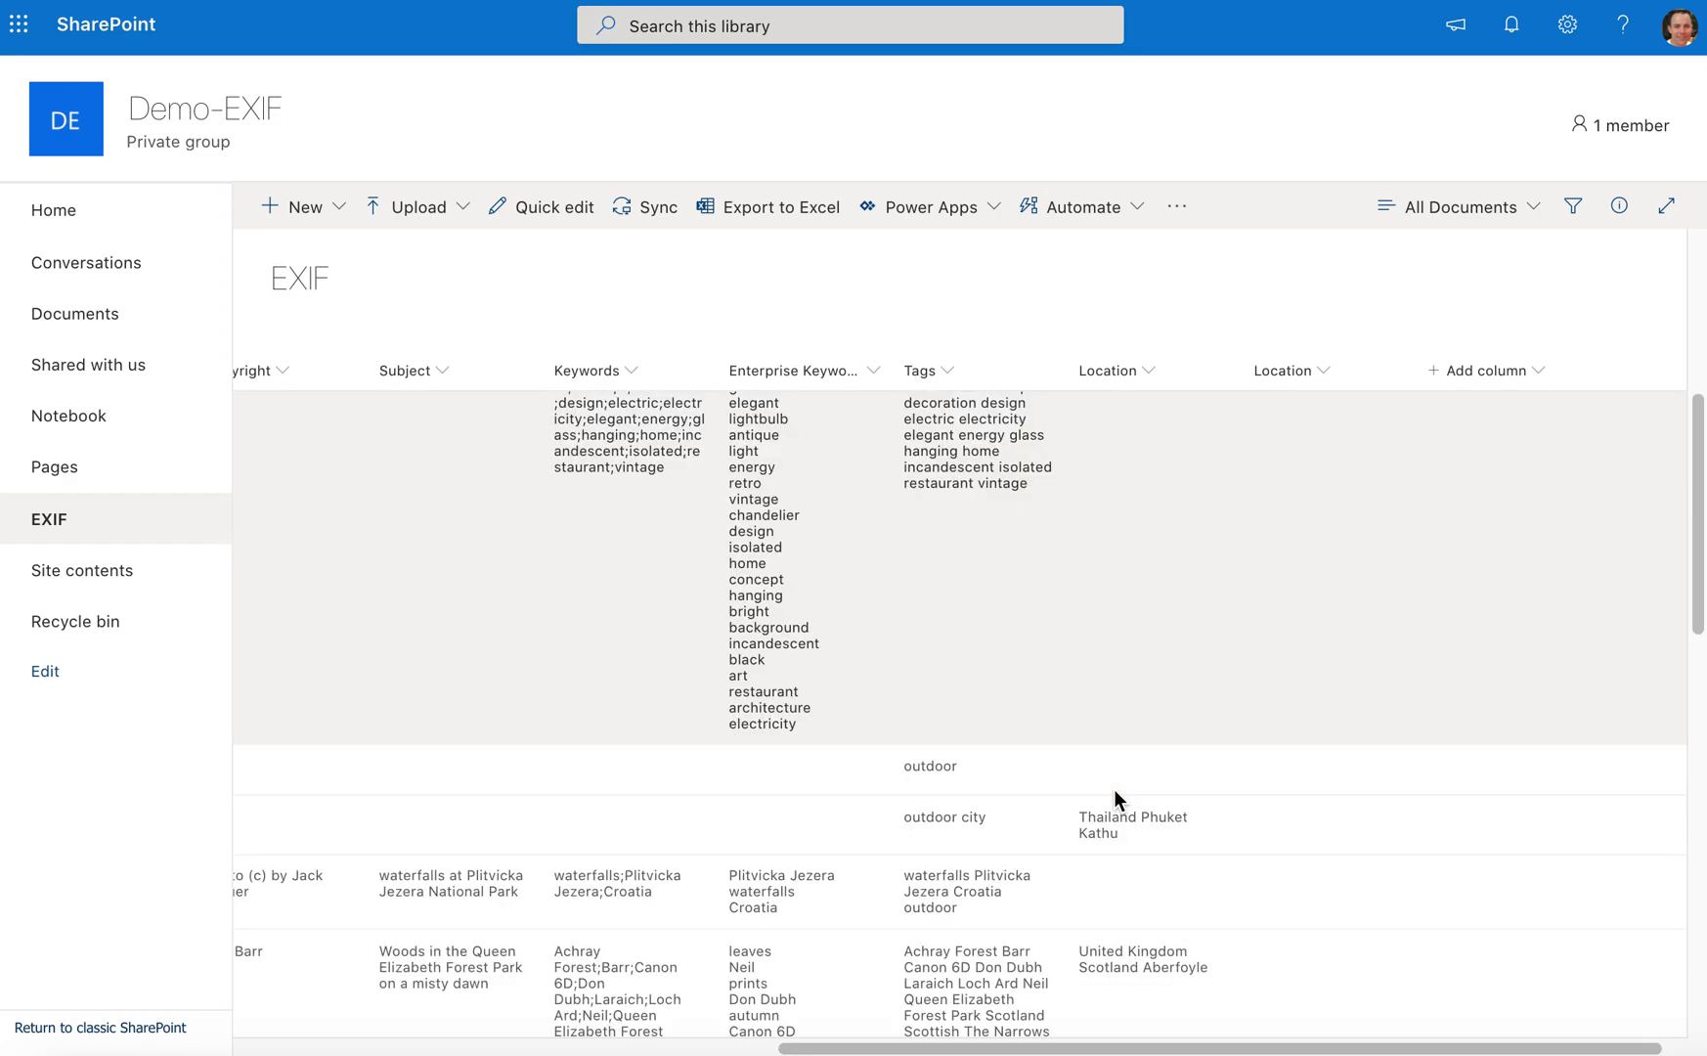
scroll(1136, 769, "up", 7)
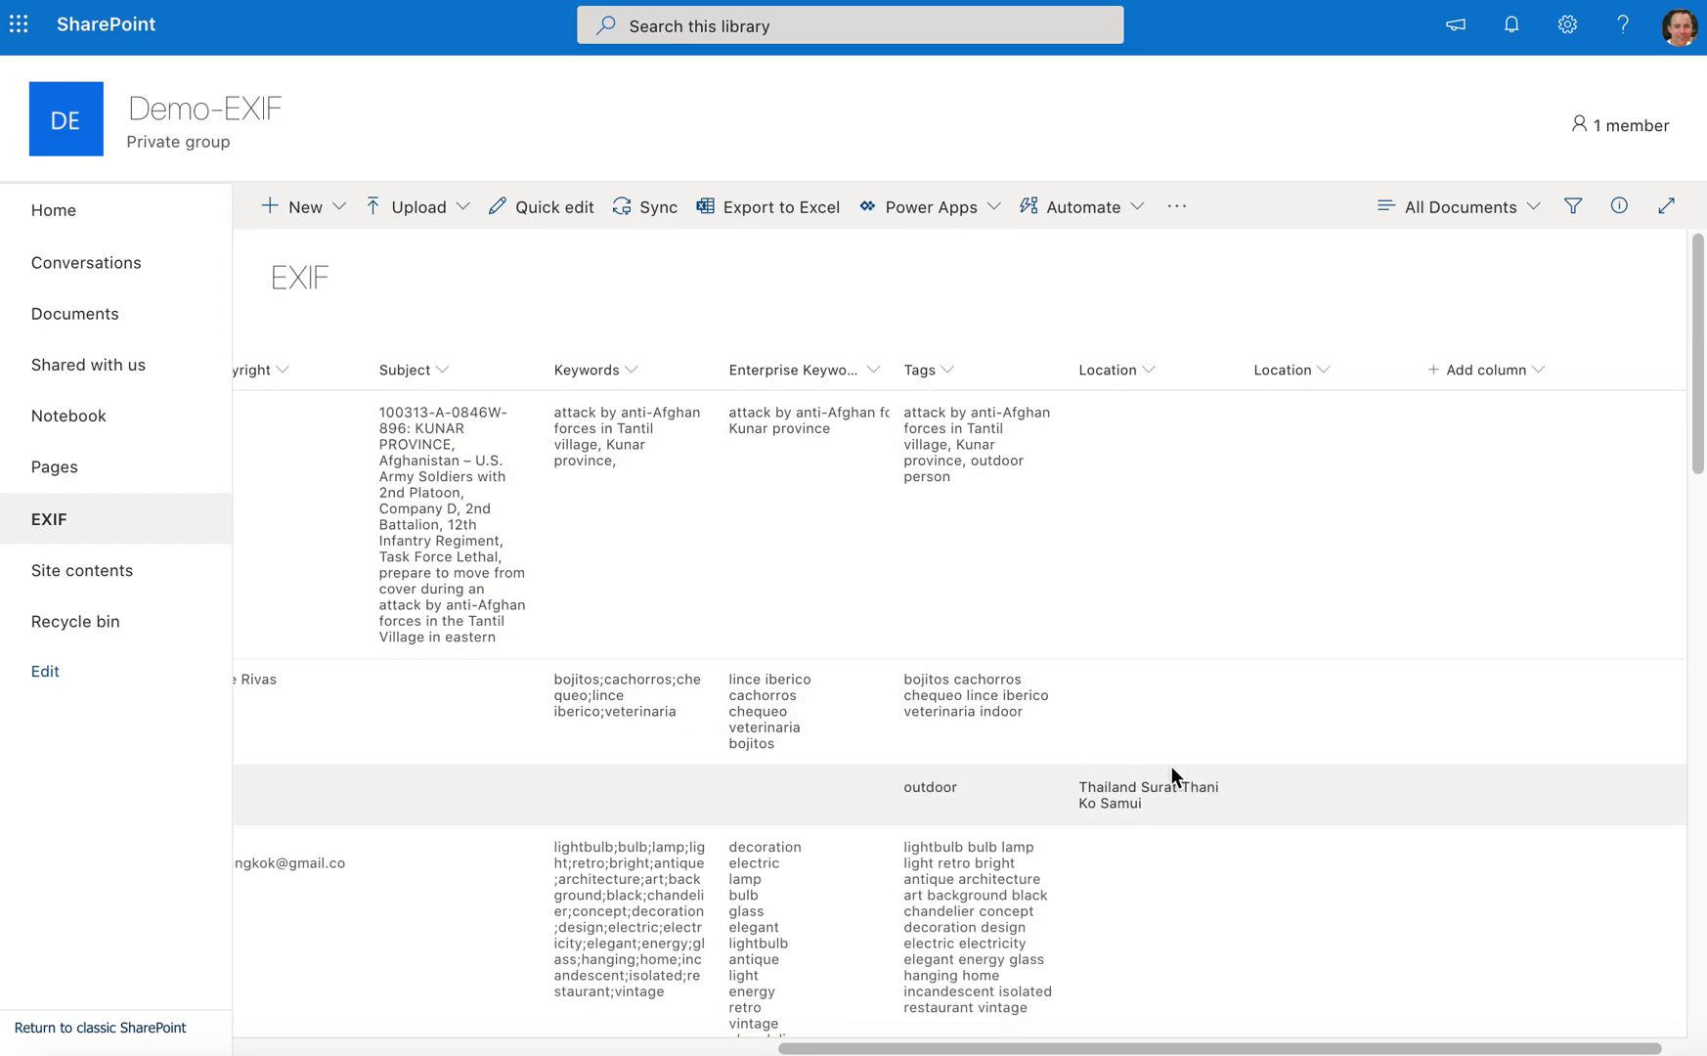
scroll(1368, 450, "down", 10)
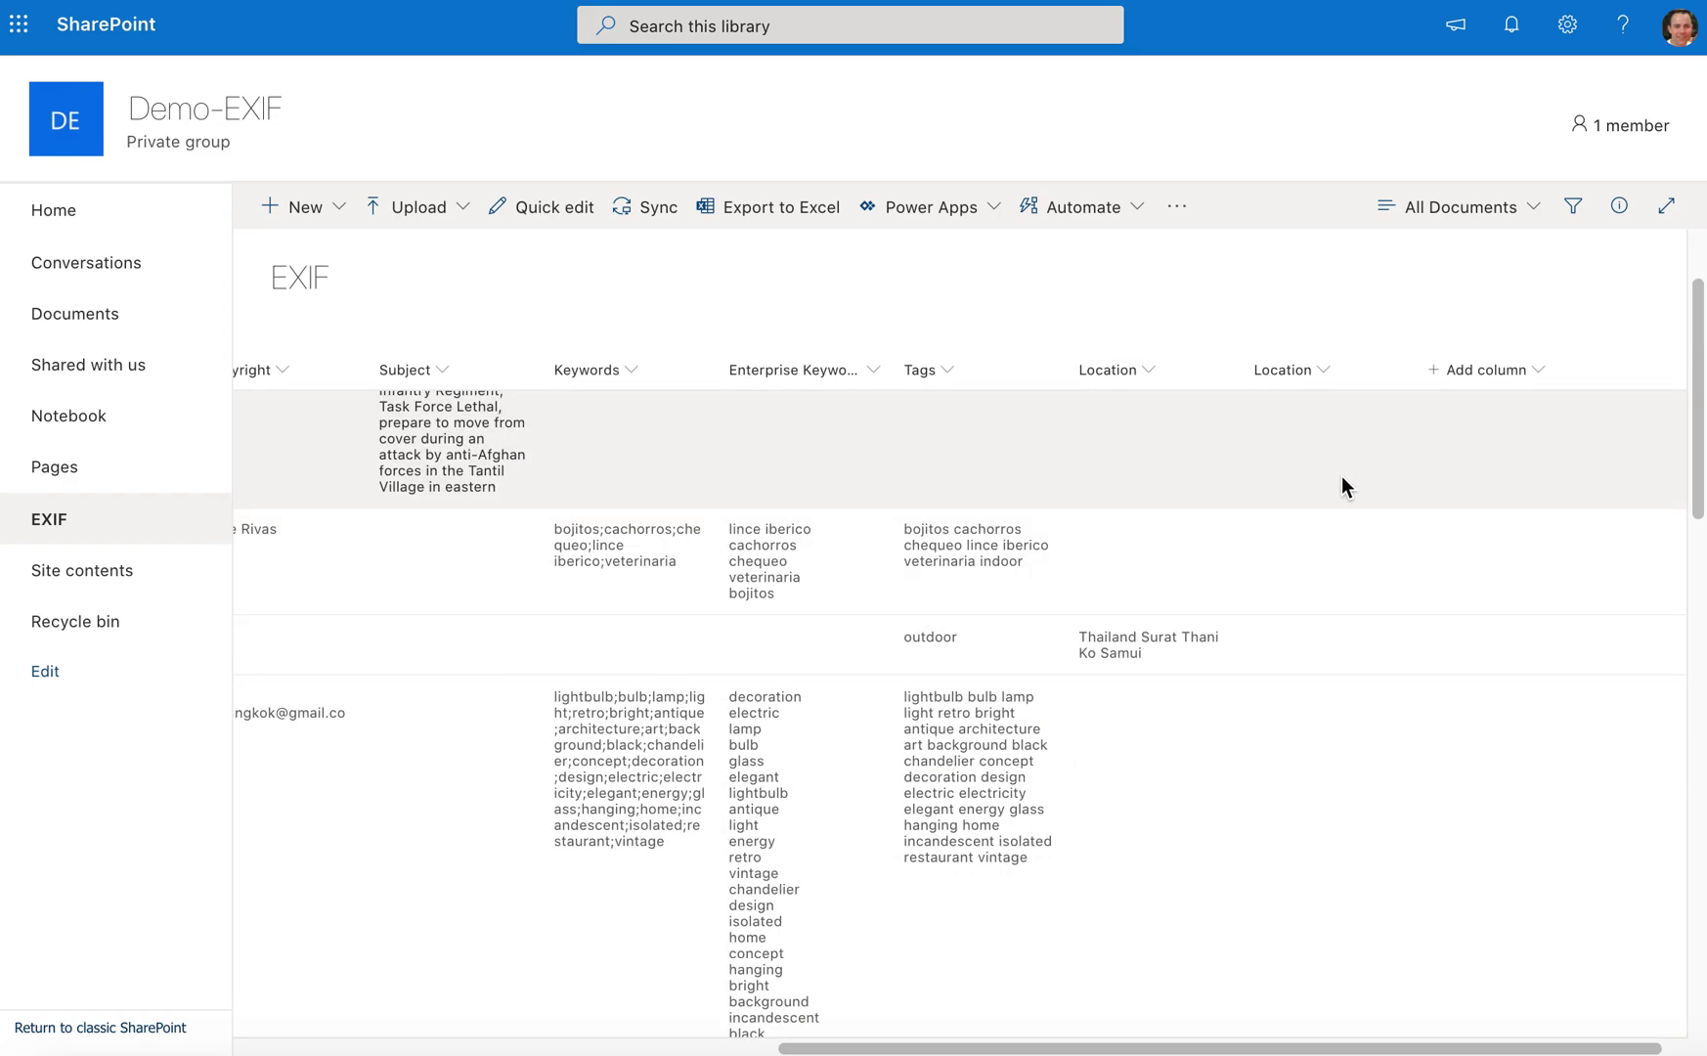
scroll(1340, 476, "down", 10)
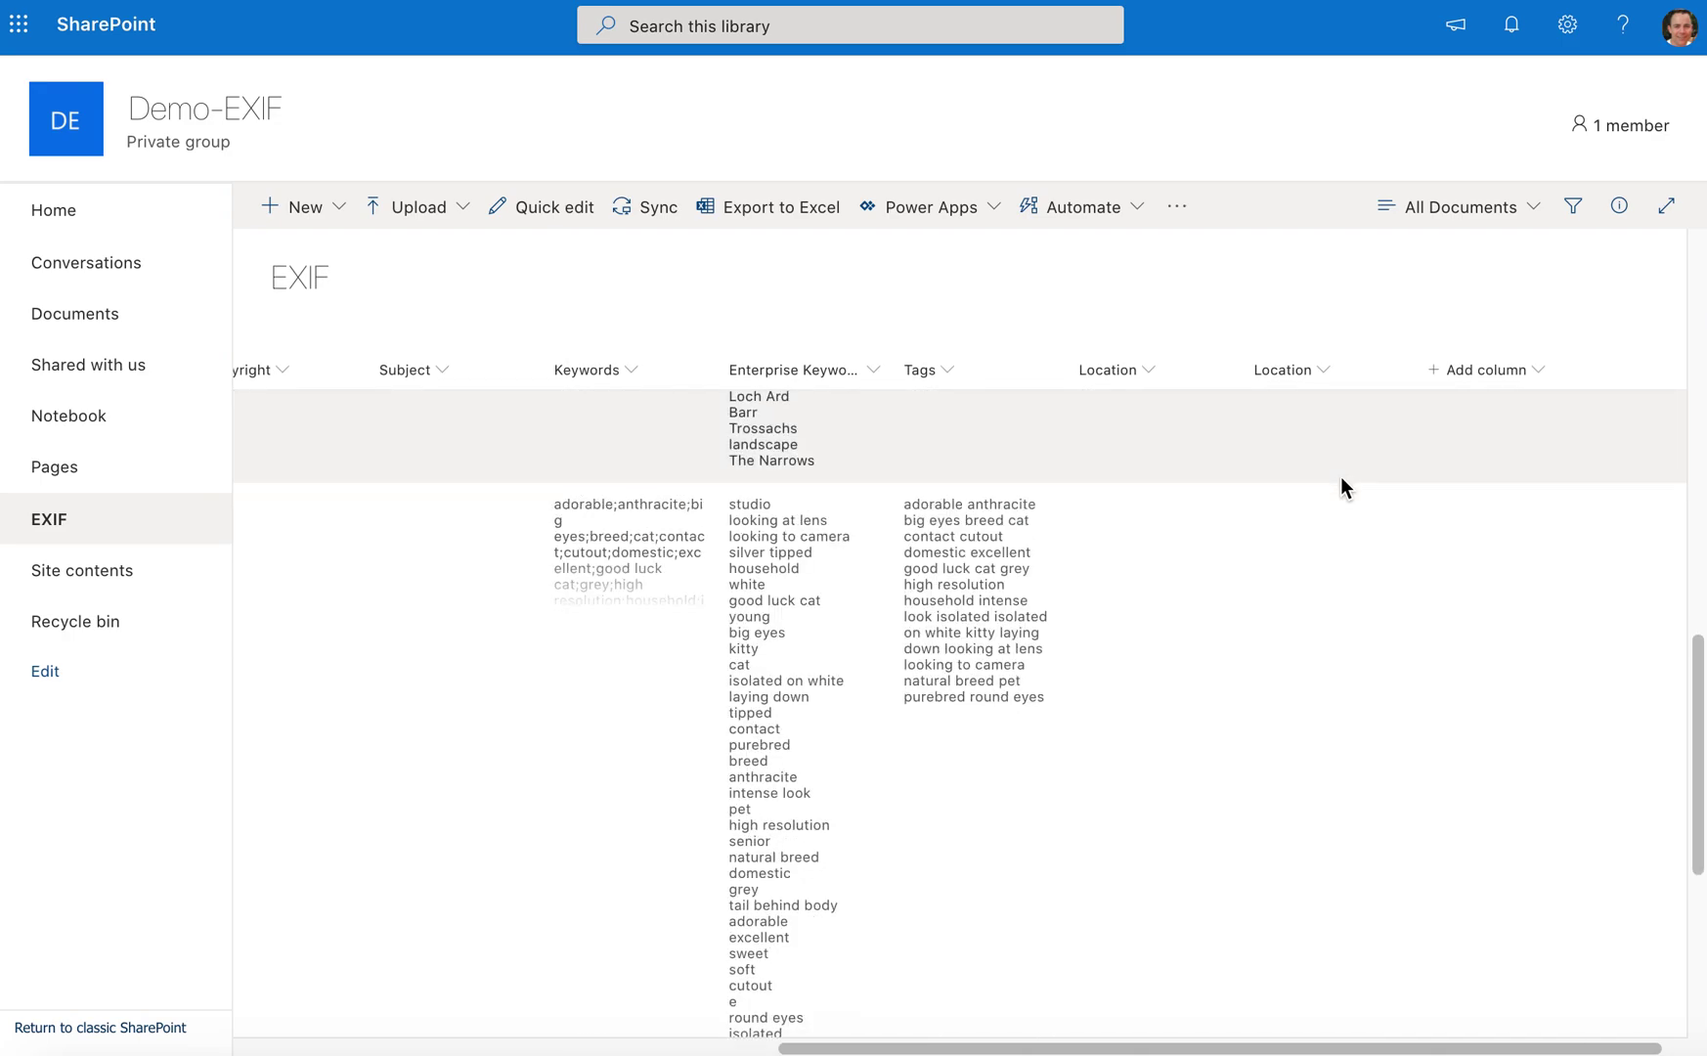
scroll(1340, 487, "up", 1)
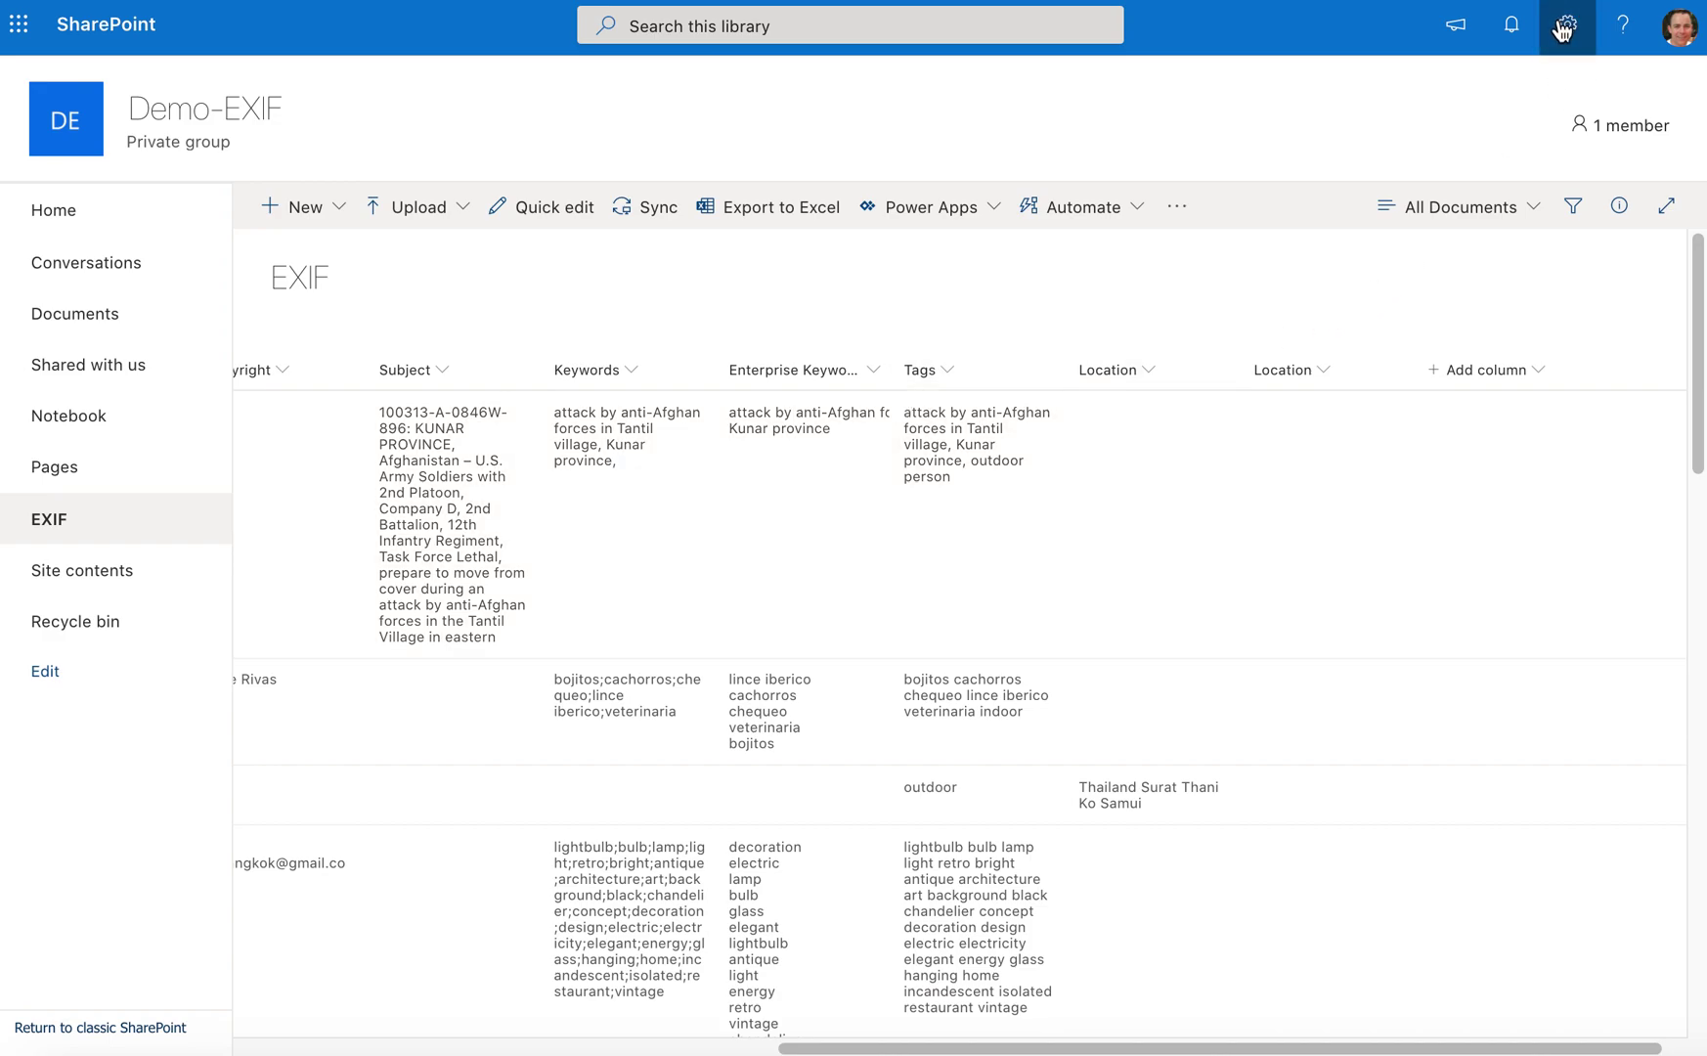
Step: Delete the added Location column in EXIF library settings and return to the photo list
left_click(1565, 27)
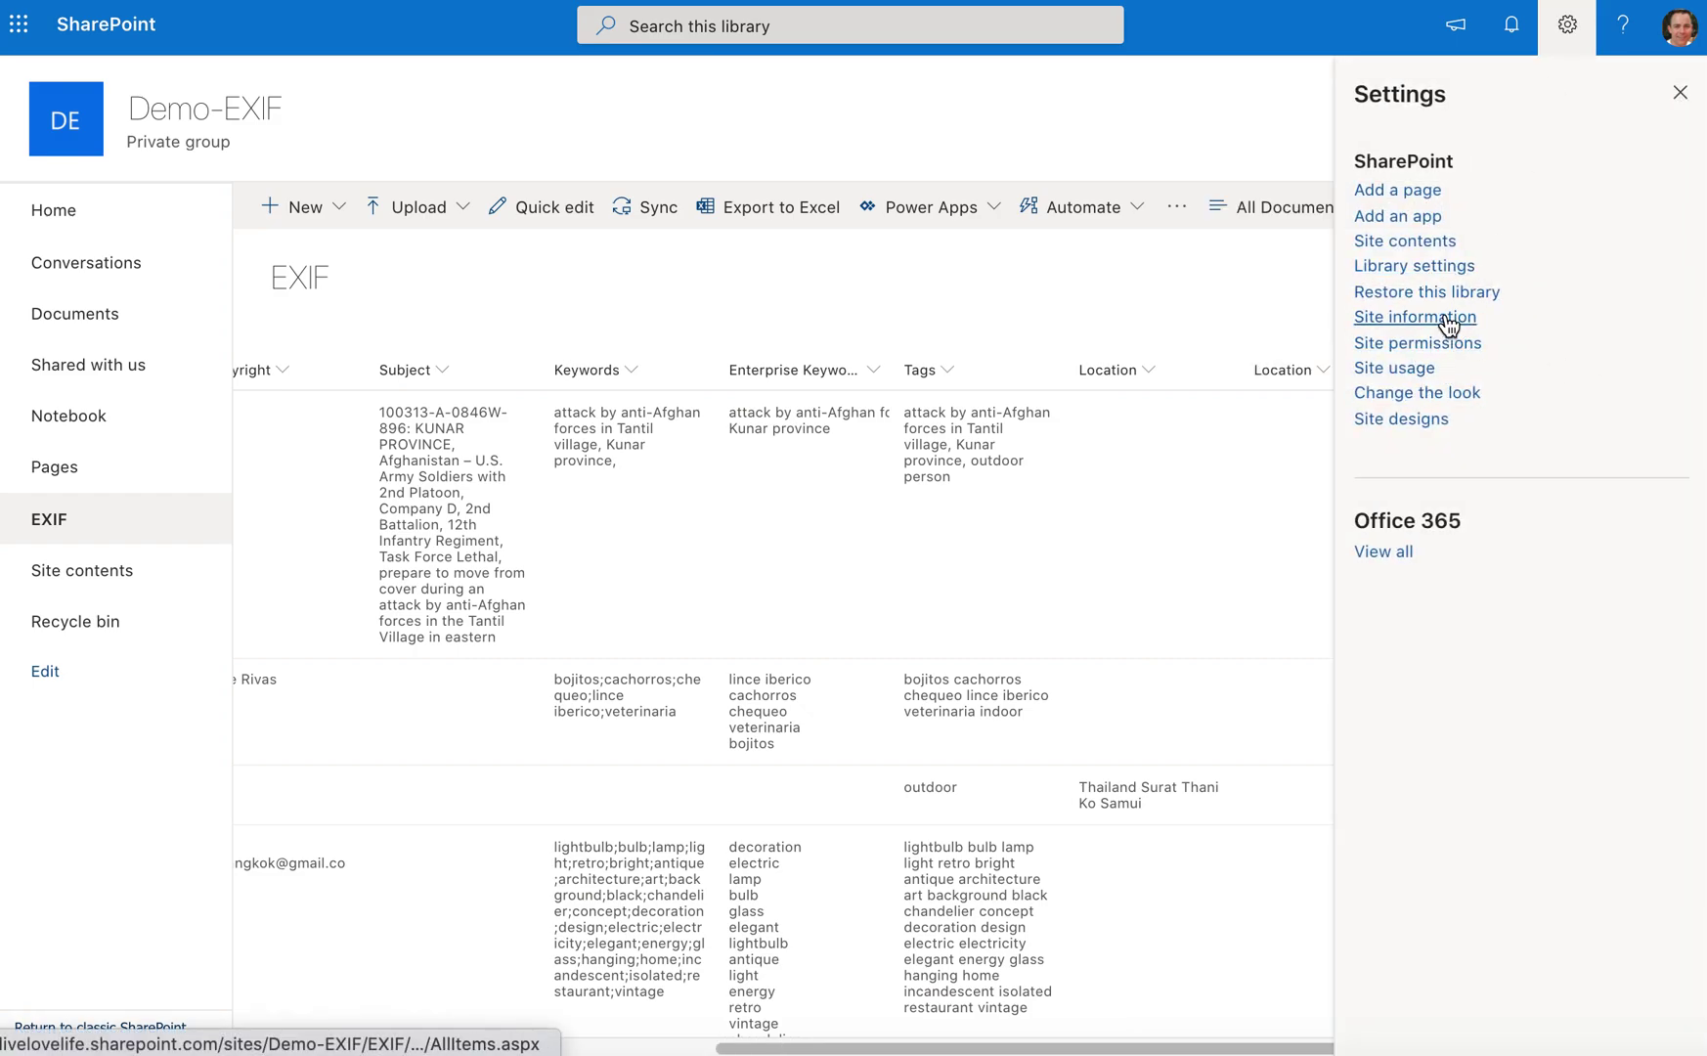
left_click(1411, 273)
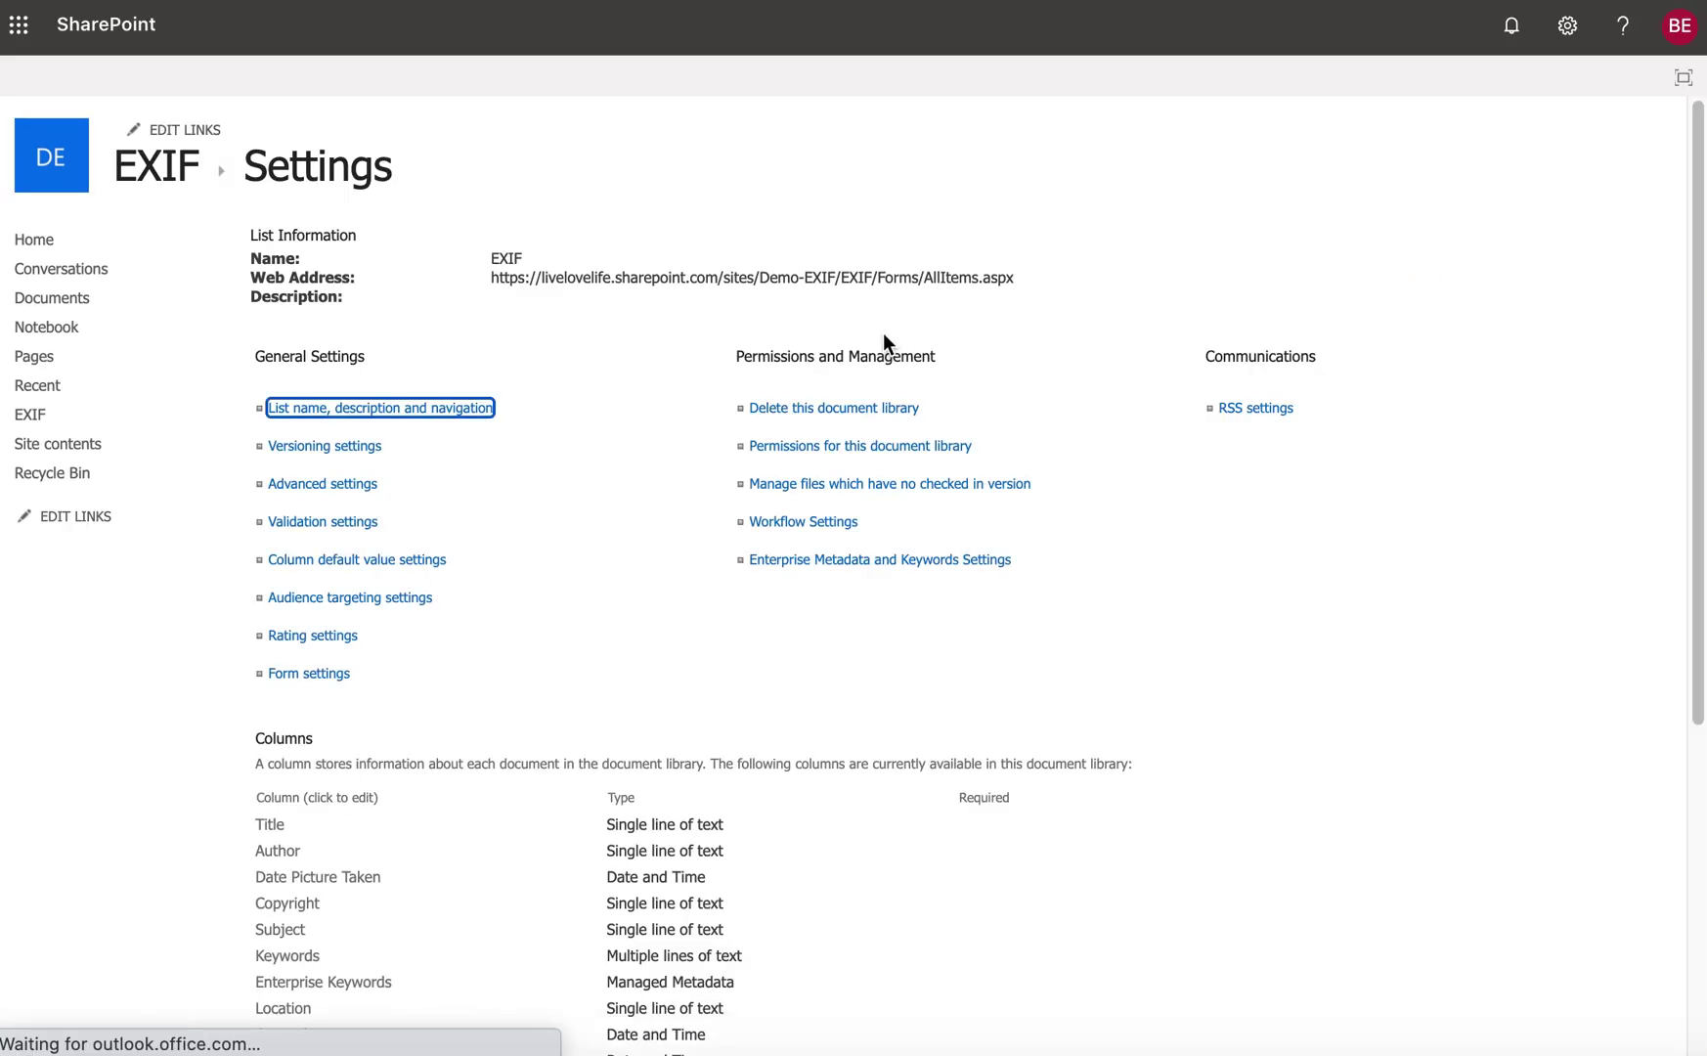
scroll(349, 635, "down", 4)
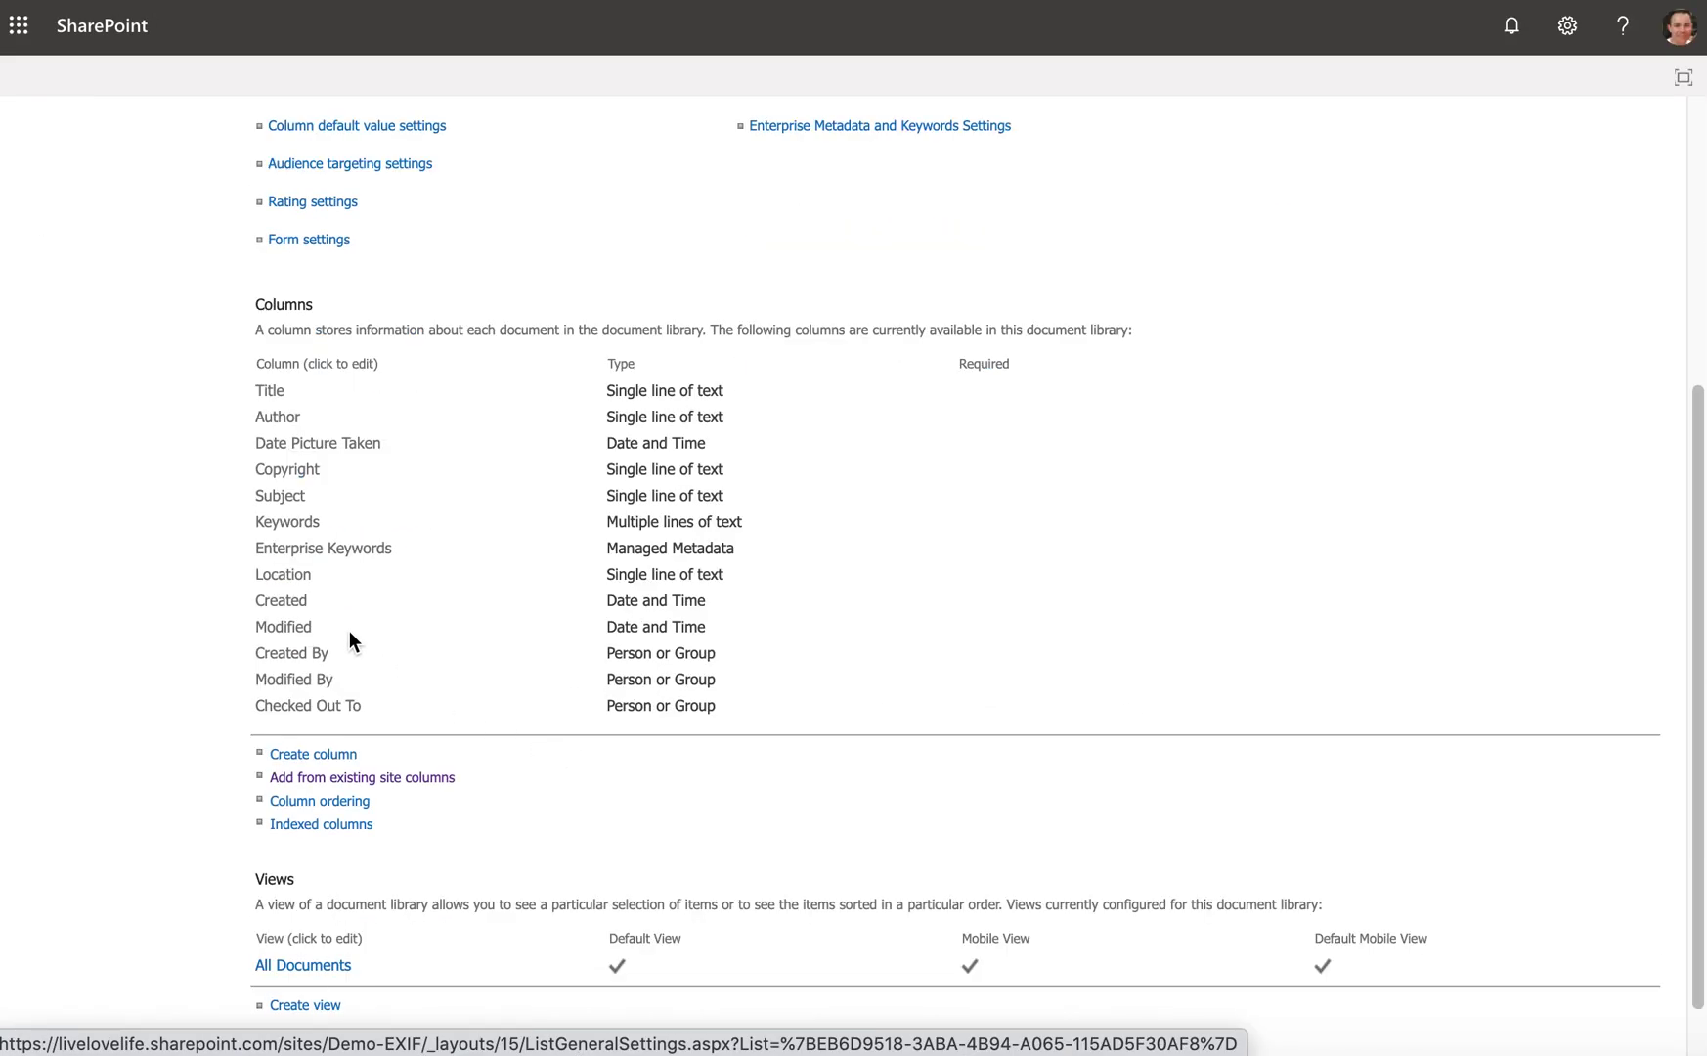
left_click(285, 577)
left_click(1367, 496)
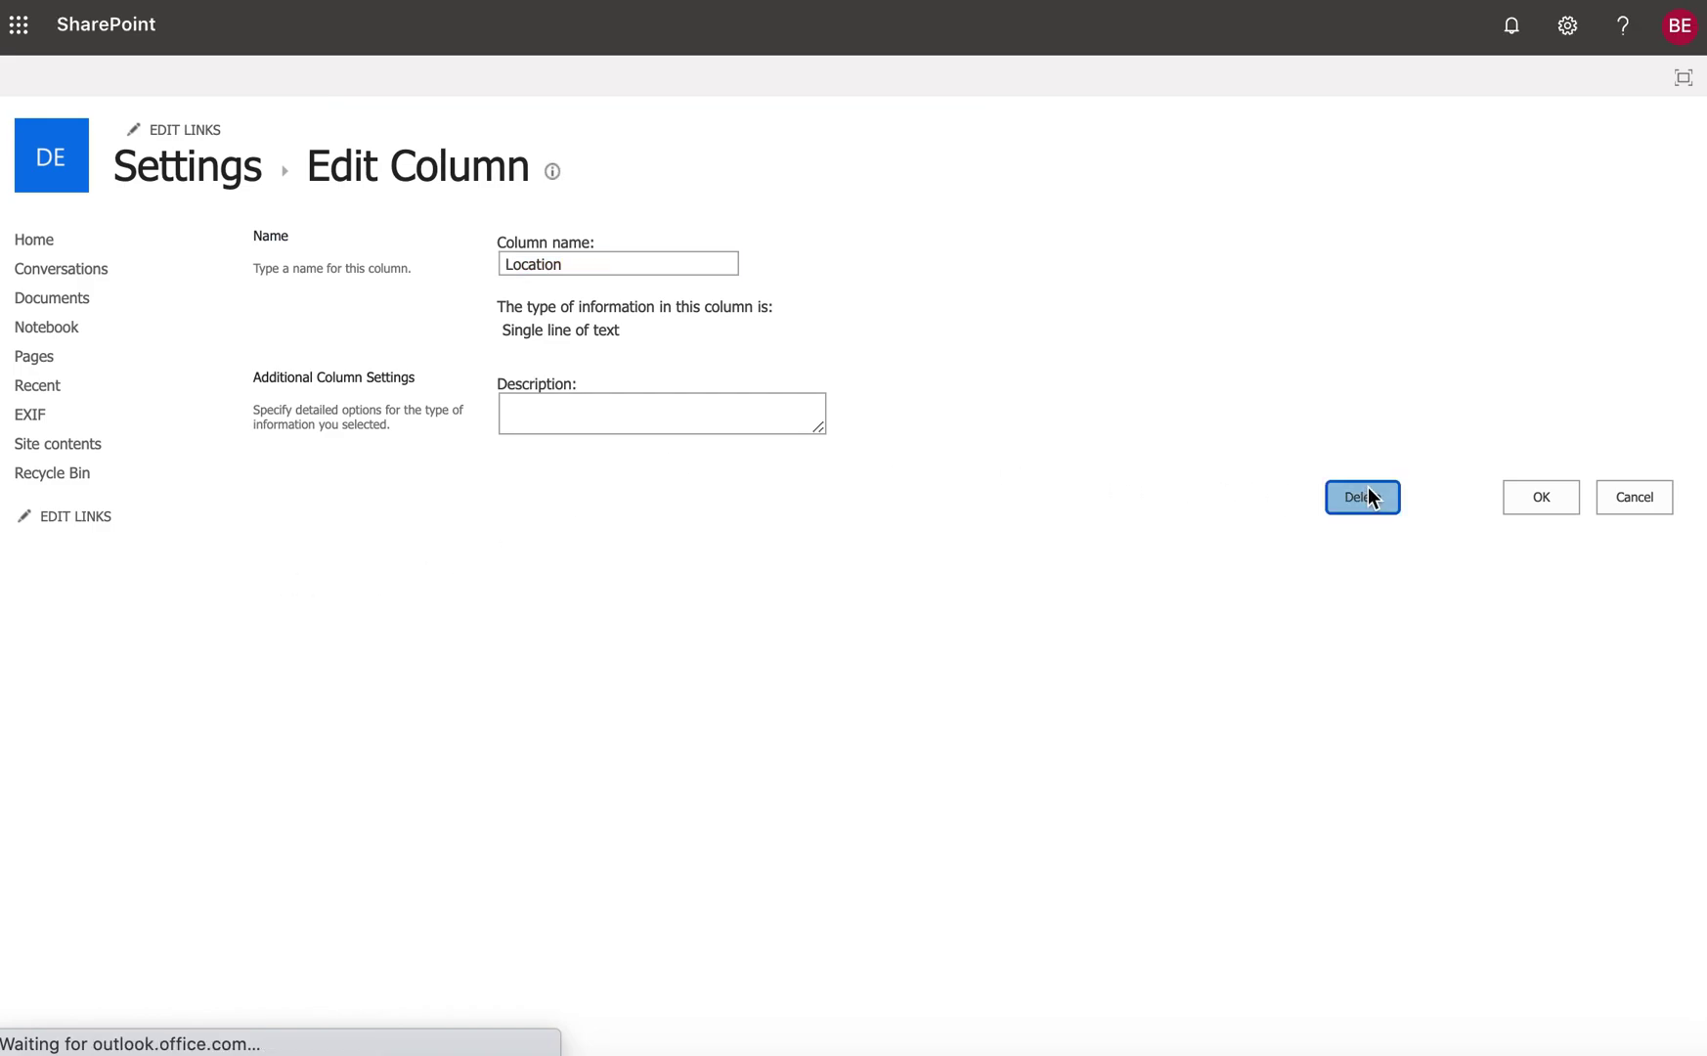
left_click(1100, 194)
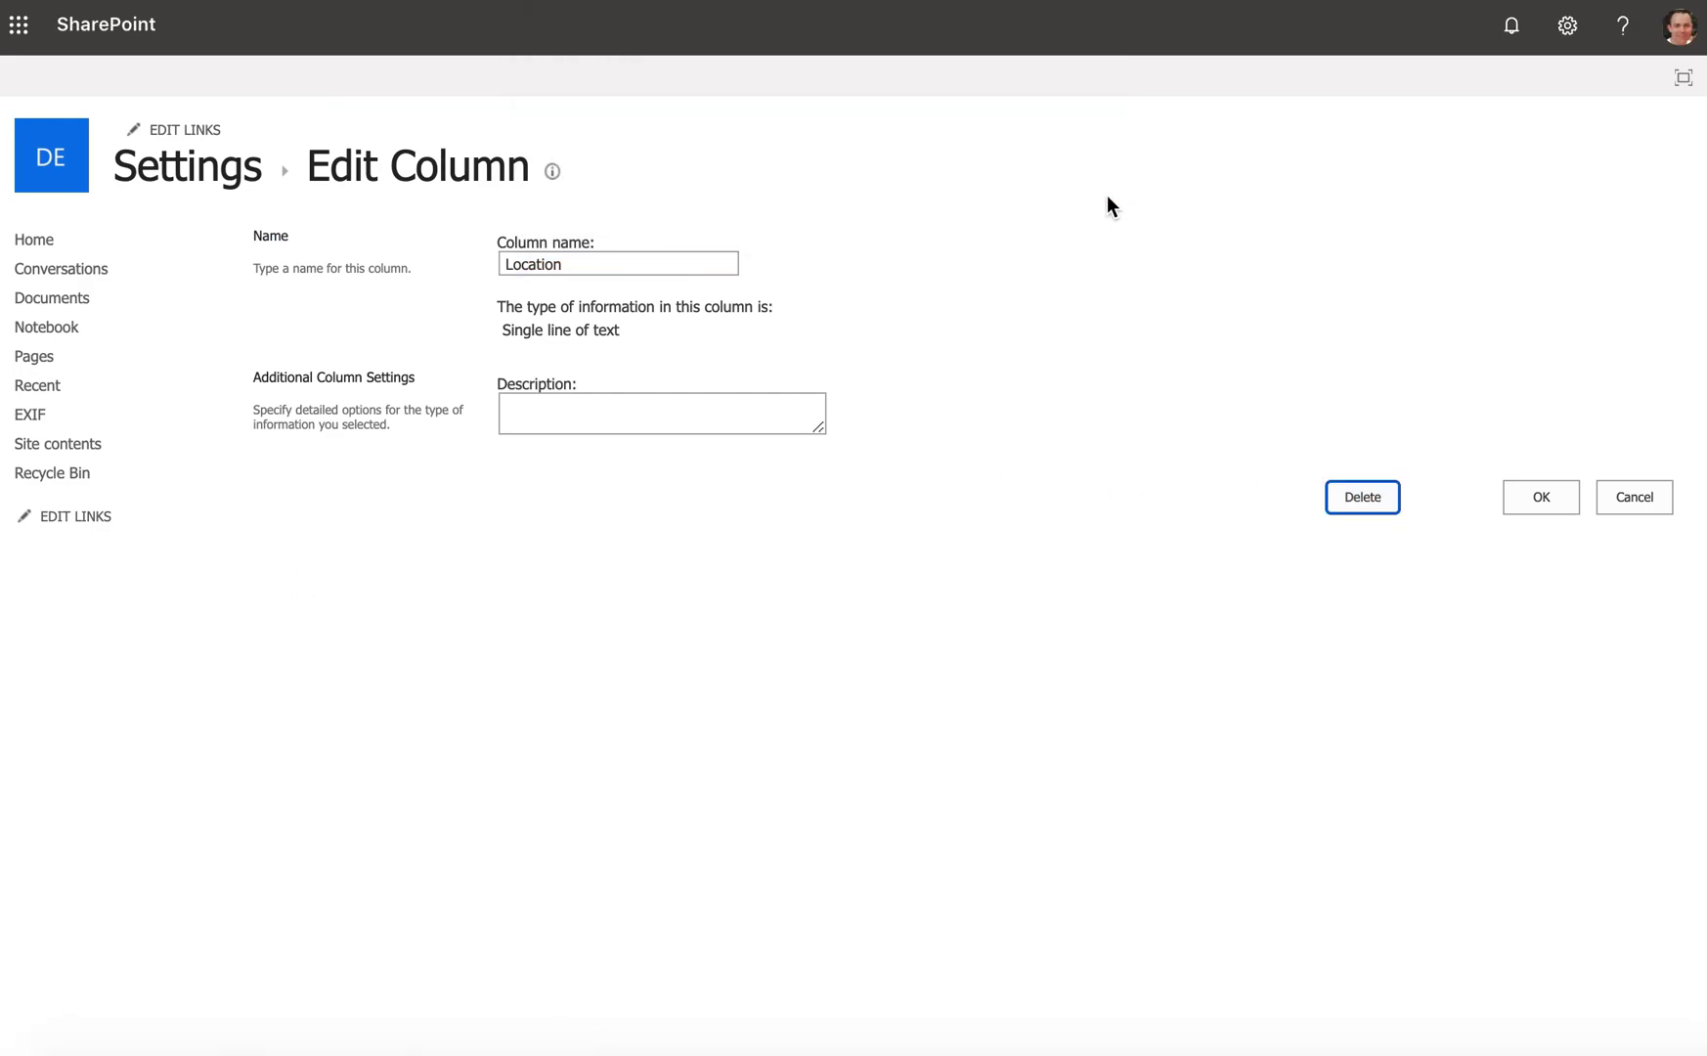
left_click(49, 427)
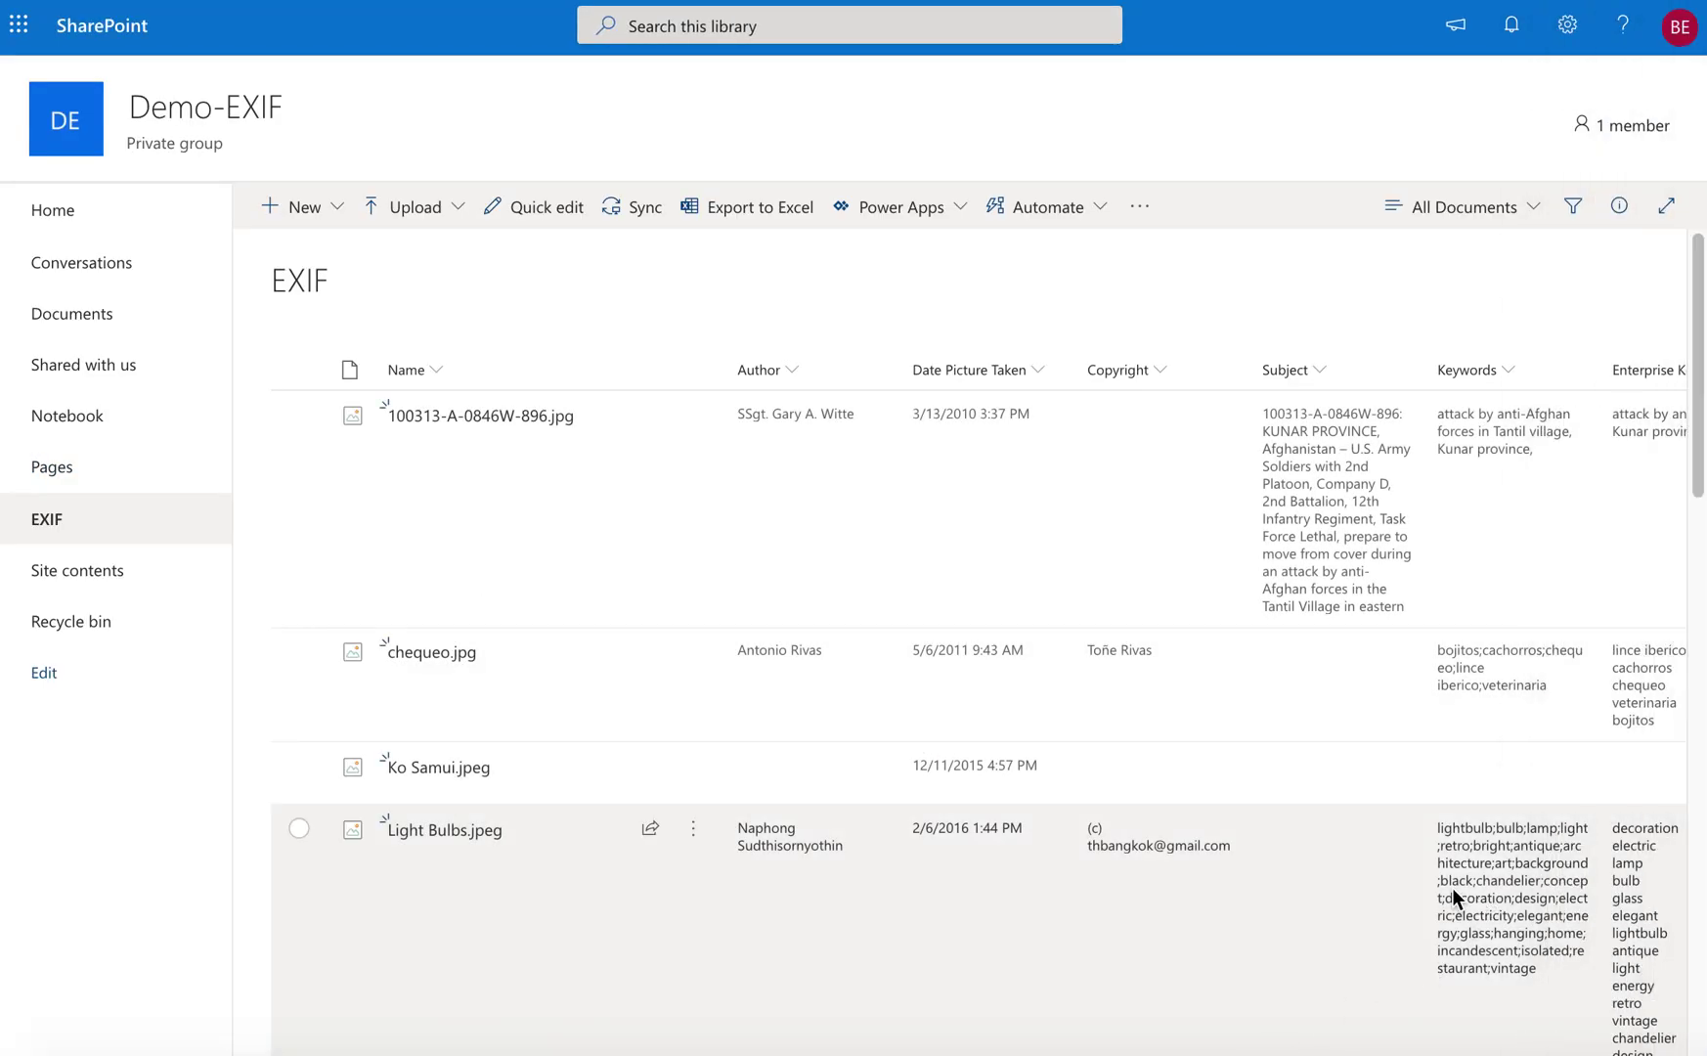
scroll(1427, 886, "right", 5)
scroll(1427, 886, "up", 5)
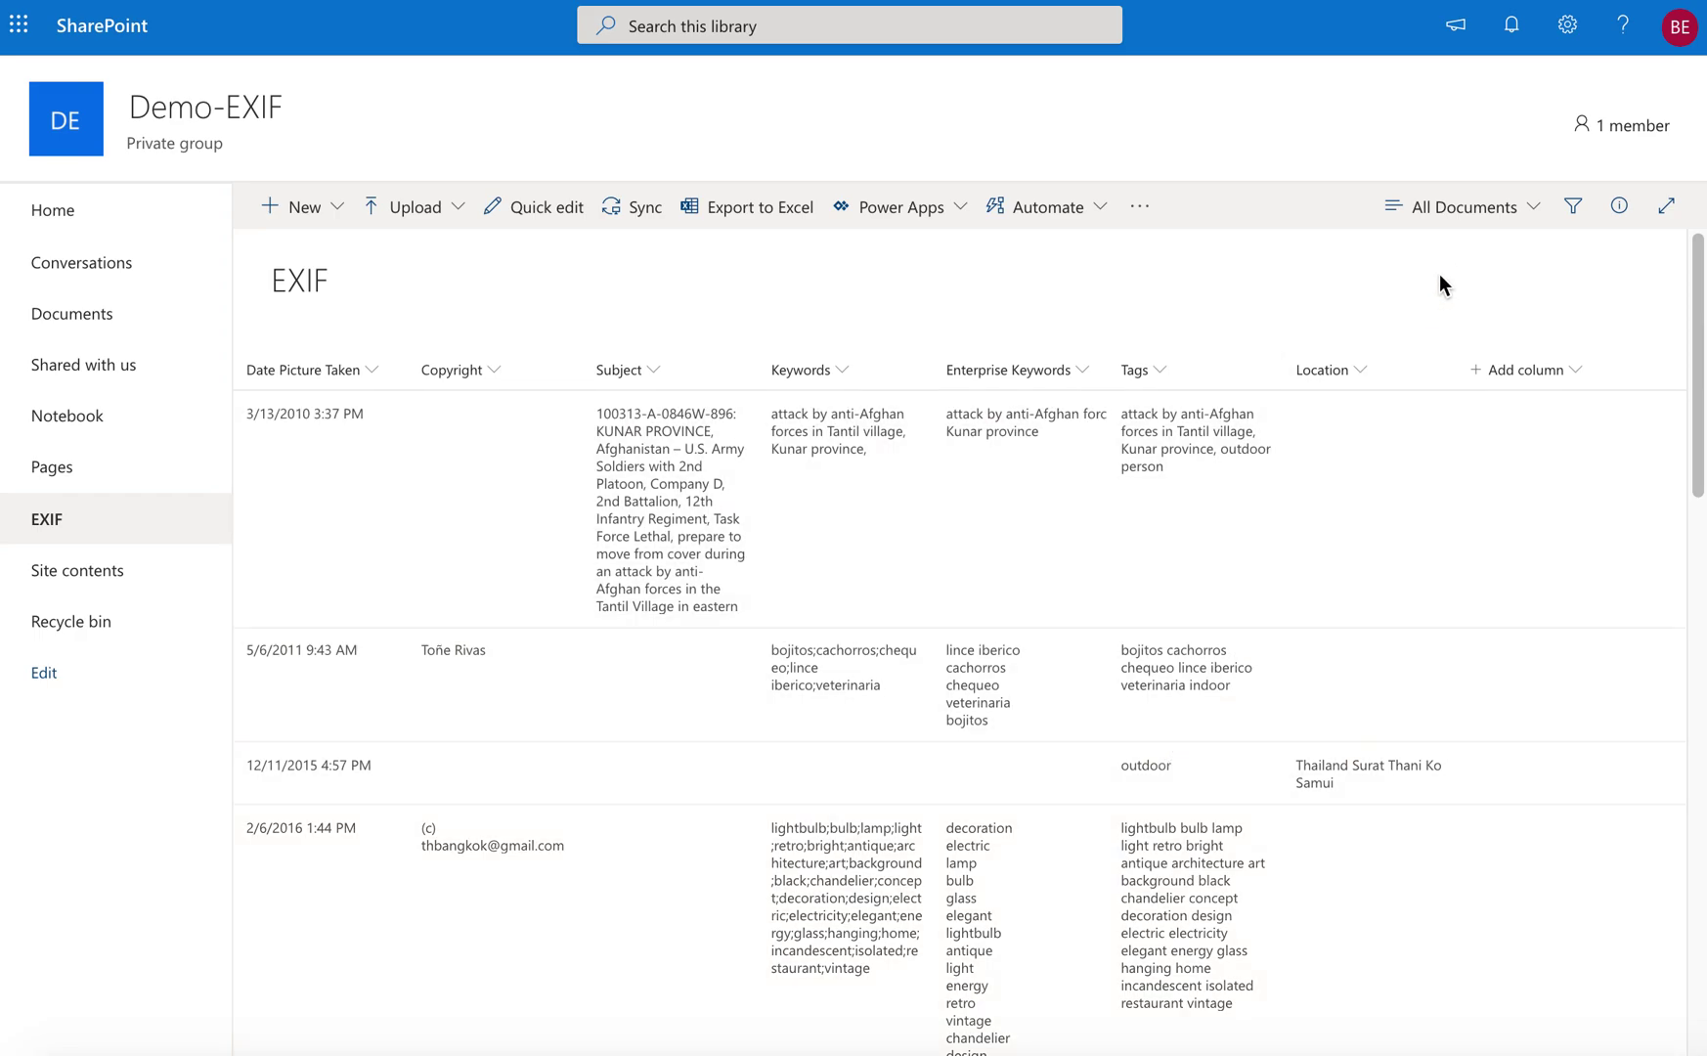
scroll(1428, 761, "left", 5)
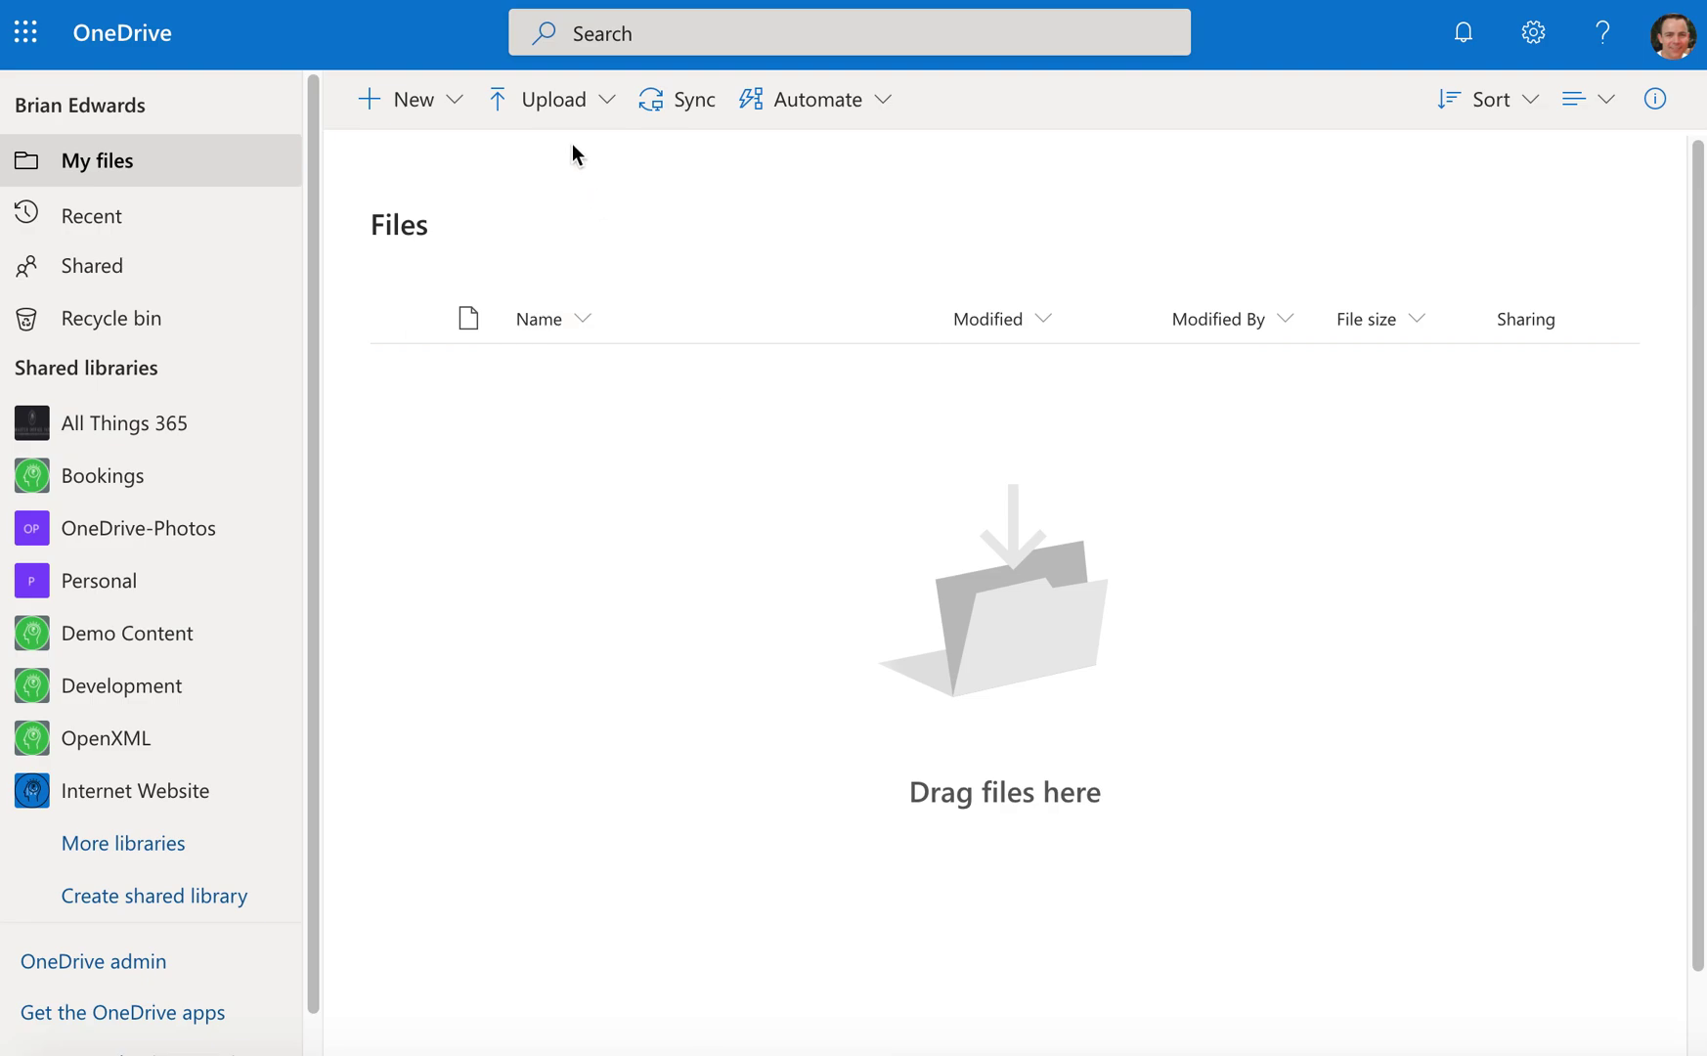
Step: Upload 100313-A-0846W-896.jpg and chequeo.jpg from the computer to OneDrive My files
left_click(525, 101)
left_click(531, 155)
left_click(259, 98)
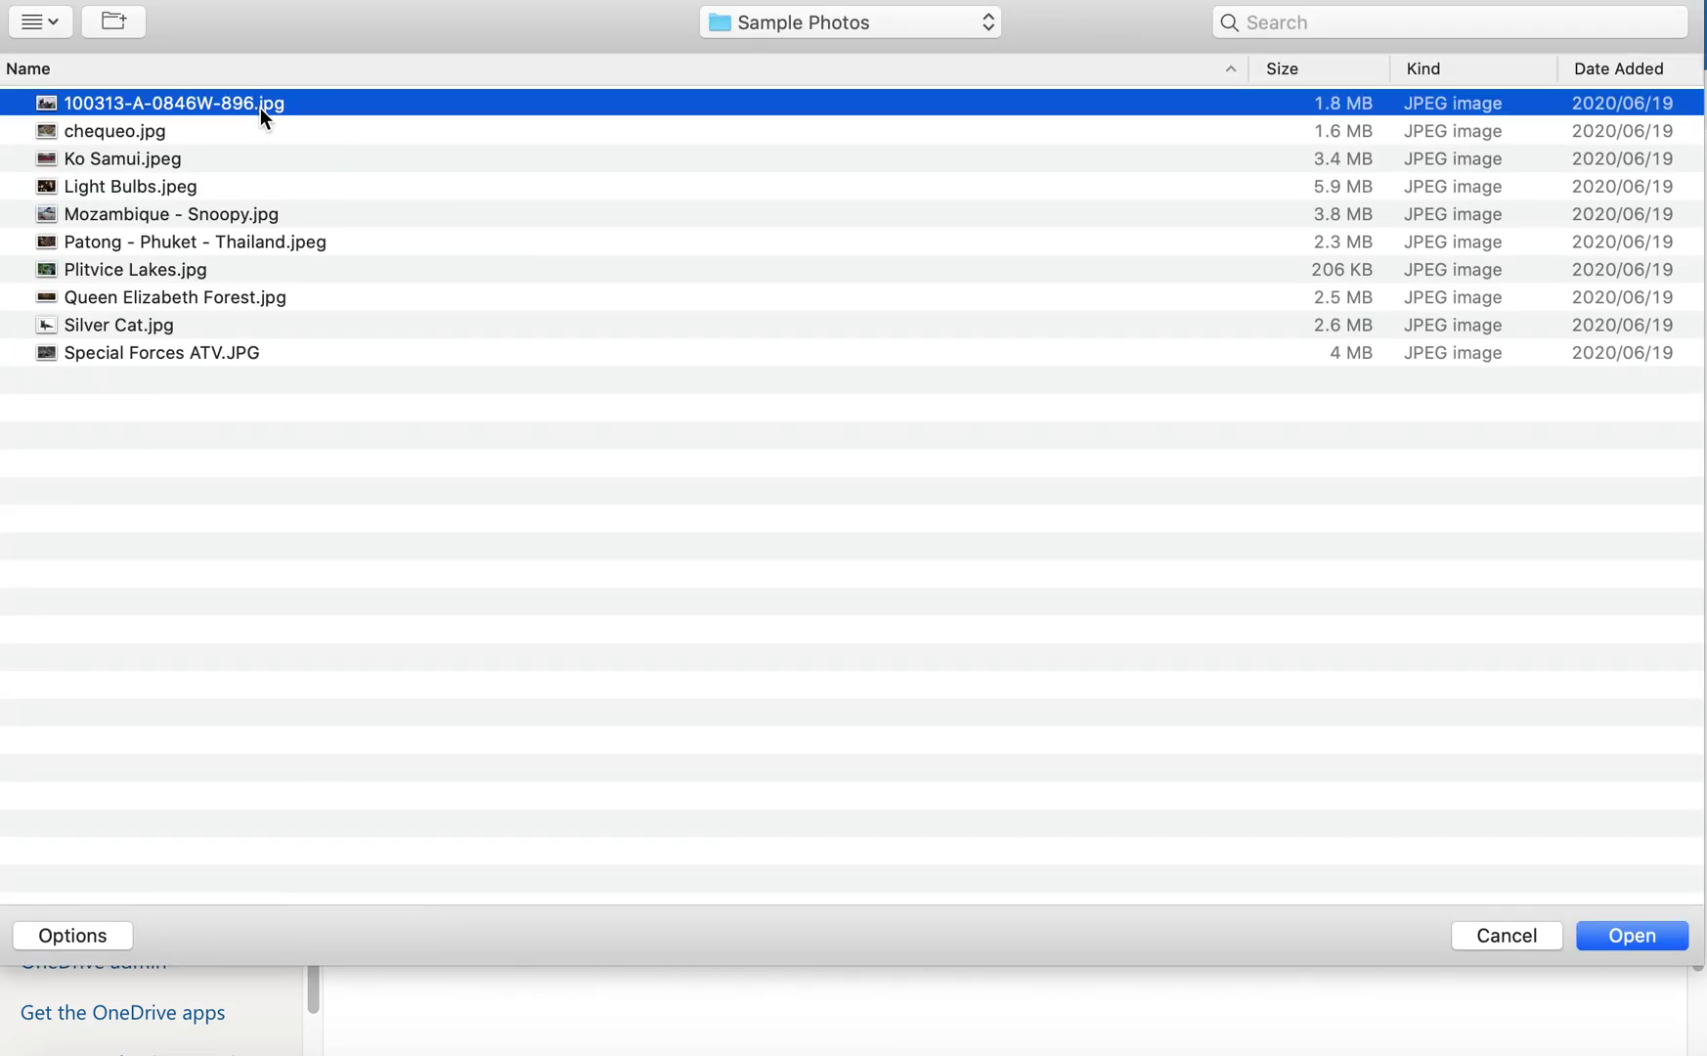
left_click(260, 133, "shift")
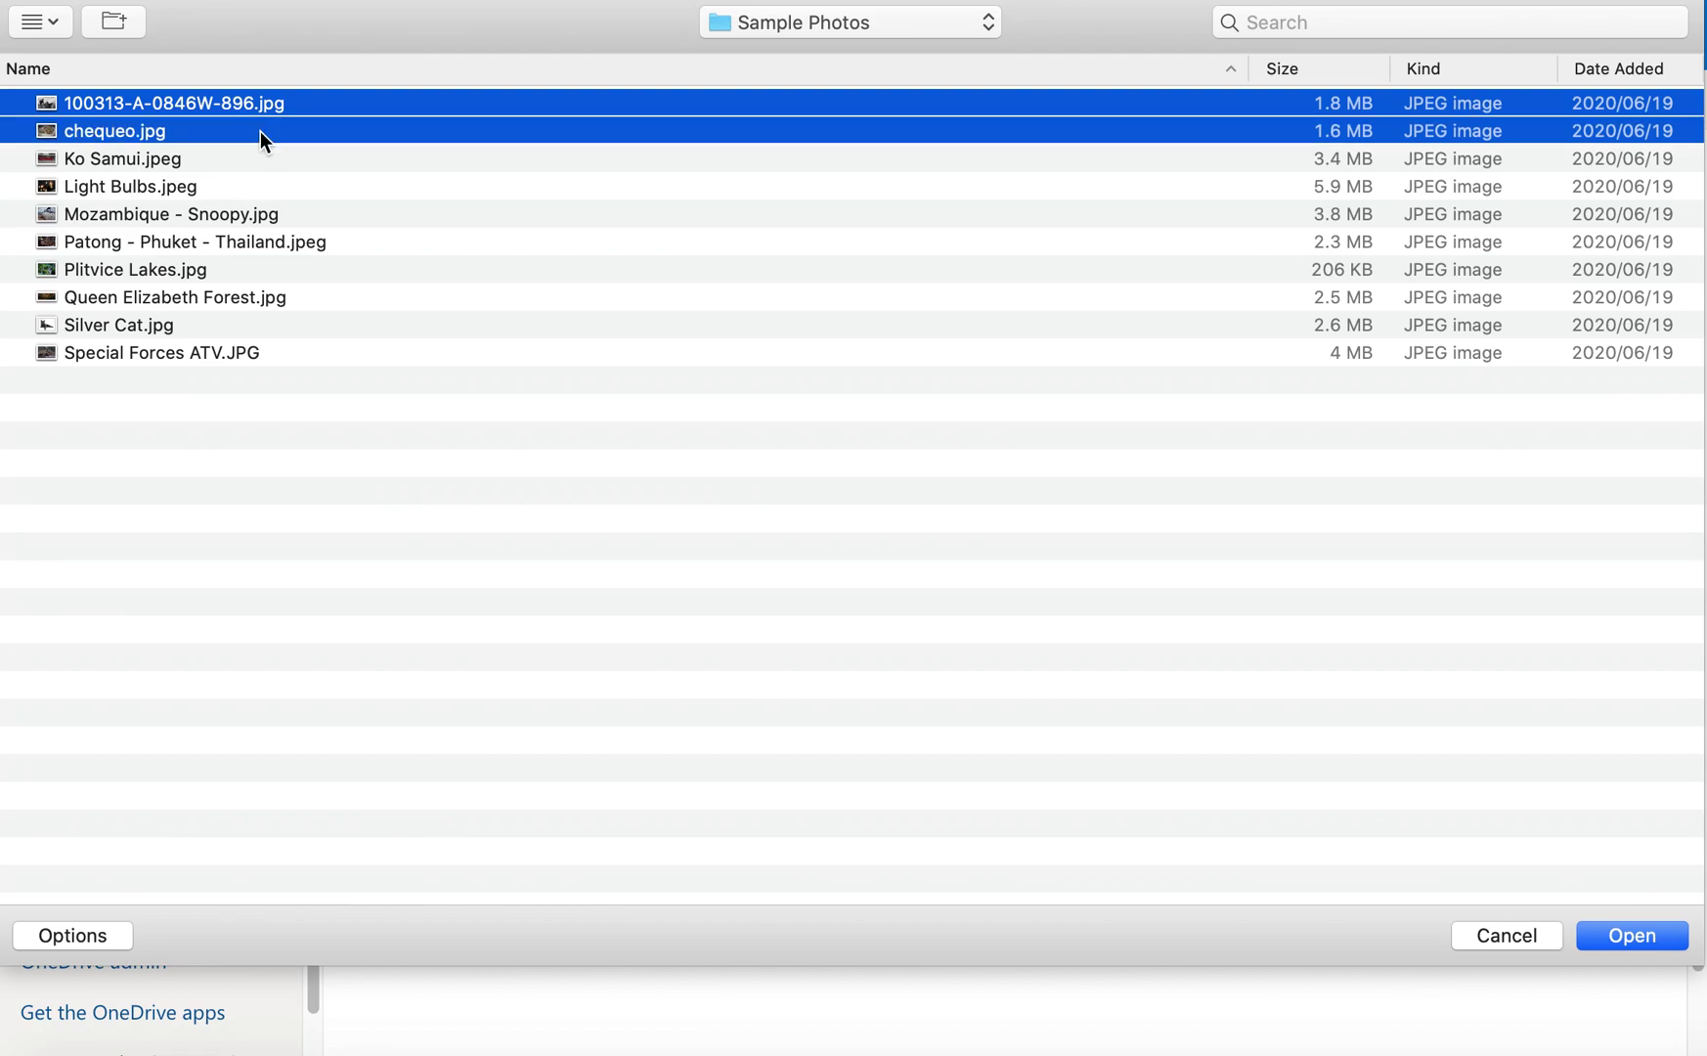
left_click(1652, 934)
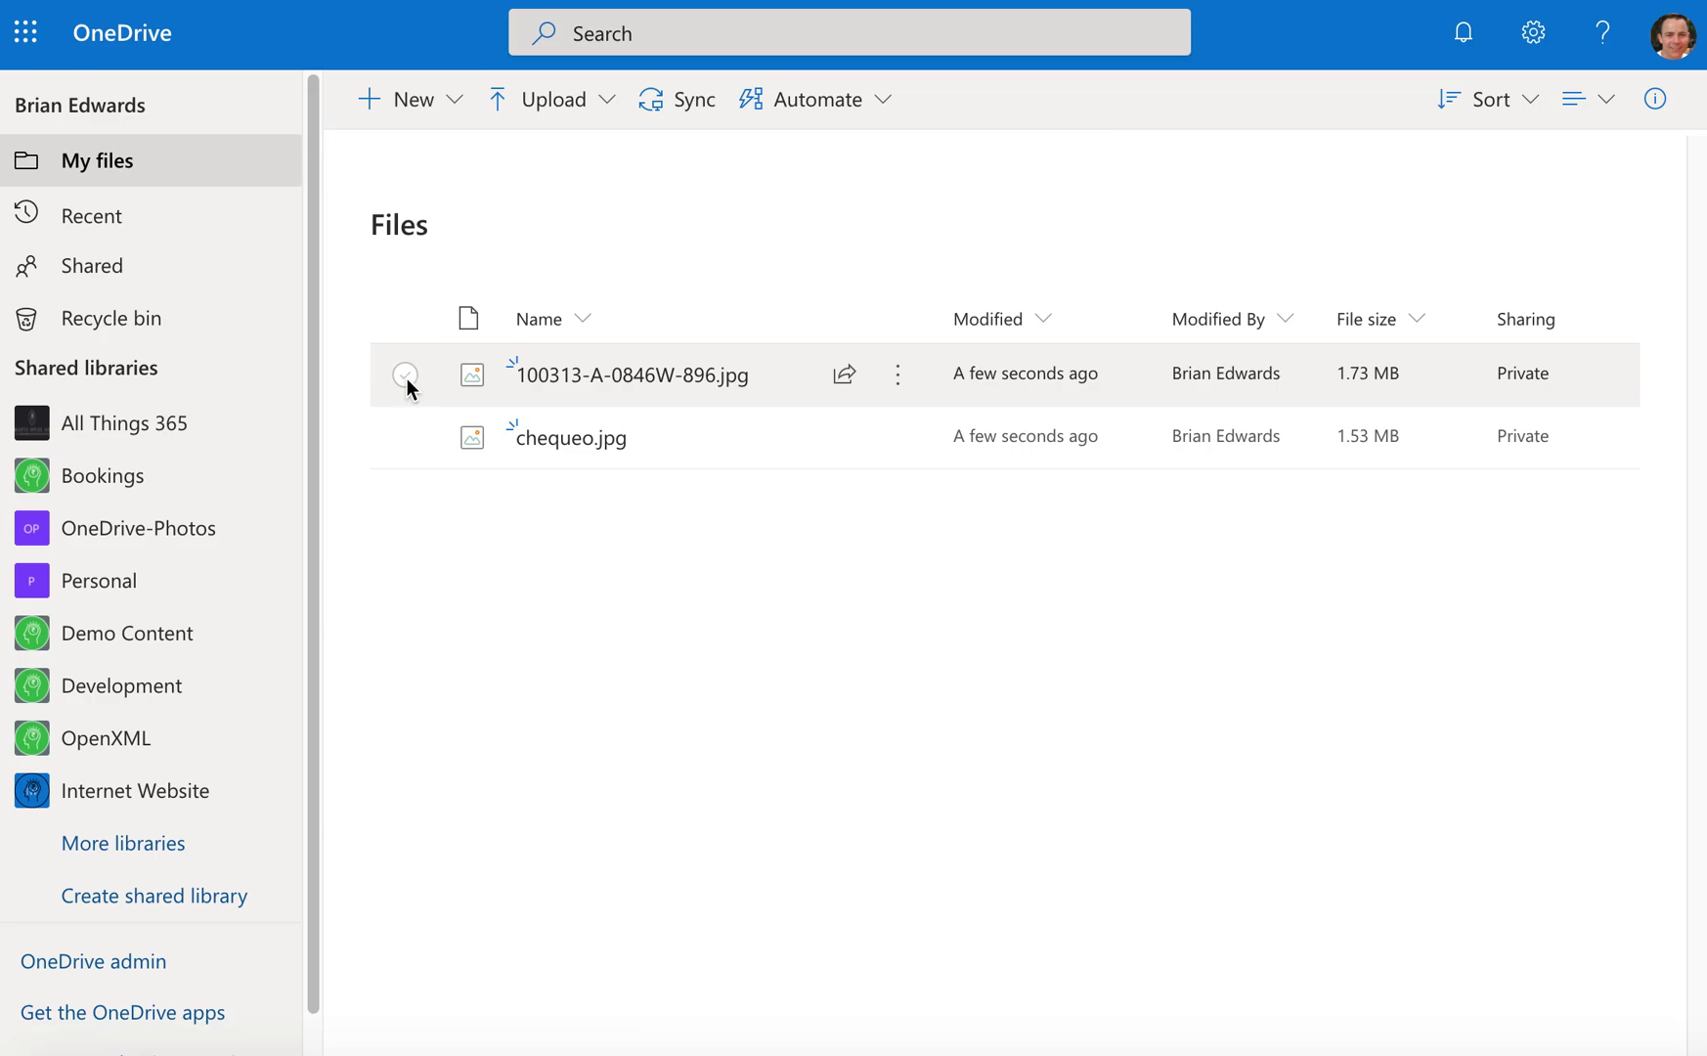
Step: Move 100313-A-0846W-896.jpg into Demo-EXIF's Documents library, accepting the lost-properties warning
left_click(405, 375)
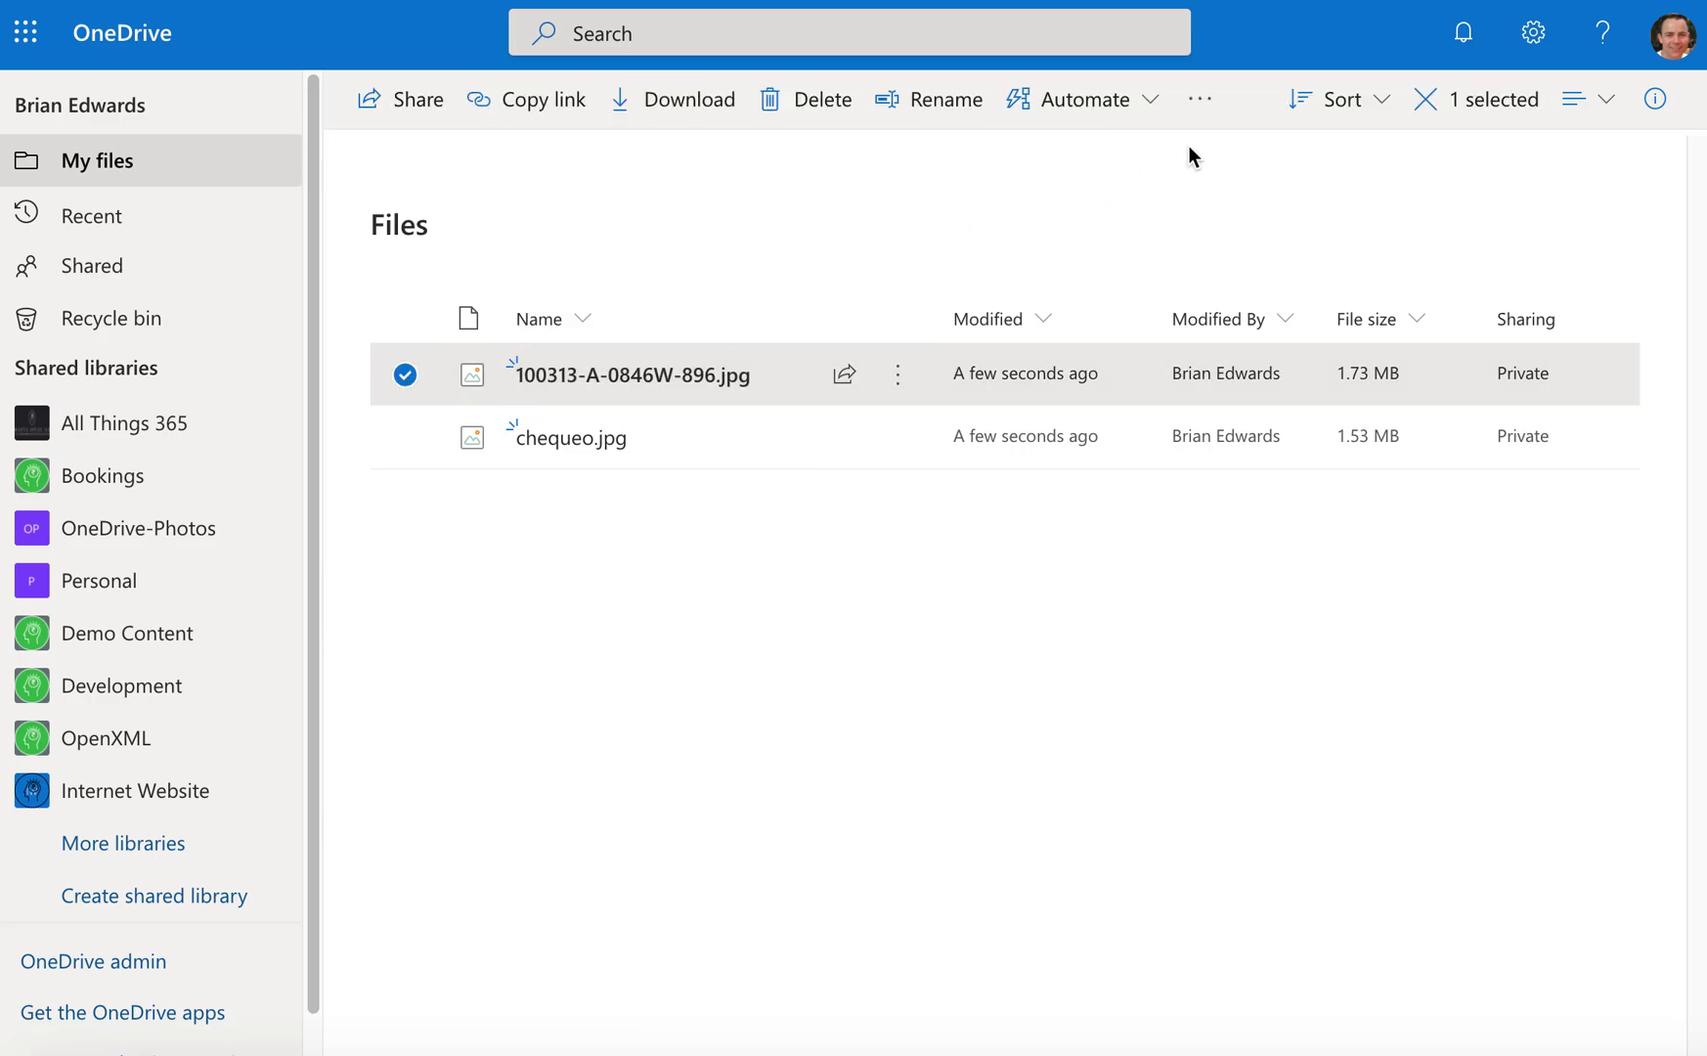
left_click(1199, 109)
left_click(1231, 162)
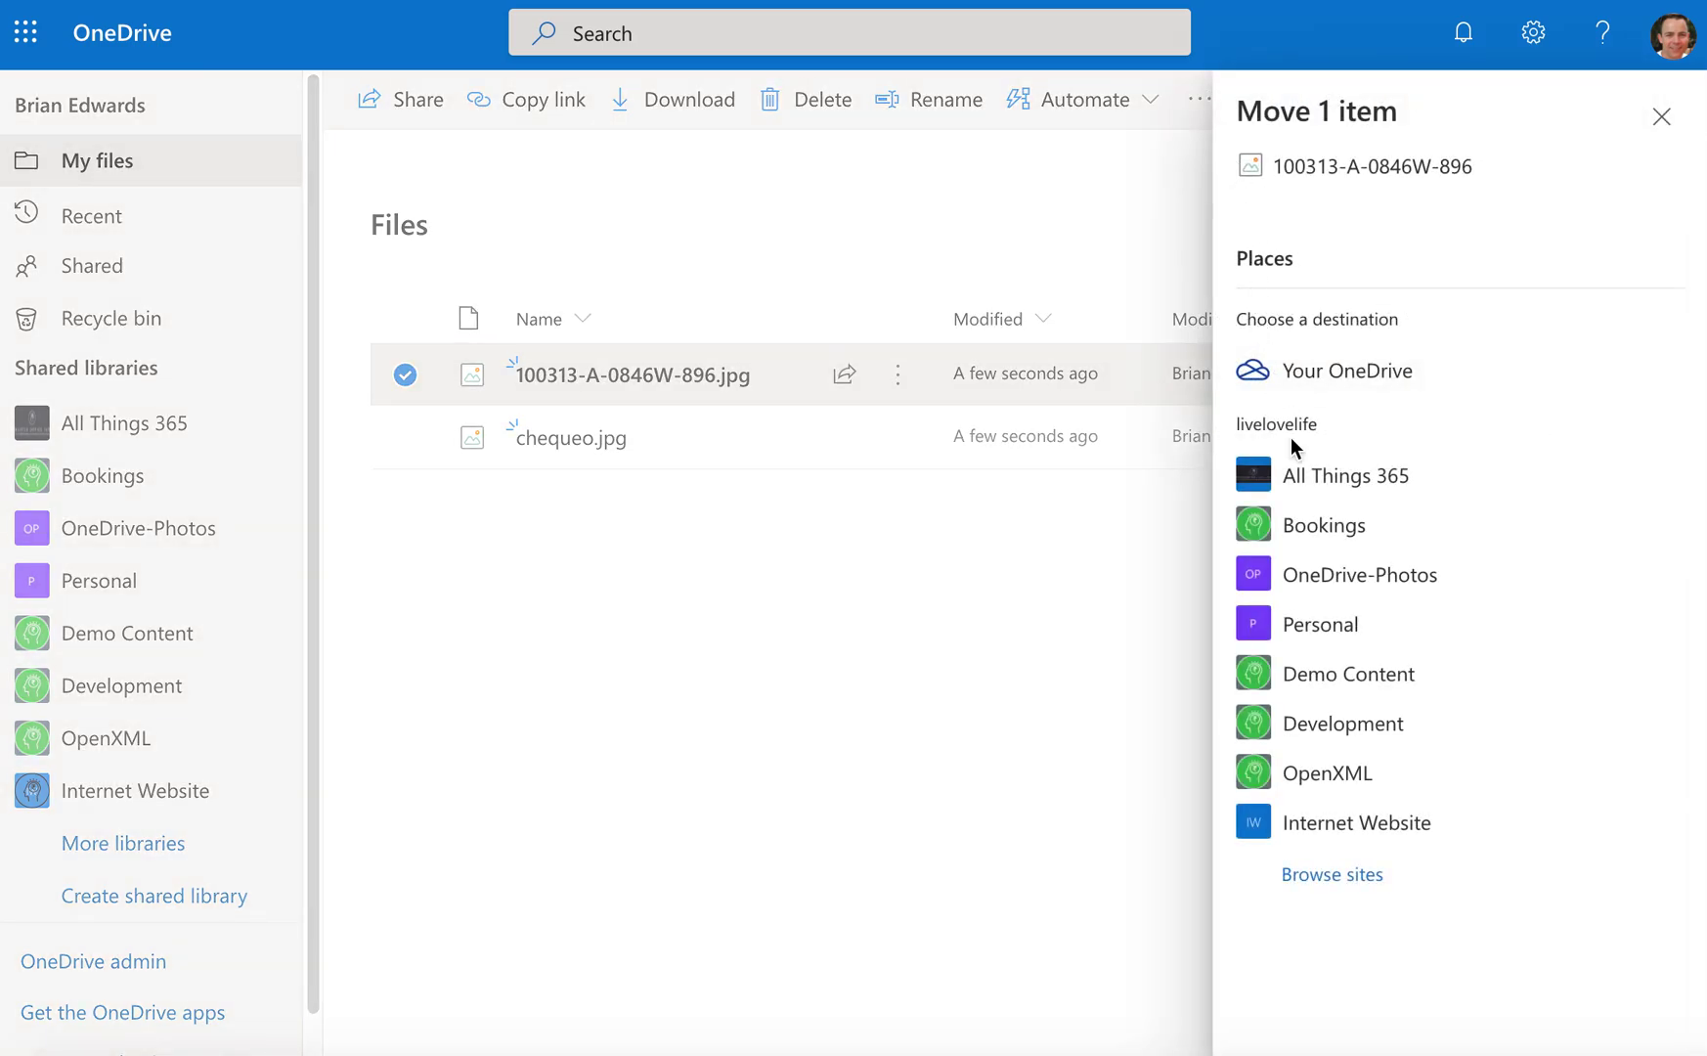
left_click(1369, 875)
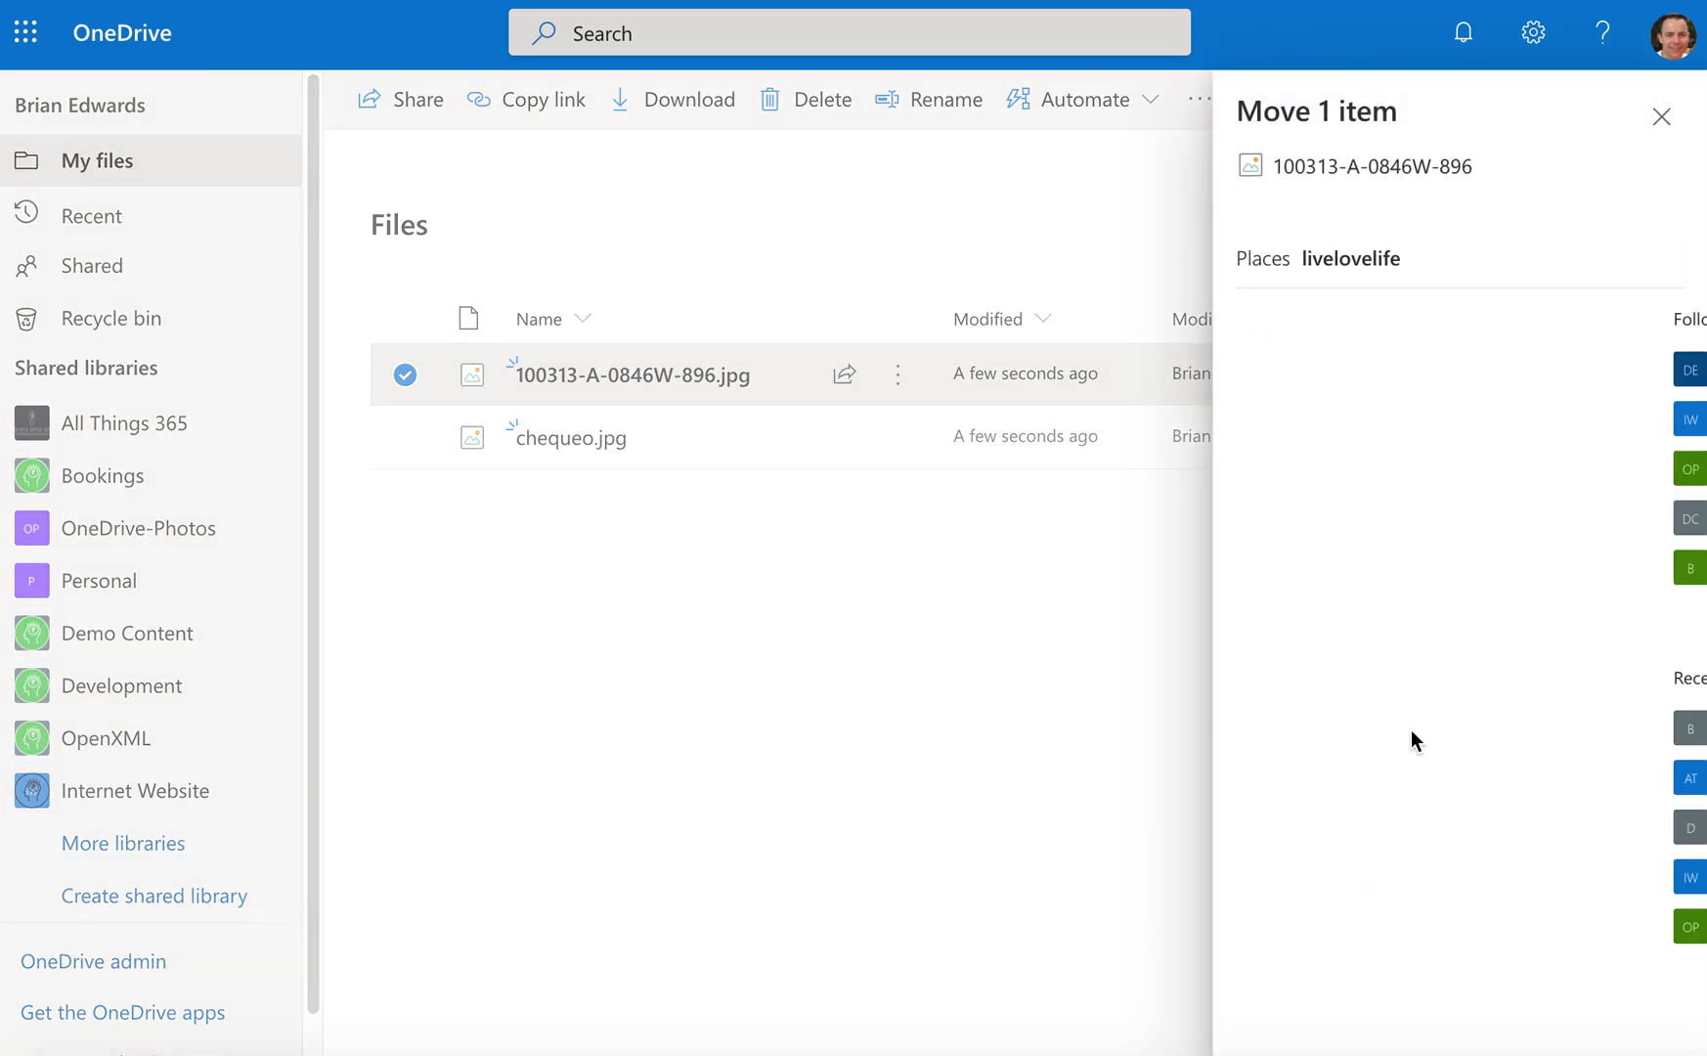
left_click(1332, 372)
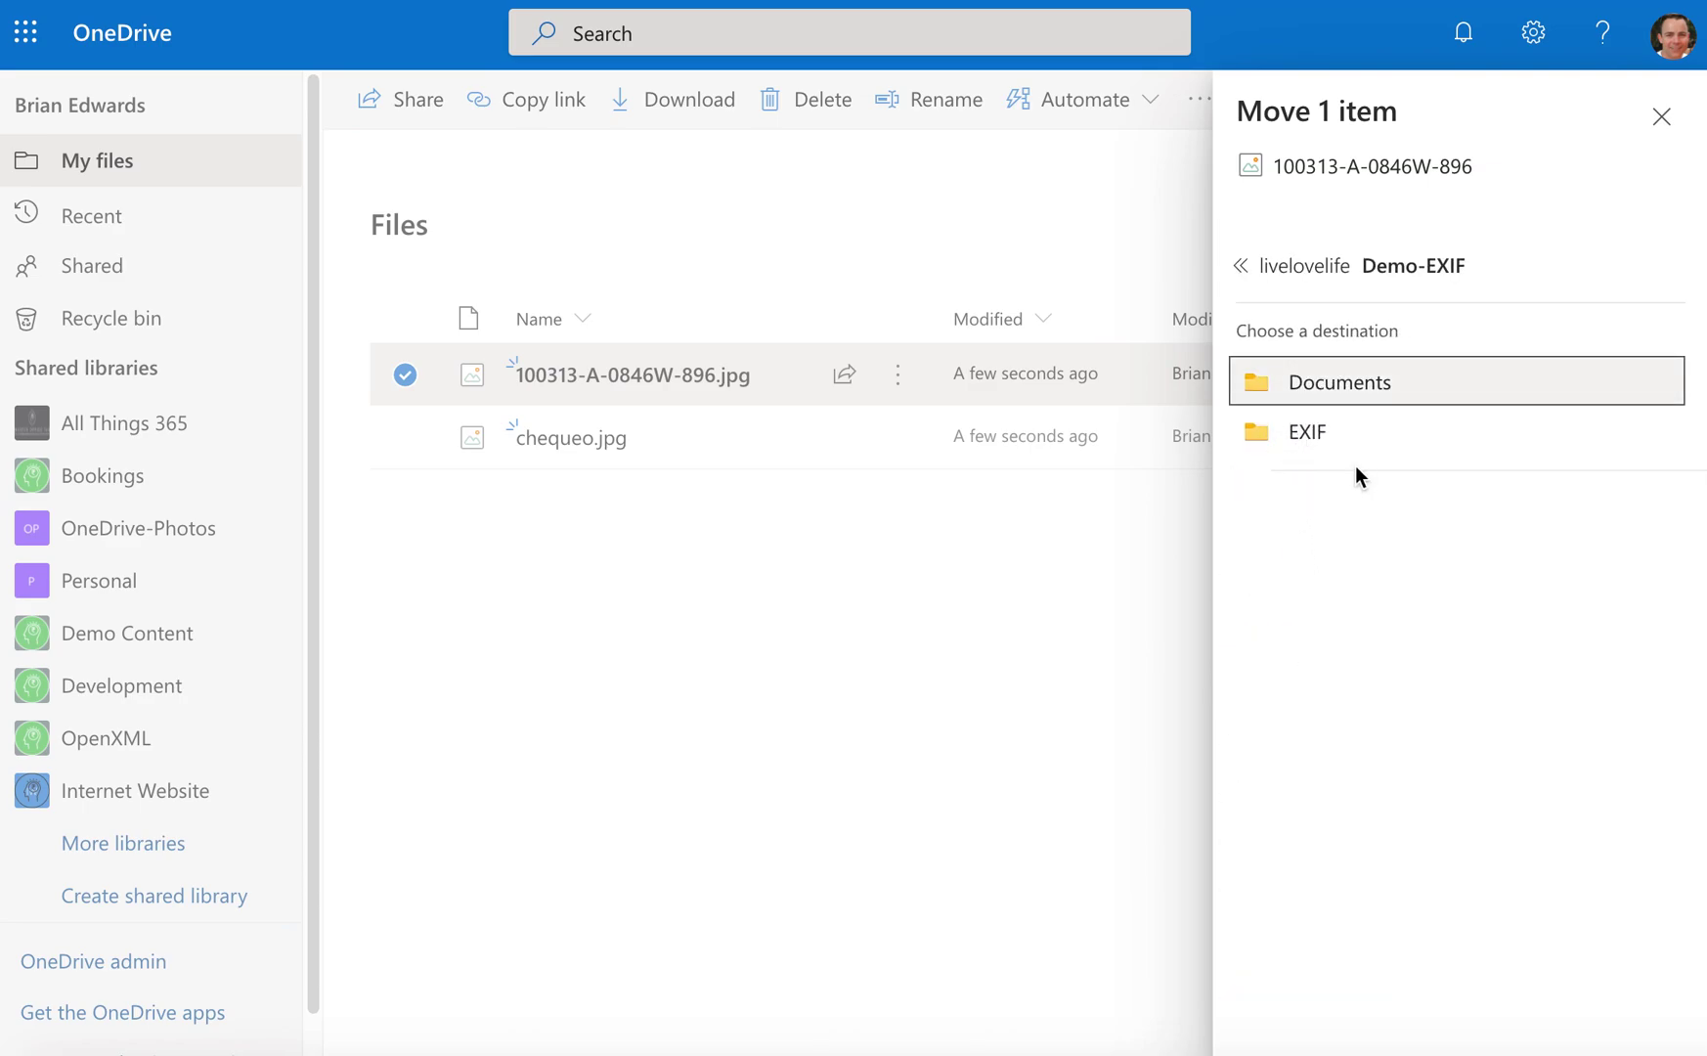
left_click(1317, 402)
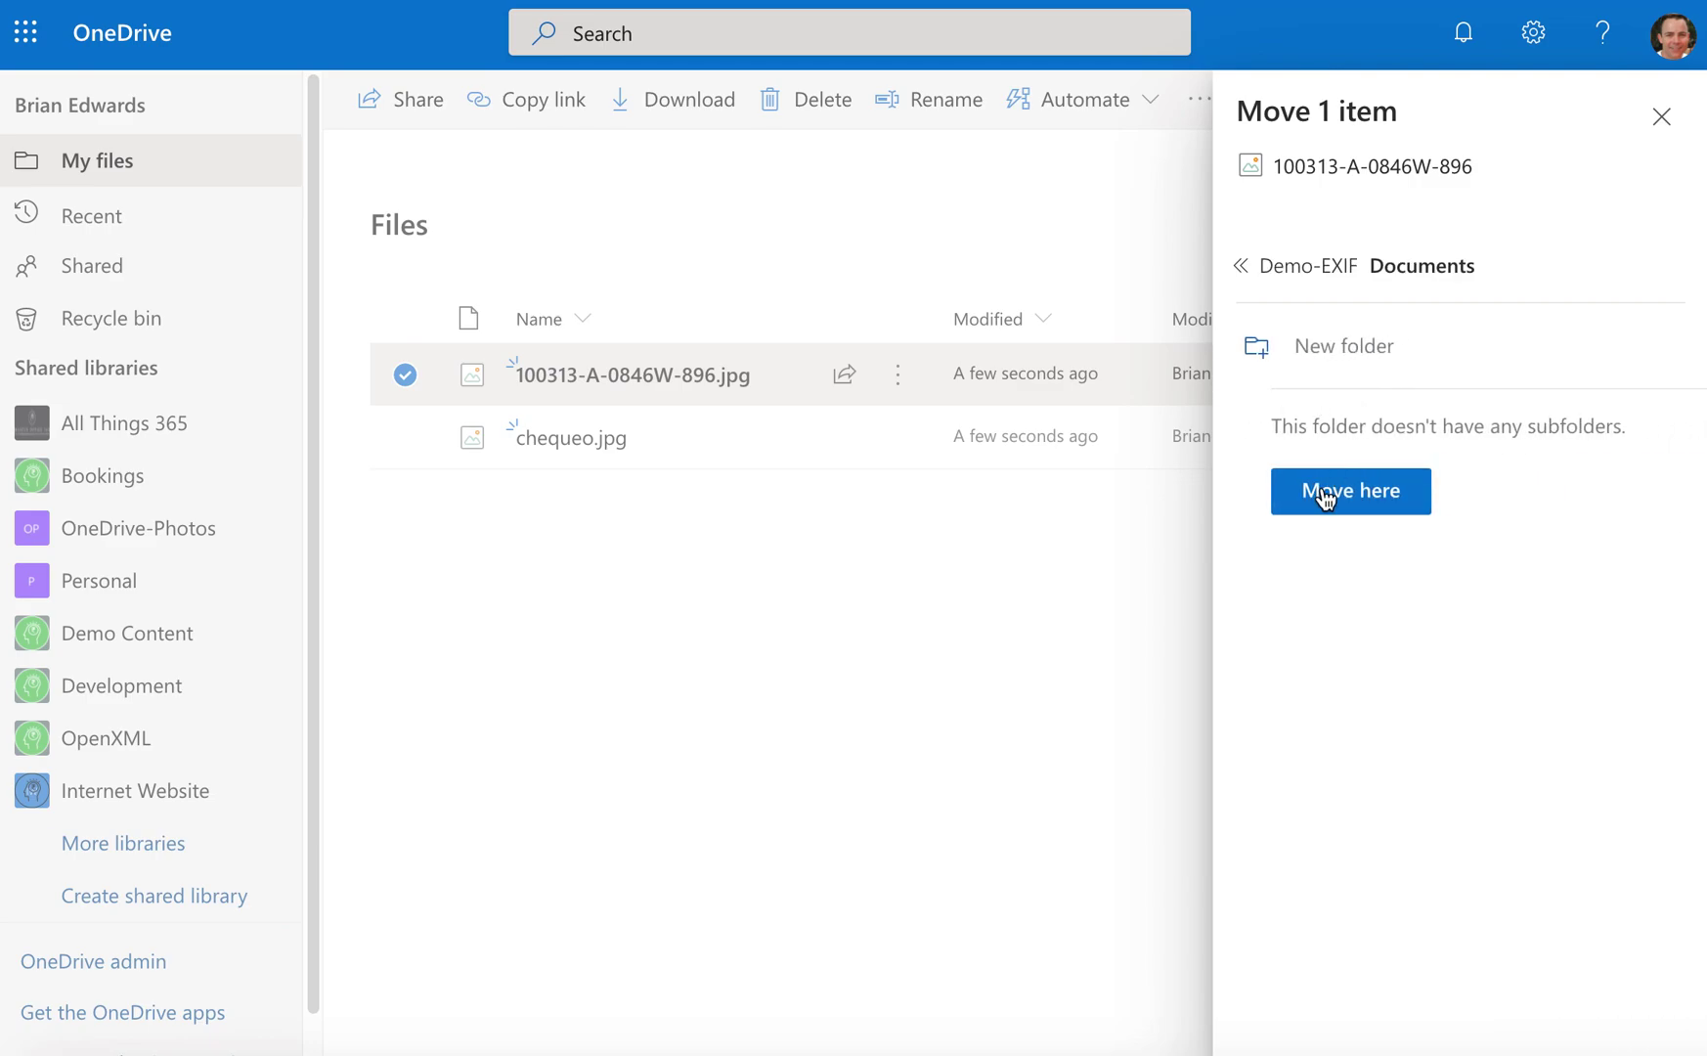
left_click(1324, 493)
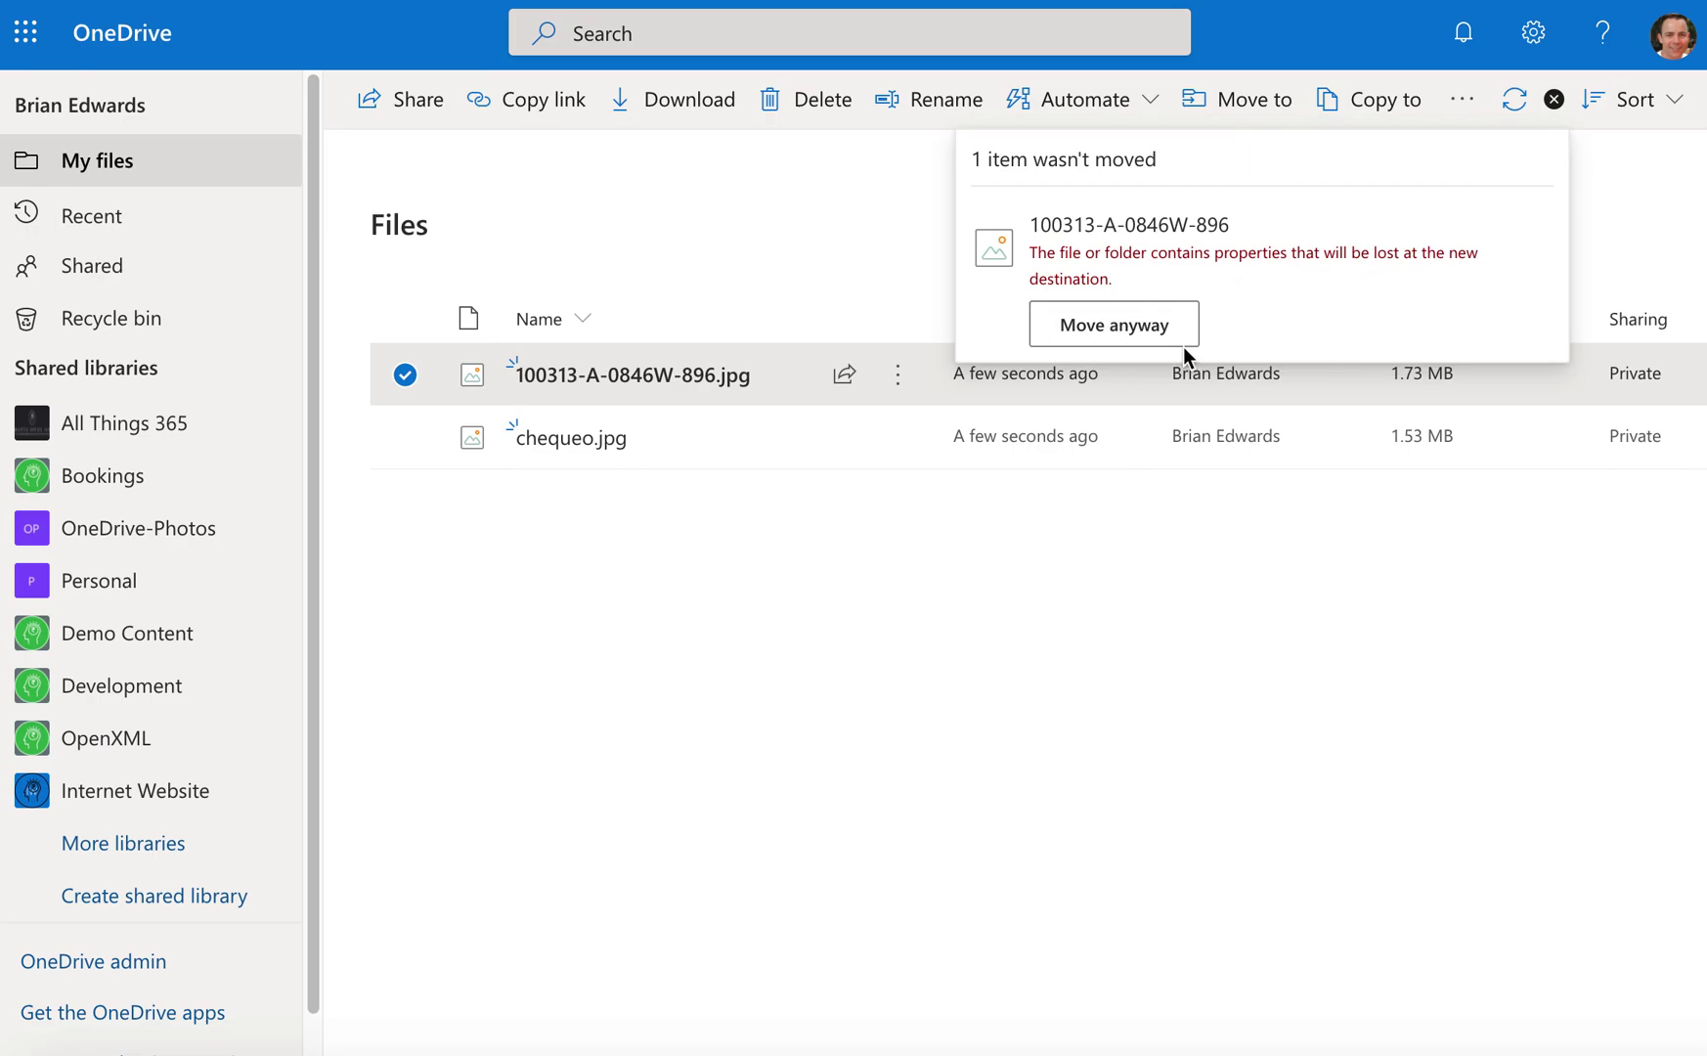
left_click(1114, 328)
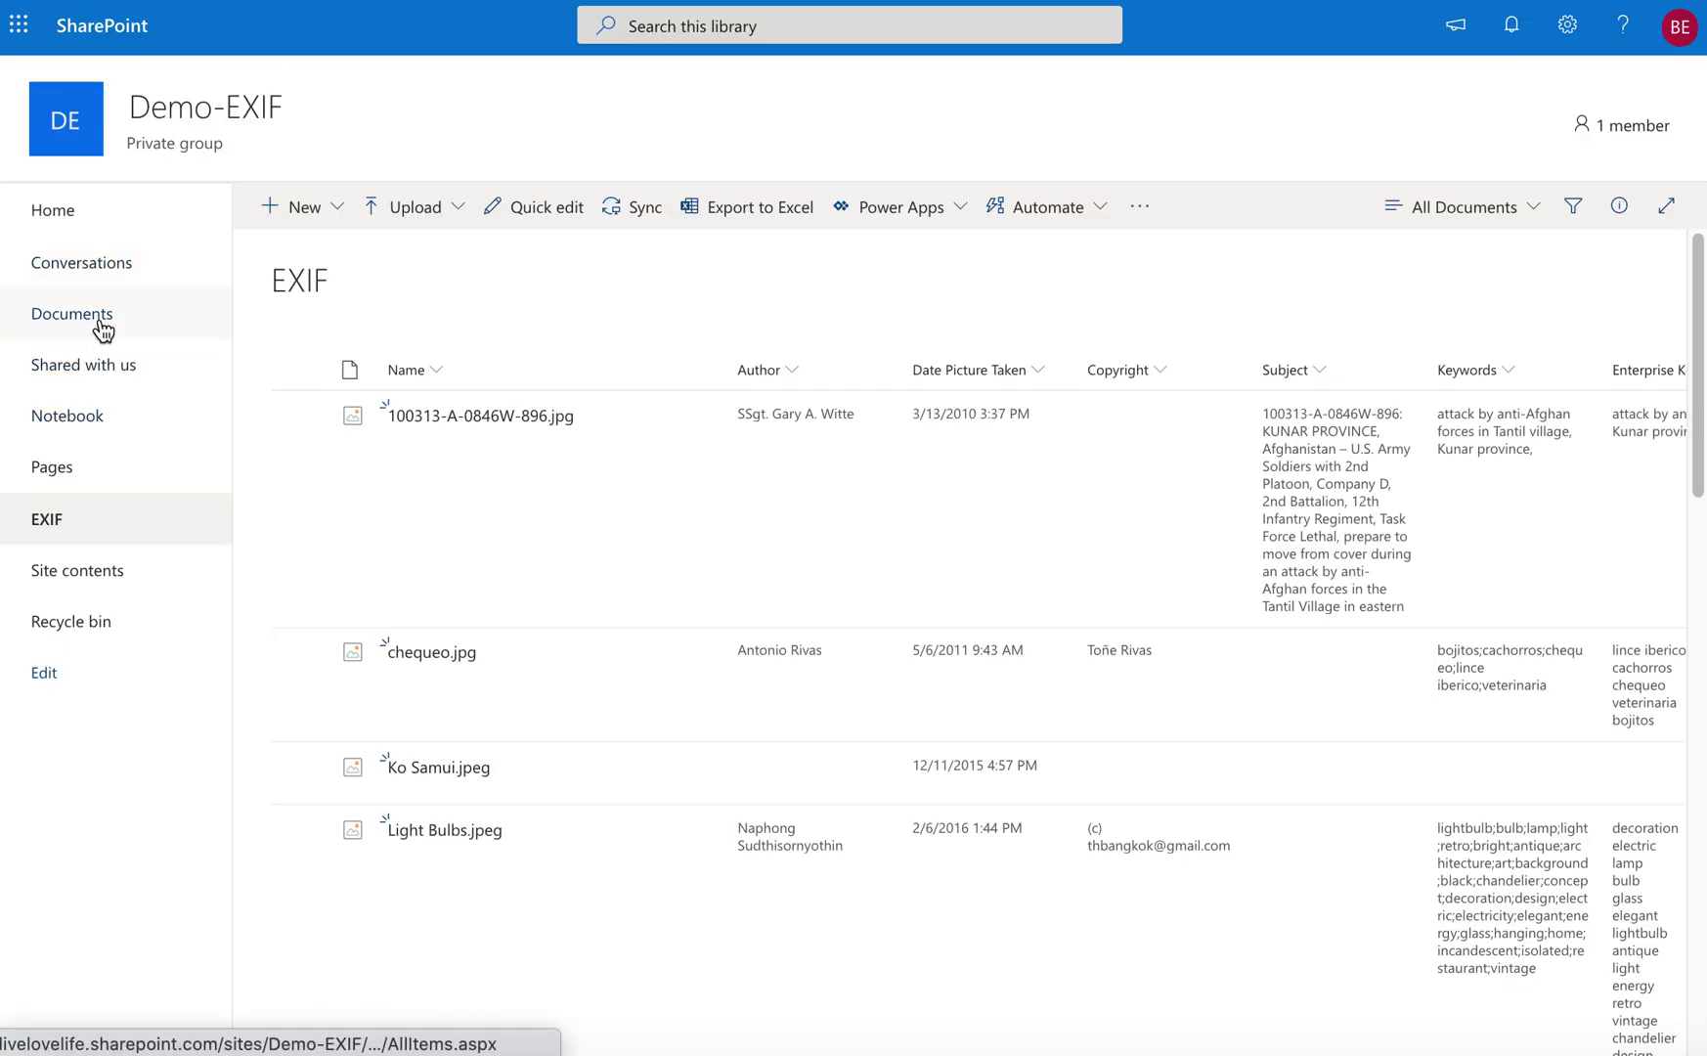
Step: Hide the Modified and Modified By columns in the Demo-EXIF Documents view, leaving only Name
left_click(103, 331)
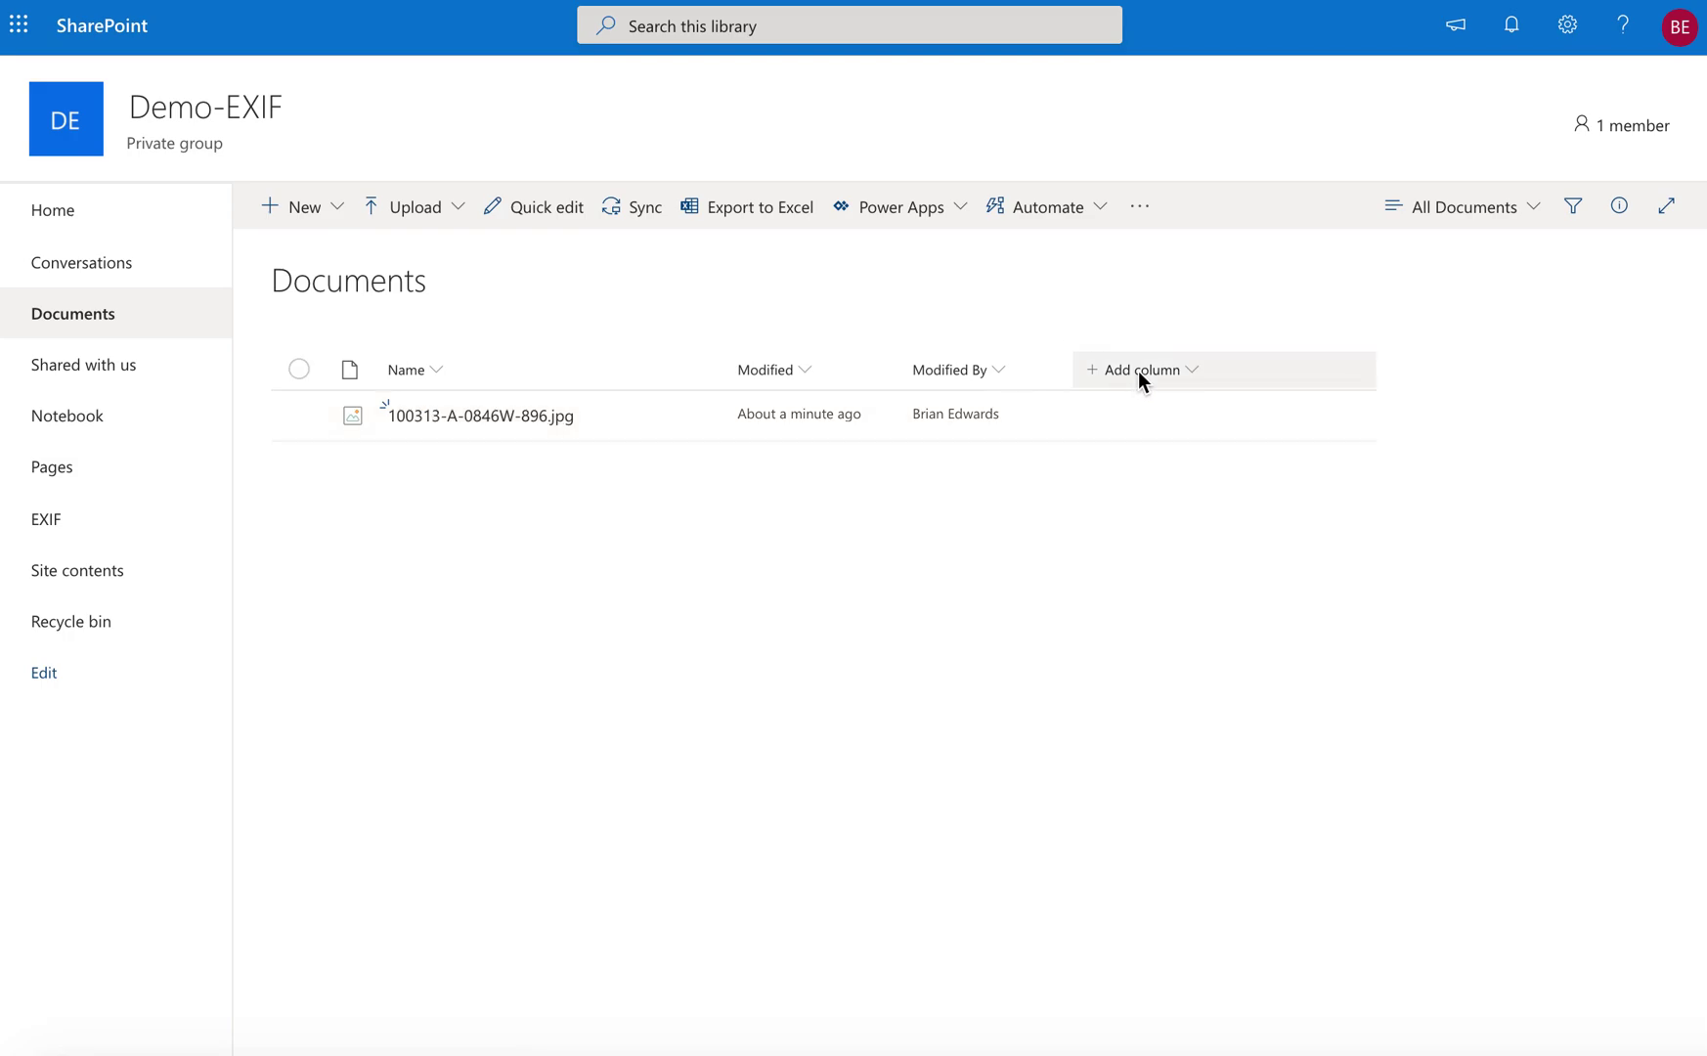
left_click(1173, 368)
left_click(1243, 850)
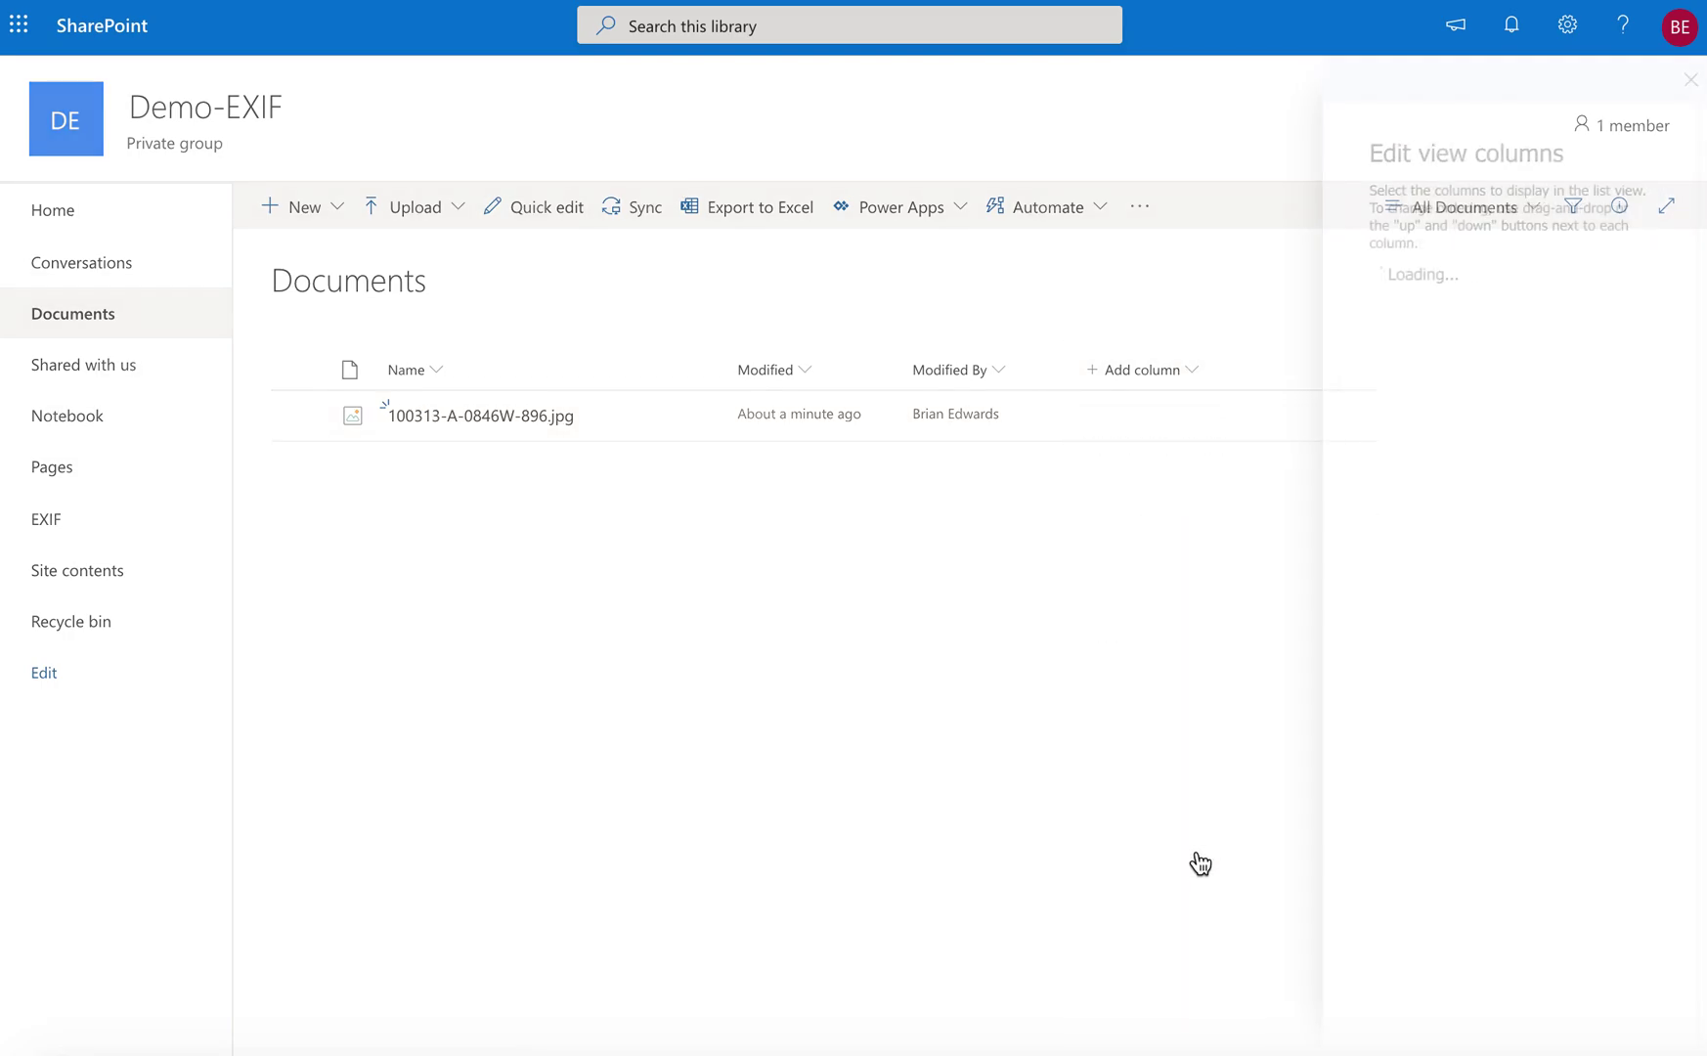
left_click(1379, 367)
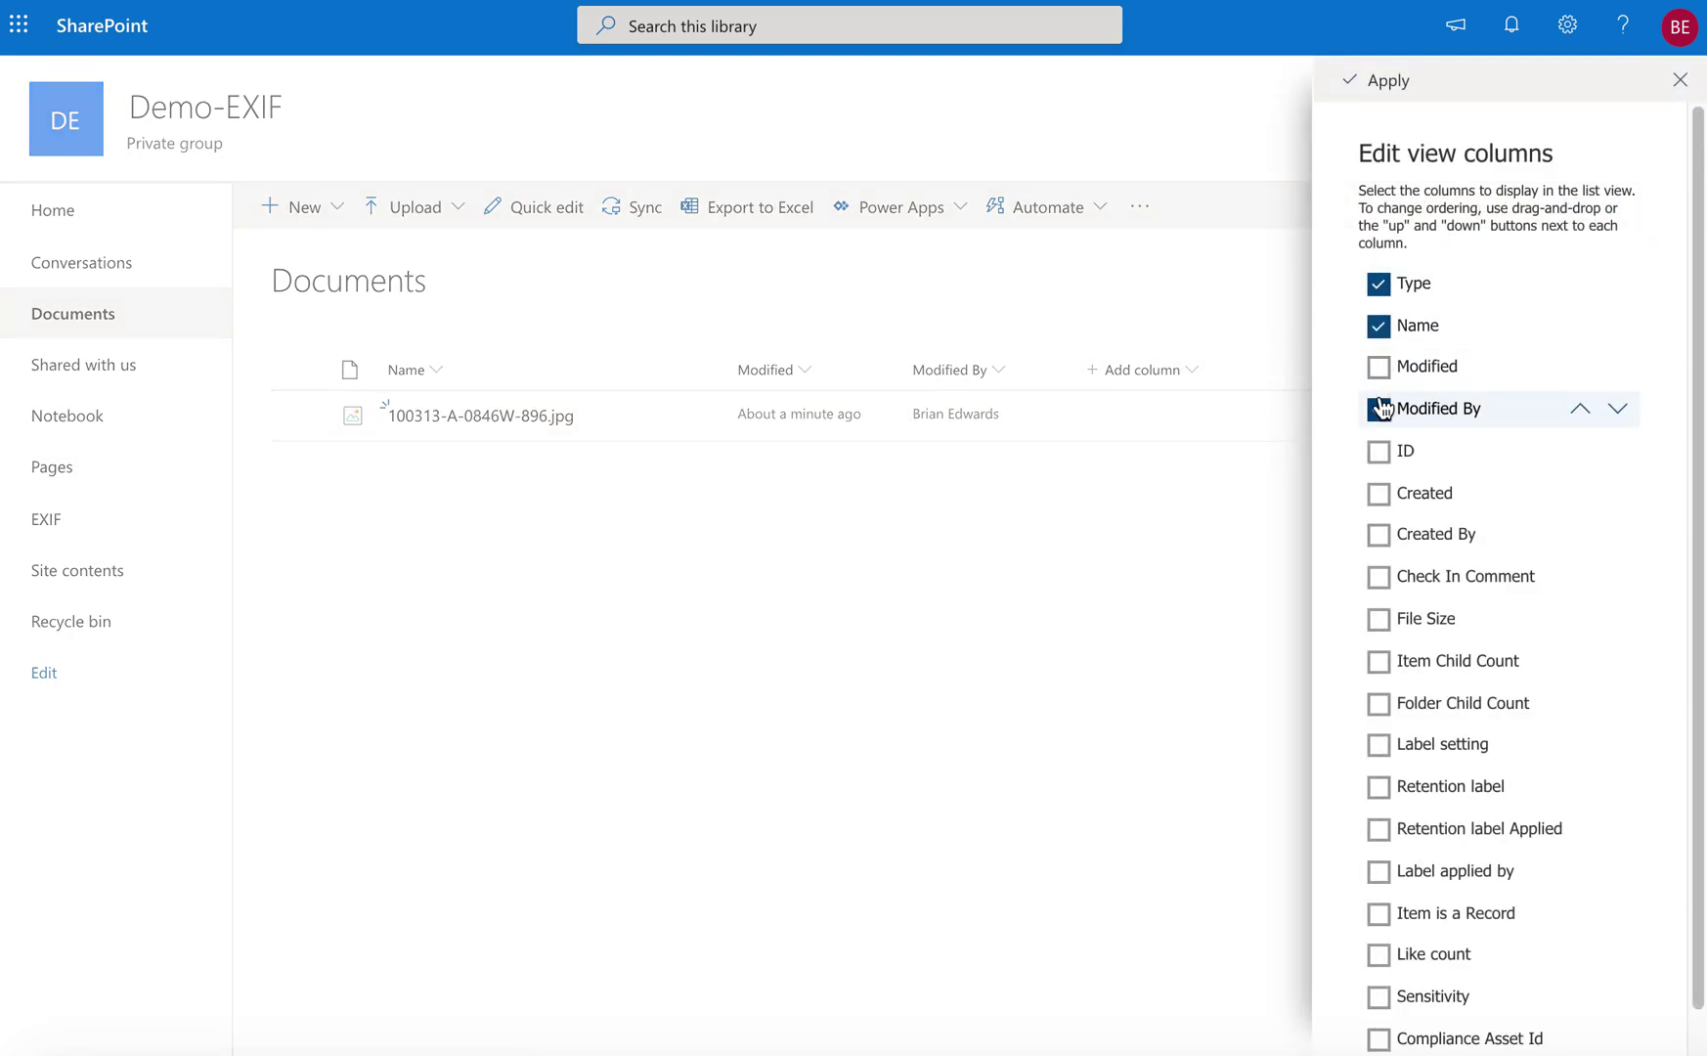
left_click(1379, 408)
scroll(1496, 780, "down", 1)
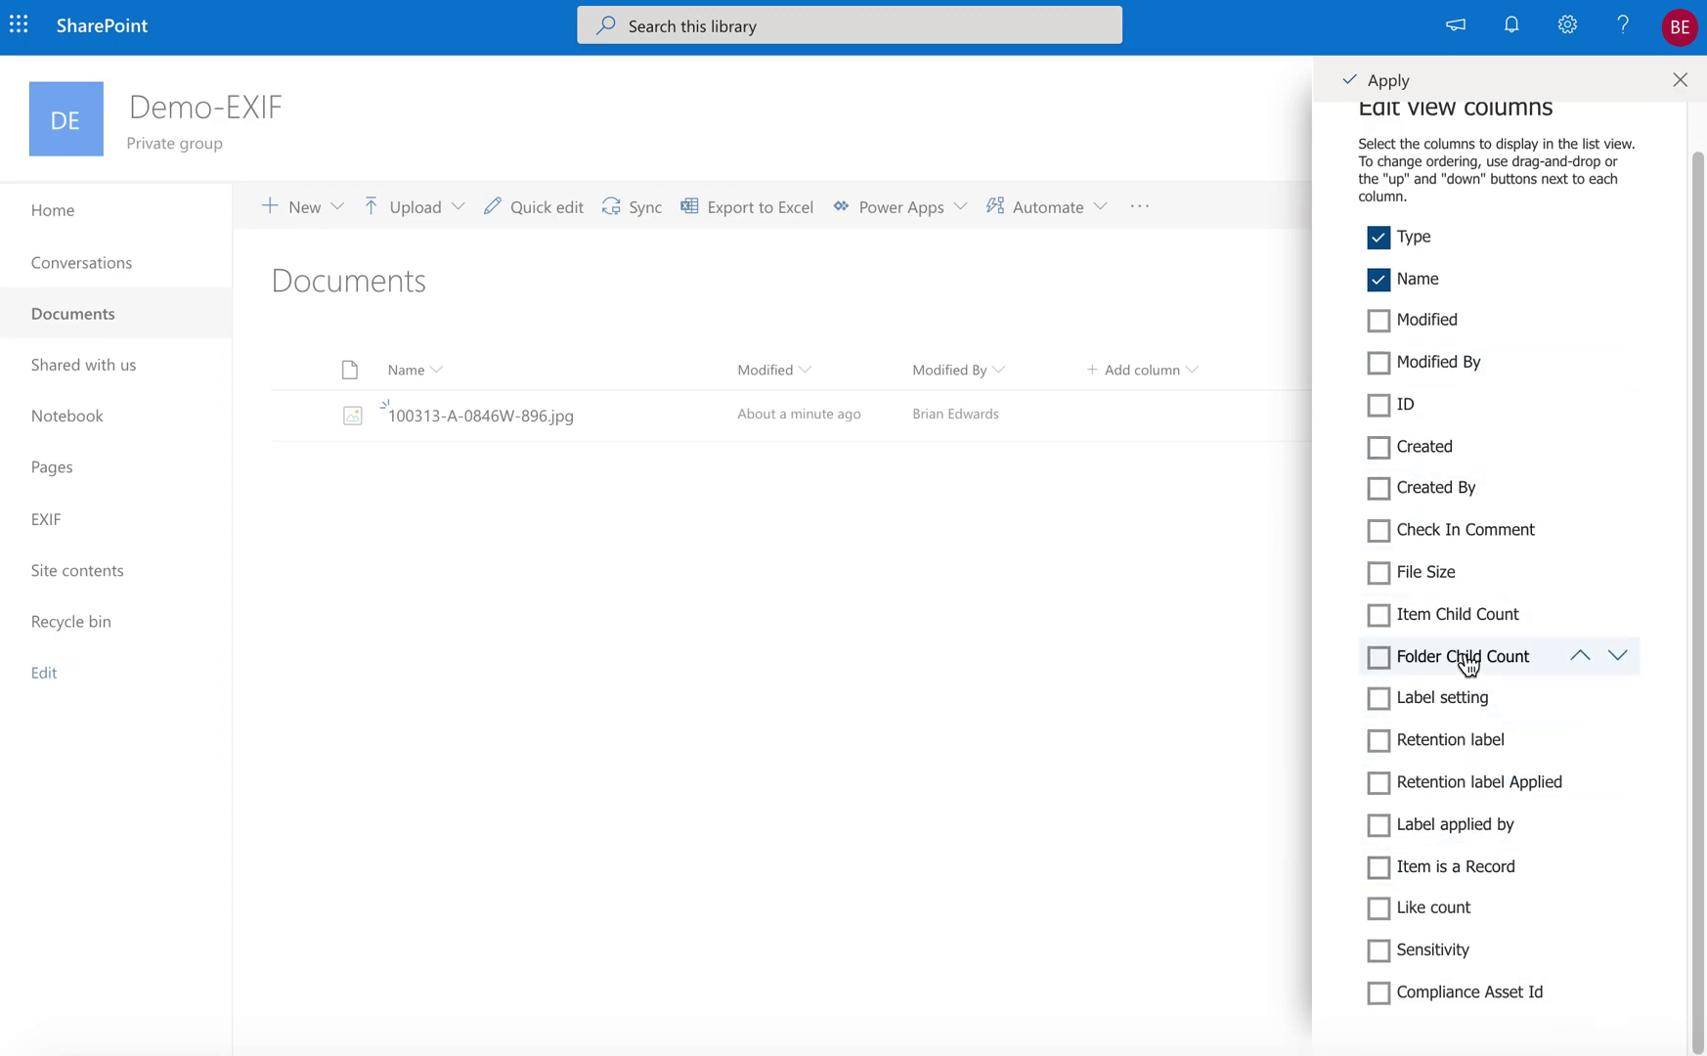
scroll(1456, 596, "up", 1)
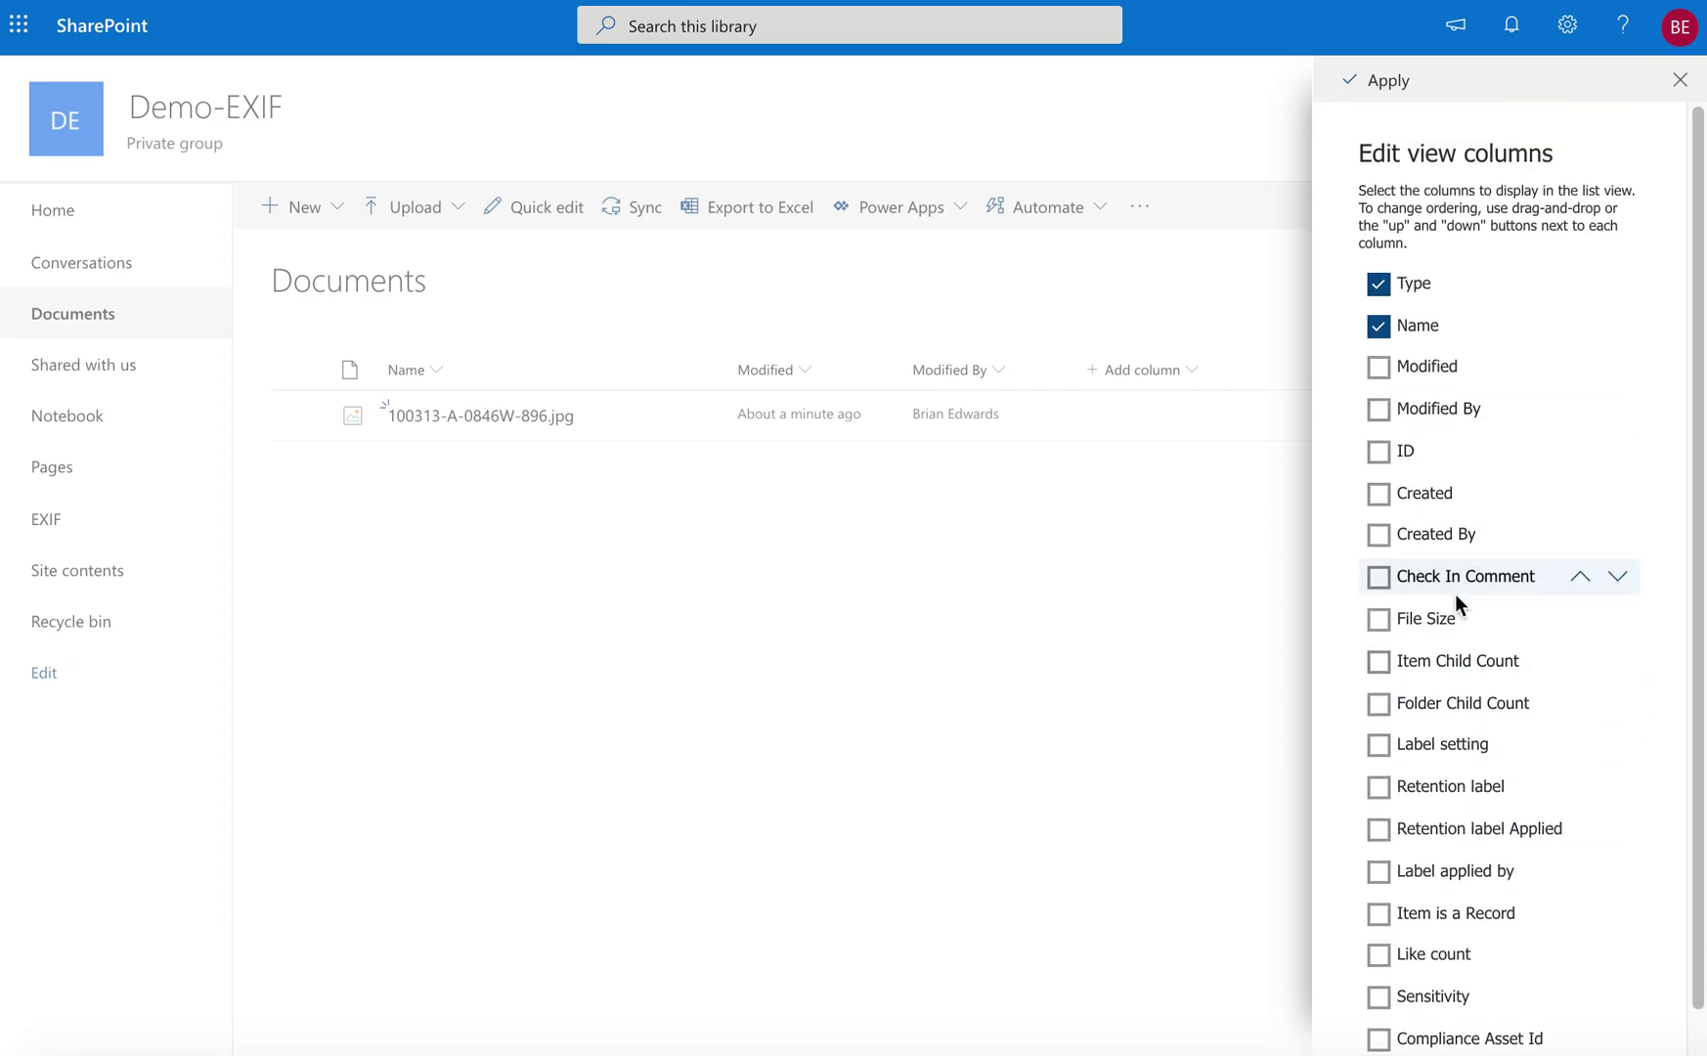
left_click(1386, 79)
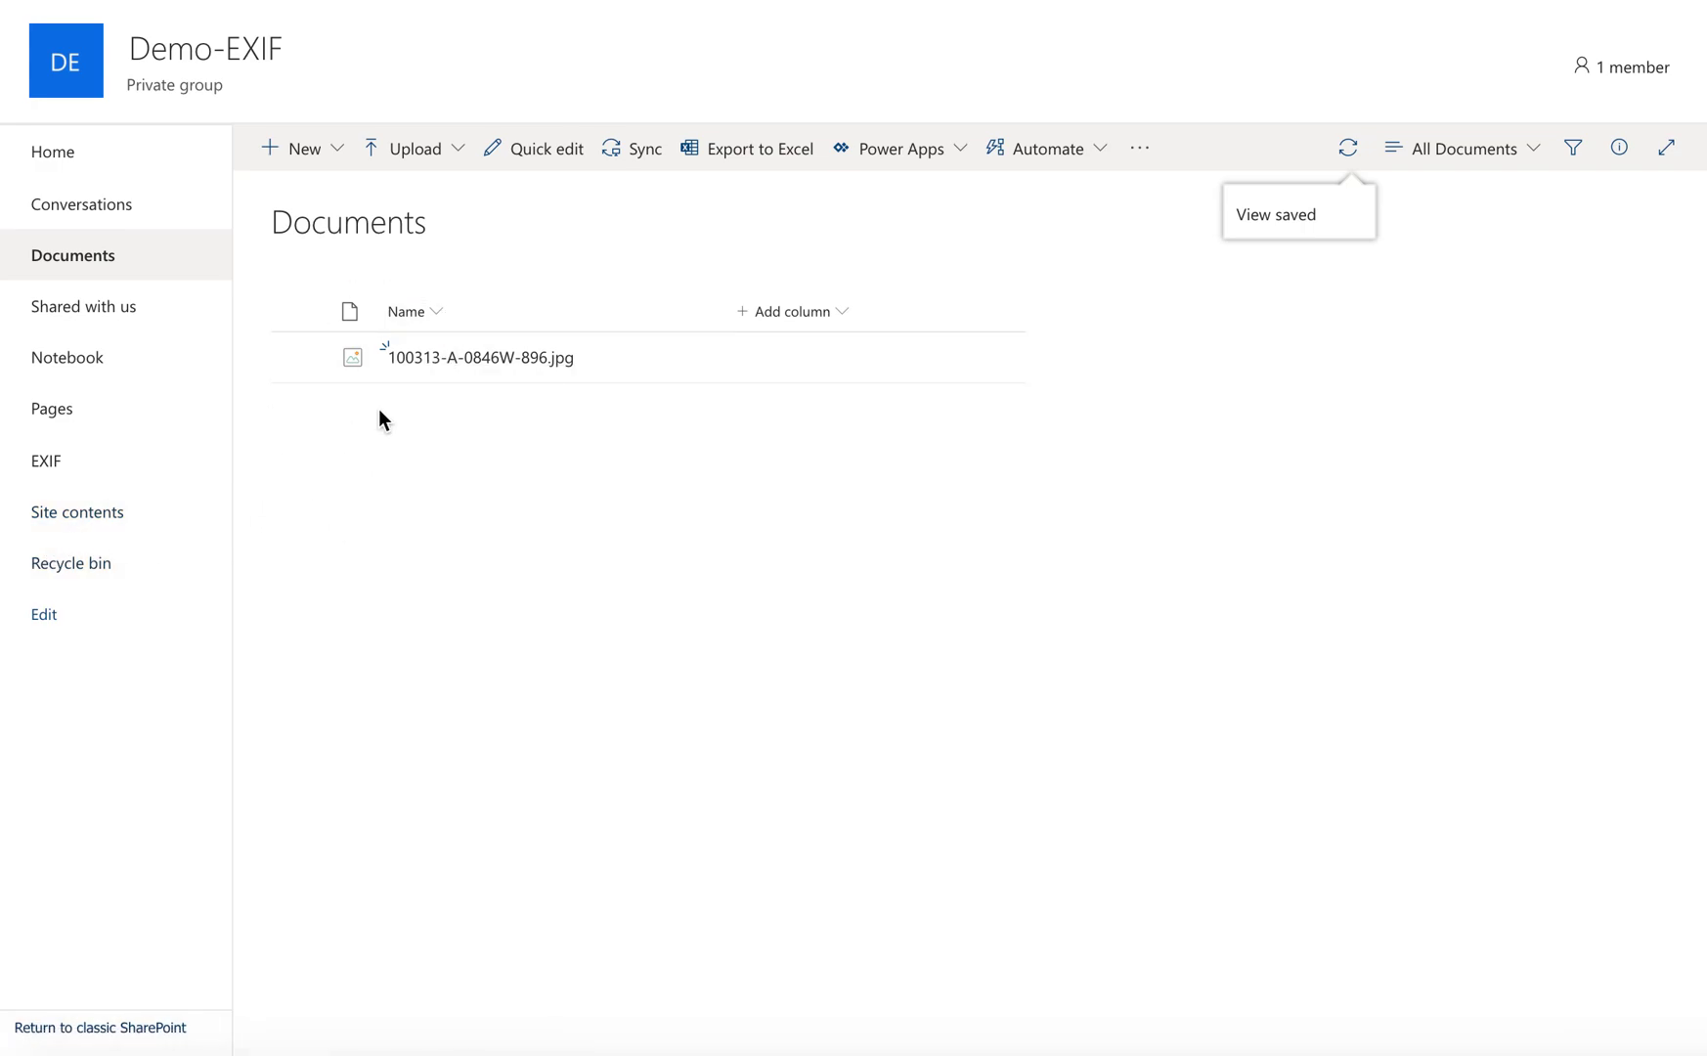
Step: Create a new document library named Demo OneDrive from the Site contents page
left_click(103, 529)
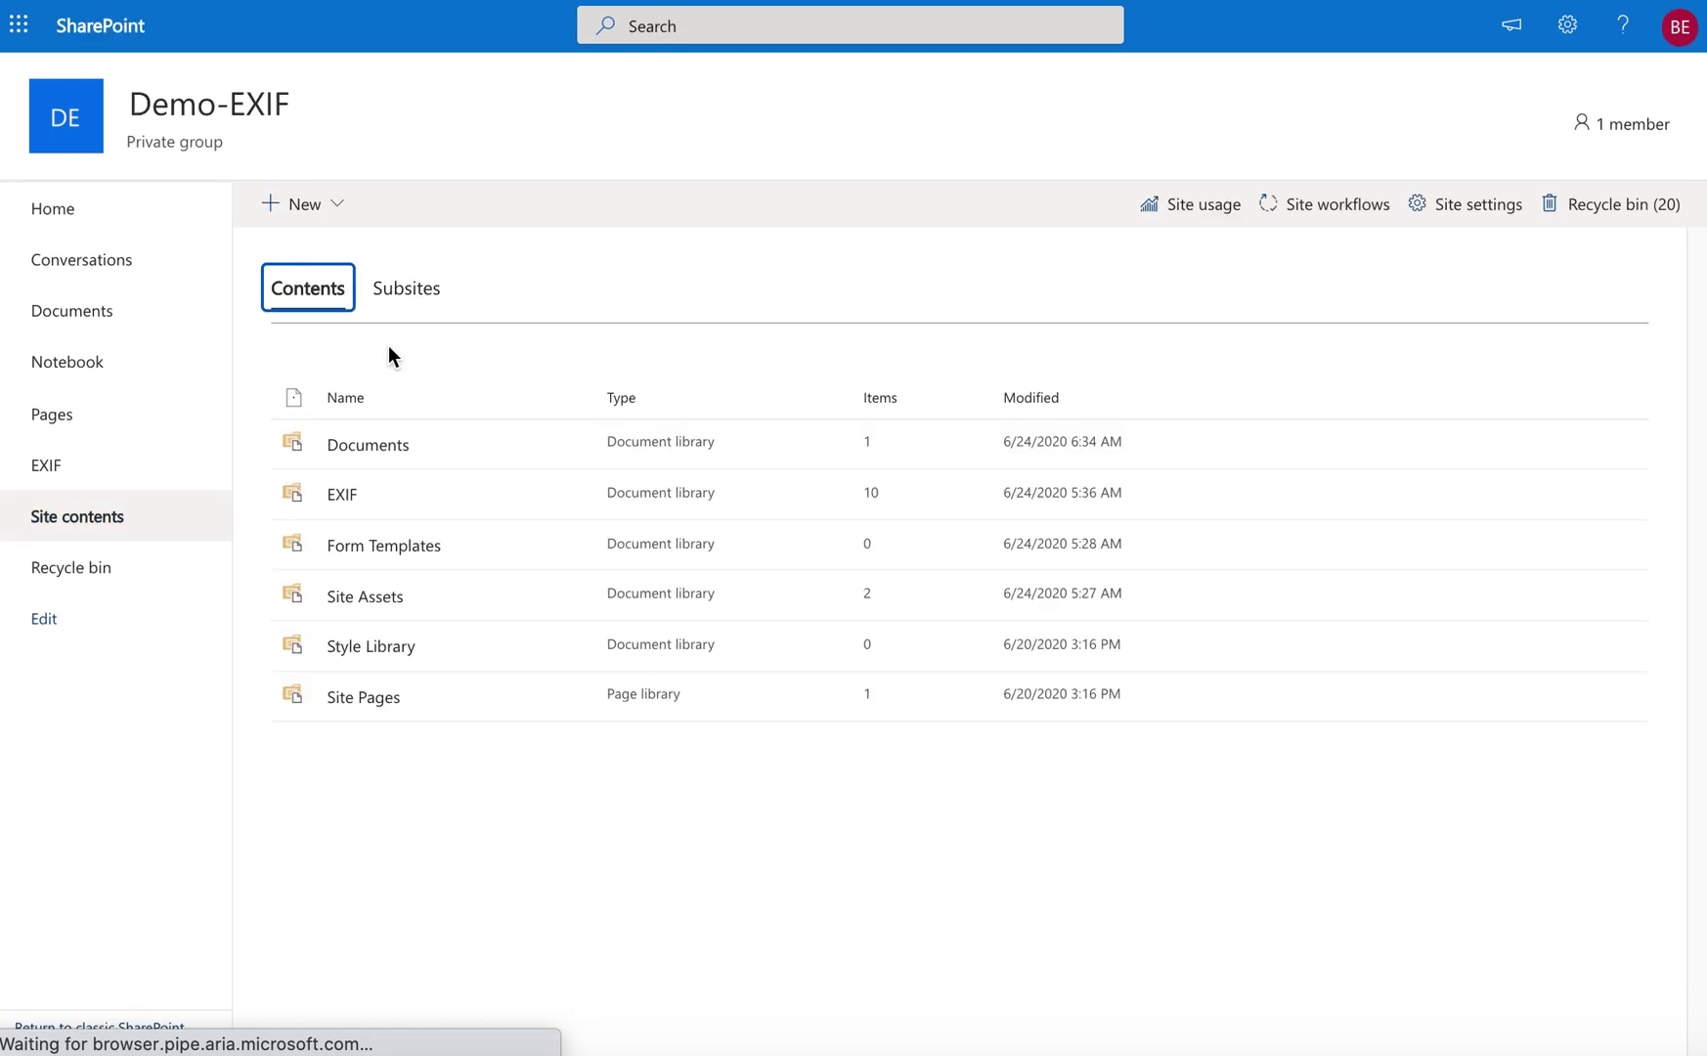
left_click(322, 209)
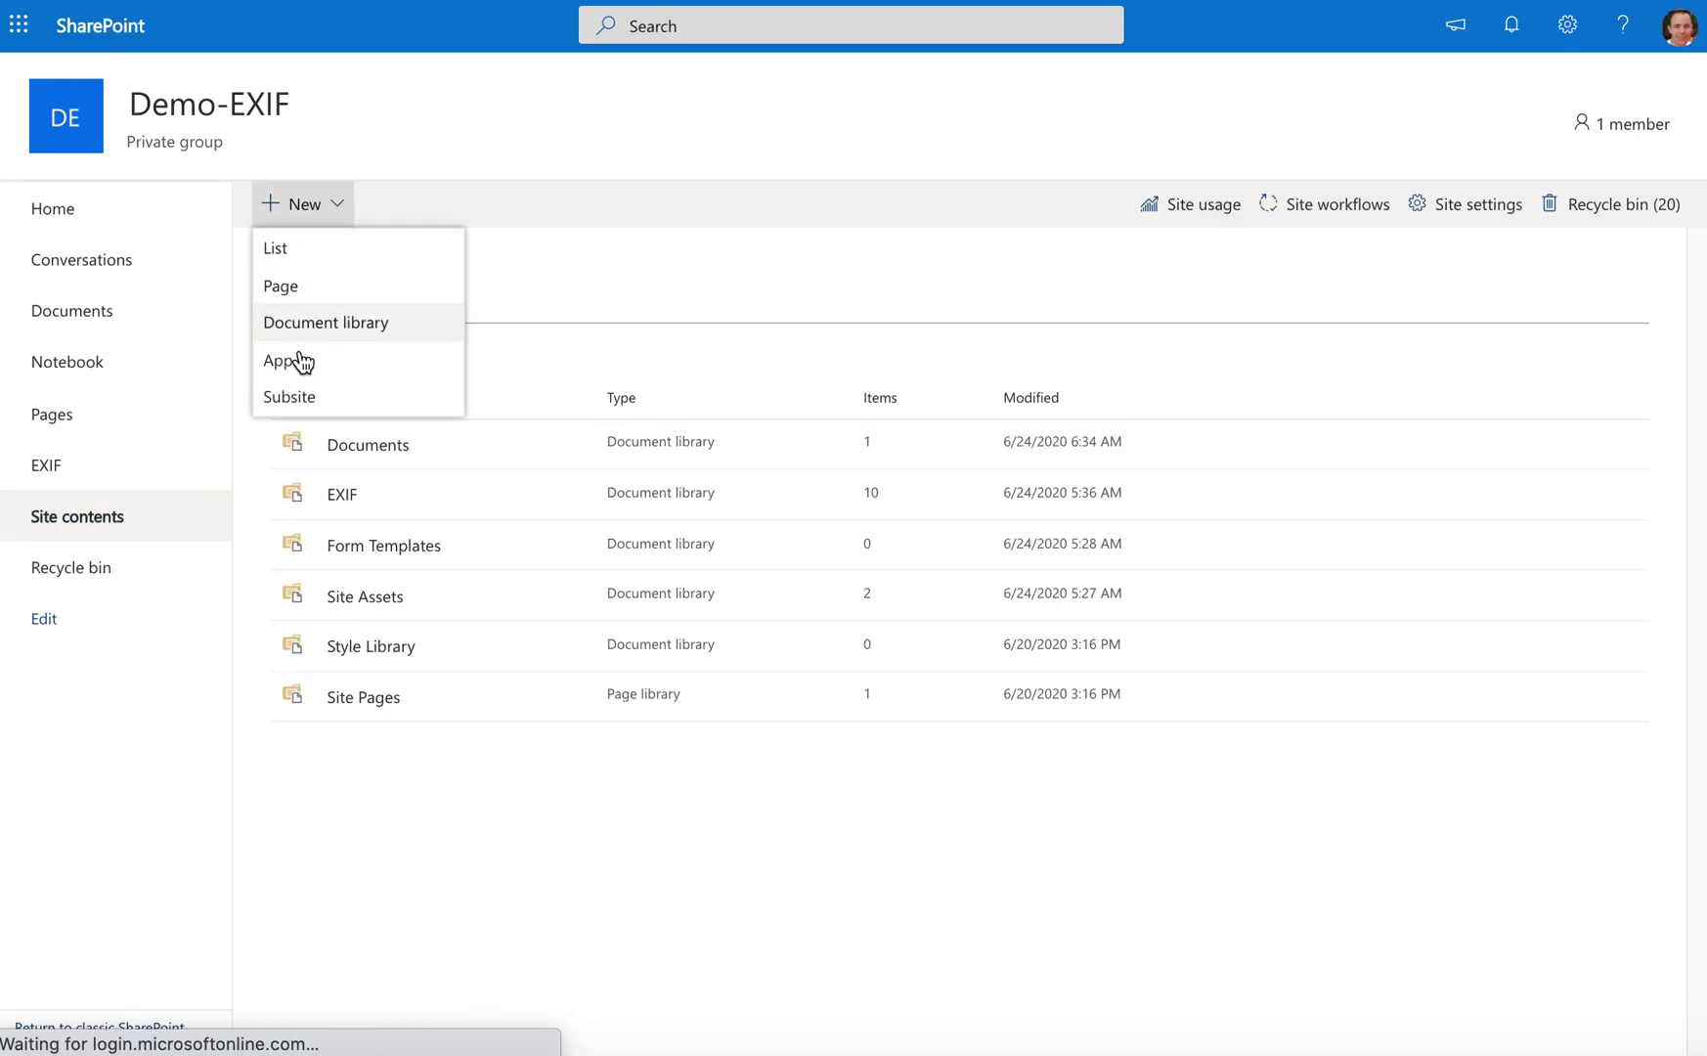
left_click(311, 324)
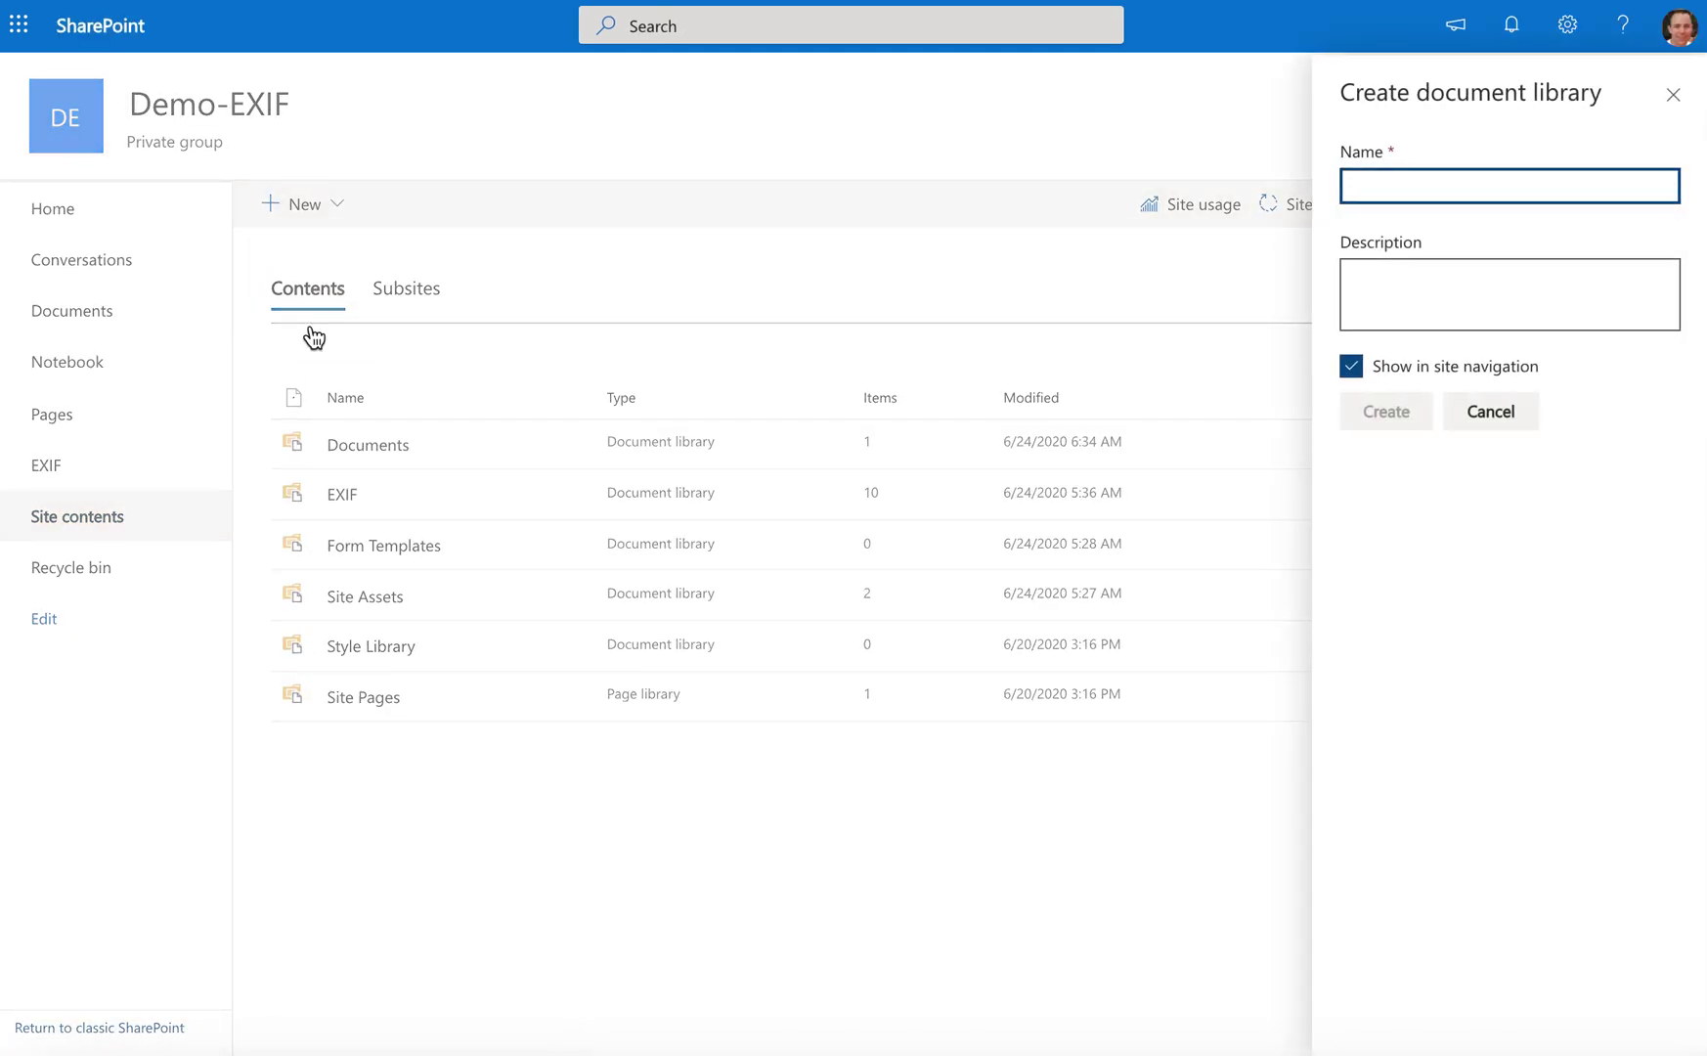
type("Demo OneDrive")
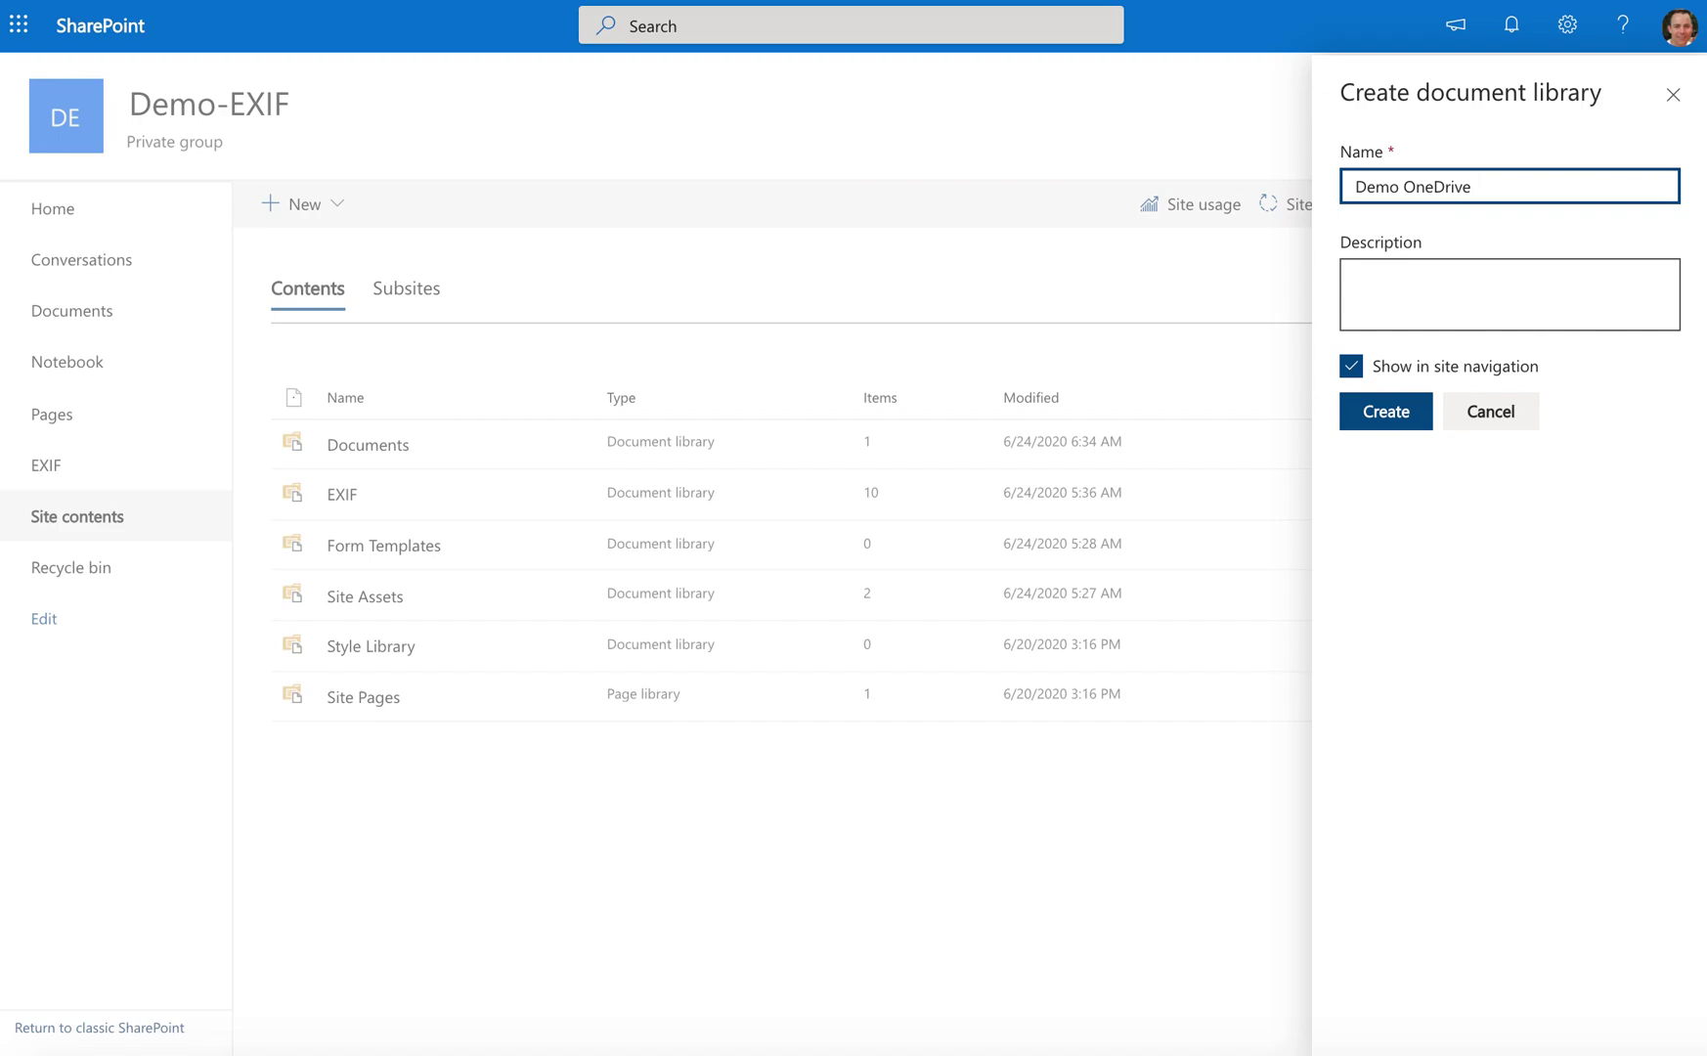
left_click(1405, 418)
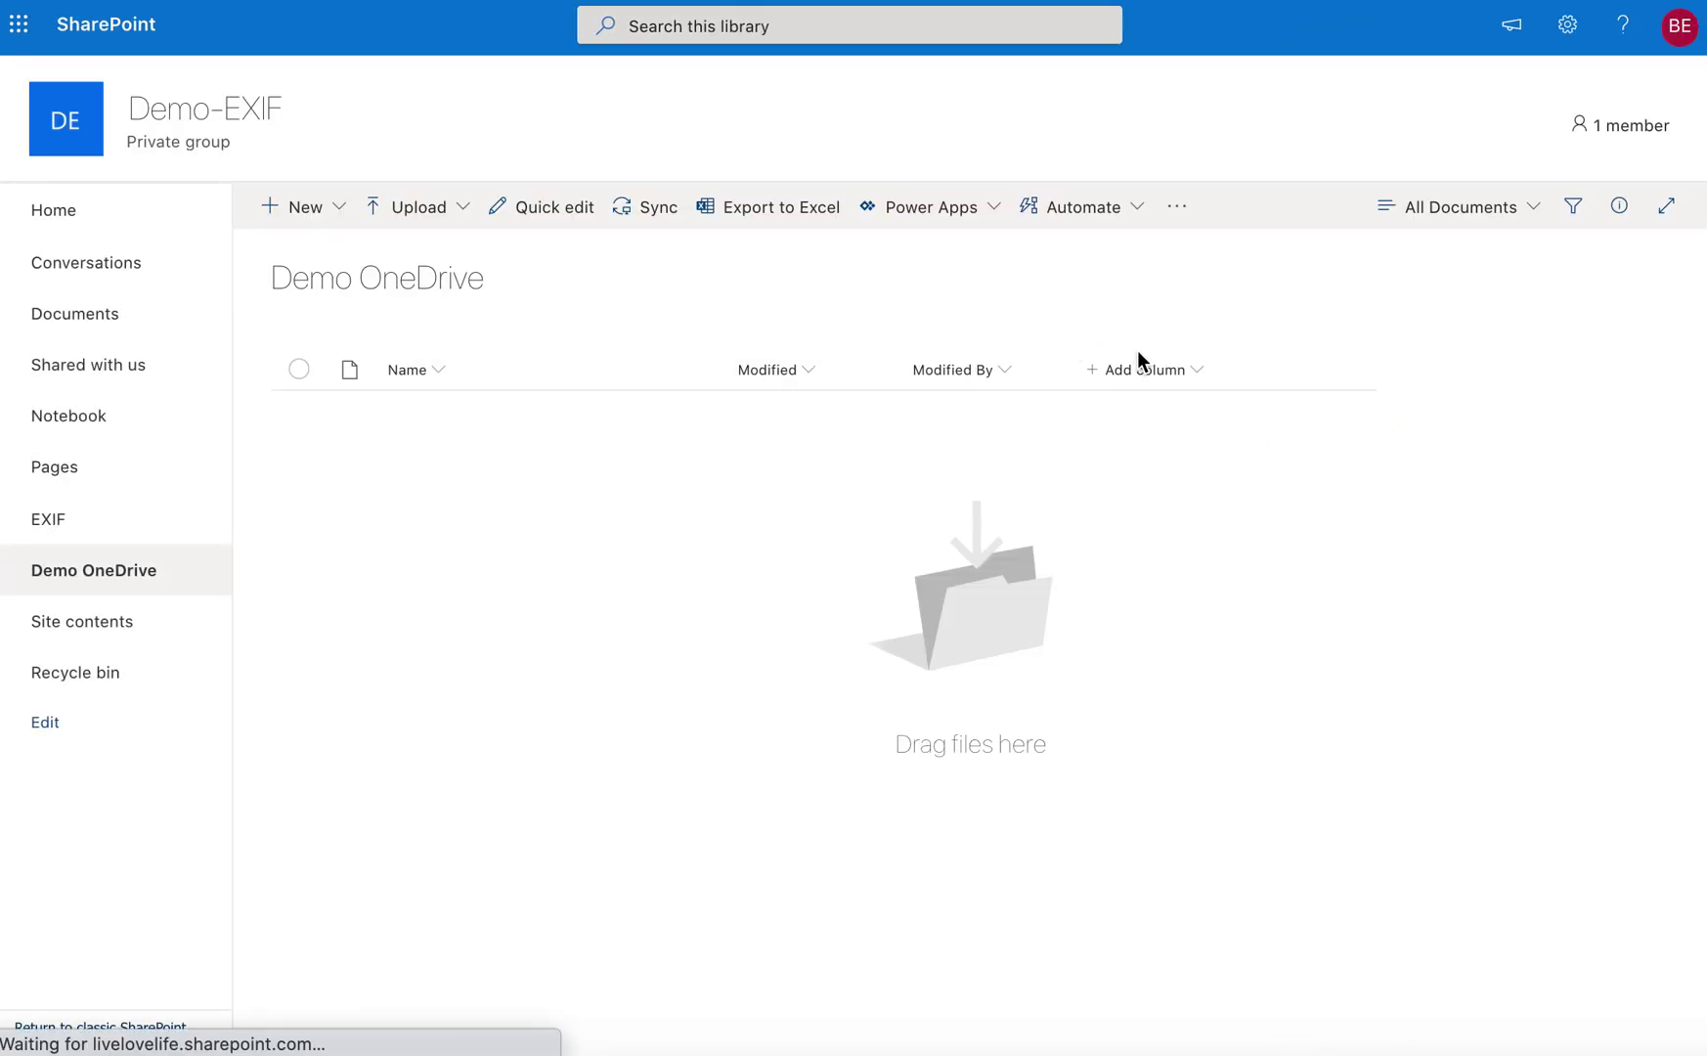
left_click(1178, 366)
Step: Hide the Modified and Modified By columns in the Demo OneDrive view and save it
left_click(1191, 860)
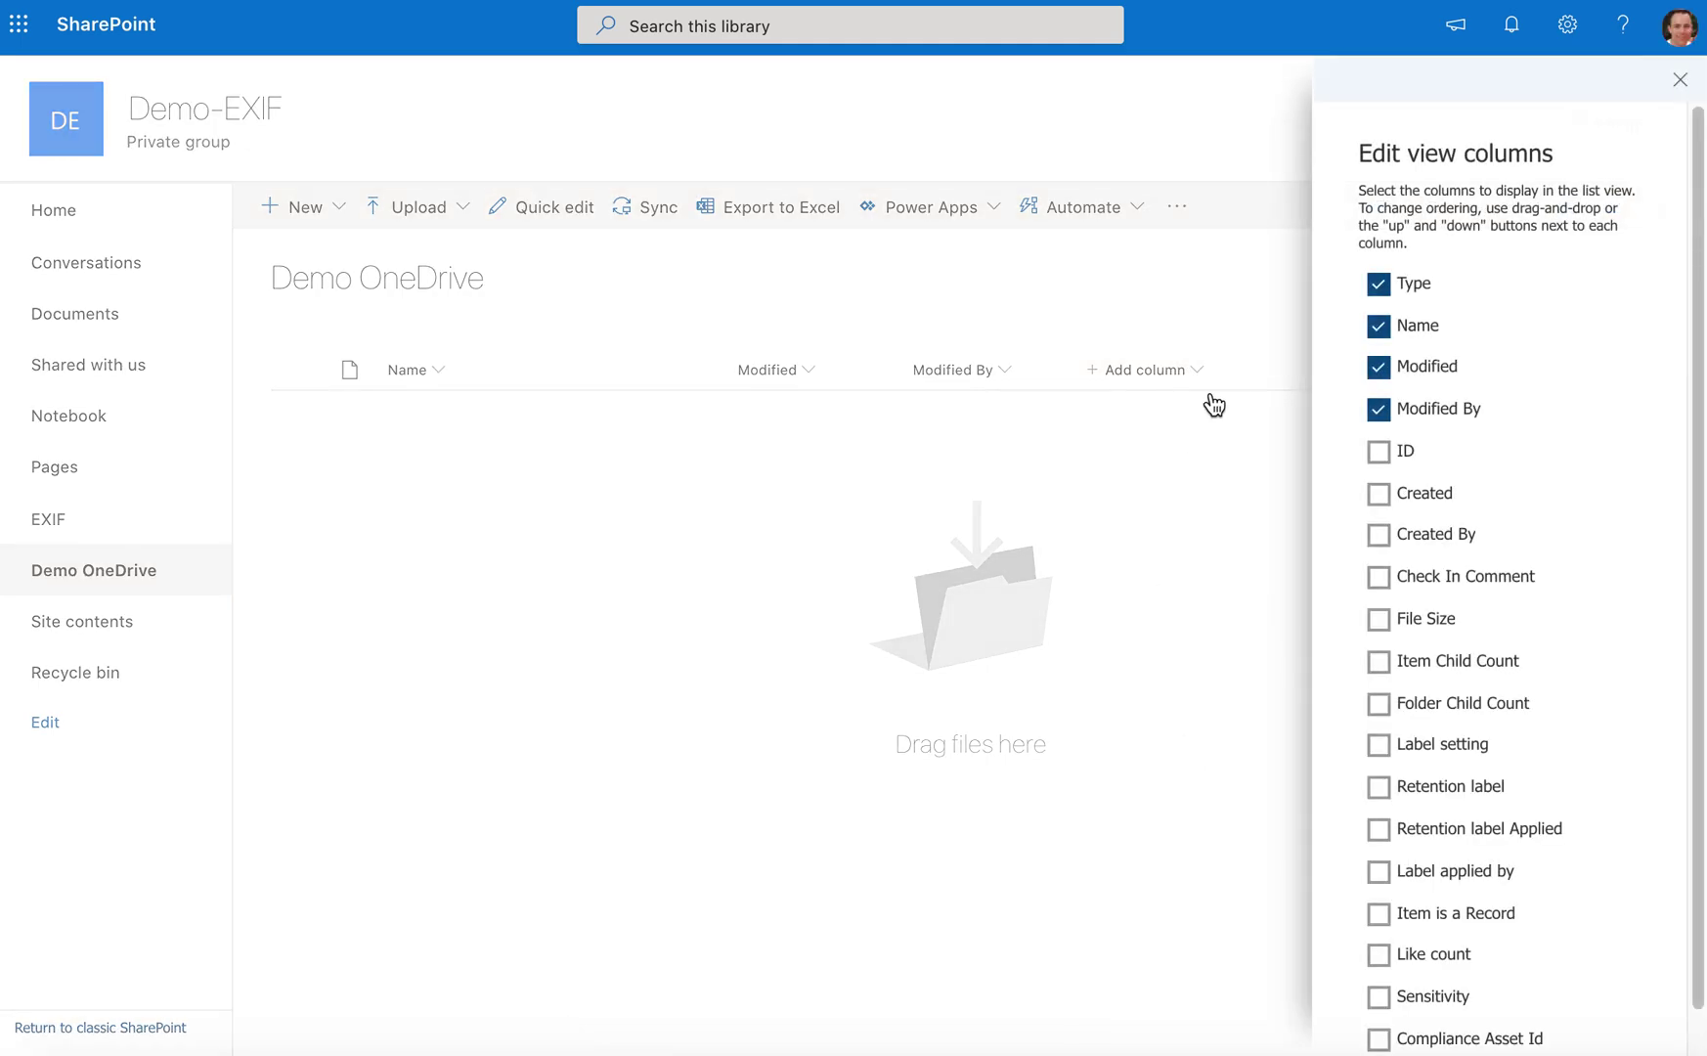
left_click(1378, 366)
left_click(1380, 411)
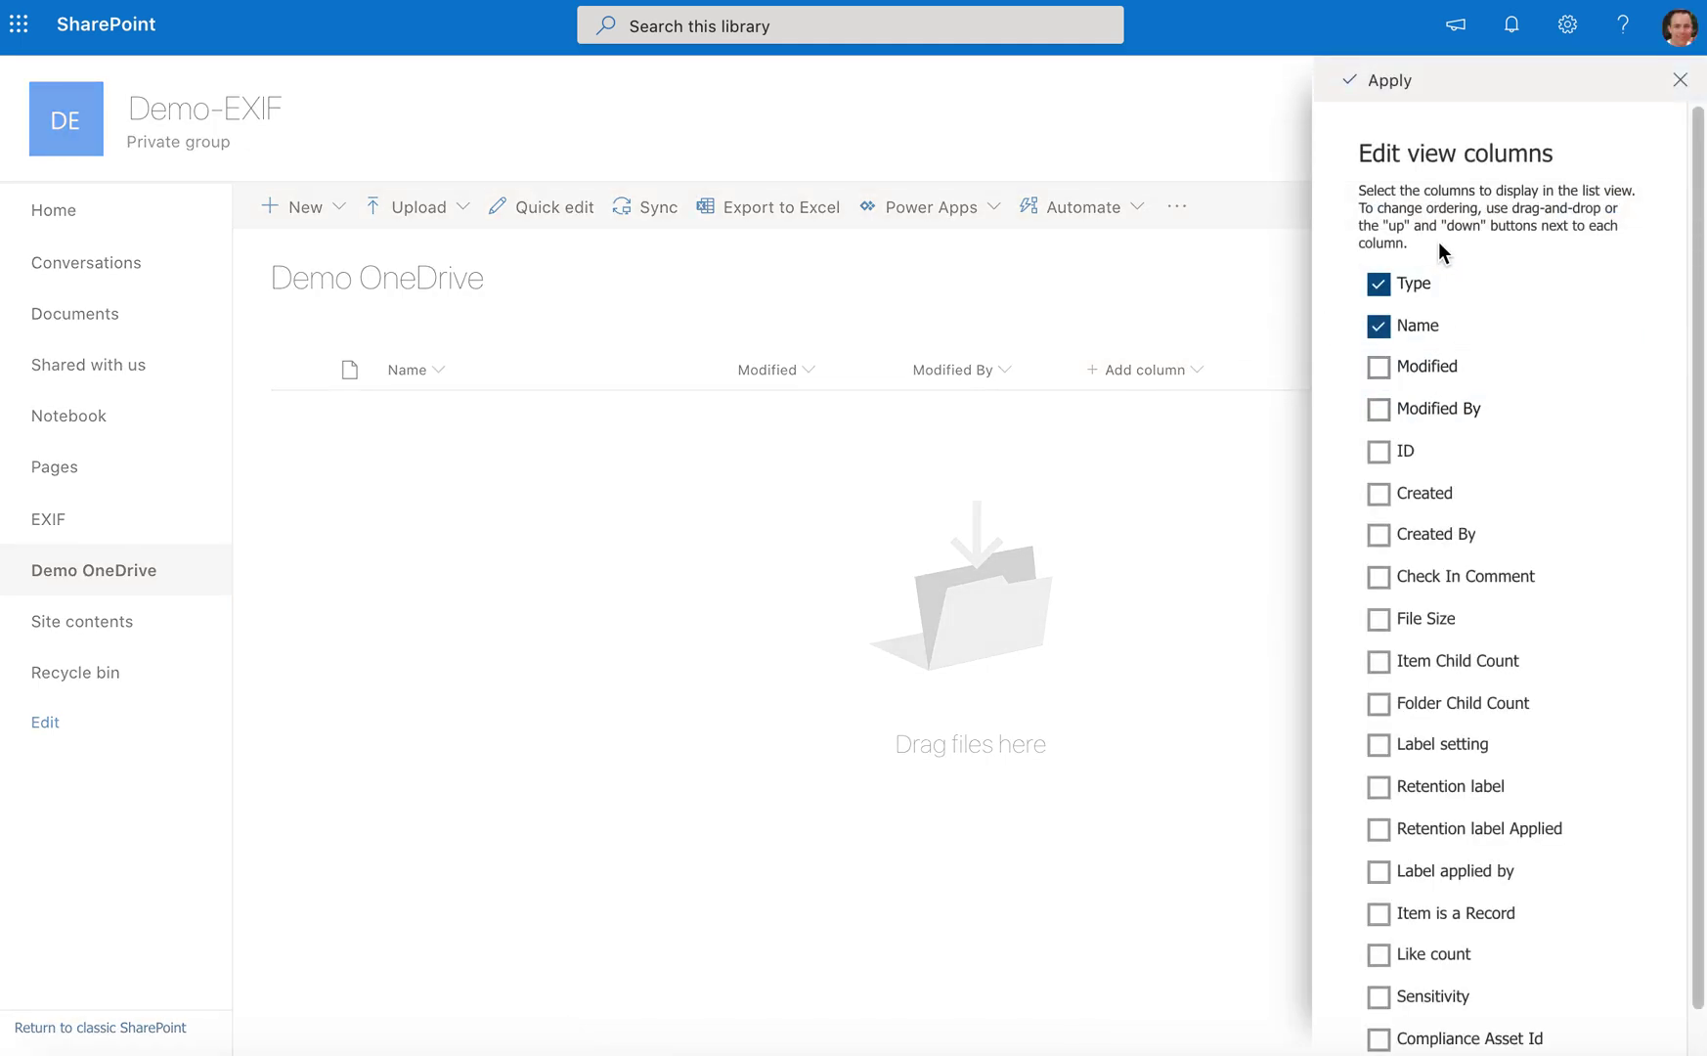
left_click(1381, 82)
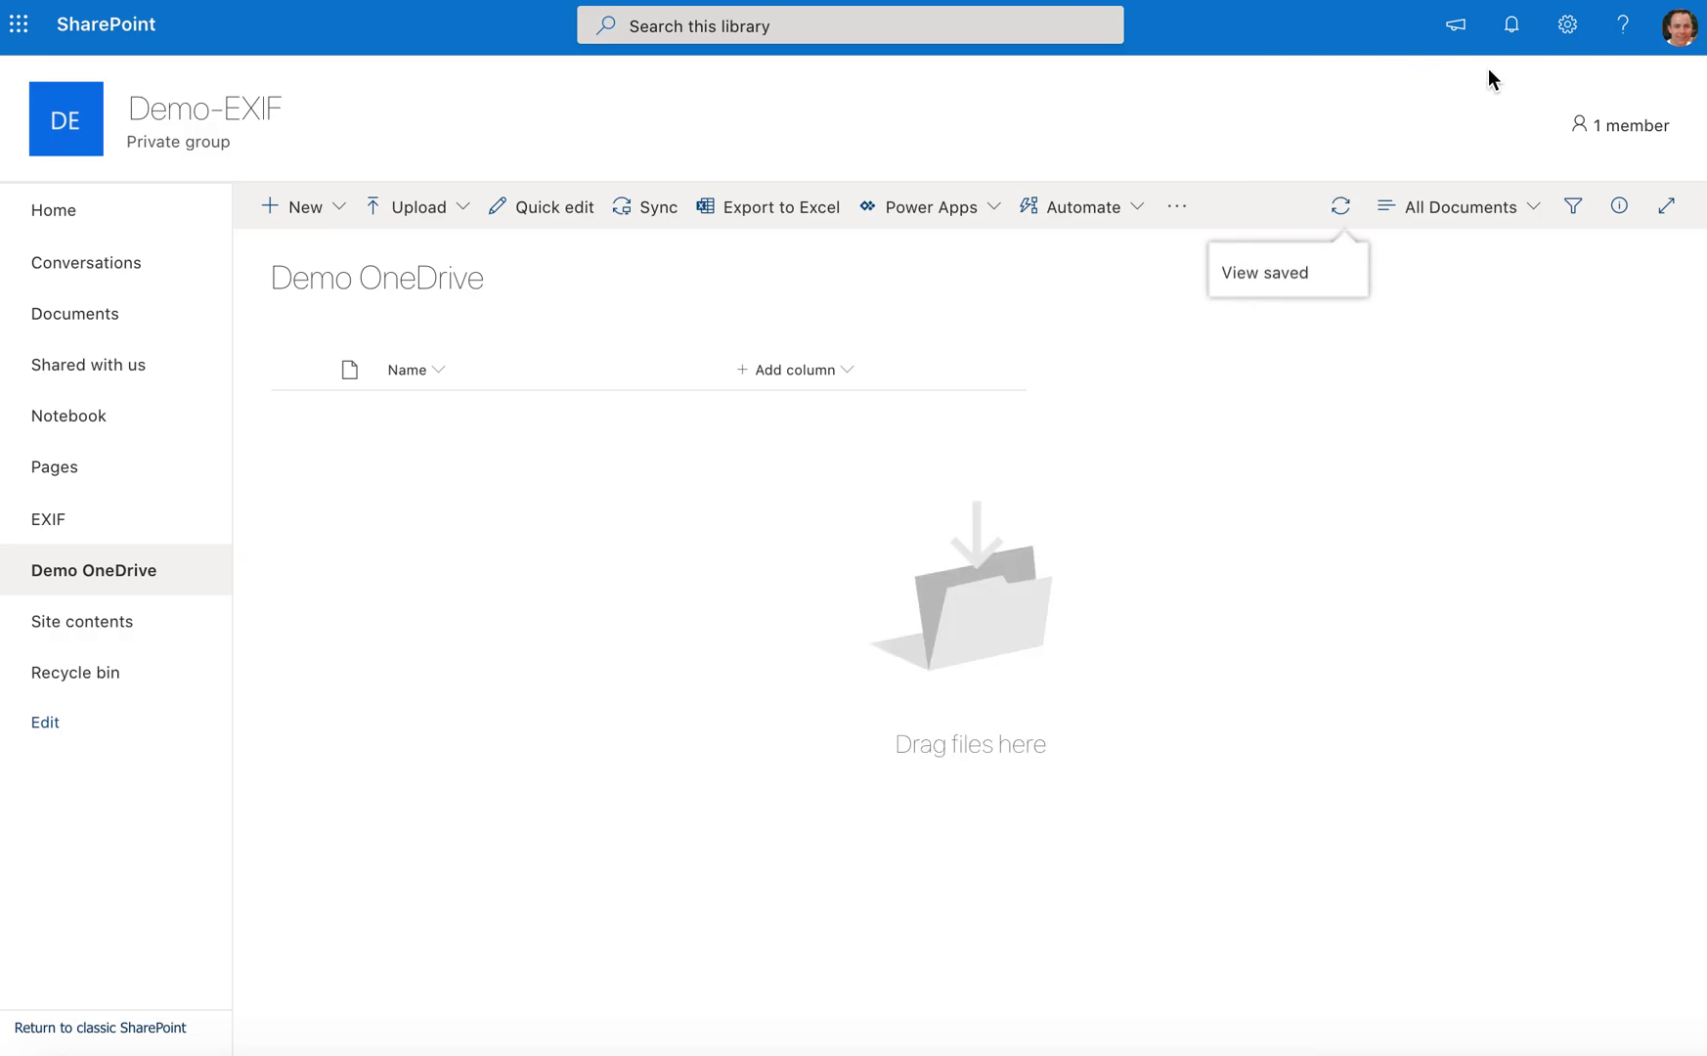
Step: Open Demo OneDrive's library settings and go to Add from existing site columns
left_click(1561, 39)
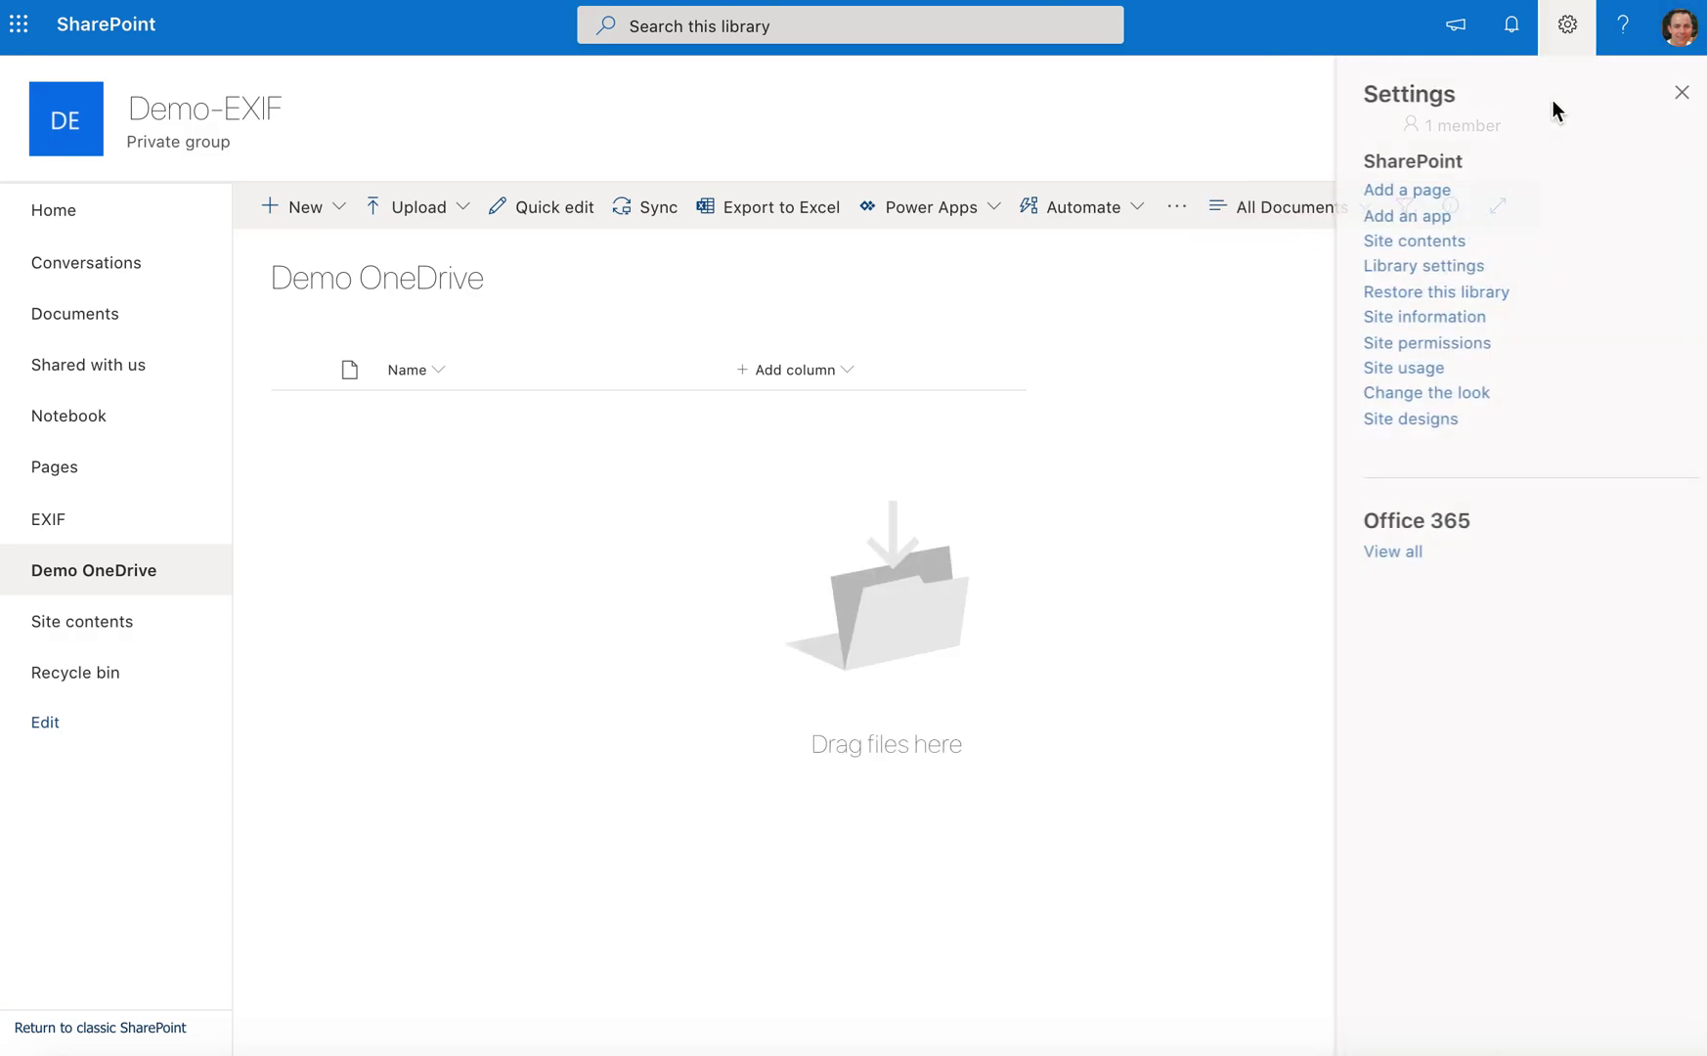
left_click(1415, 266)
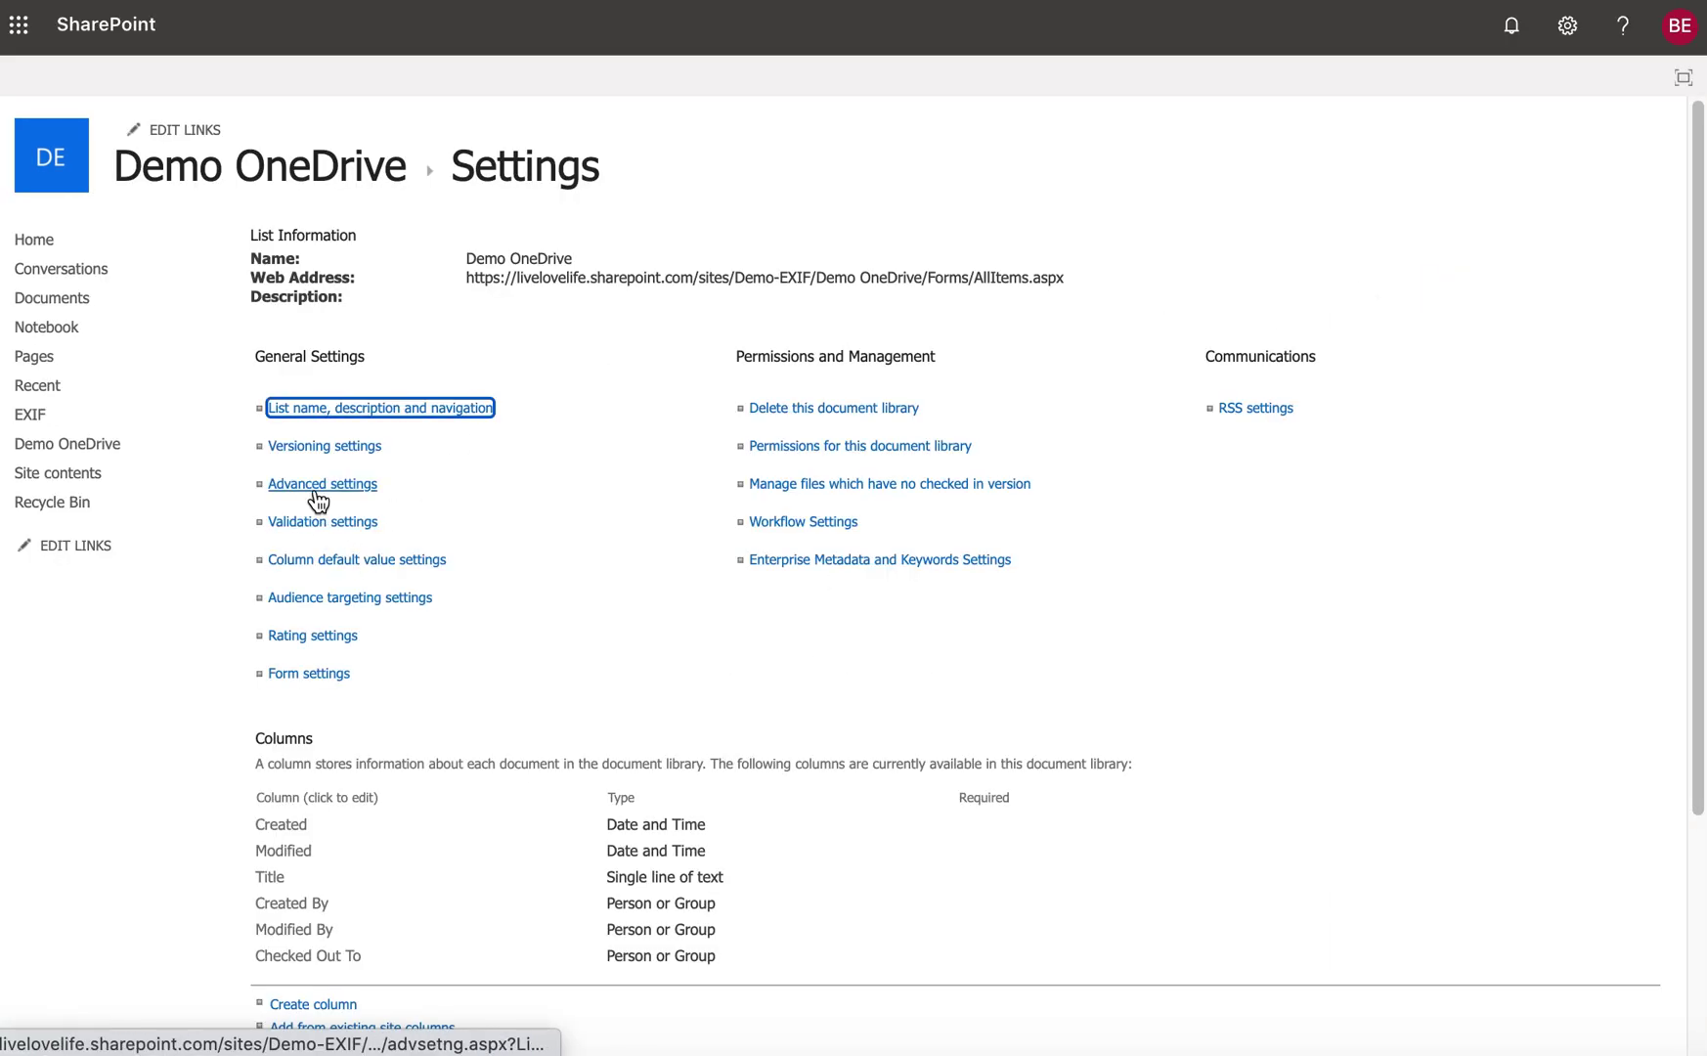
scroll(338, 775, "down", 2)
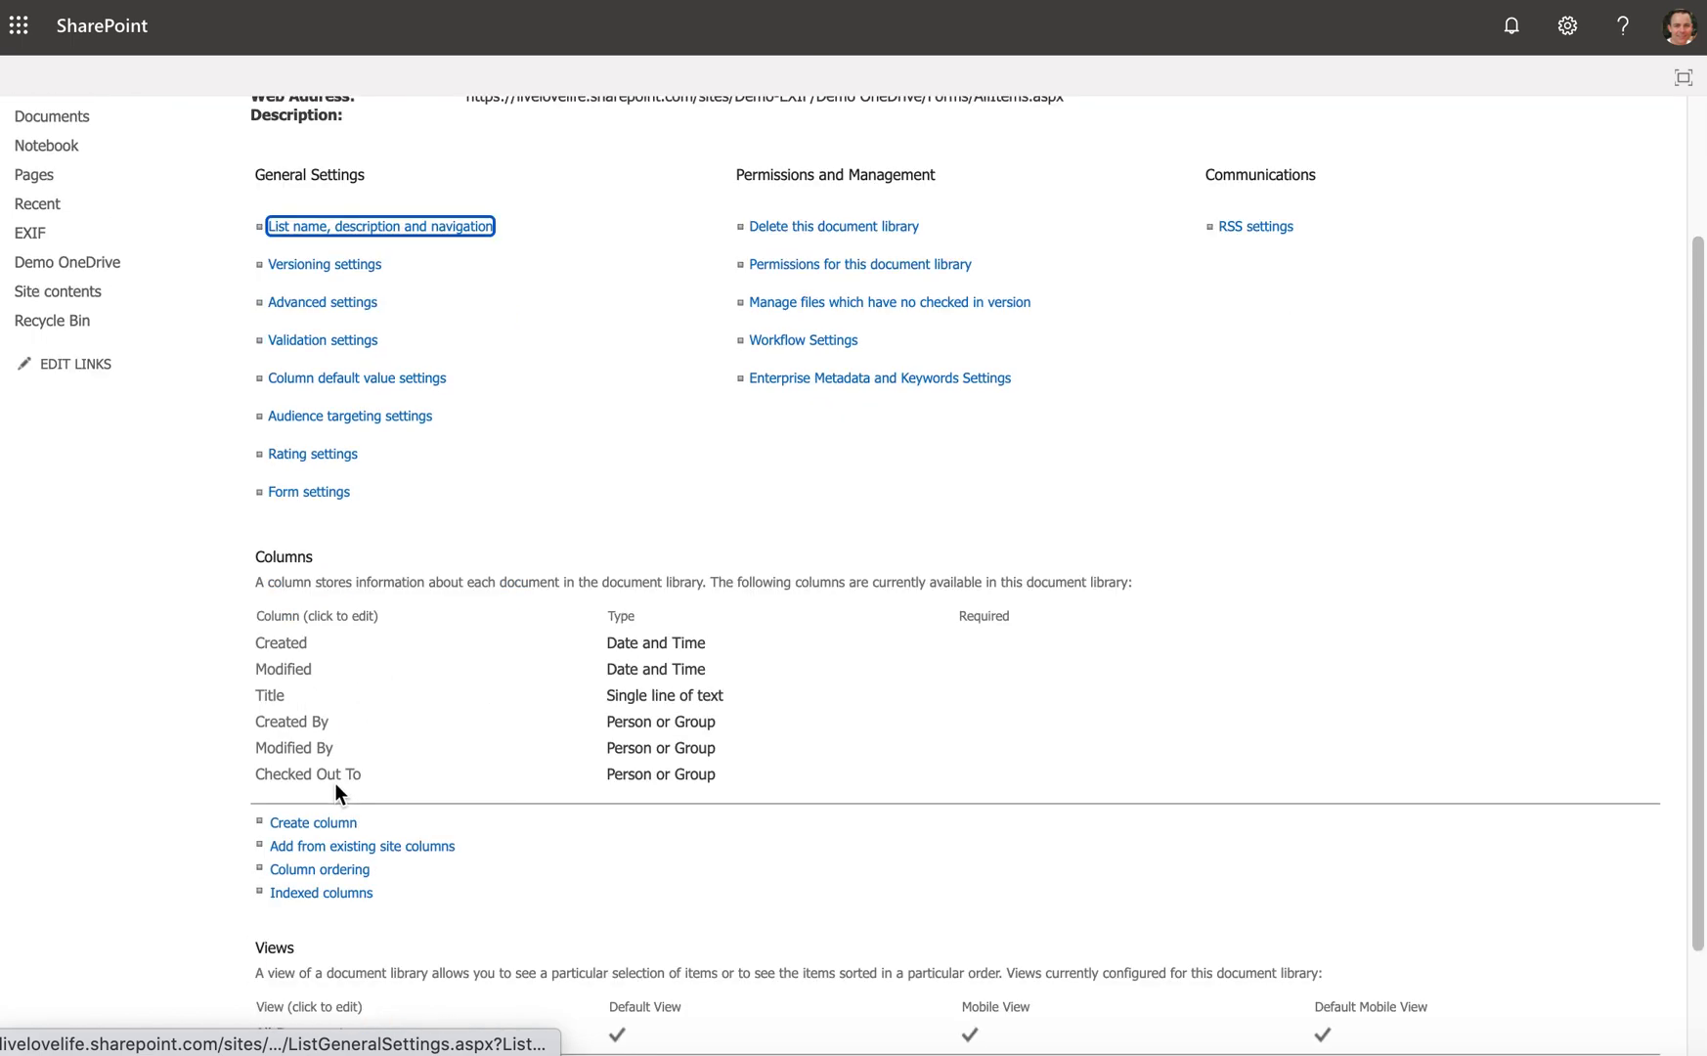
left_click(401, 851)
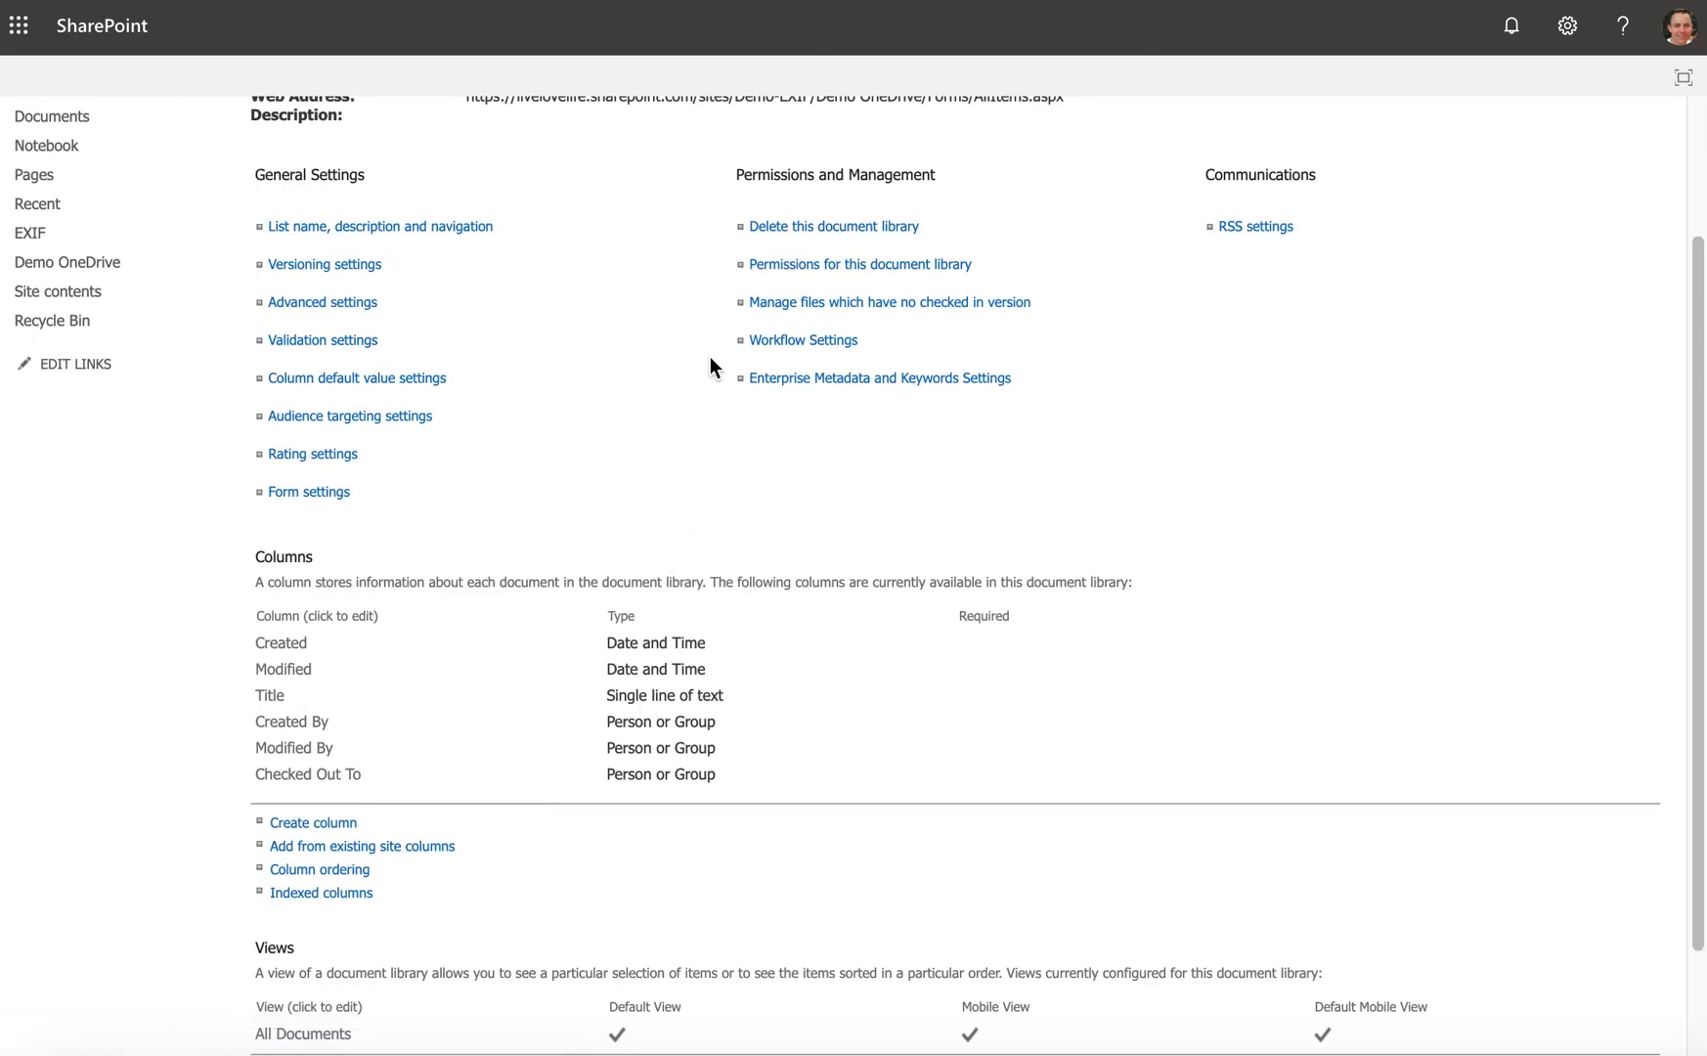
Step: Add the Author and Date Picture Taken site columns to the columns to add
left_click(706, 433)
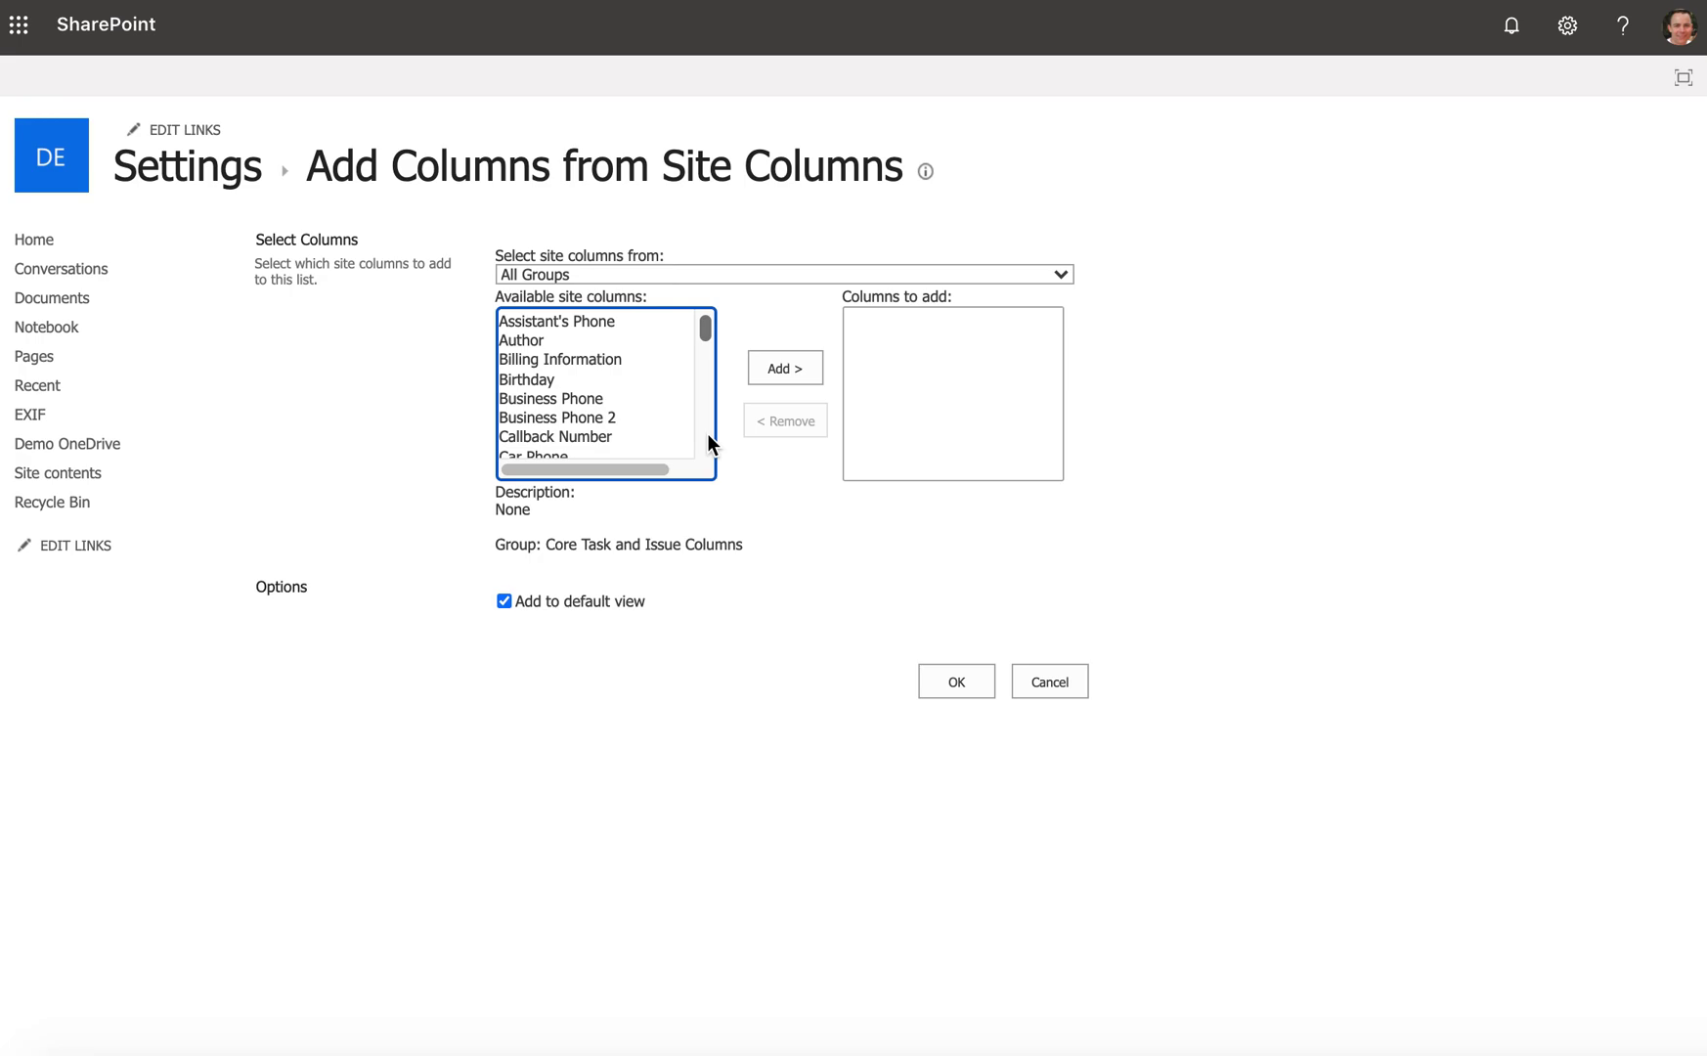
left_click(590, 342)
left_click(788, 369)
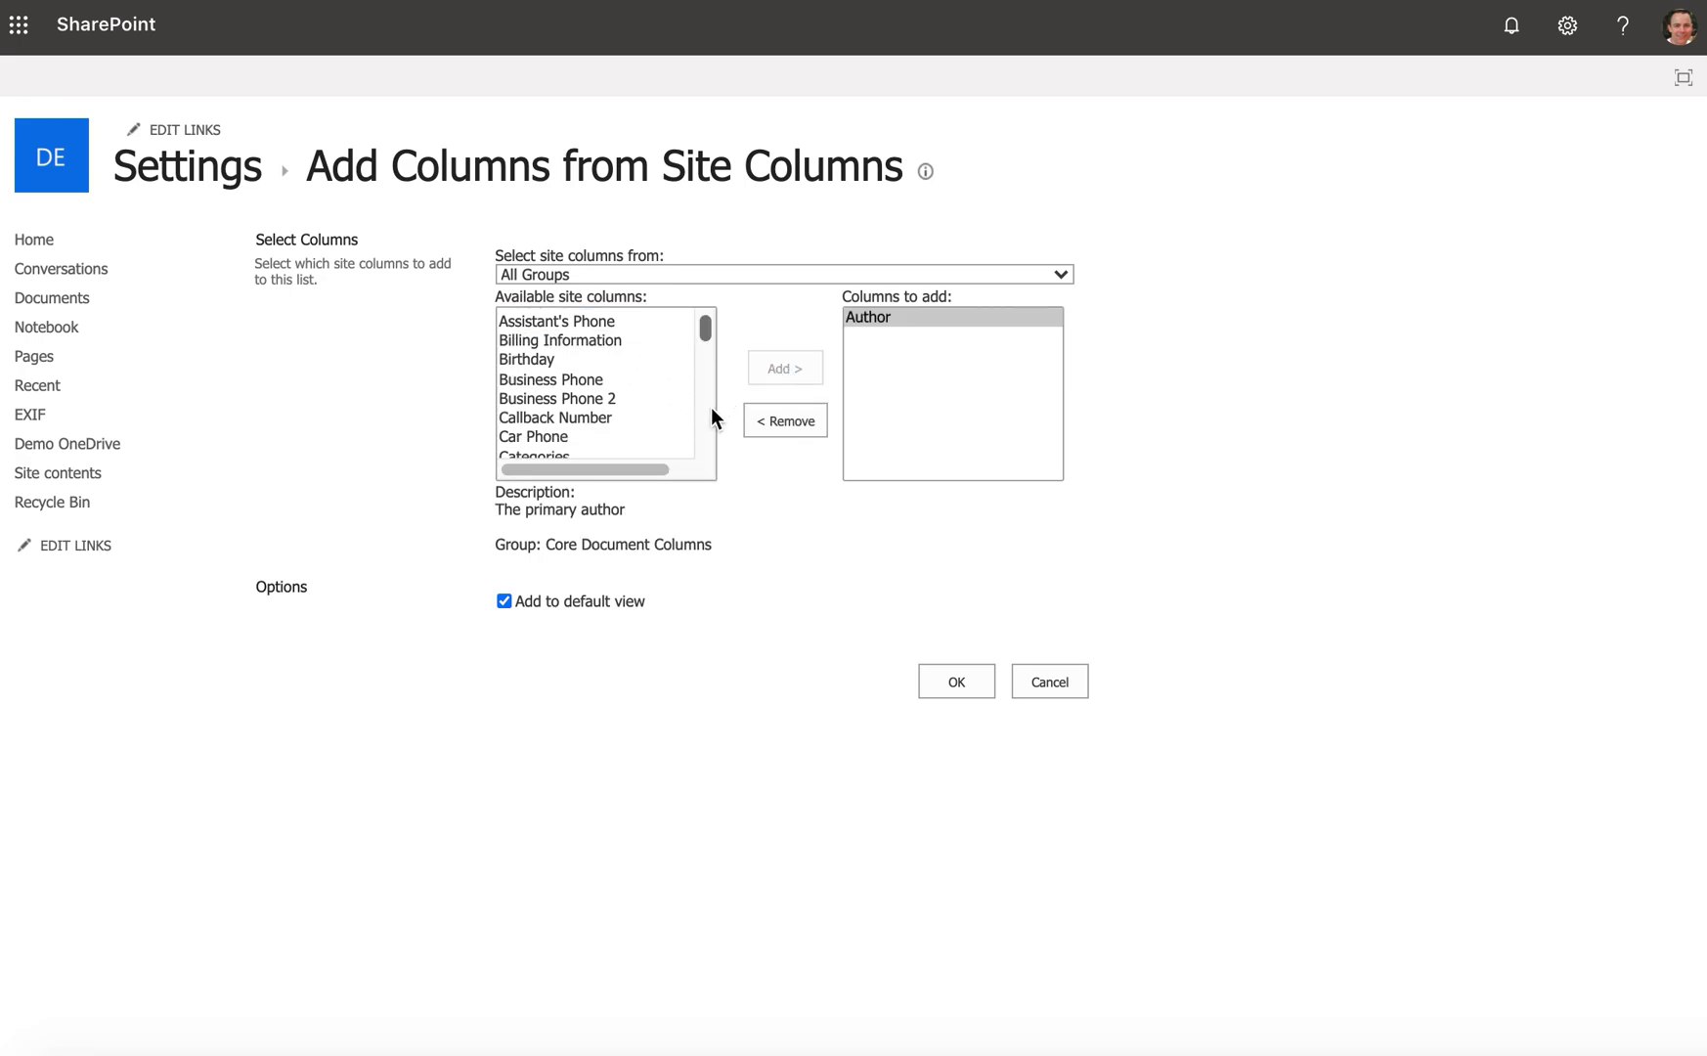
left_click(707, 407)
left_click(707, 407)
left_click(708, 409)
left_click(704, 431)
left_click(618, 339)
left_click(809, 371)
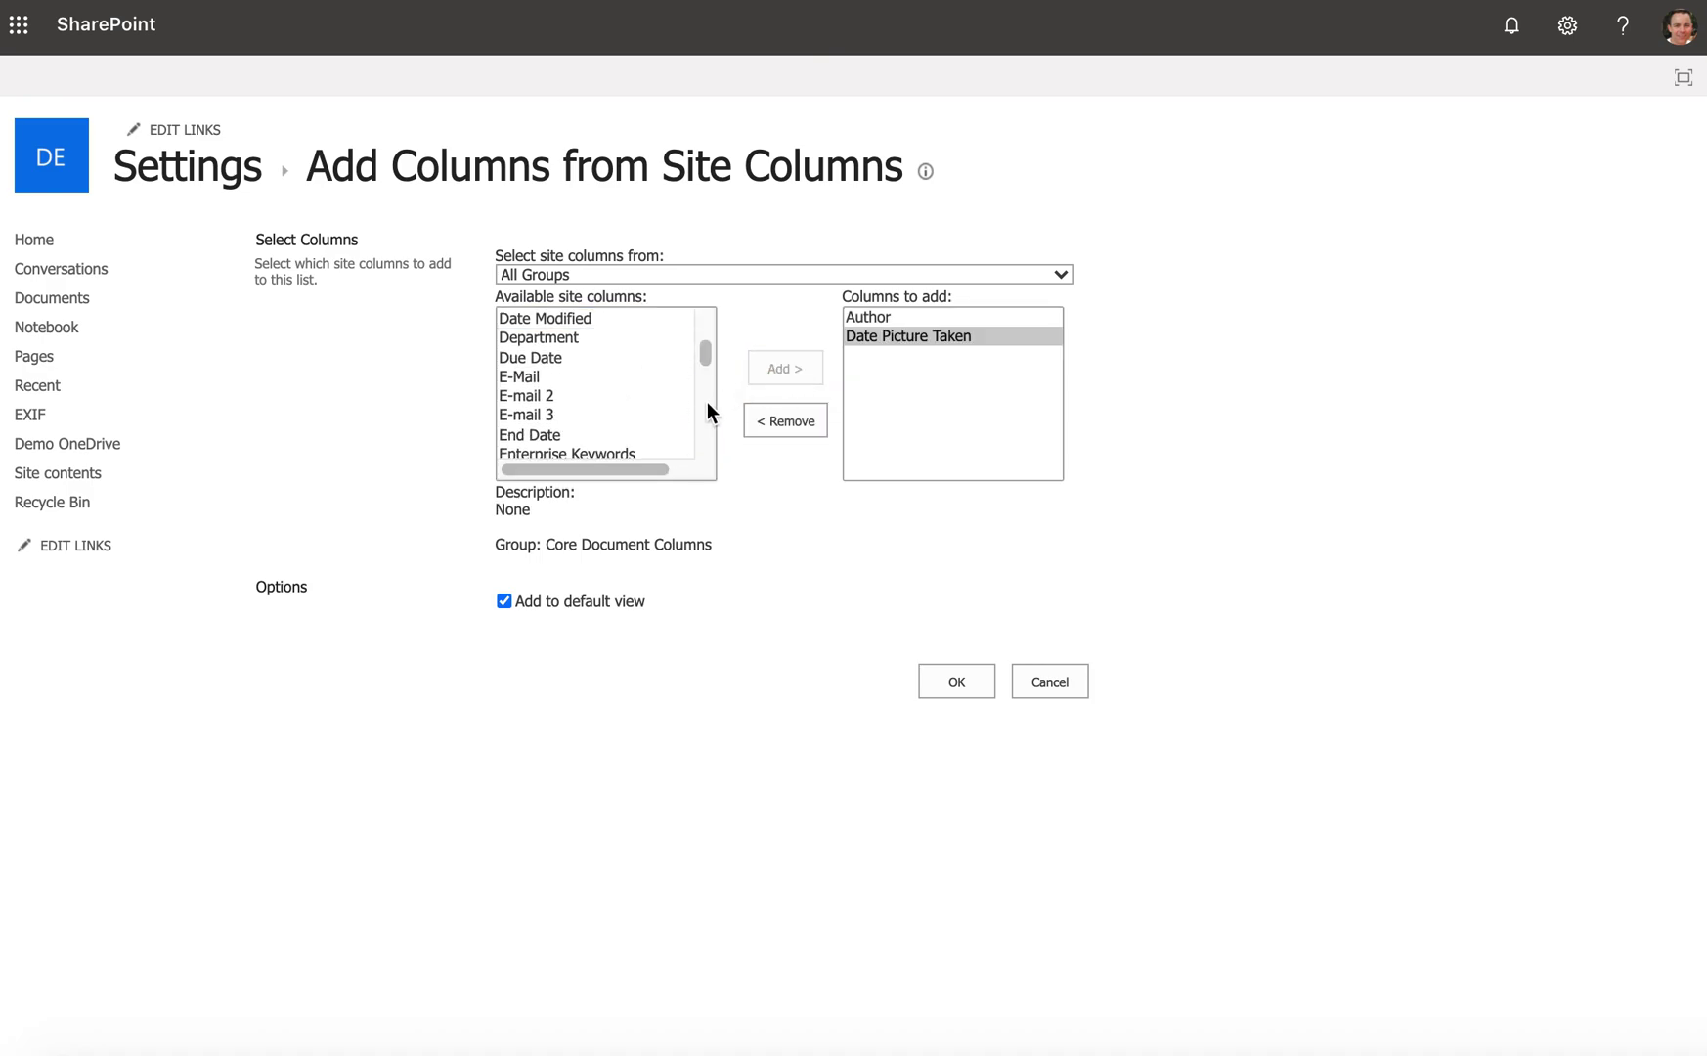
left_click(707, 410)
left_click(706, 409)
left_click(707, 409)
left_click(707, 410)
Step: Add Keywords and Enterprise Keywords, accept the warning, and submit the chosen columns
left_click(608, 450)
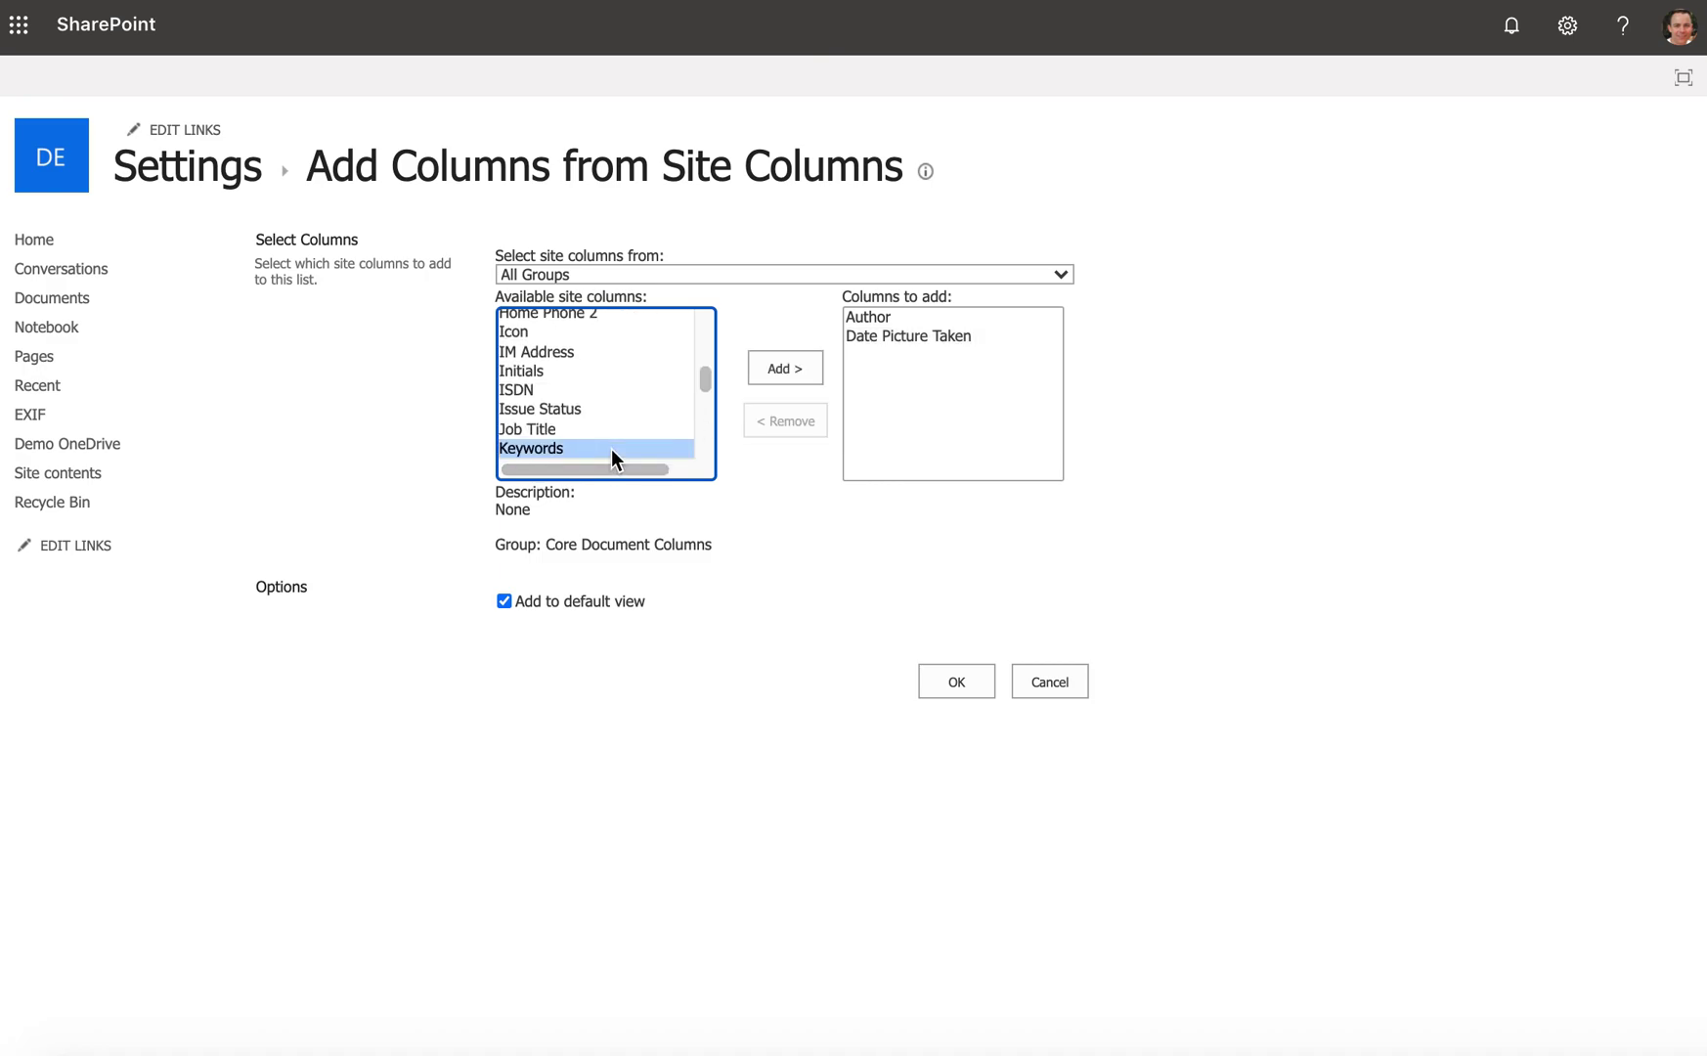
left_click(778, 374)
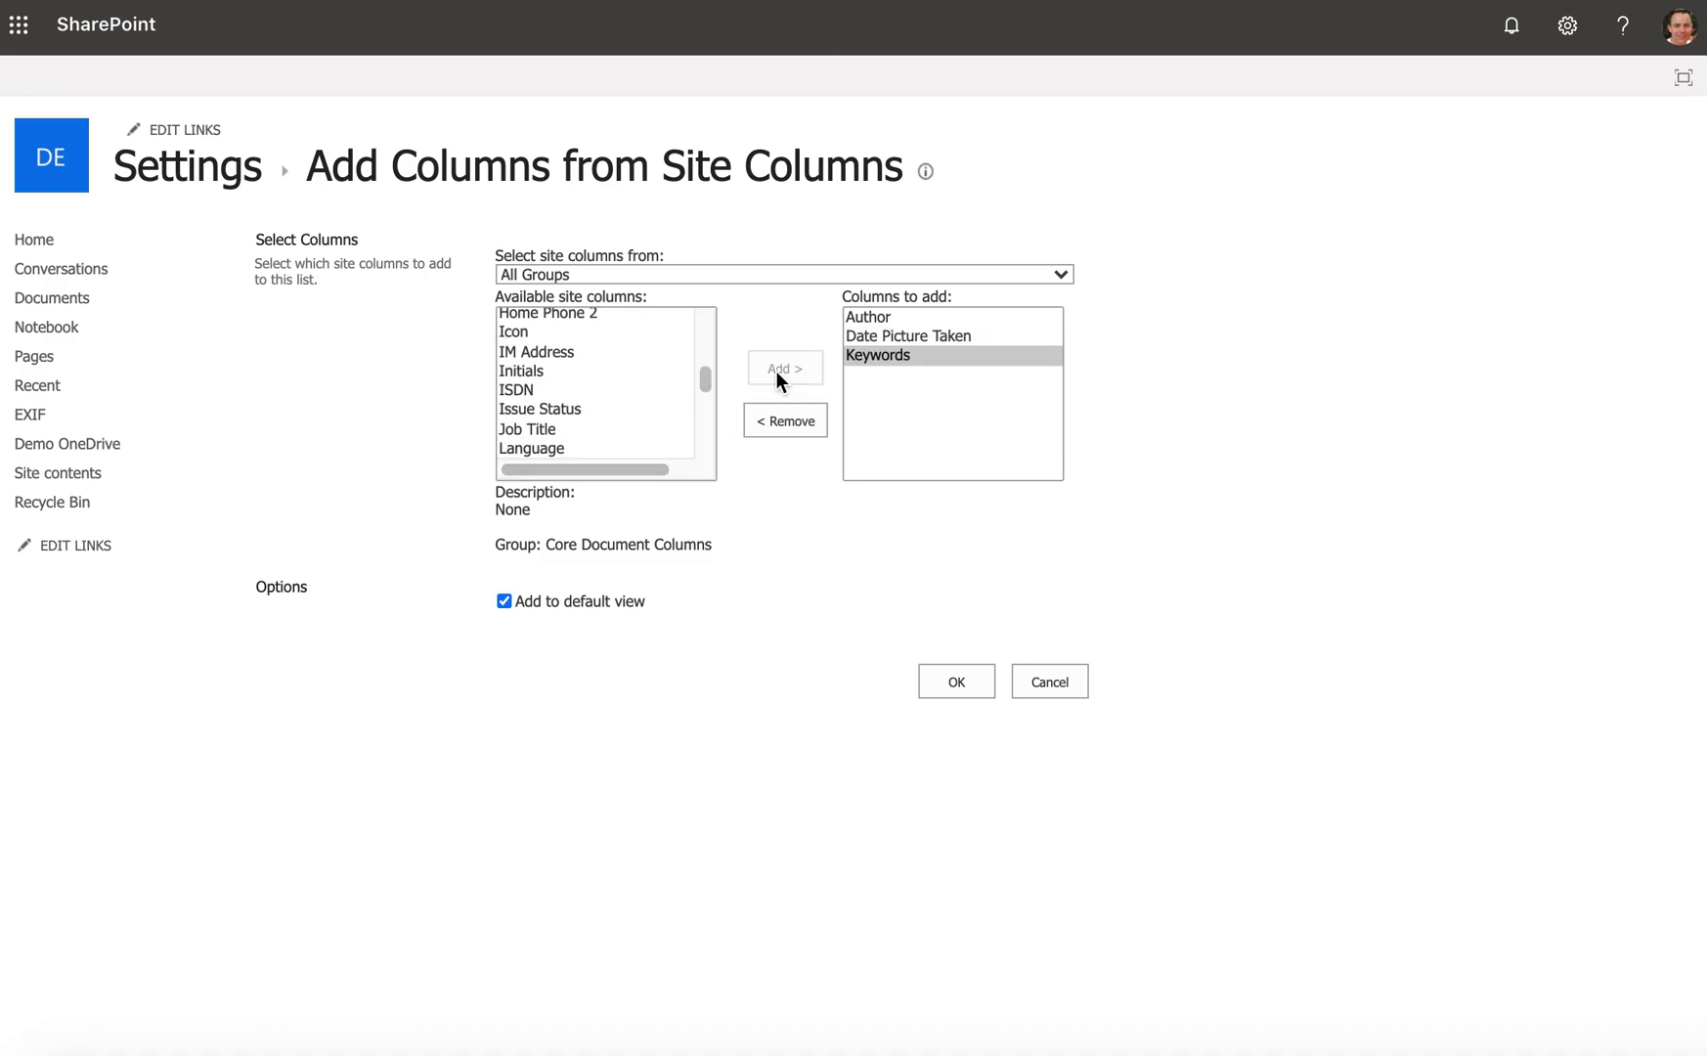
left_click(701, 427)
left_click(712, 342)
left_click(712, 340)
left_click(711, 341)
scroll(714, 334, "right", 2)
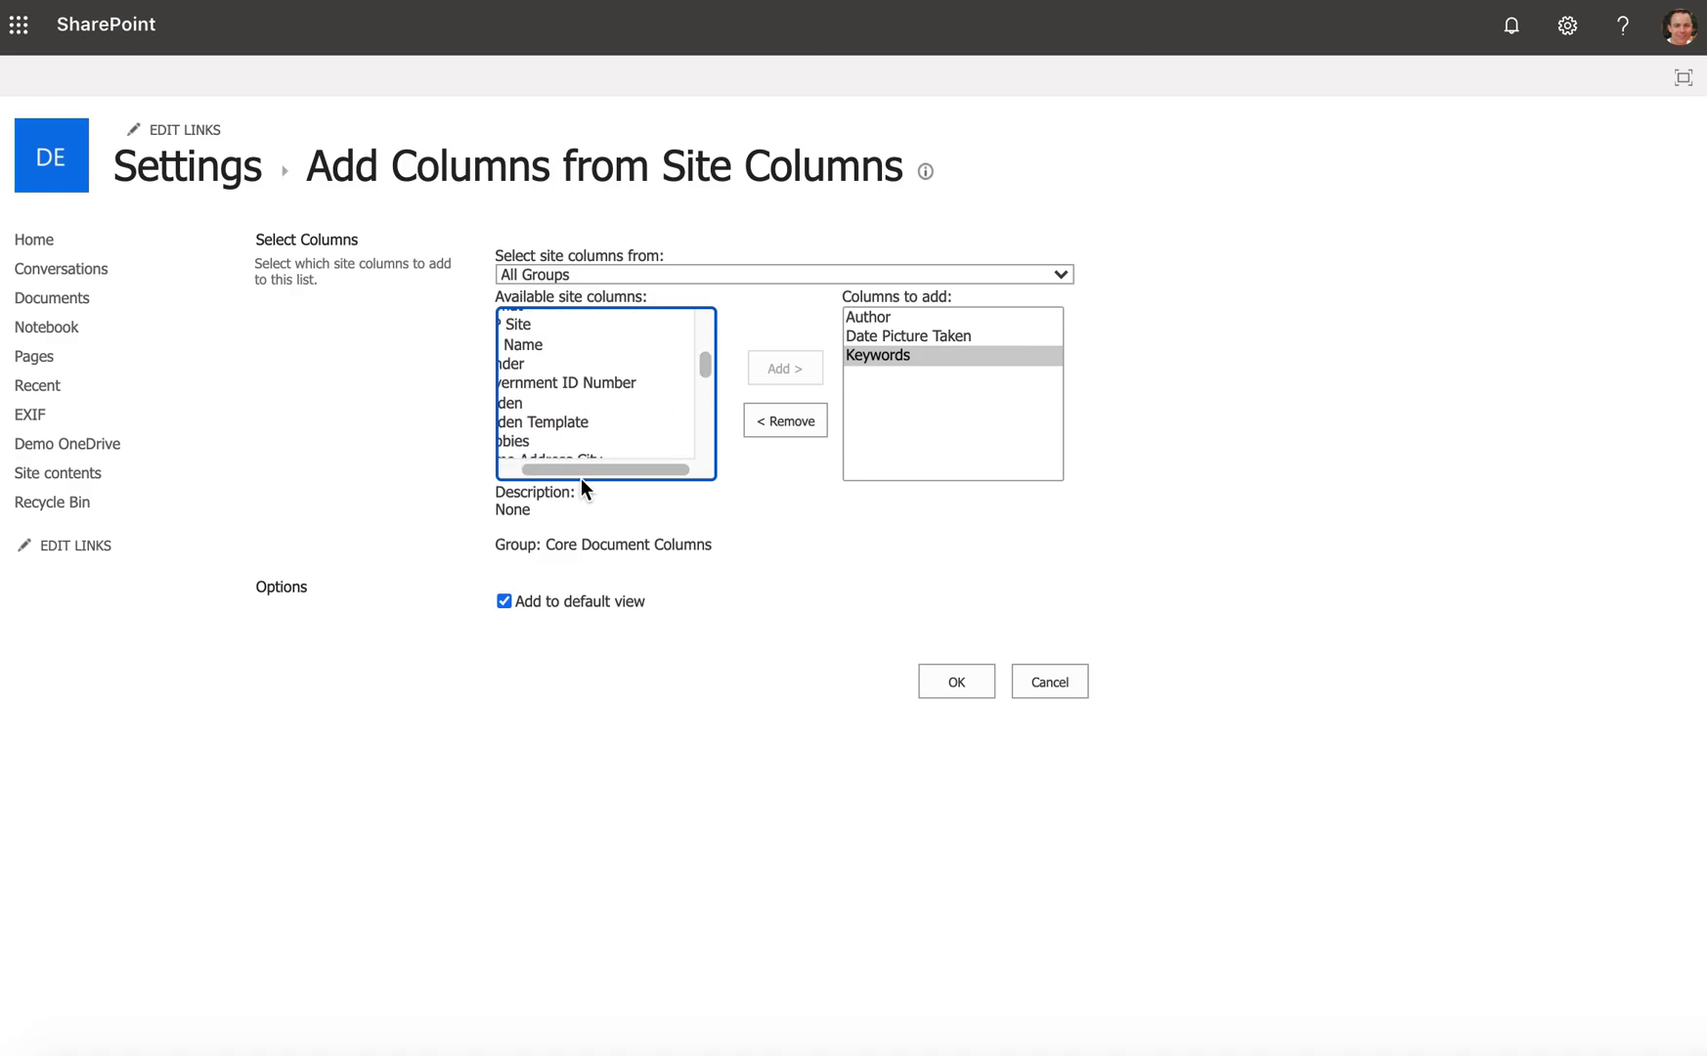
left_click_drag(579, 477, 530, 476)
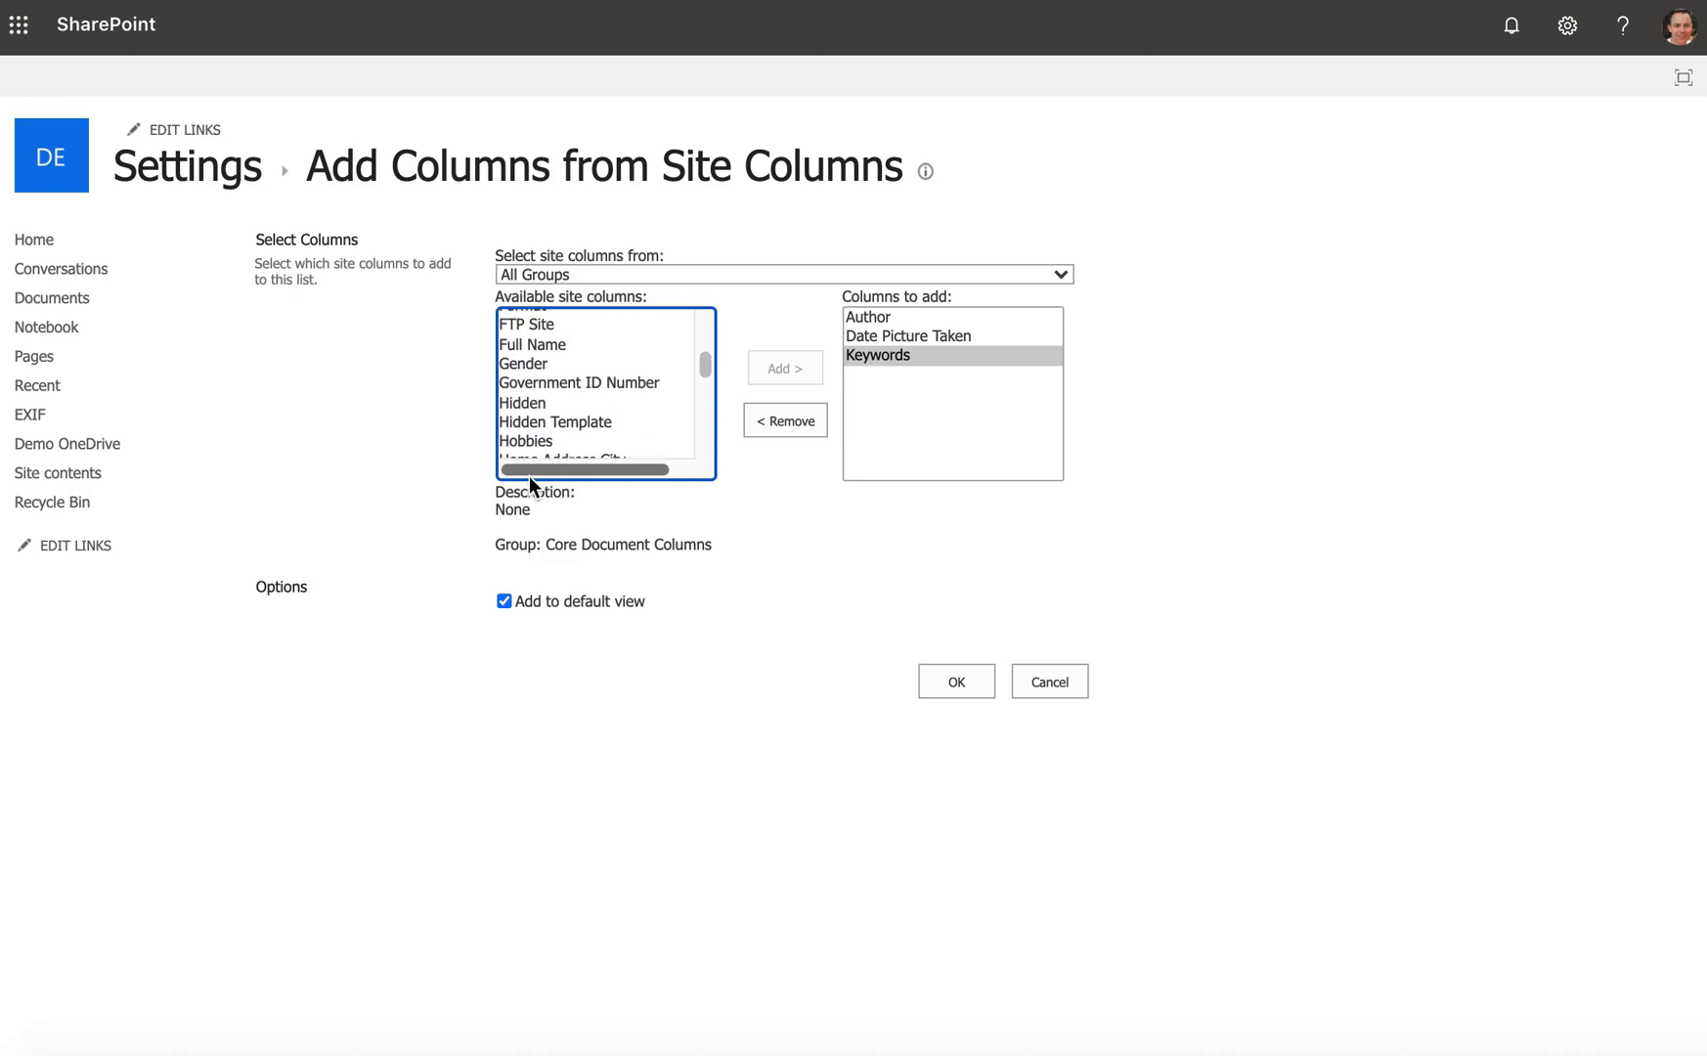
left_click(708, 343)
left_click(597, 340)
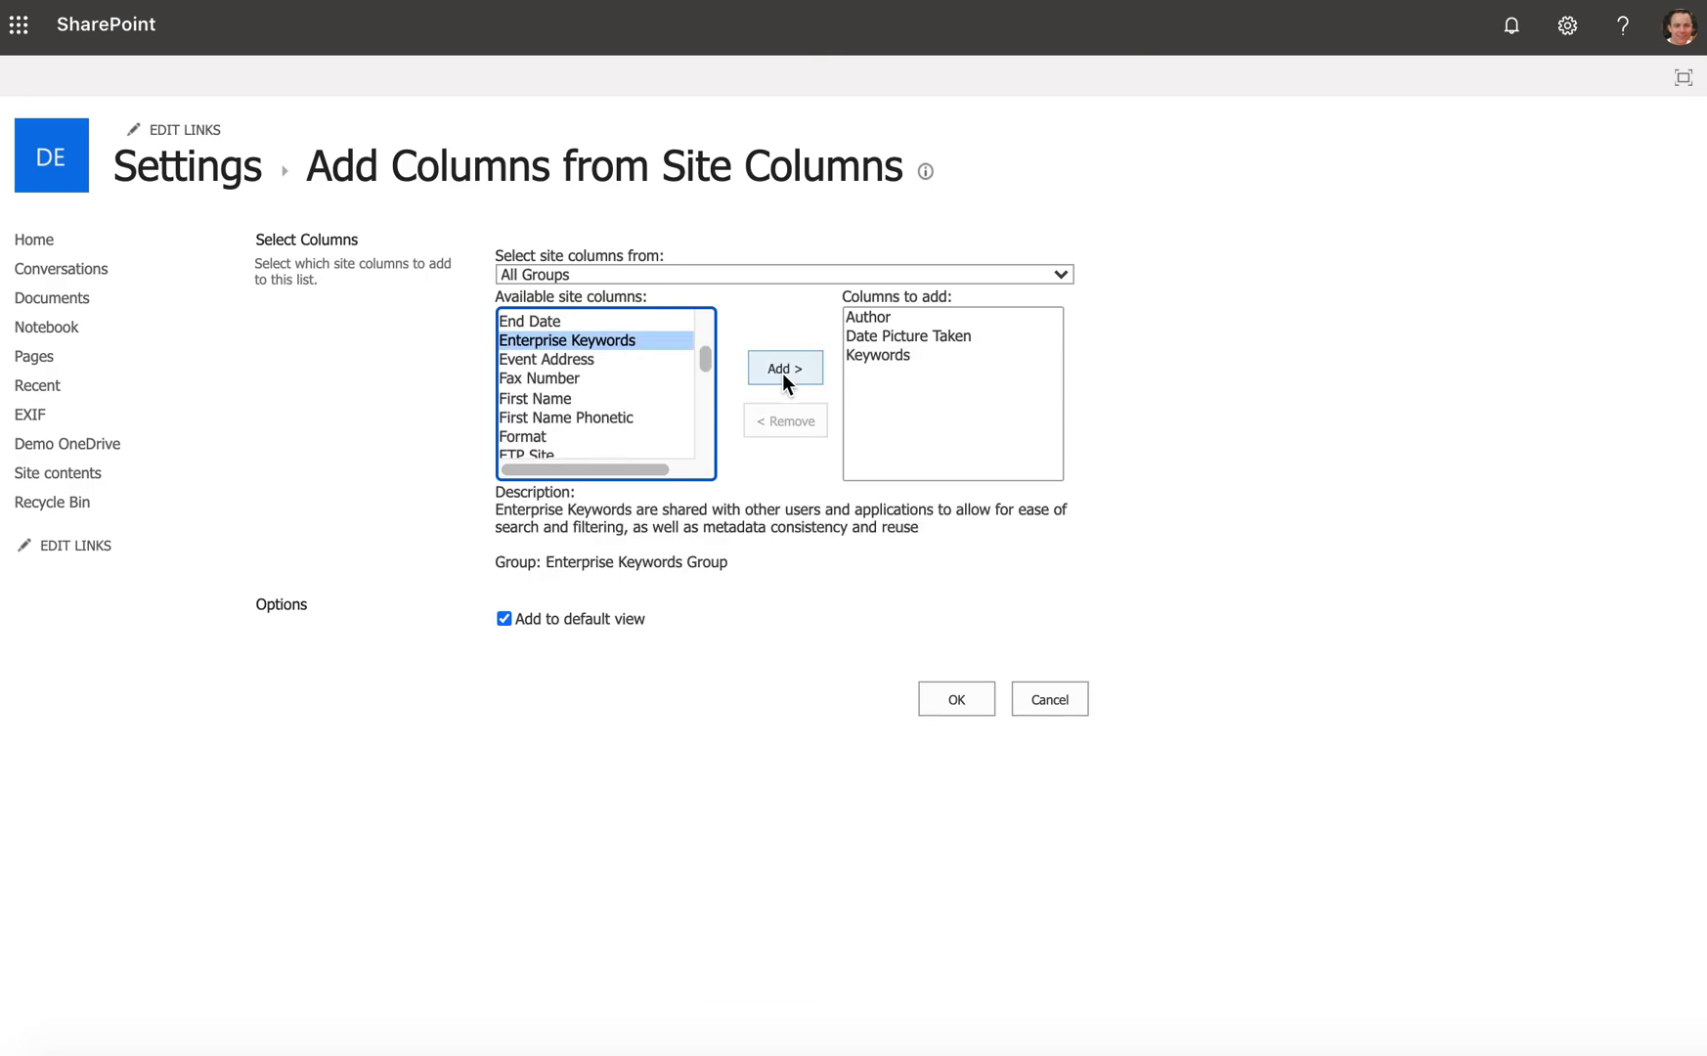
left_click(783, 376)
left_click(1079, 258)
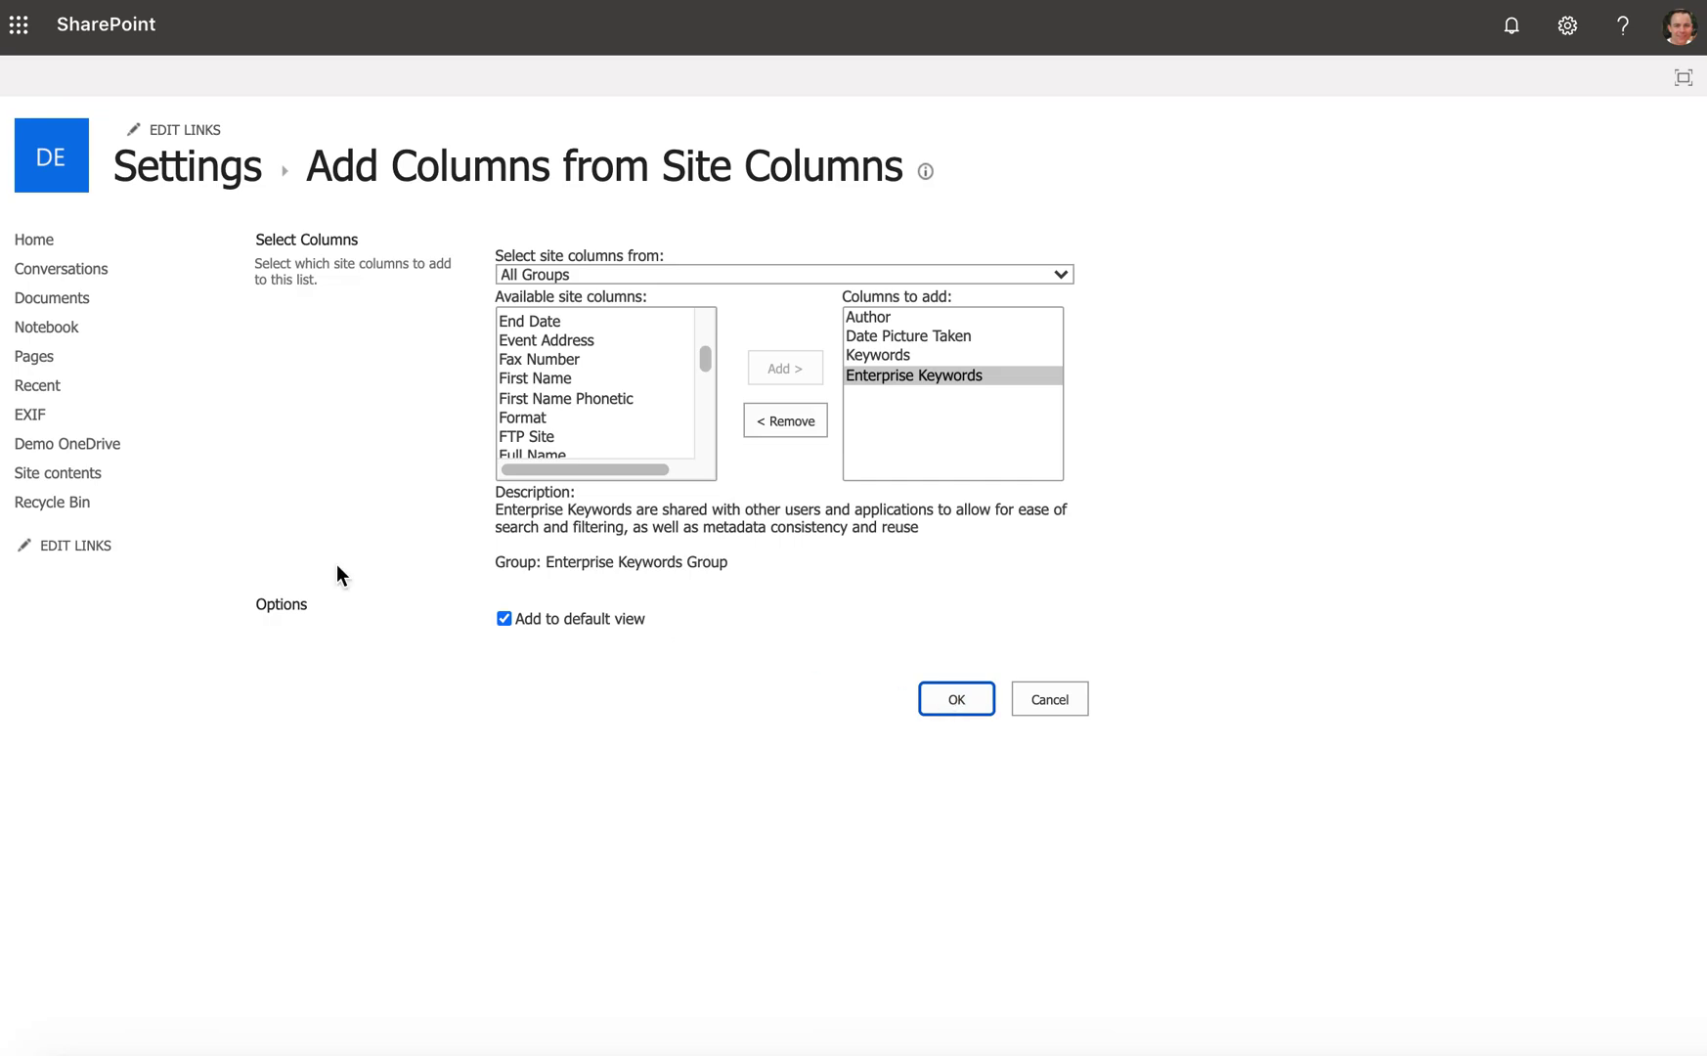
key("Return")
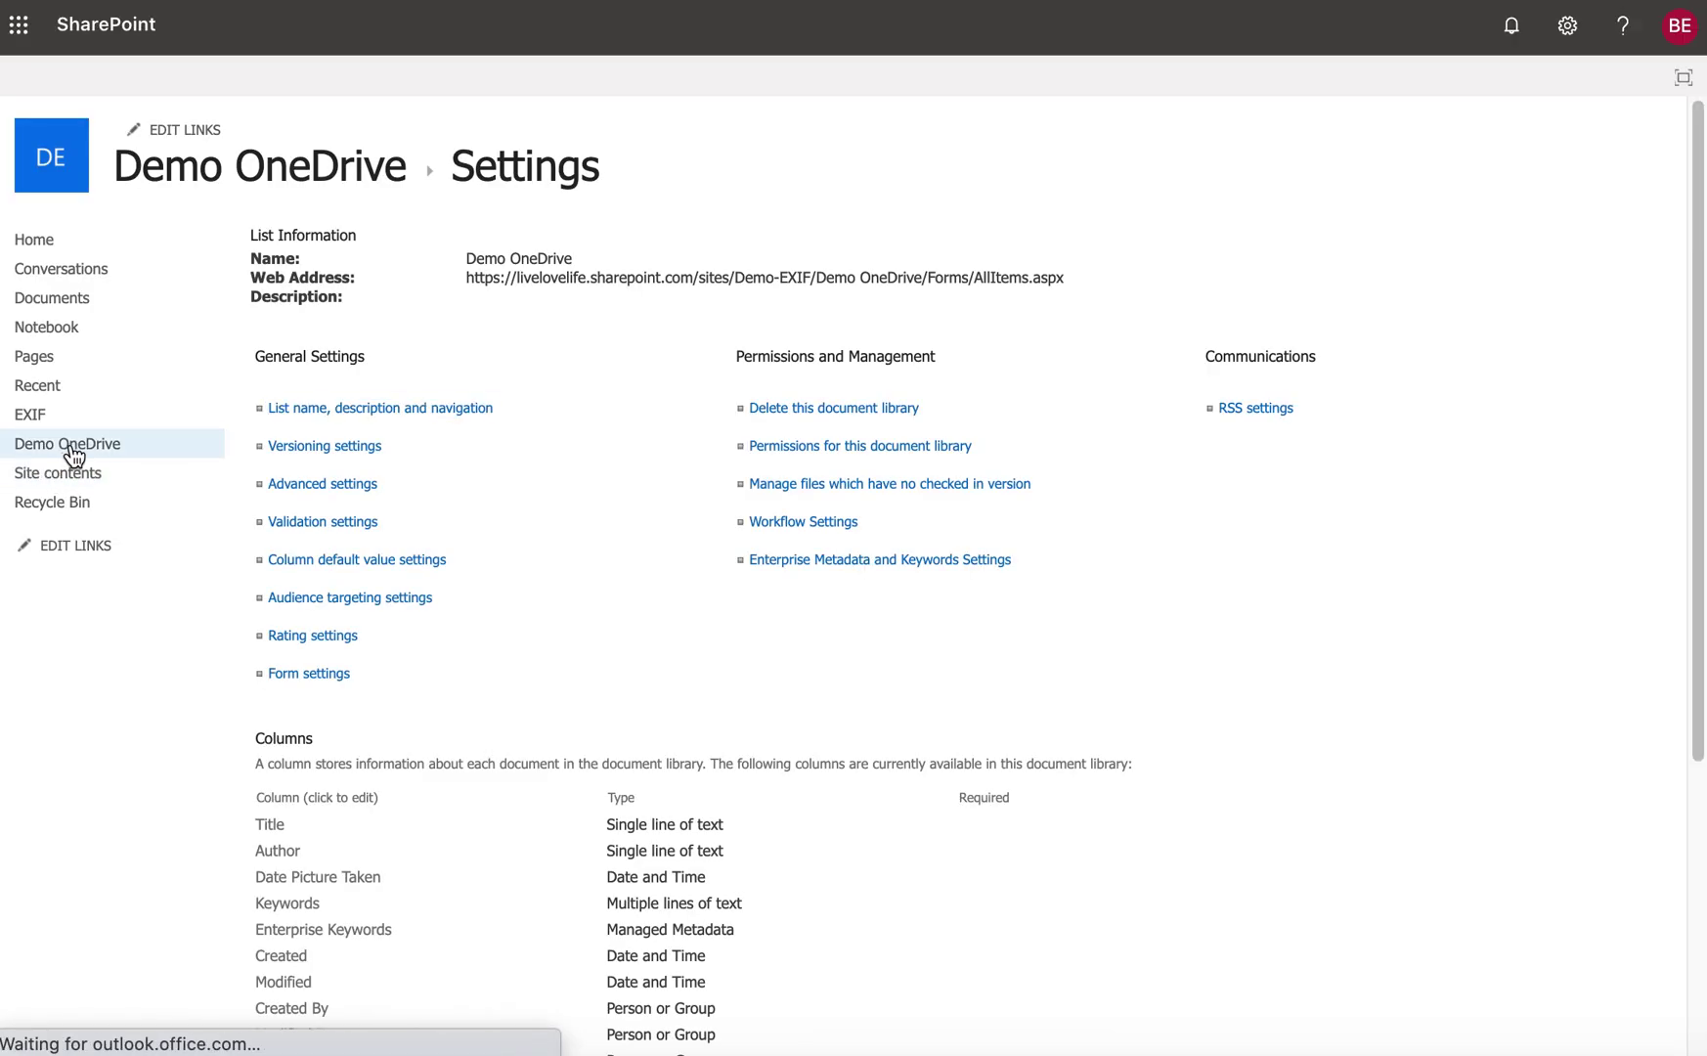
Step: Go from Demo OneDrive to Documents, select the photo, and open Documents' library settings
left_click(71, 444)
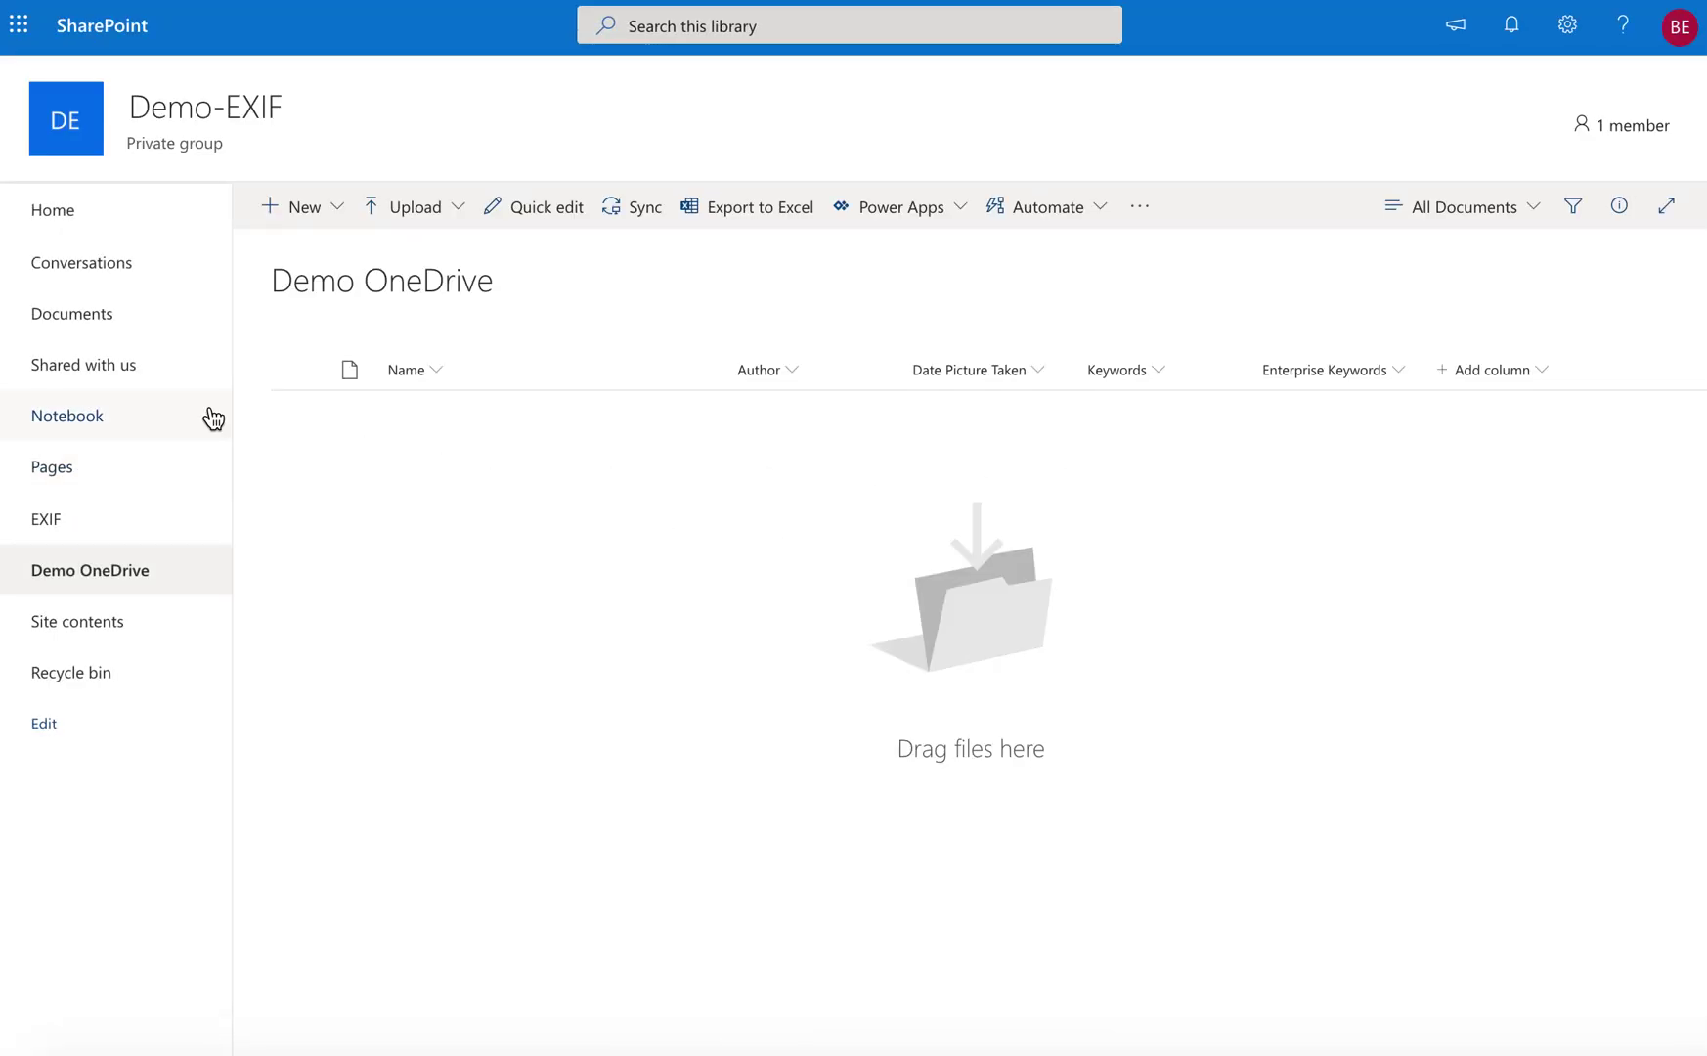
left_click(77, 335)
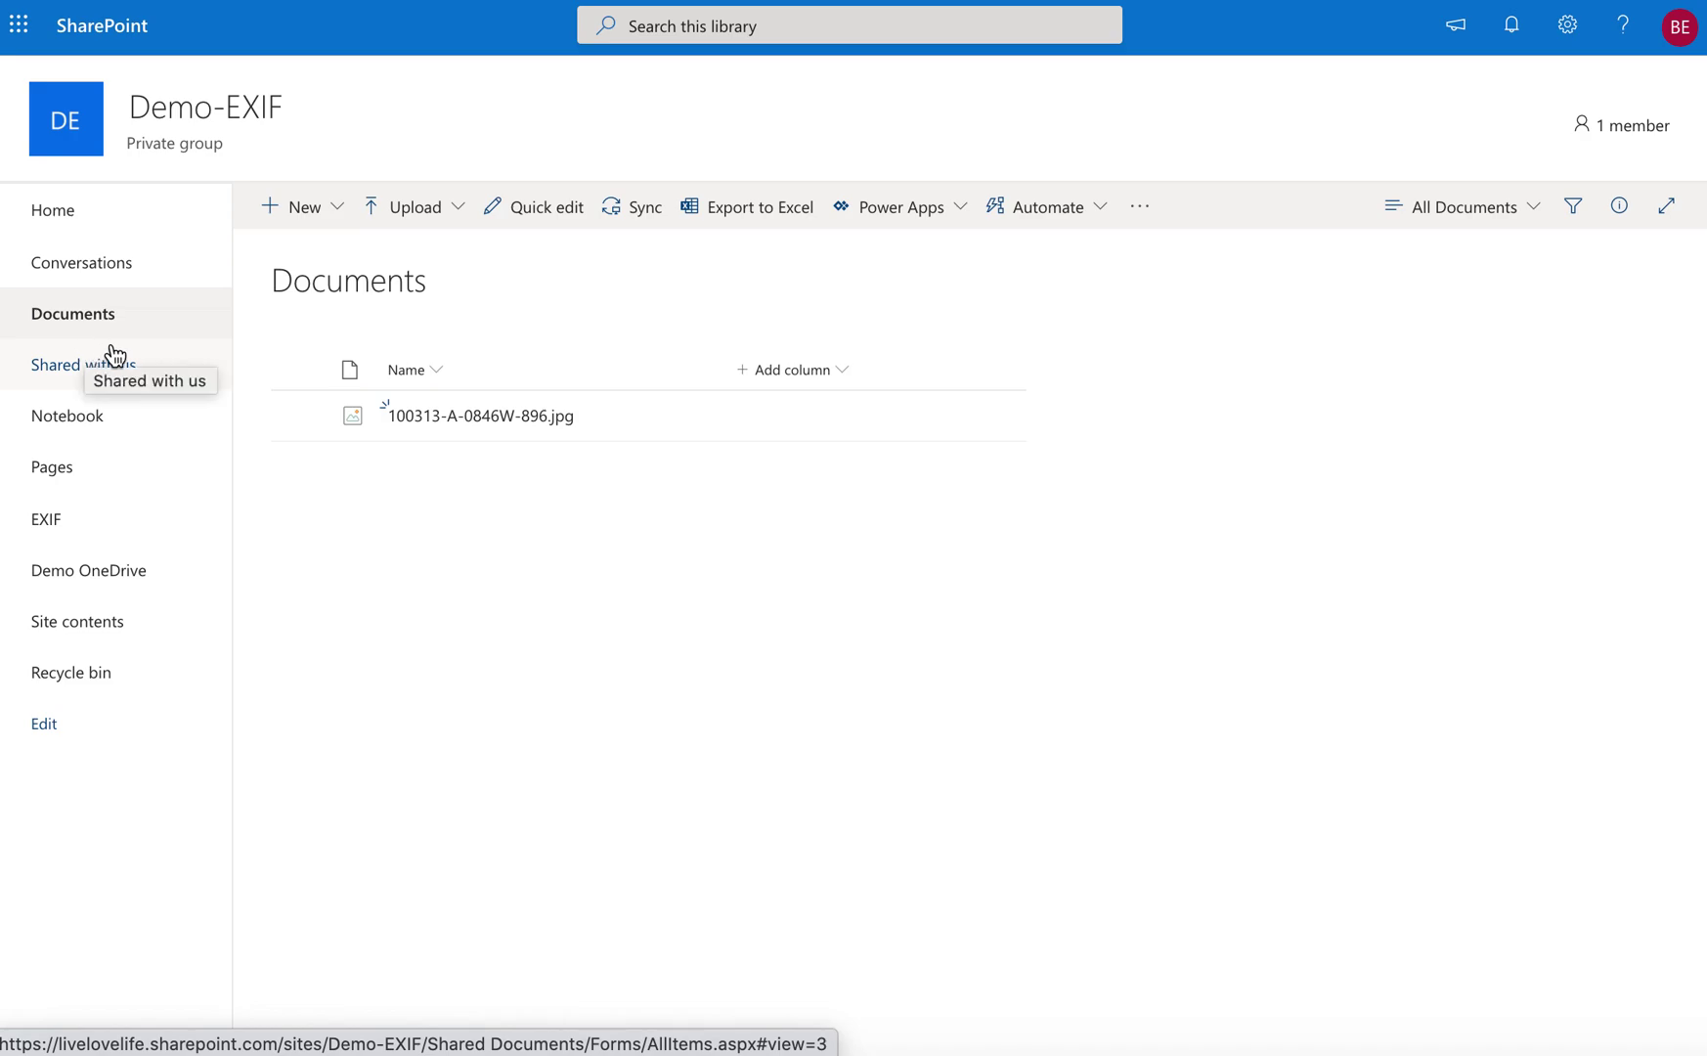
left_click(299, 410)
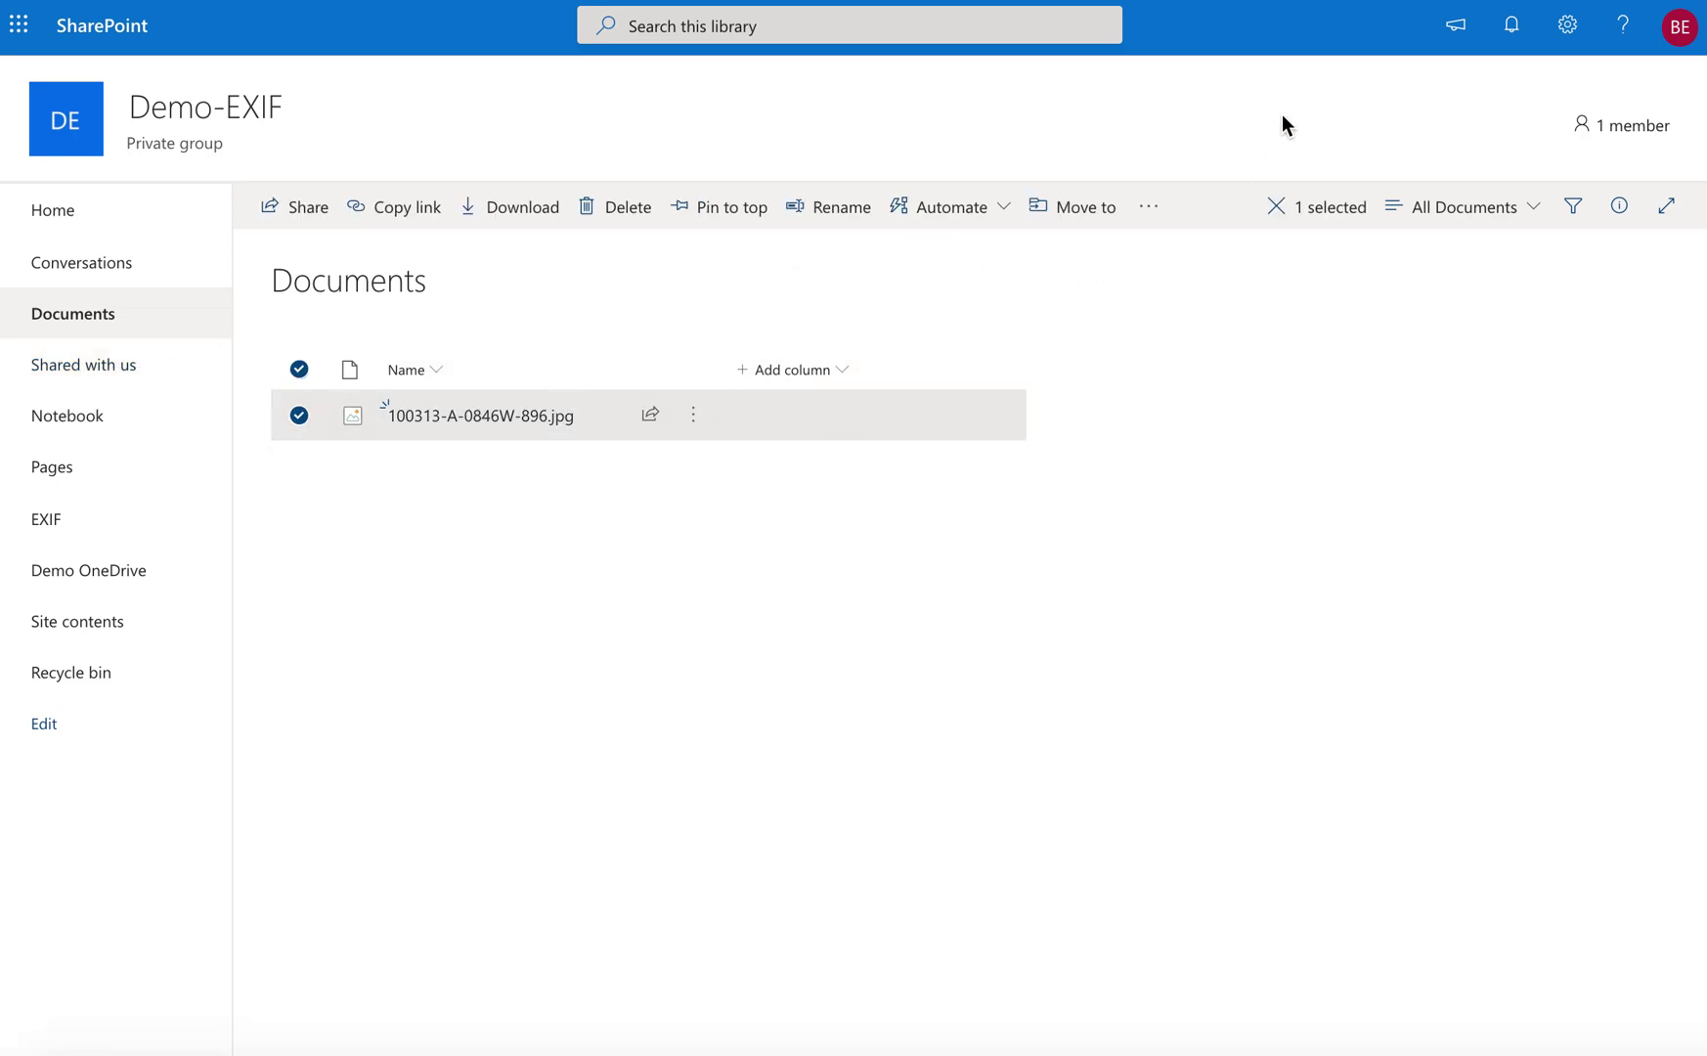
left_click(1569, 26)
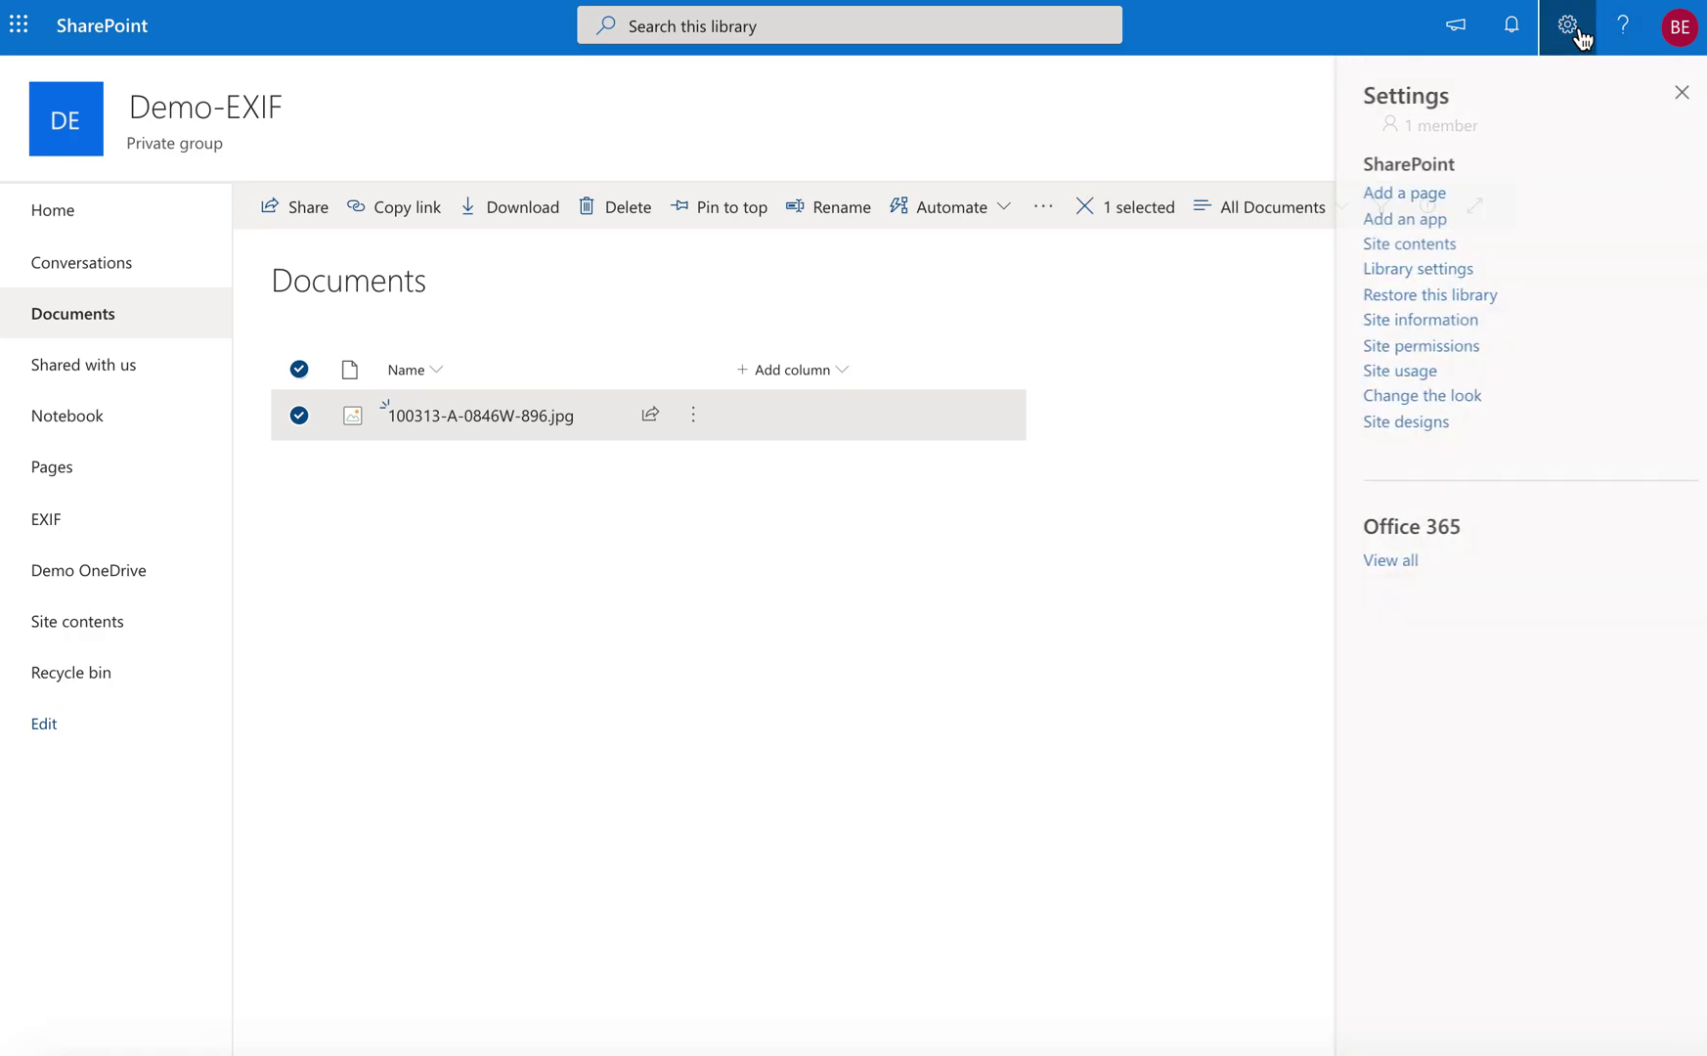
left_click(1423, 275)
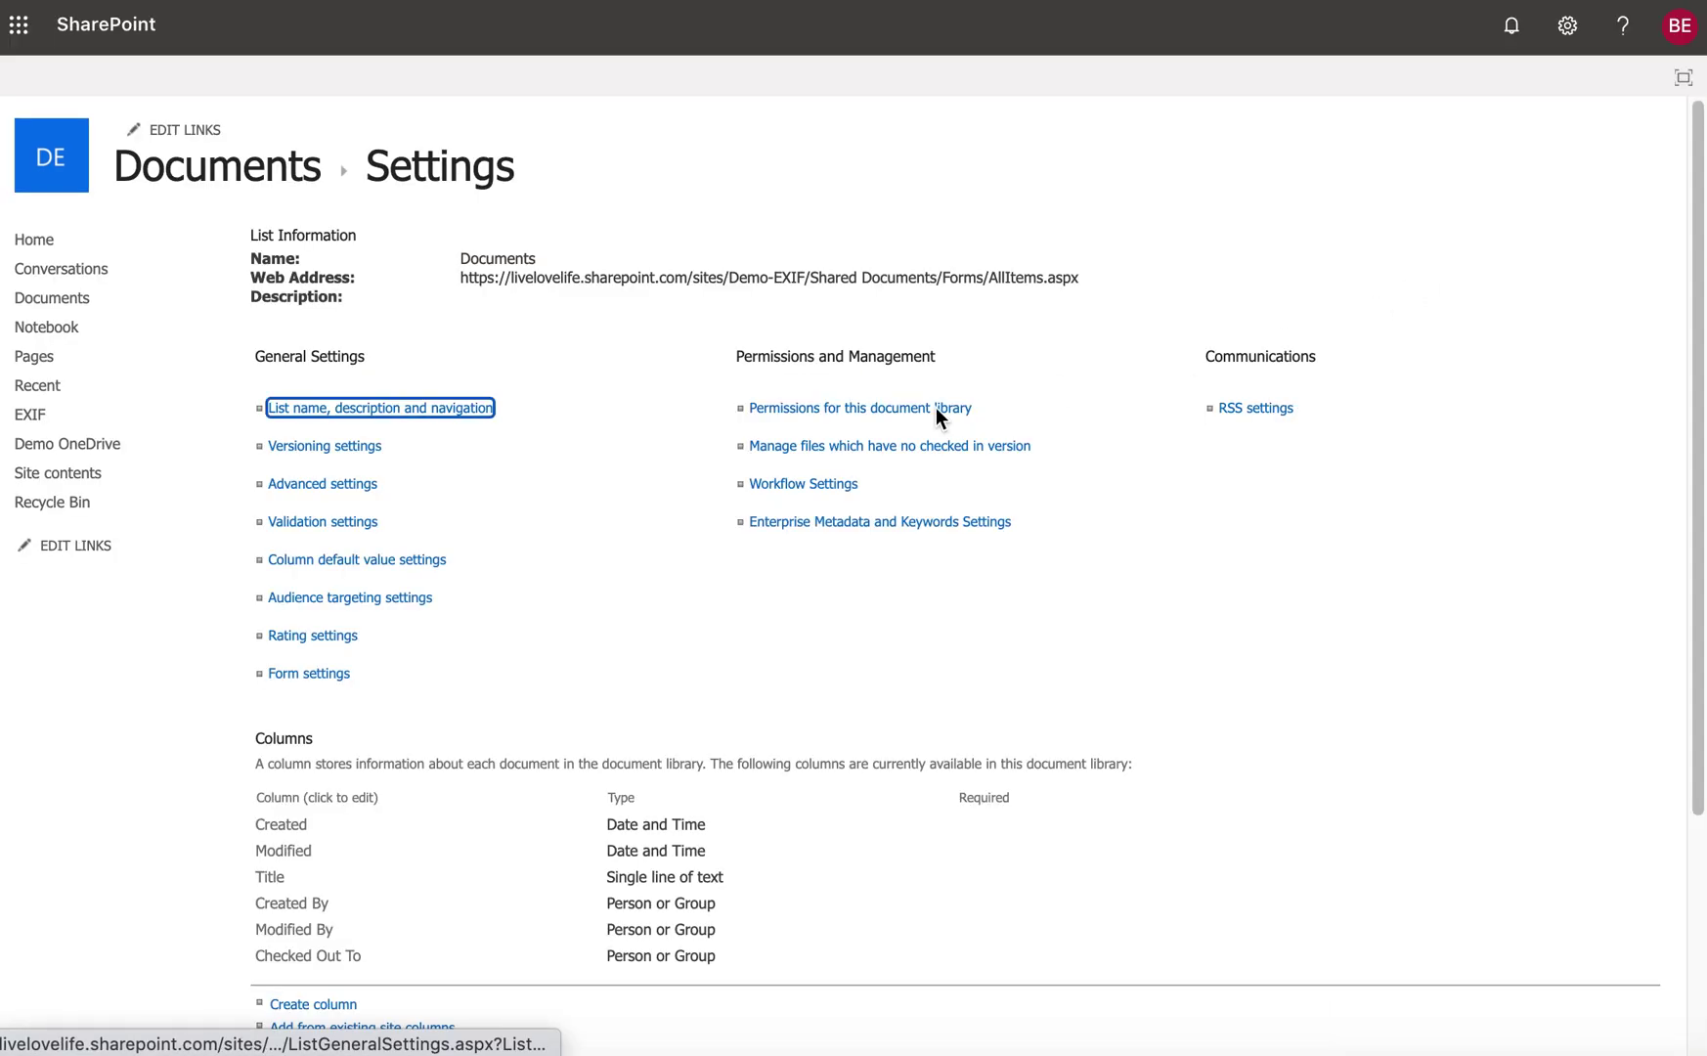
scroll(333, 899, "down", 1)
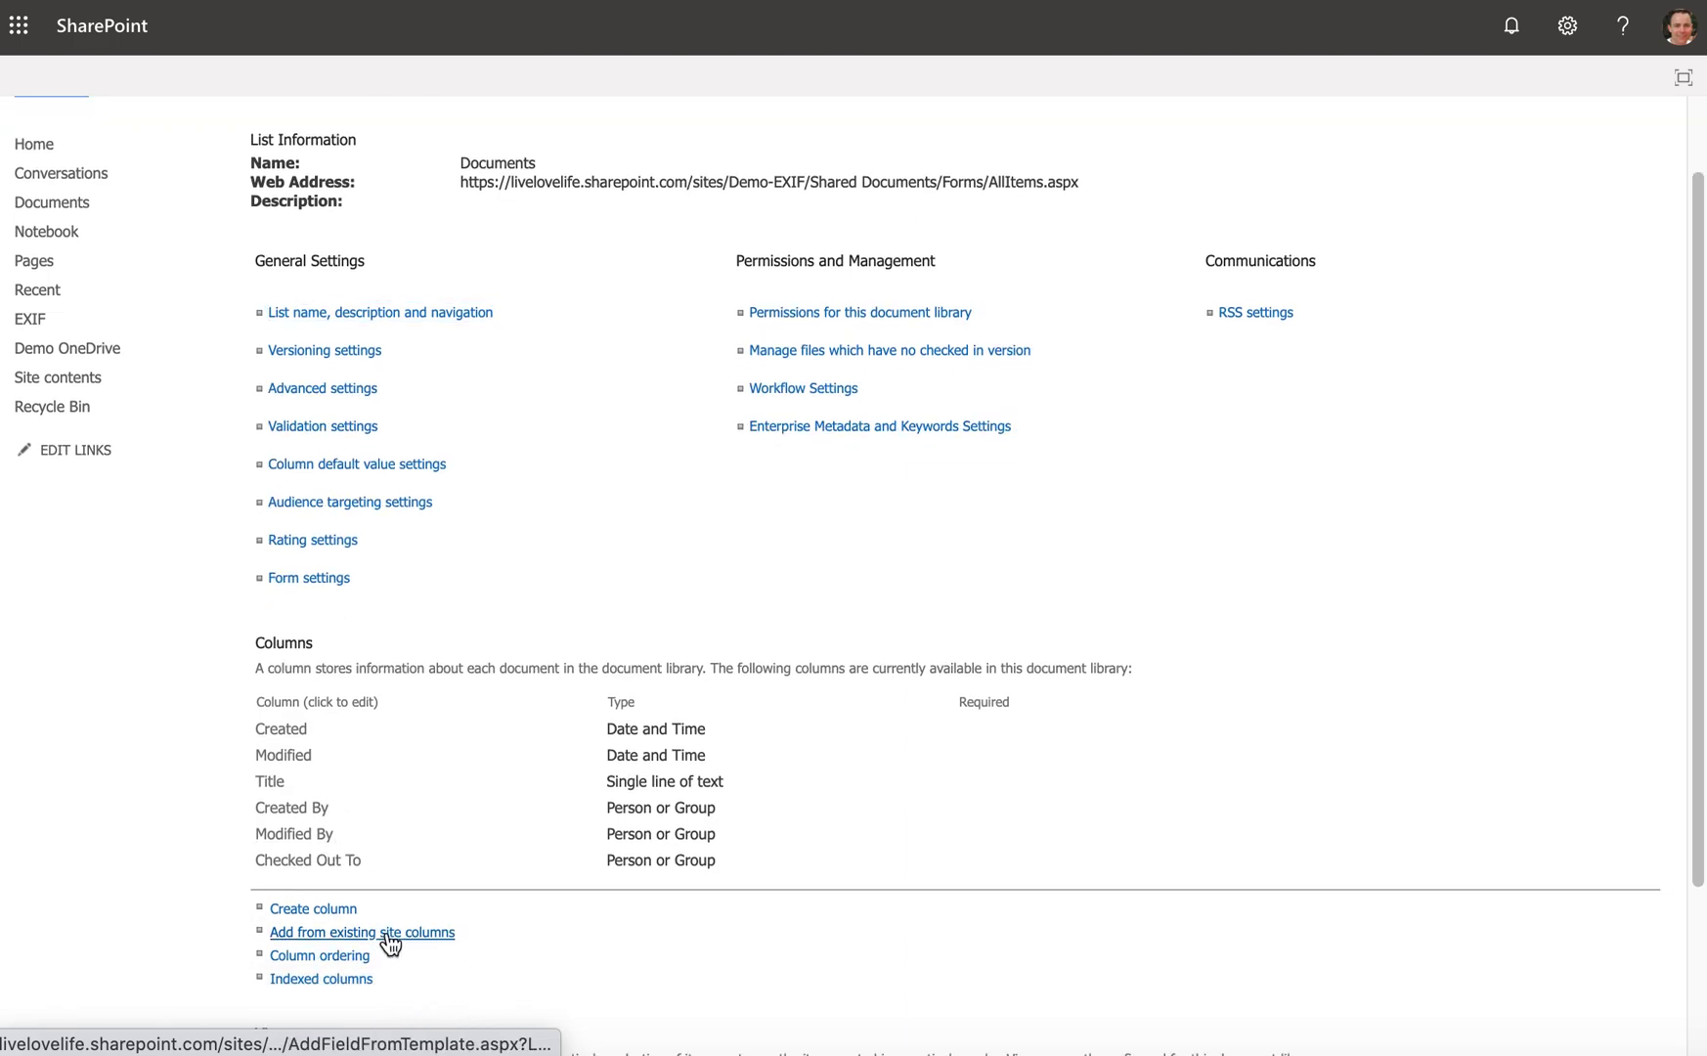
Step: Add the Author site column to the Documents library's columns to add
left_click(389, 934)
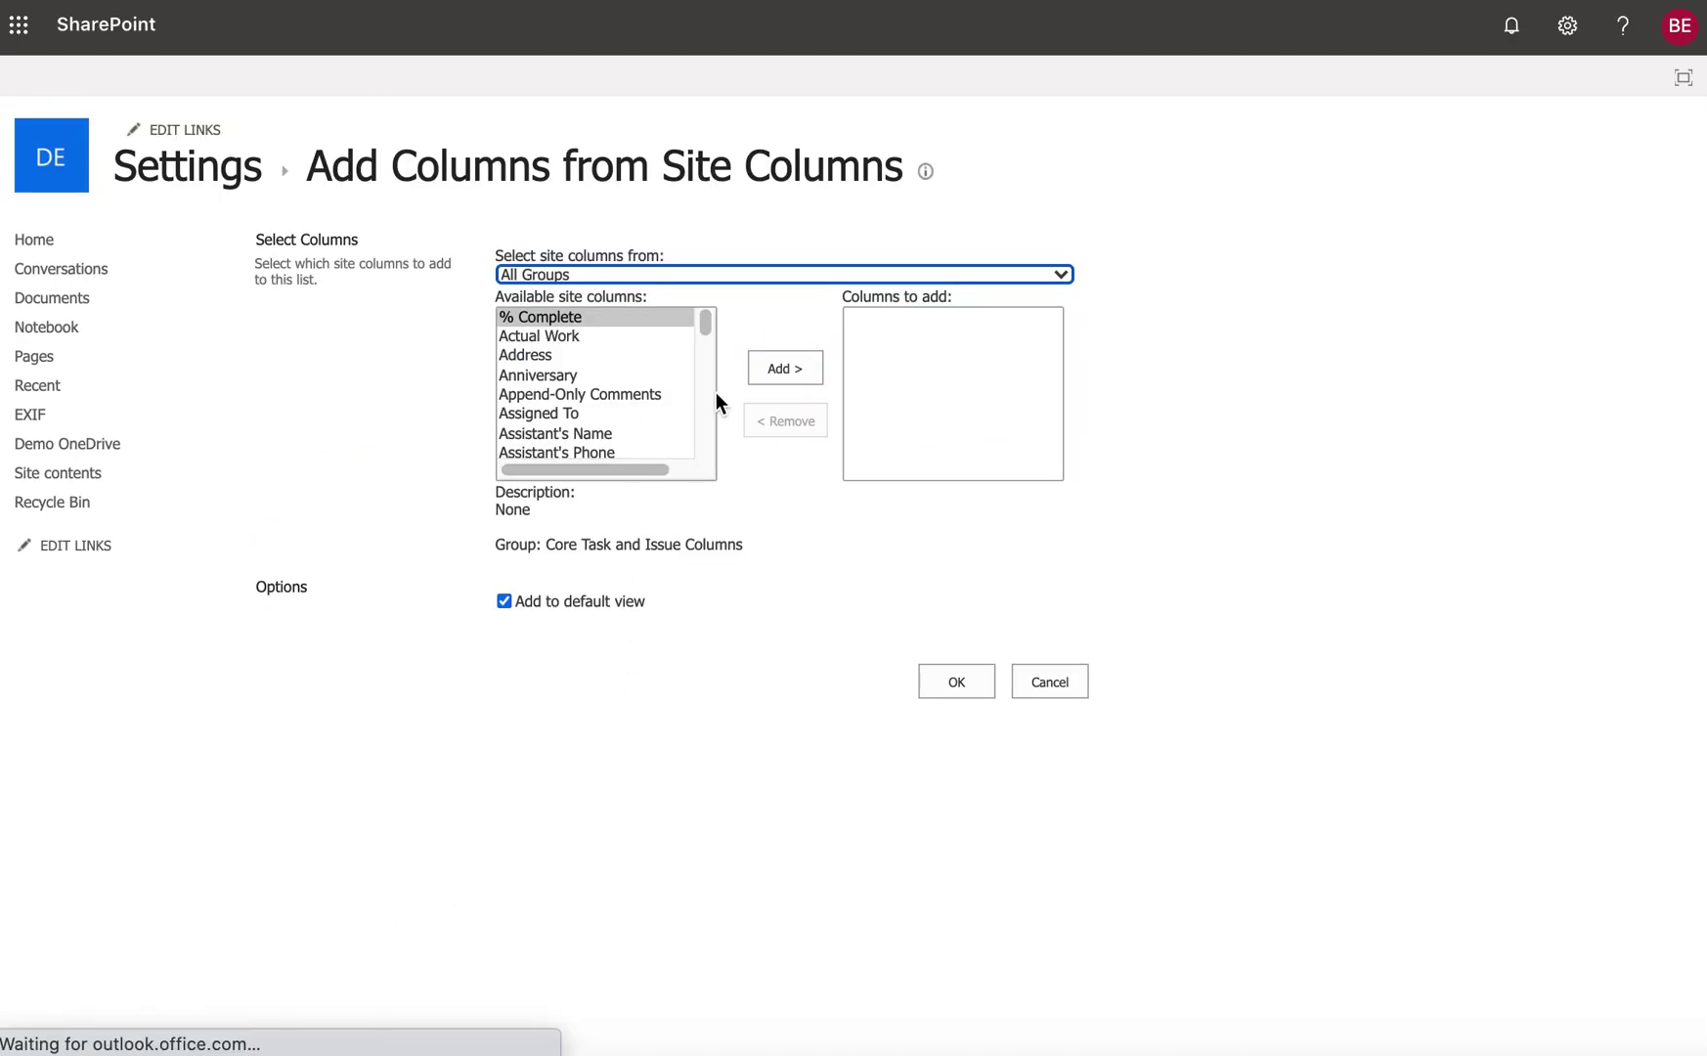
scroll(714, 391, "right", 2)
mouse_move(527, 471)
left_mouse_down()
mouse_move(498, 470)
mouse_move(516, 469)
left_mouse_up()
scroll(705, 420, "down", 2)
left_click(561, 337)
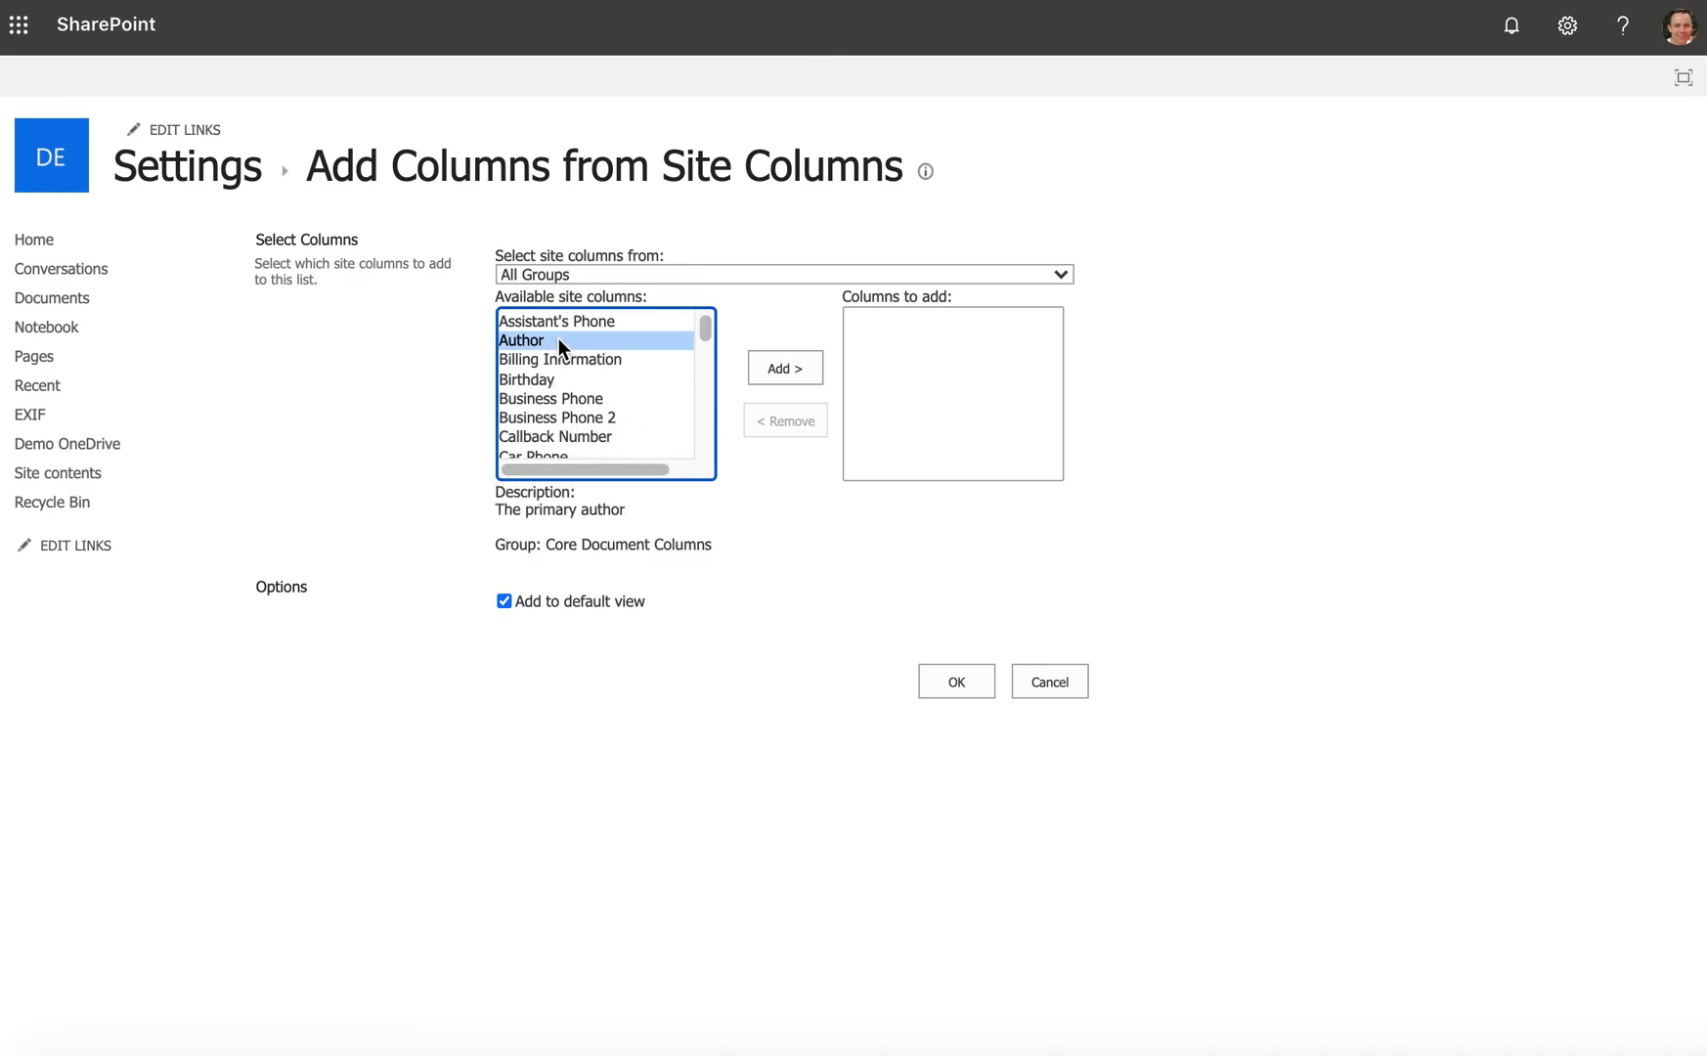
left_click(766, 352)
left_click(710, 417)
left_click(709, 416)
left_click(710, 417)
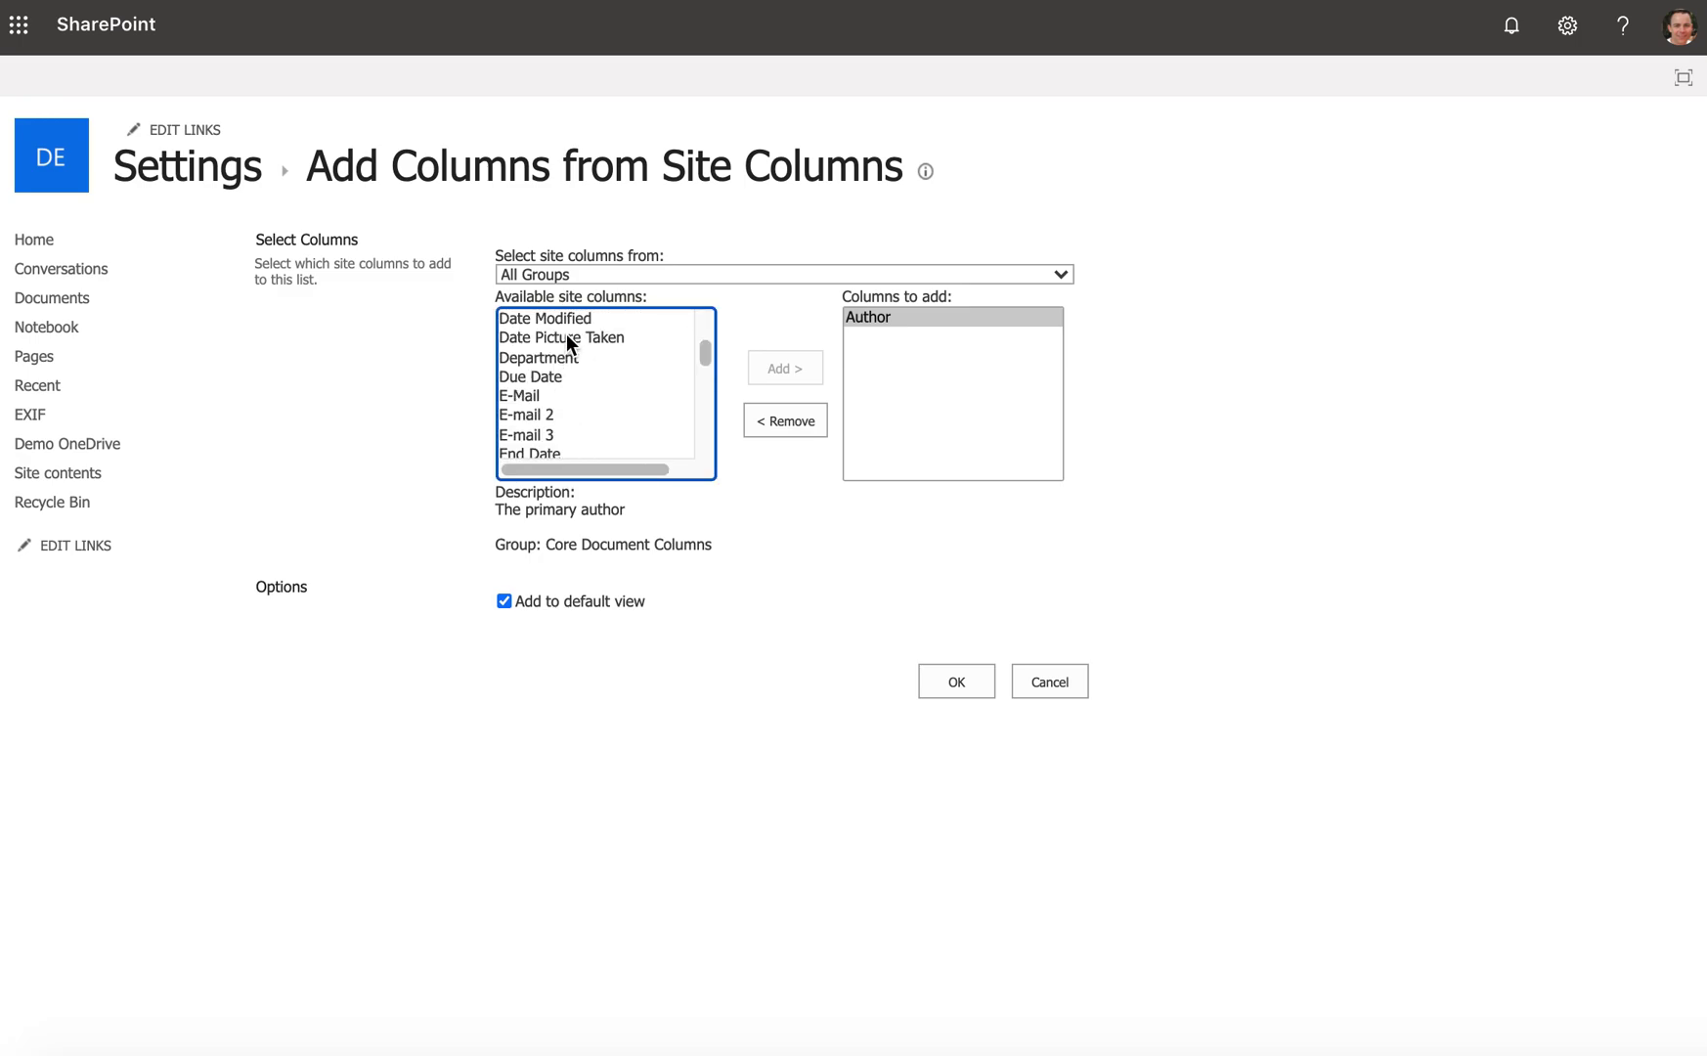
Step: Add Date Picture Taken and Keywords, then view the new columns in Documents
left_click(568, 340)
left_click(766, 357)
left_click(702, 405)
left_click(703, 406)
left_click(702, 406)
left_click(702, 406)
left_click(703, 406)
left_click(704, 406)
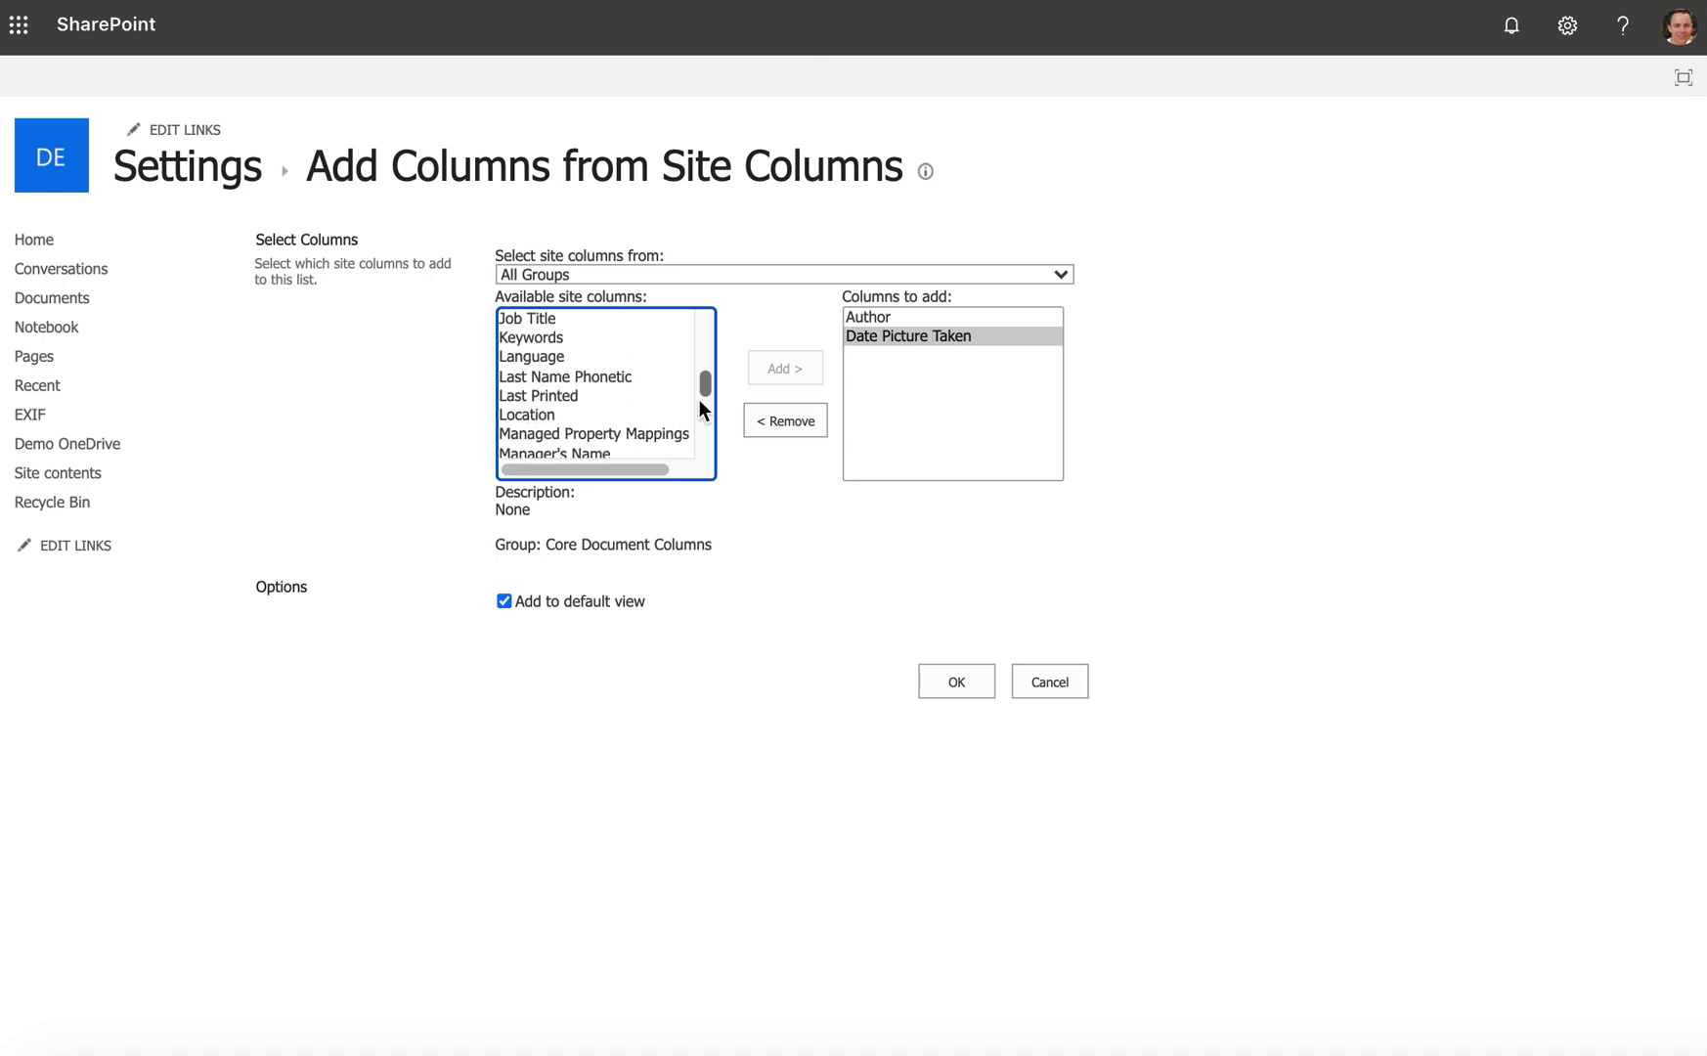
left_click(505, 334)
left_click(766, 370)
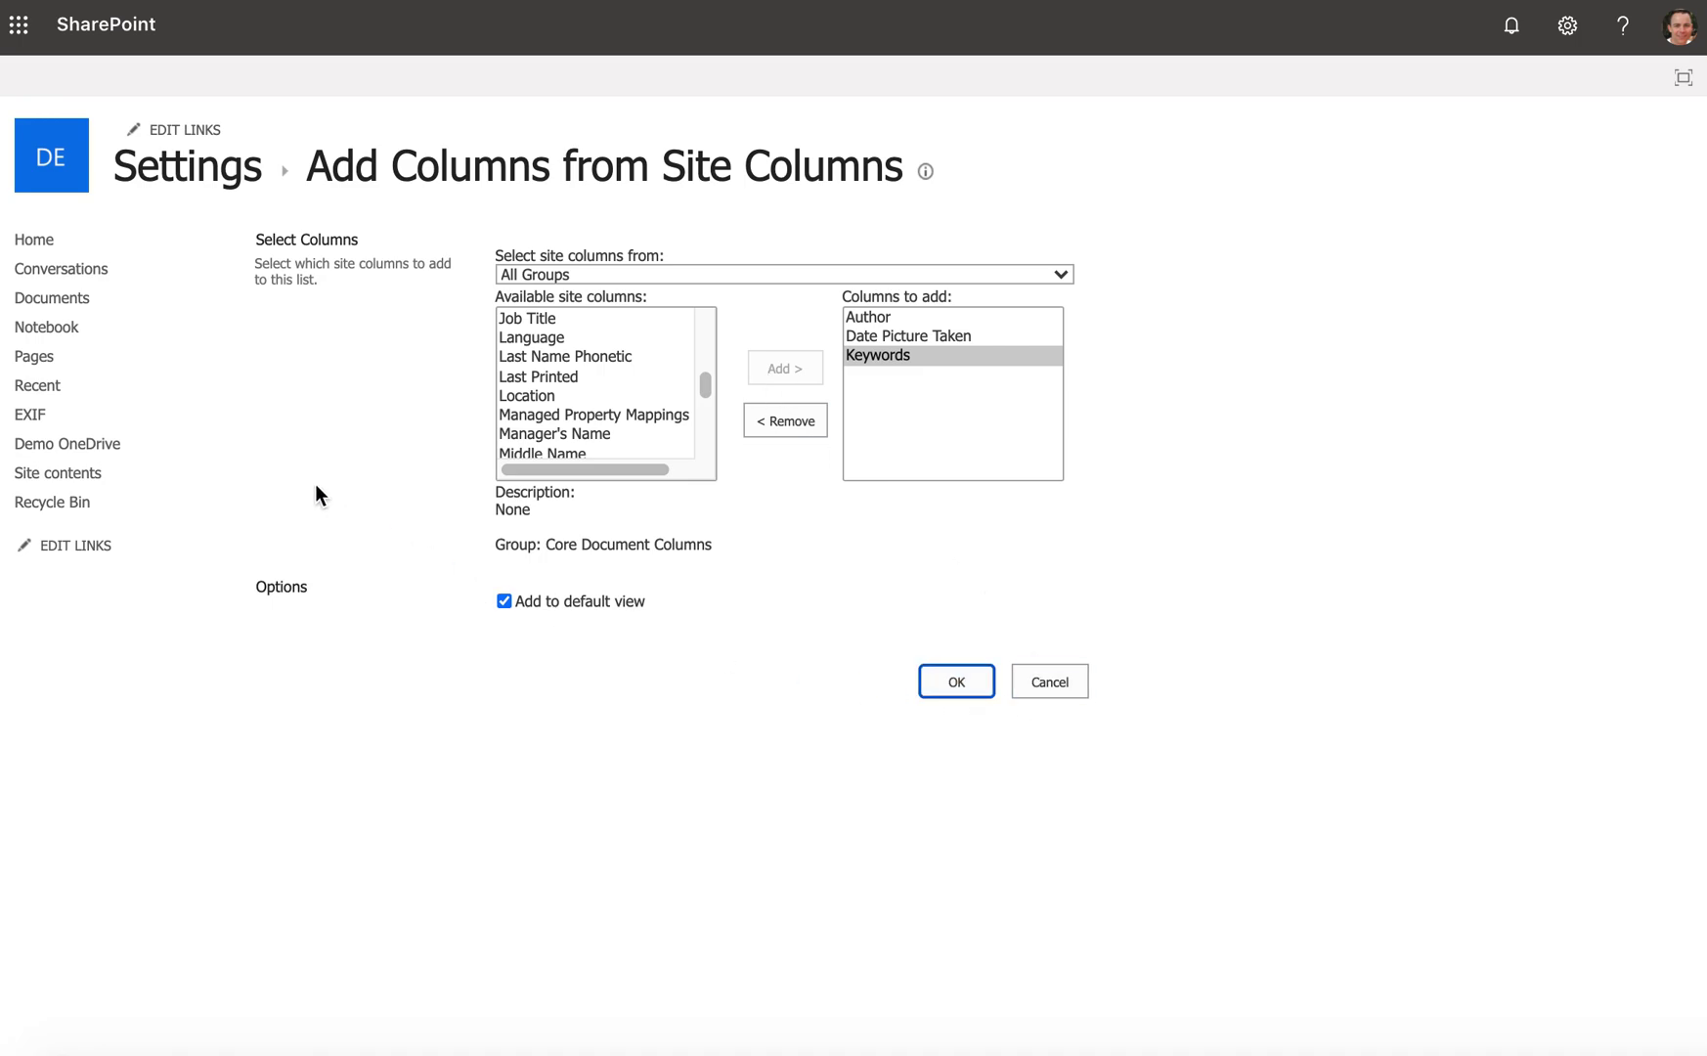
left_click(54, 301)
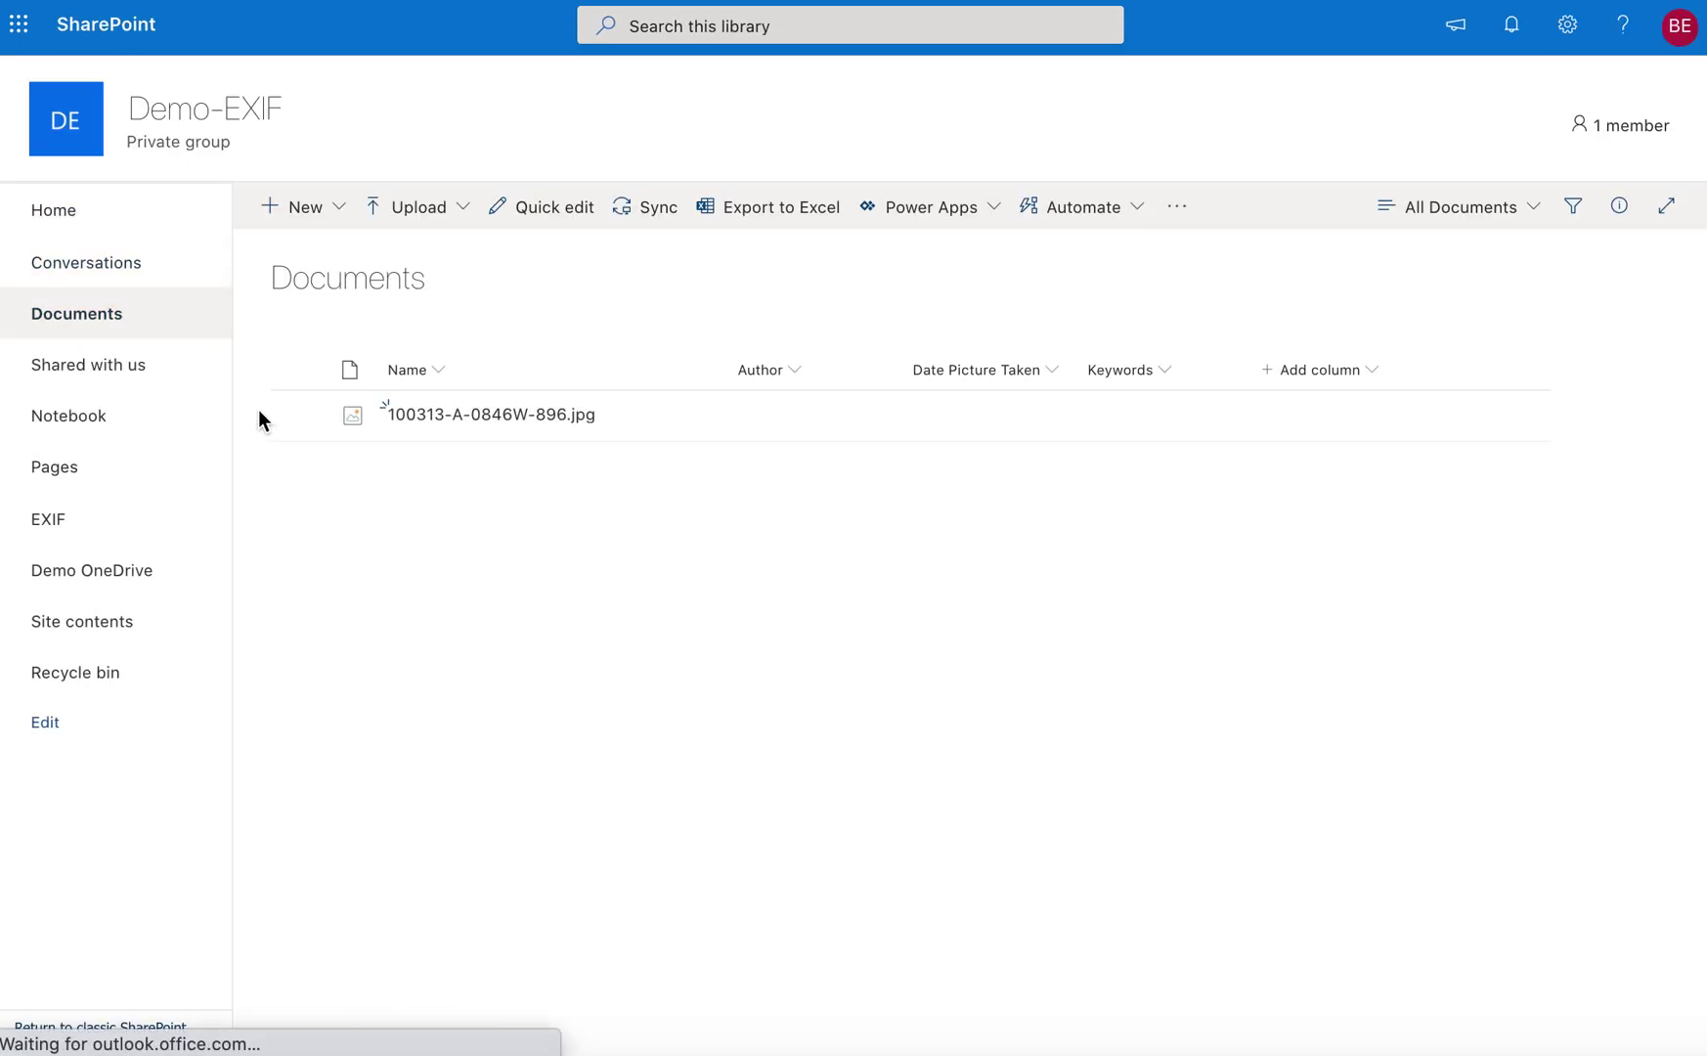
Step: Move 100313-A-0846W-896.jpg from Documents into the Demo-EXIF site's Demo OneDrive library
left_click(295, 413)
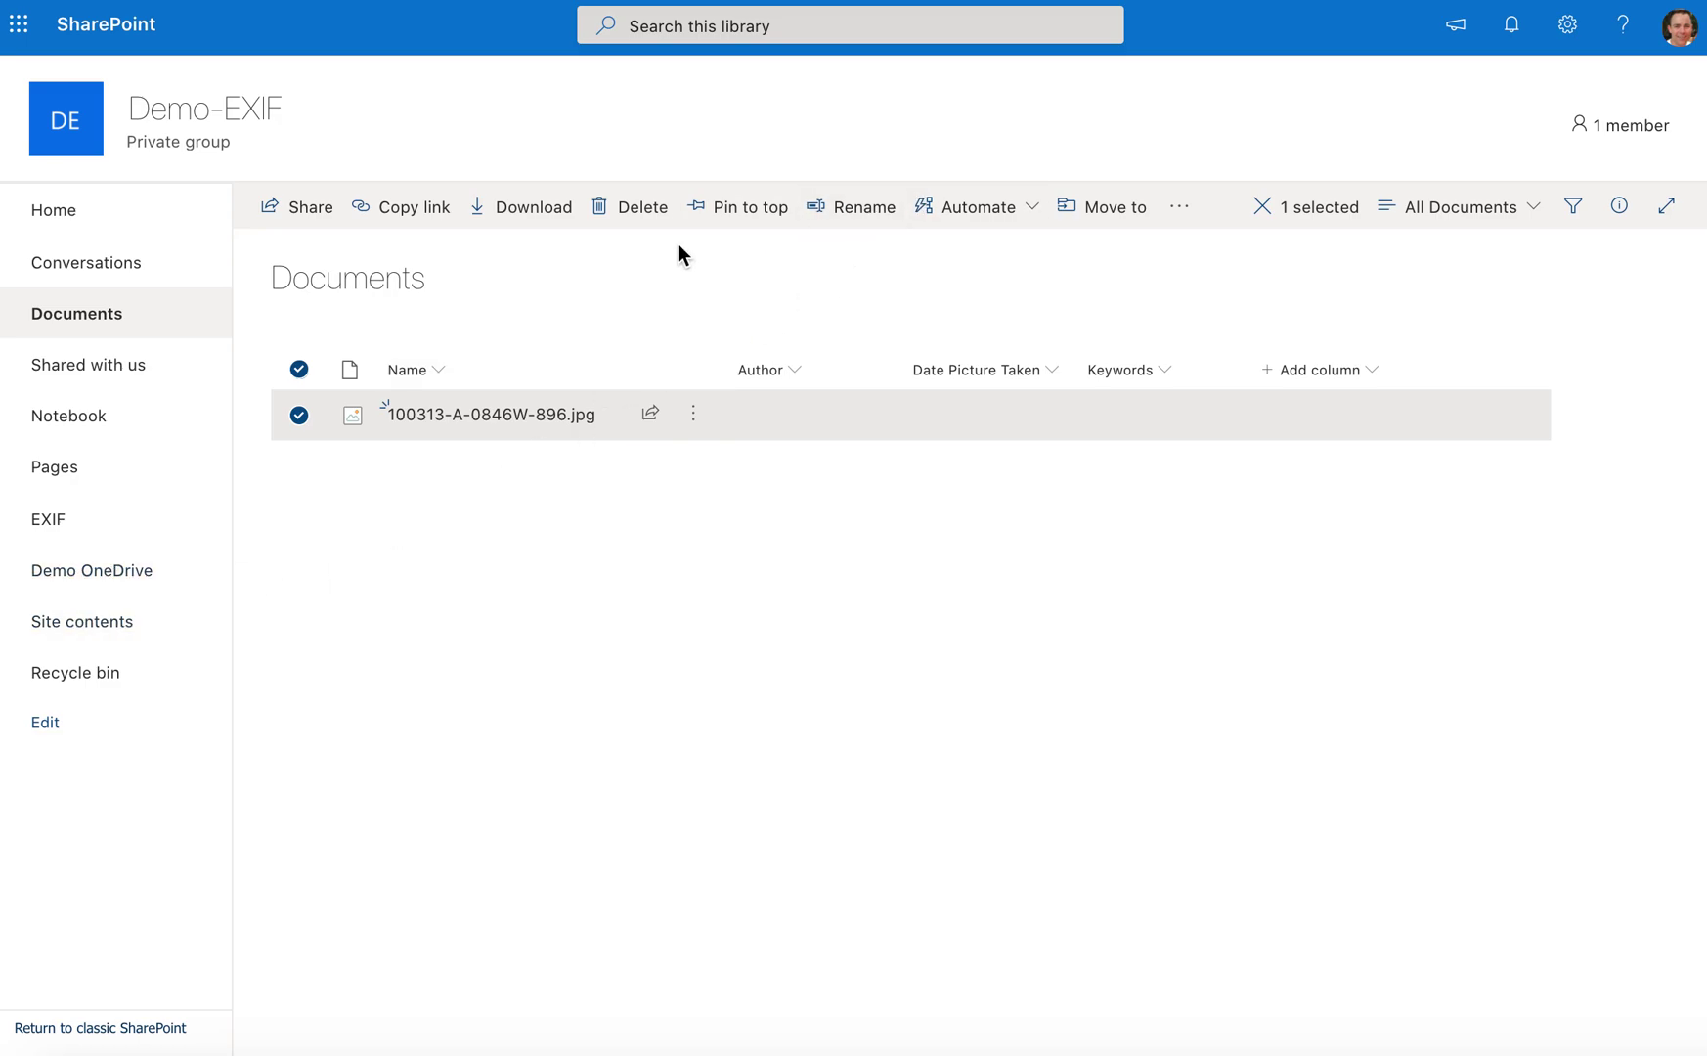
left_click(1105, 208)
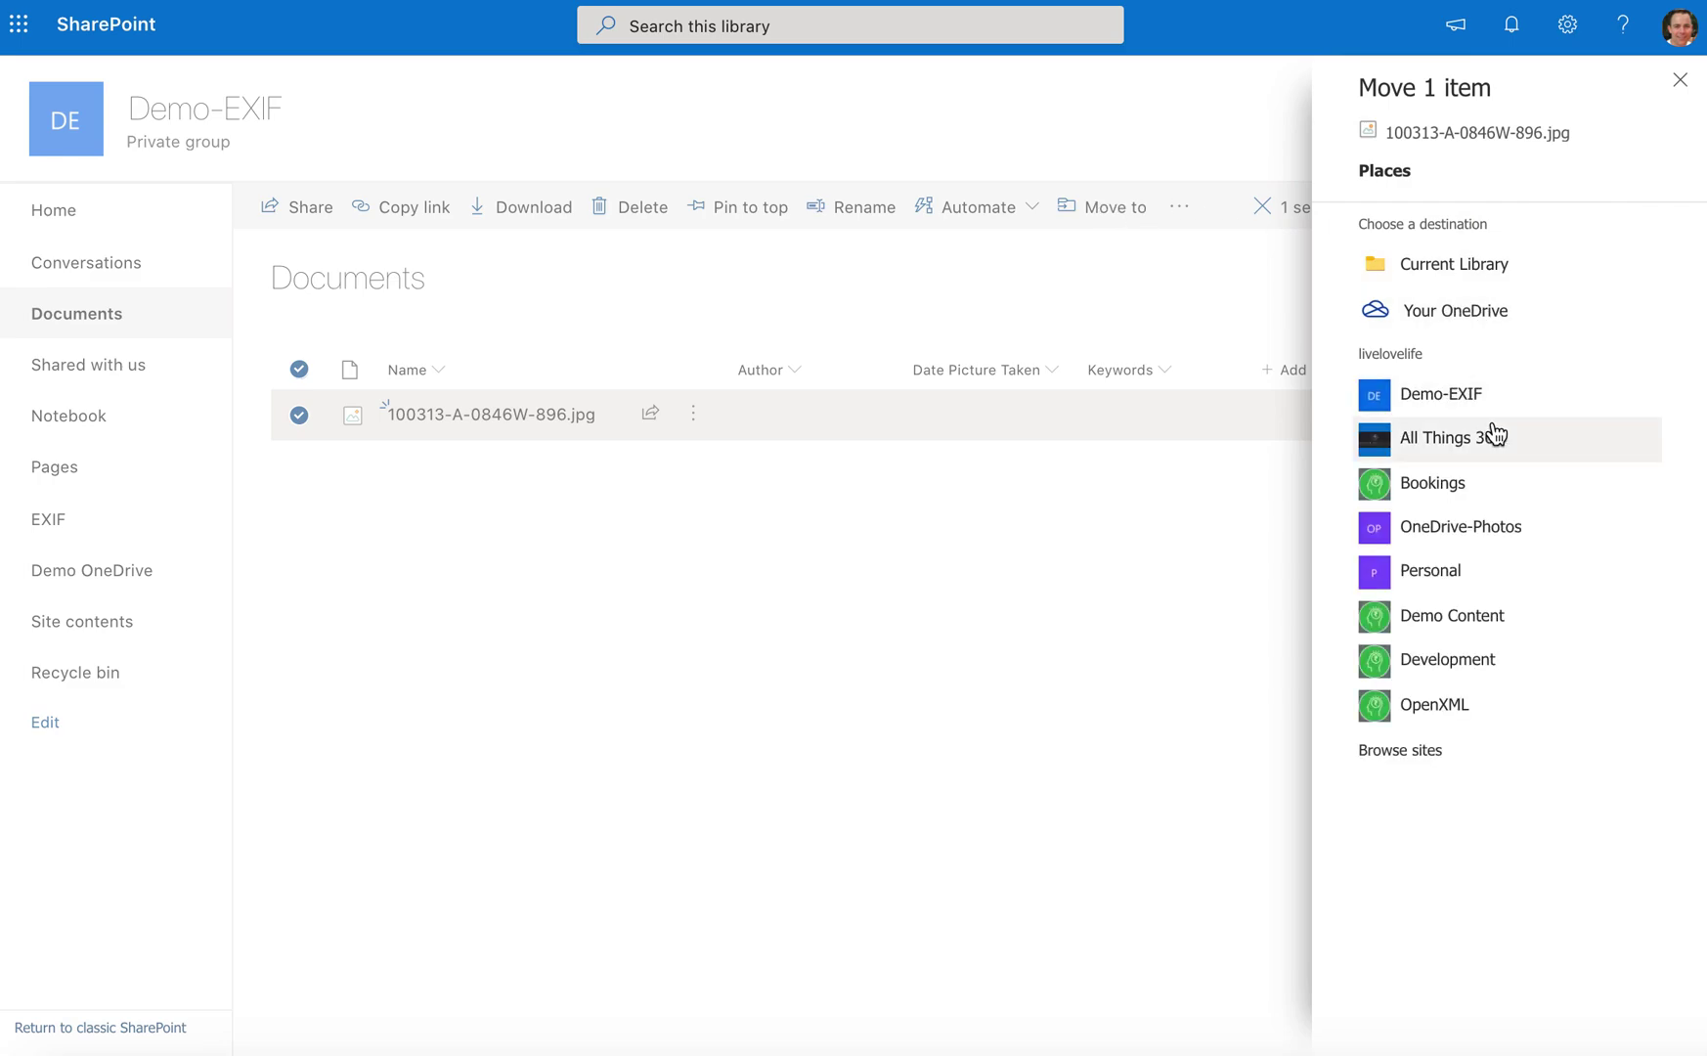
left_click(1464, 396)
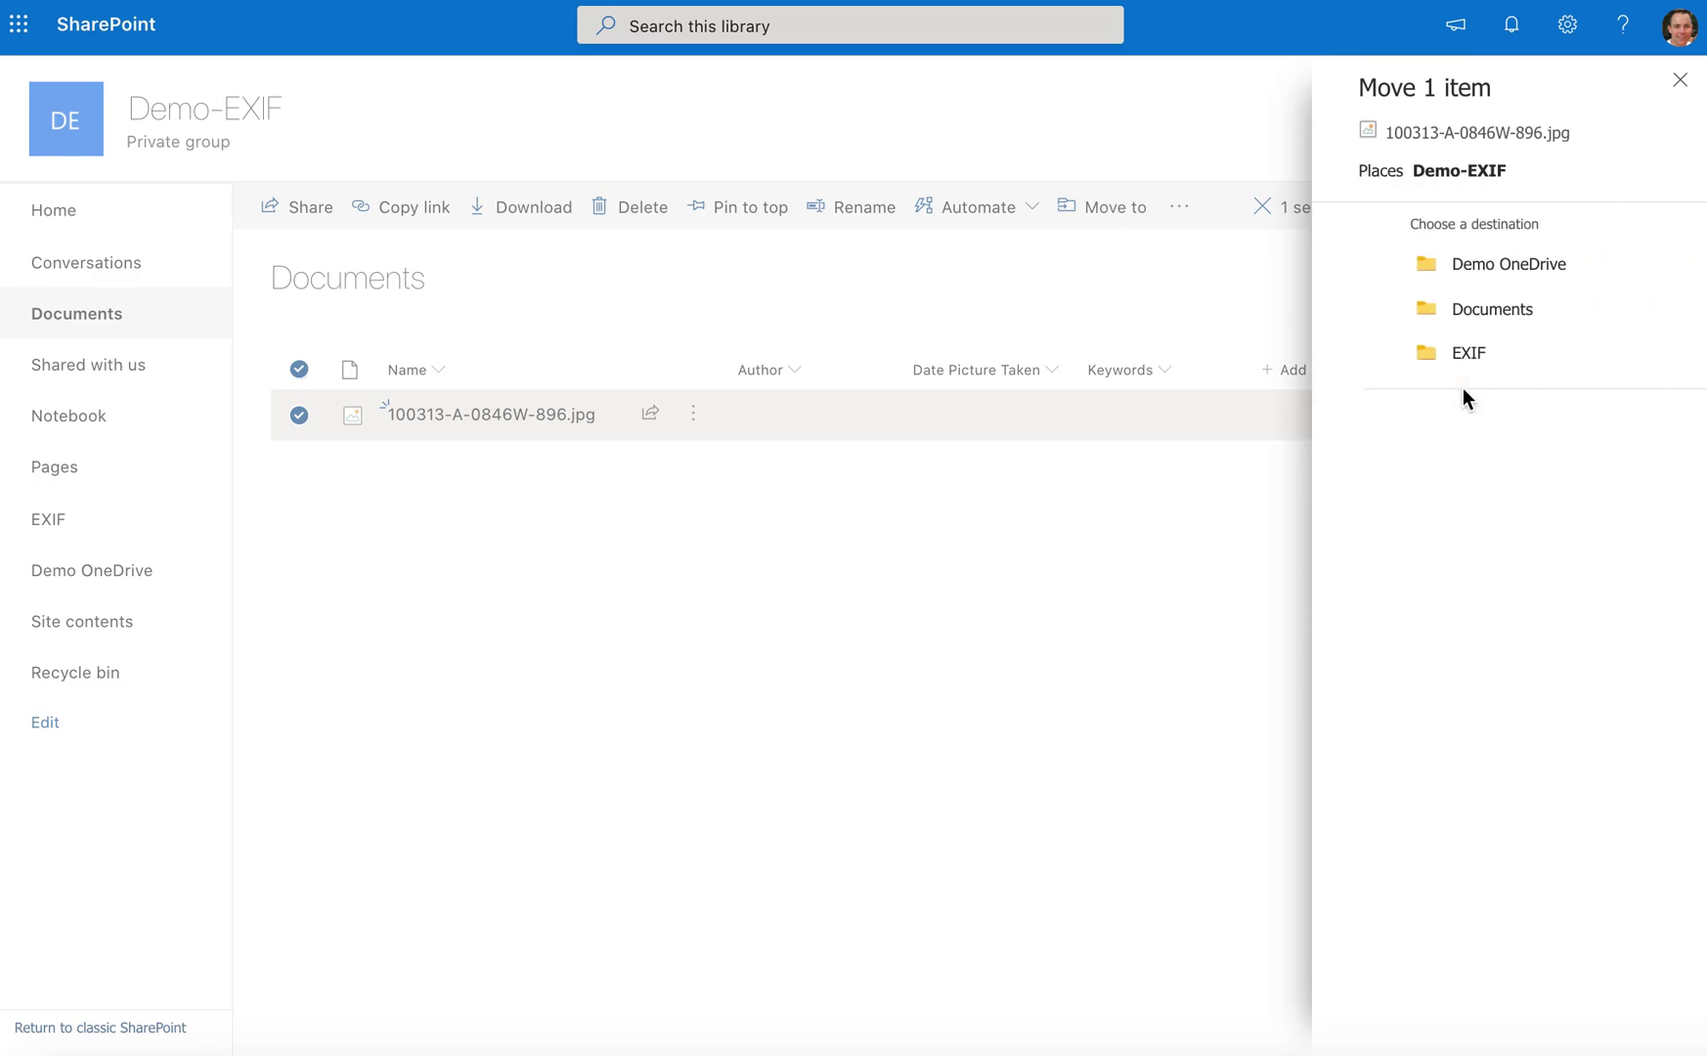
left_click(1450, 264)
left_click(1425, 350)
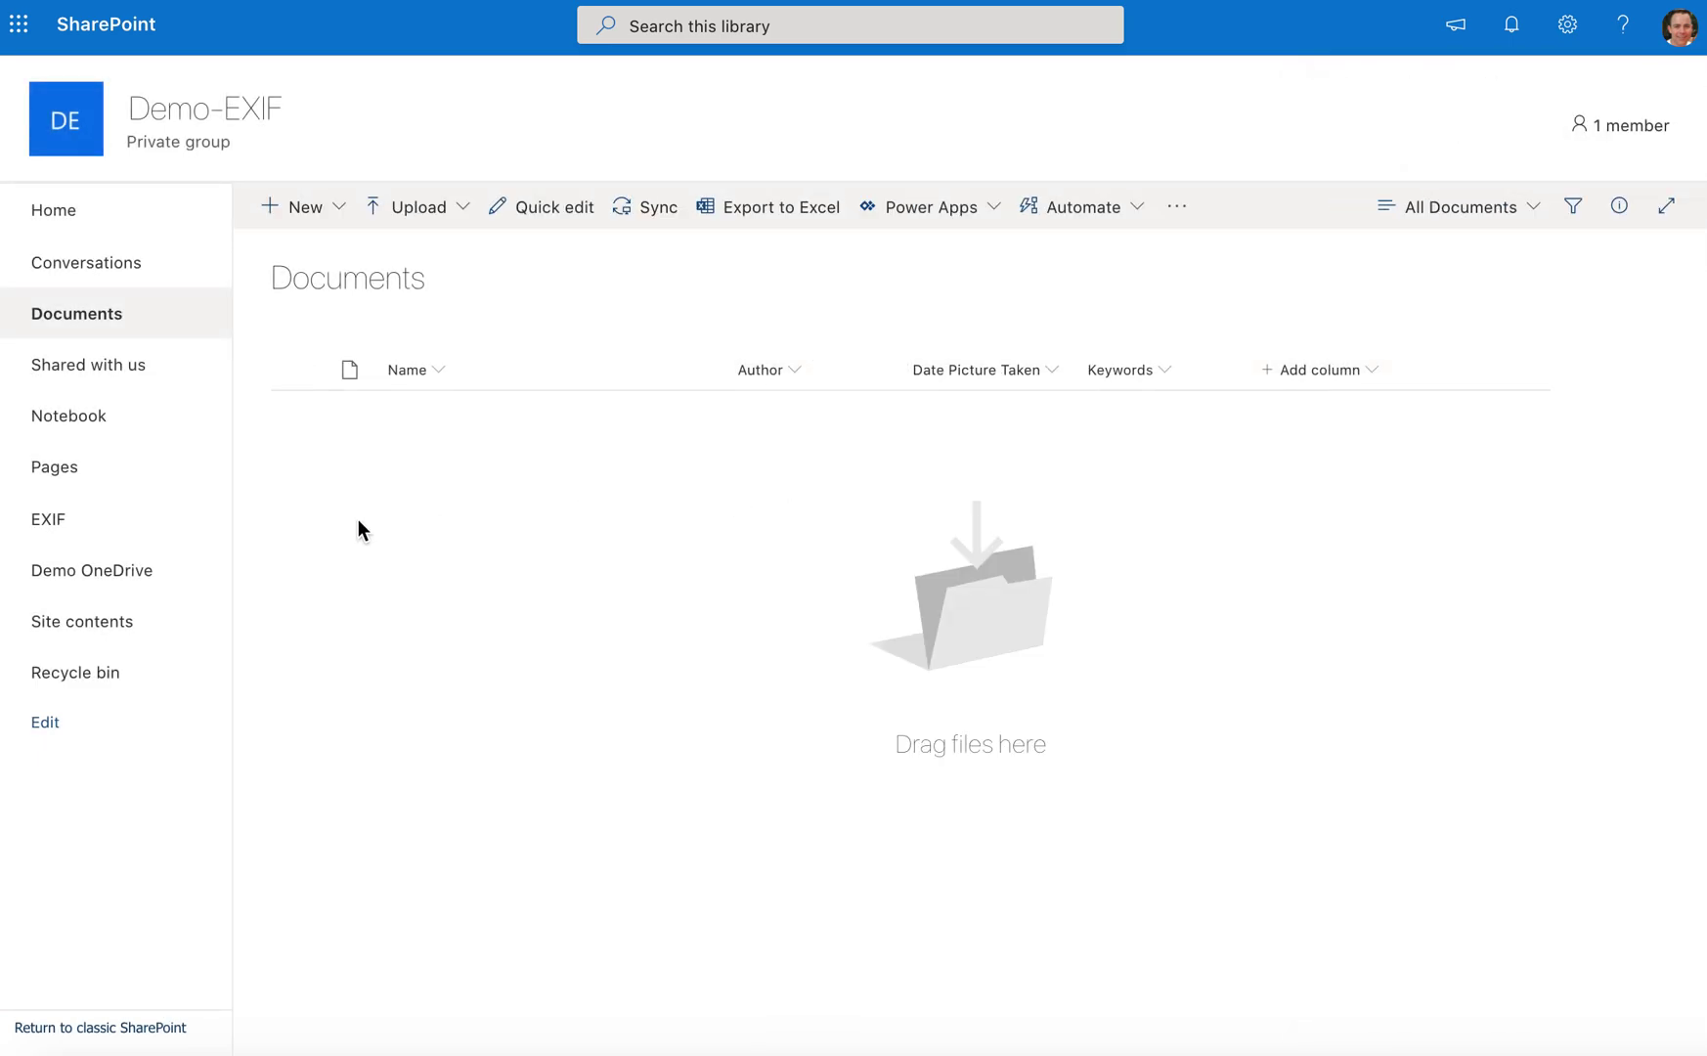
Step: Check Demo OneDrive and Documents, then open the EXIF library with its photo metadata
left_click(90, 594)
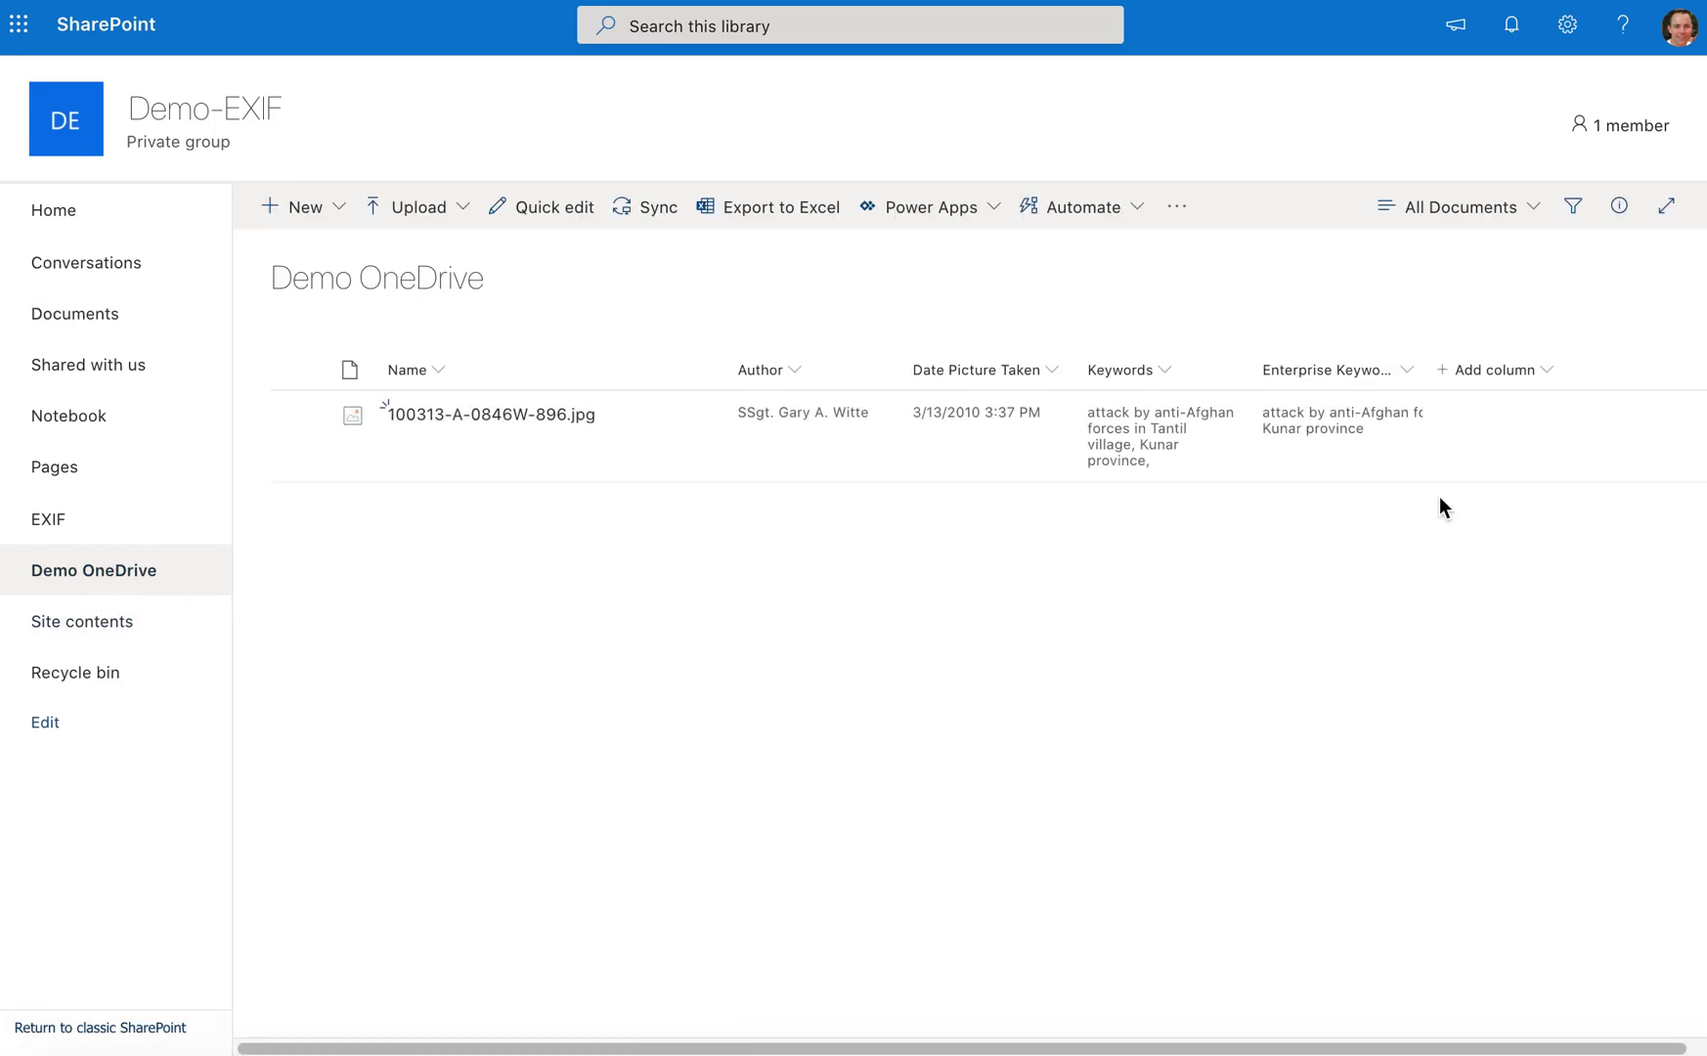
left_click(86, 321)
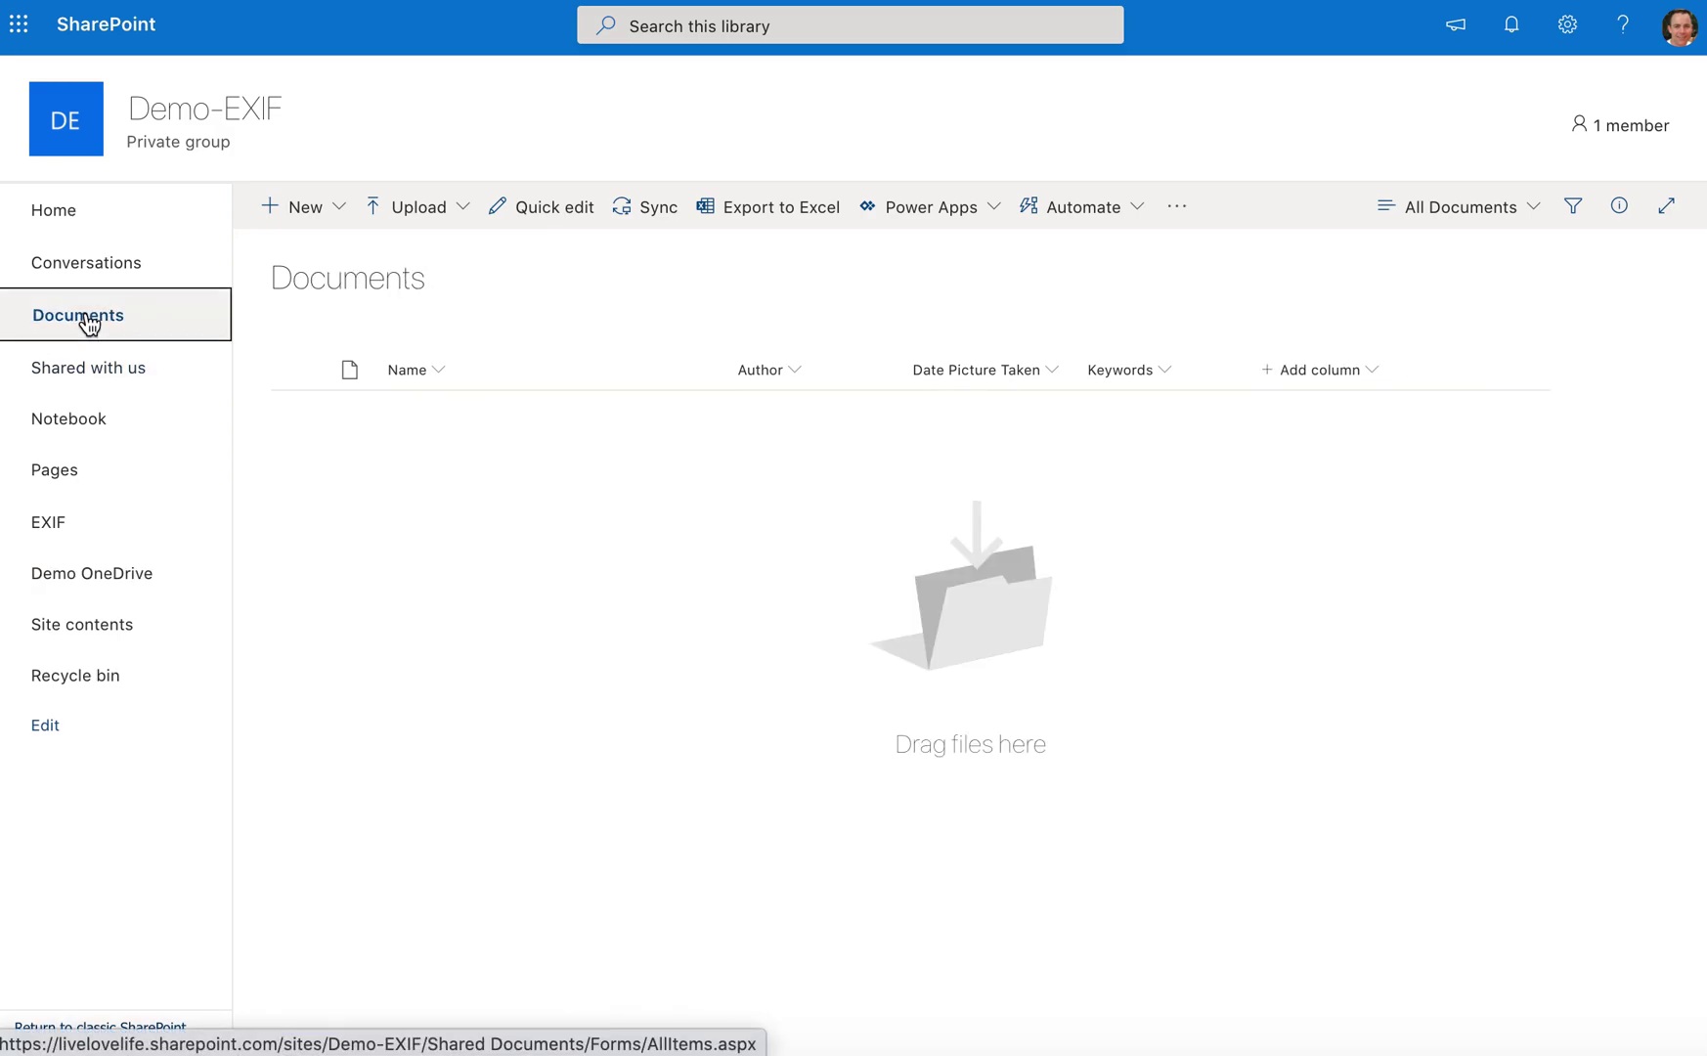
left_click(79, 580)
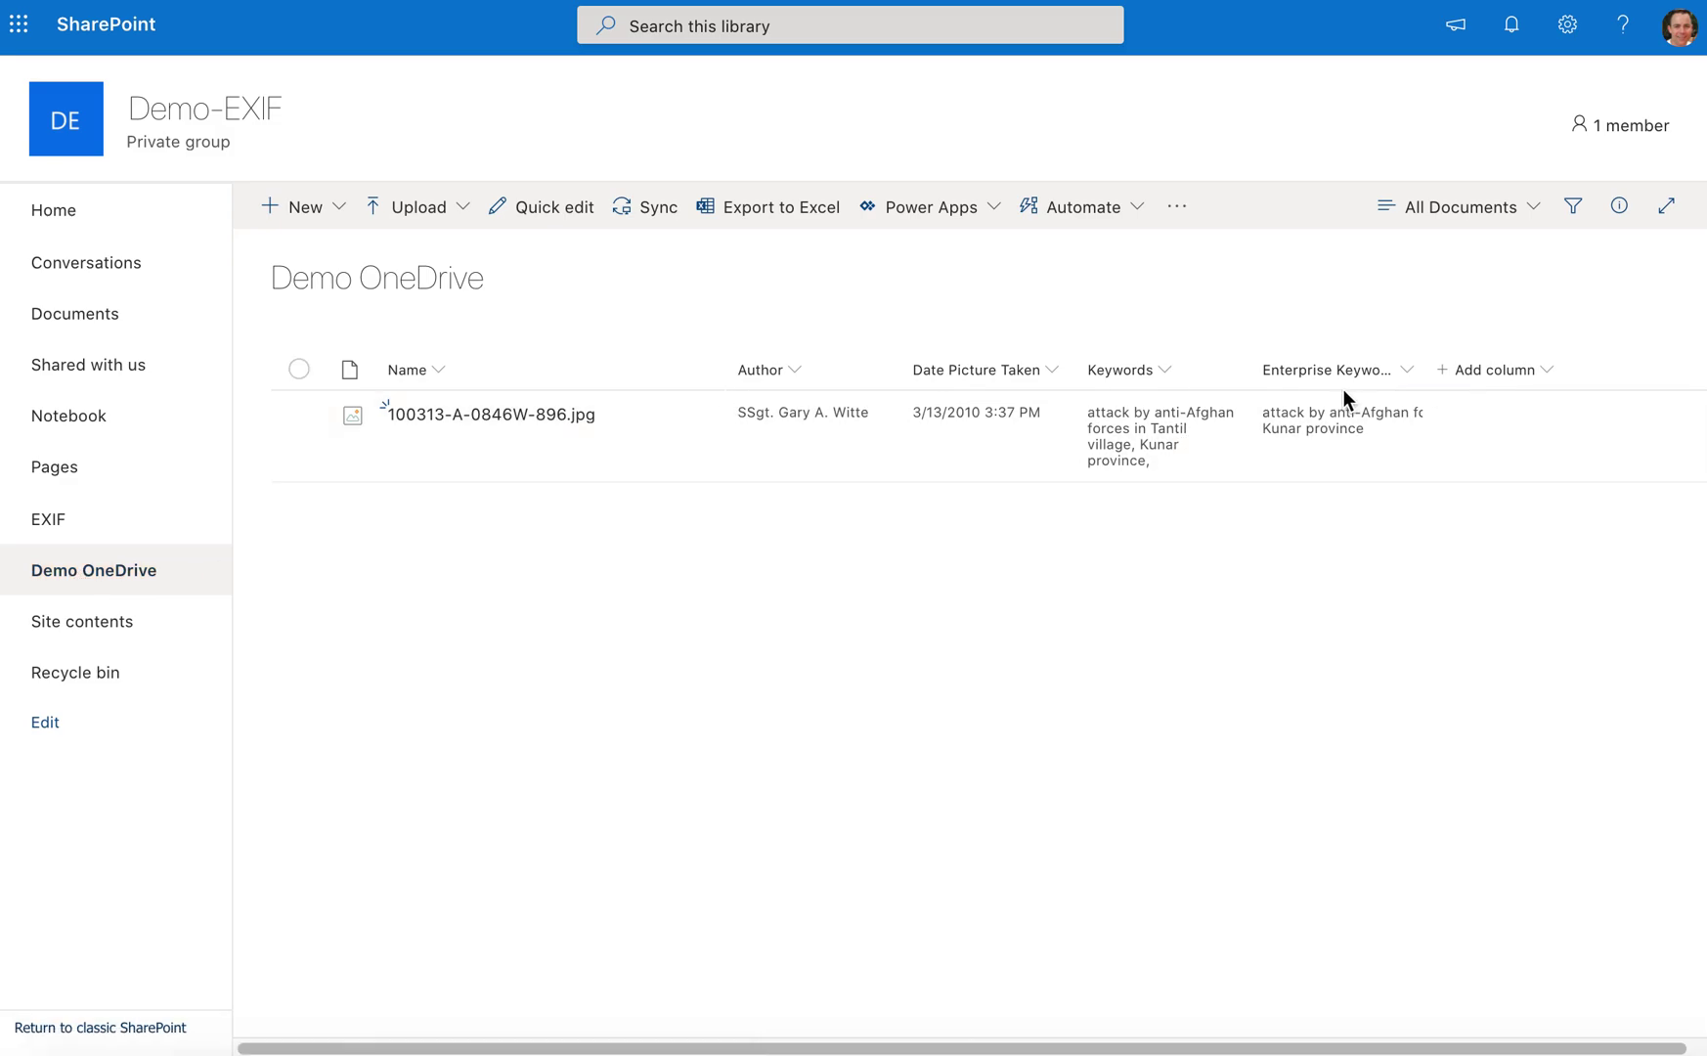
left_click(51, 523)
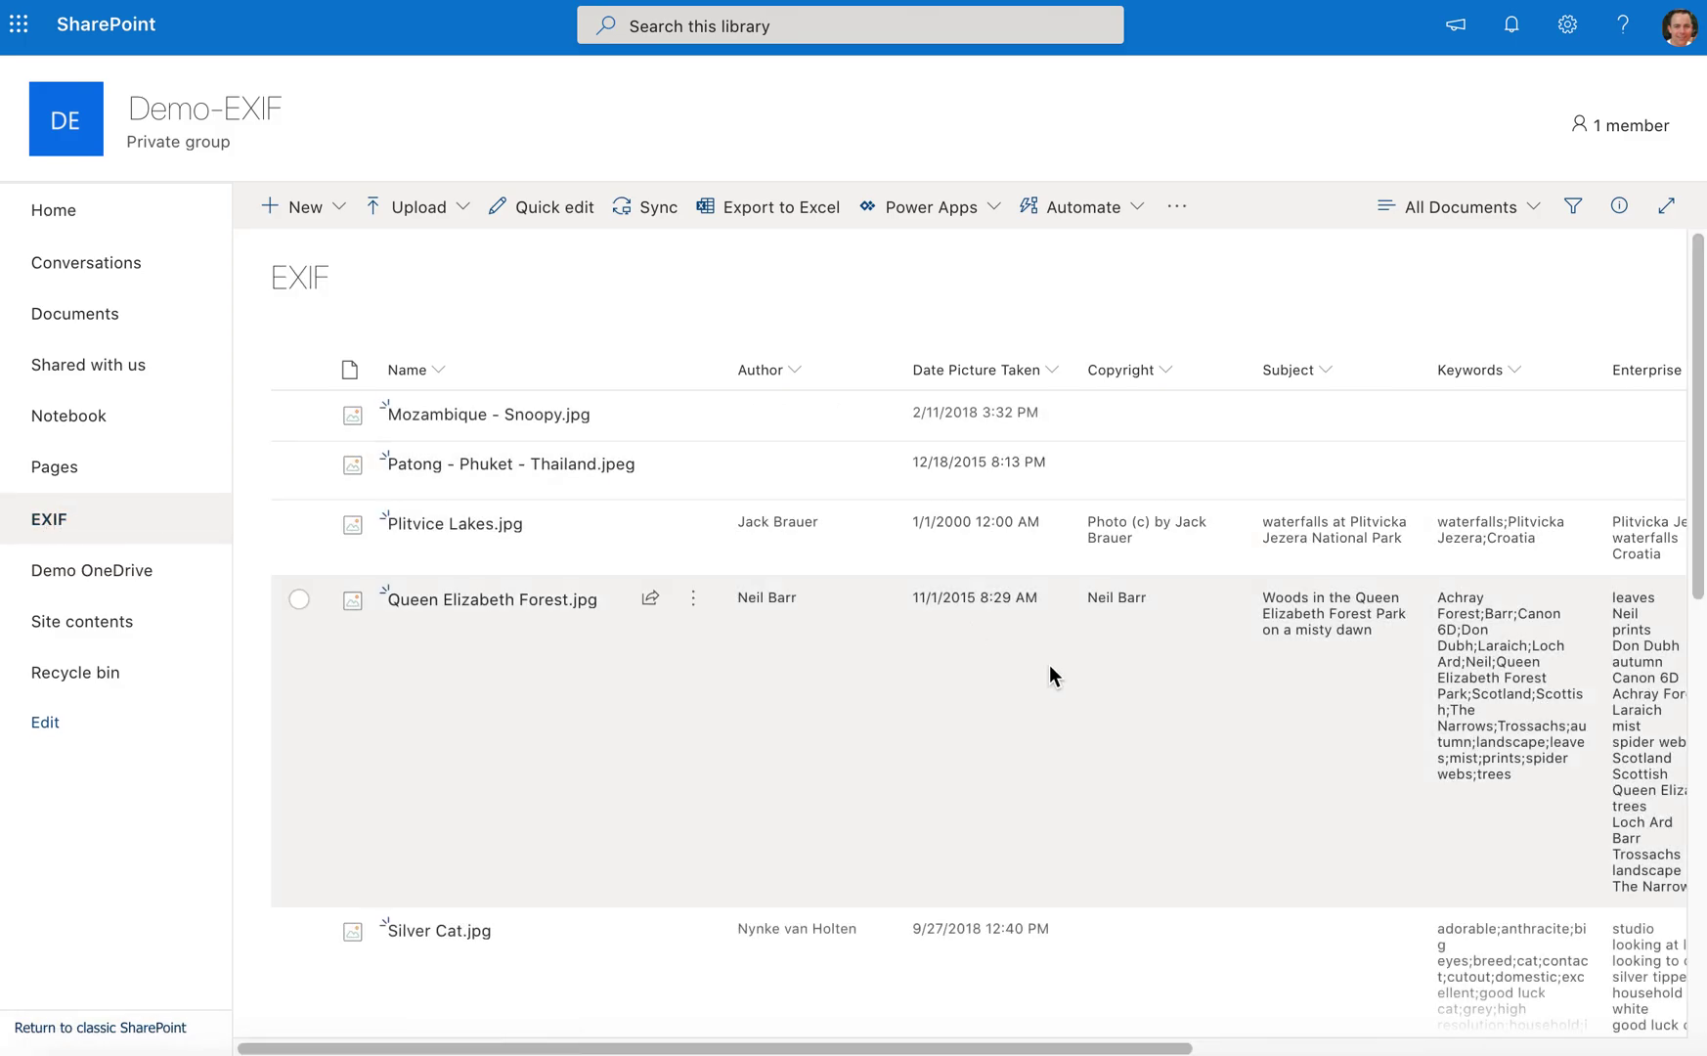
Step: Browse the EXIF library's photo details, then return to the Demo-EXIF home page
scroll(1100, 686, "down", 10)
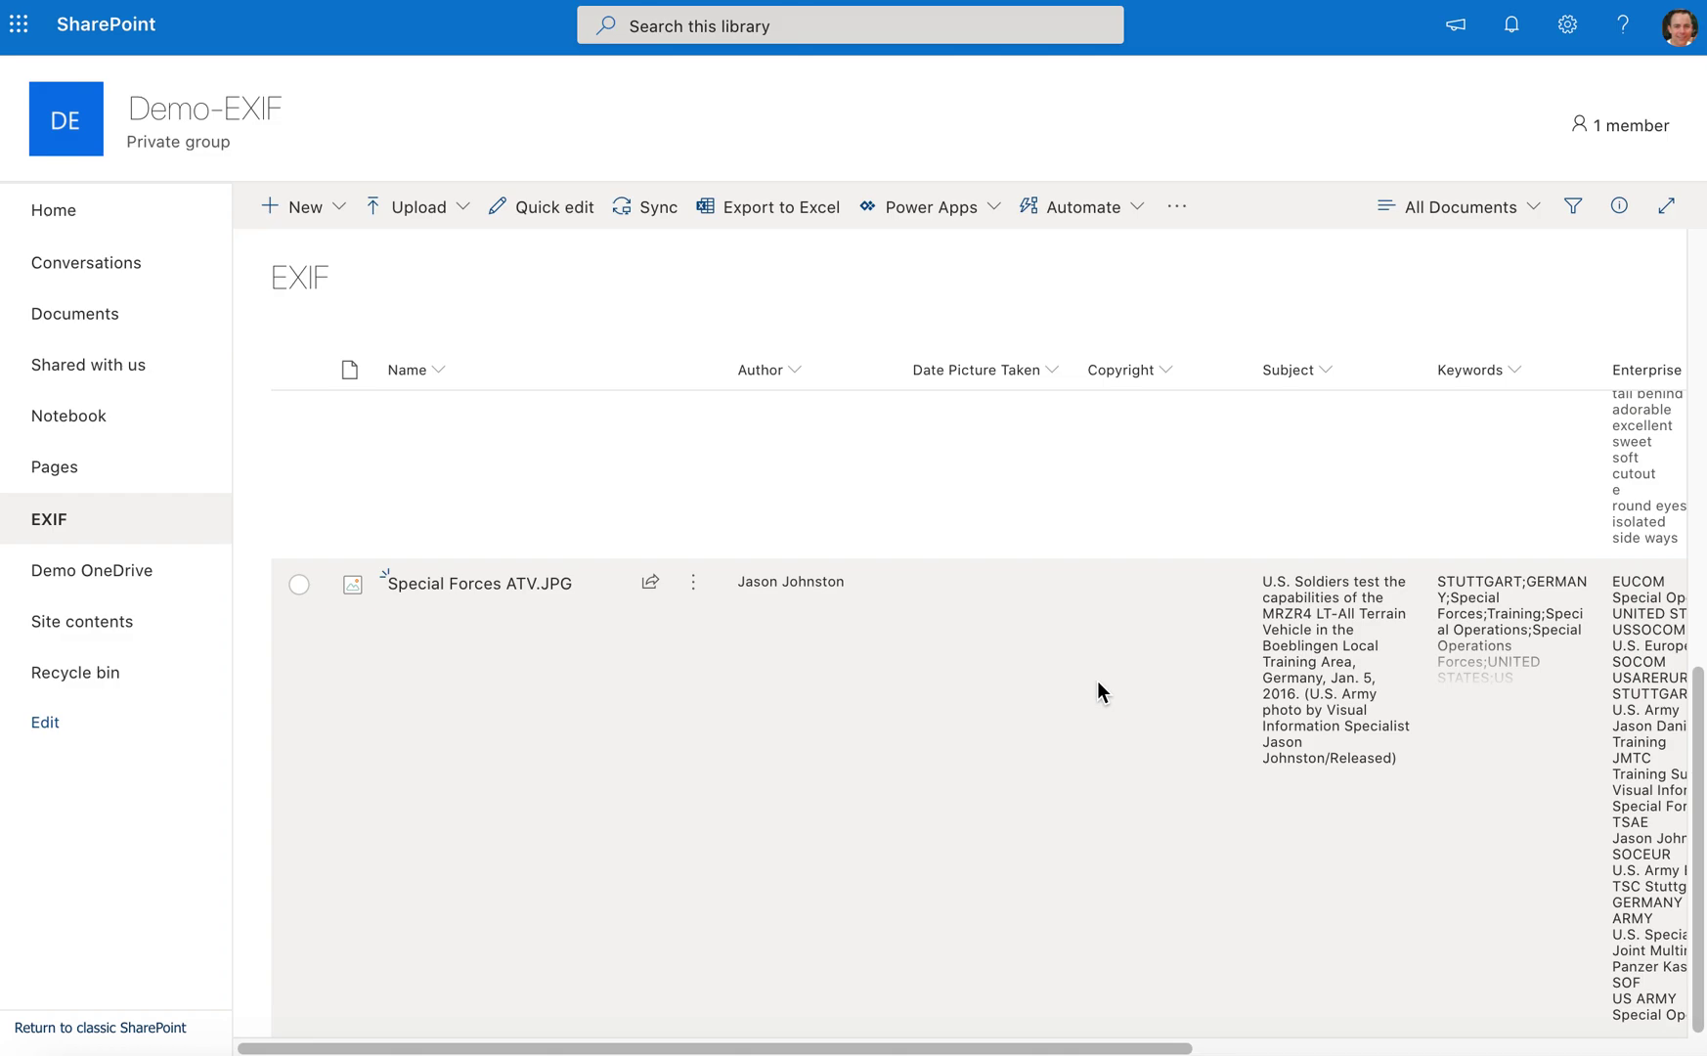
scroll(1098, 680, "up", 10)
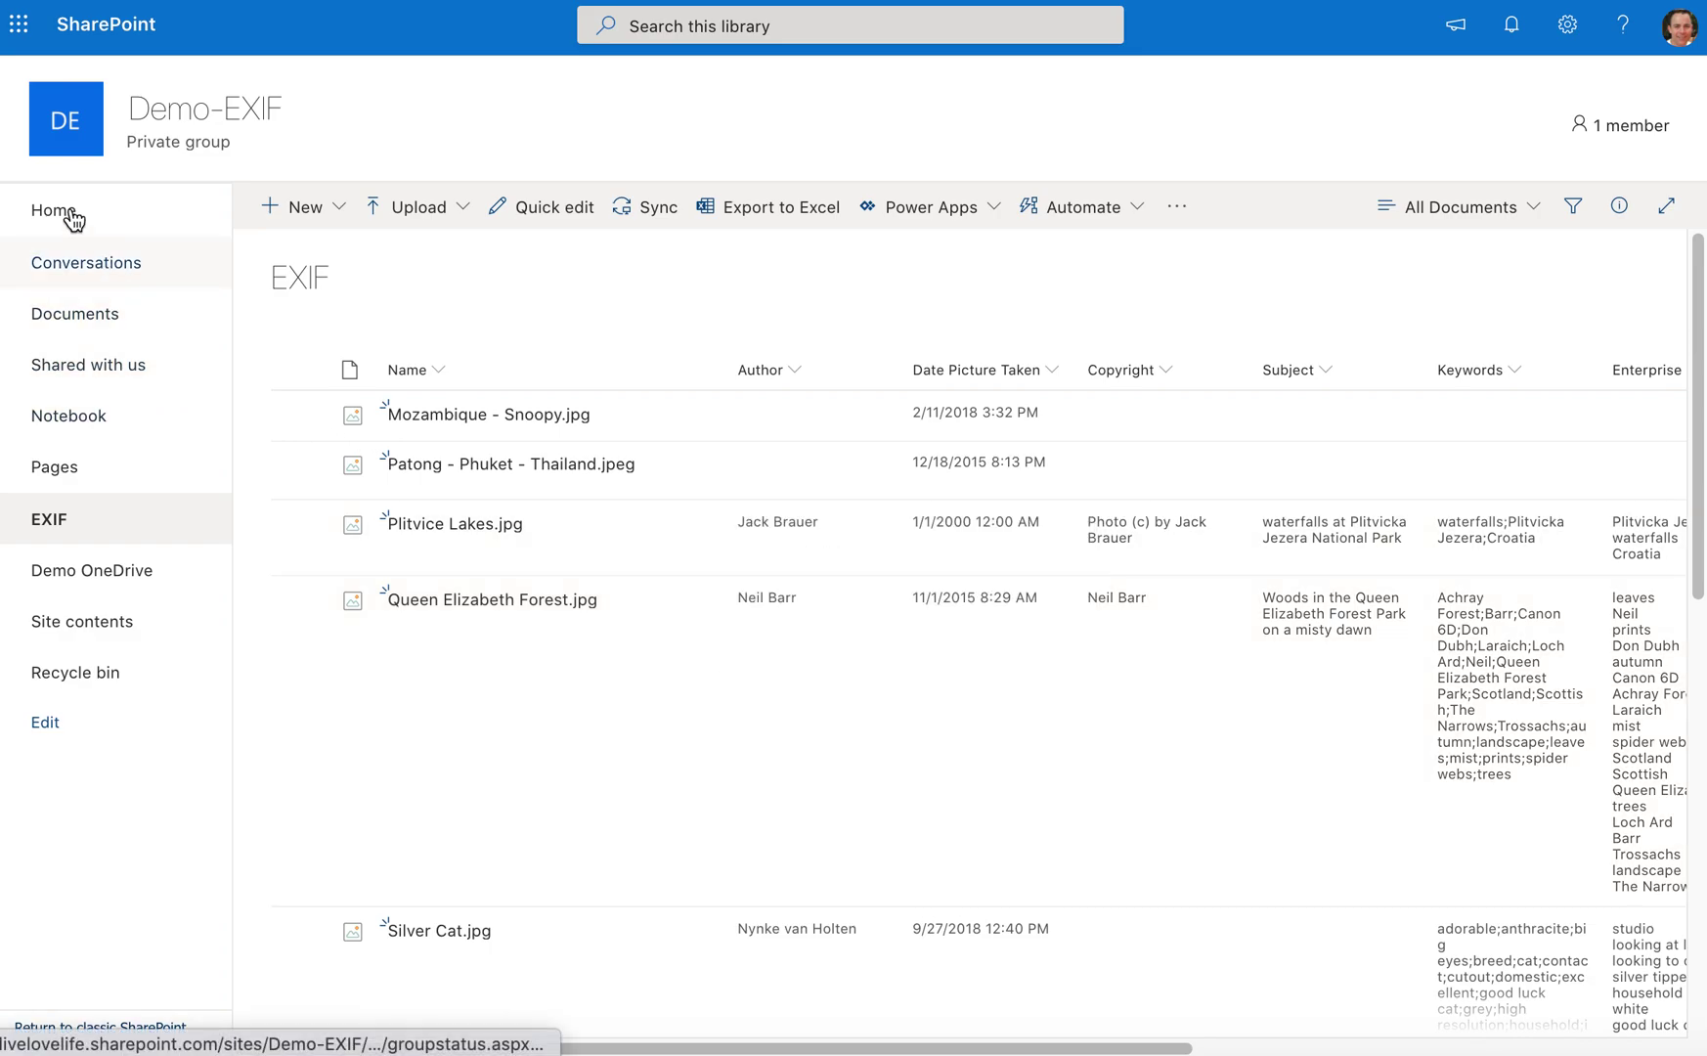
left_click(59, 210)
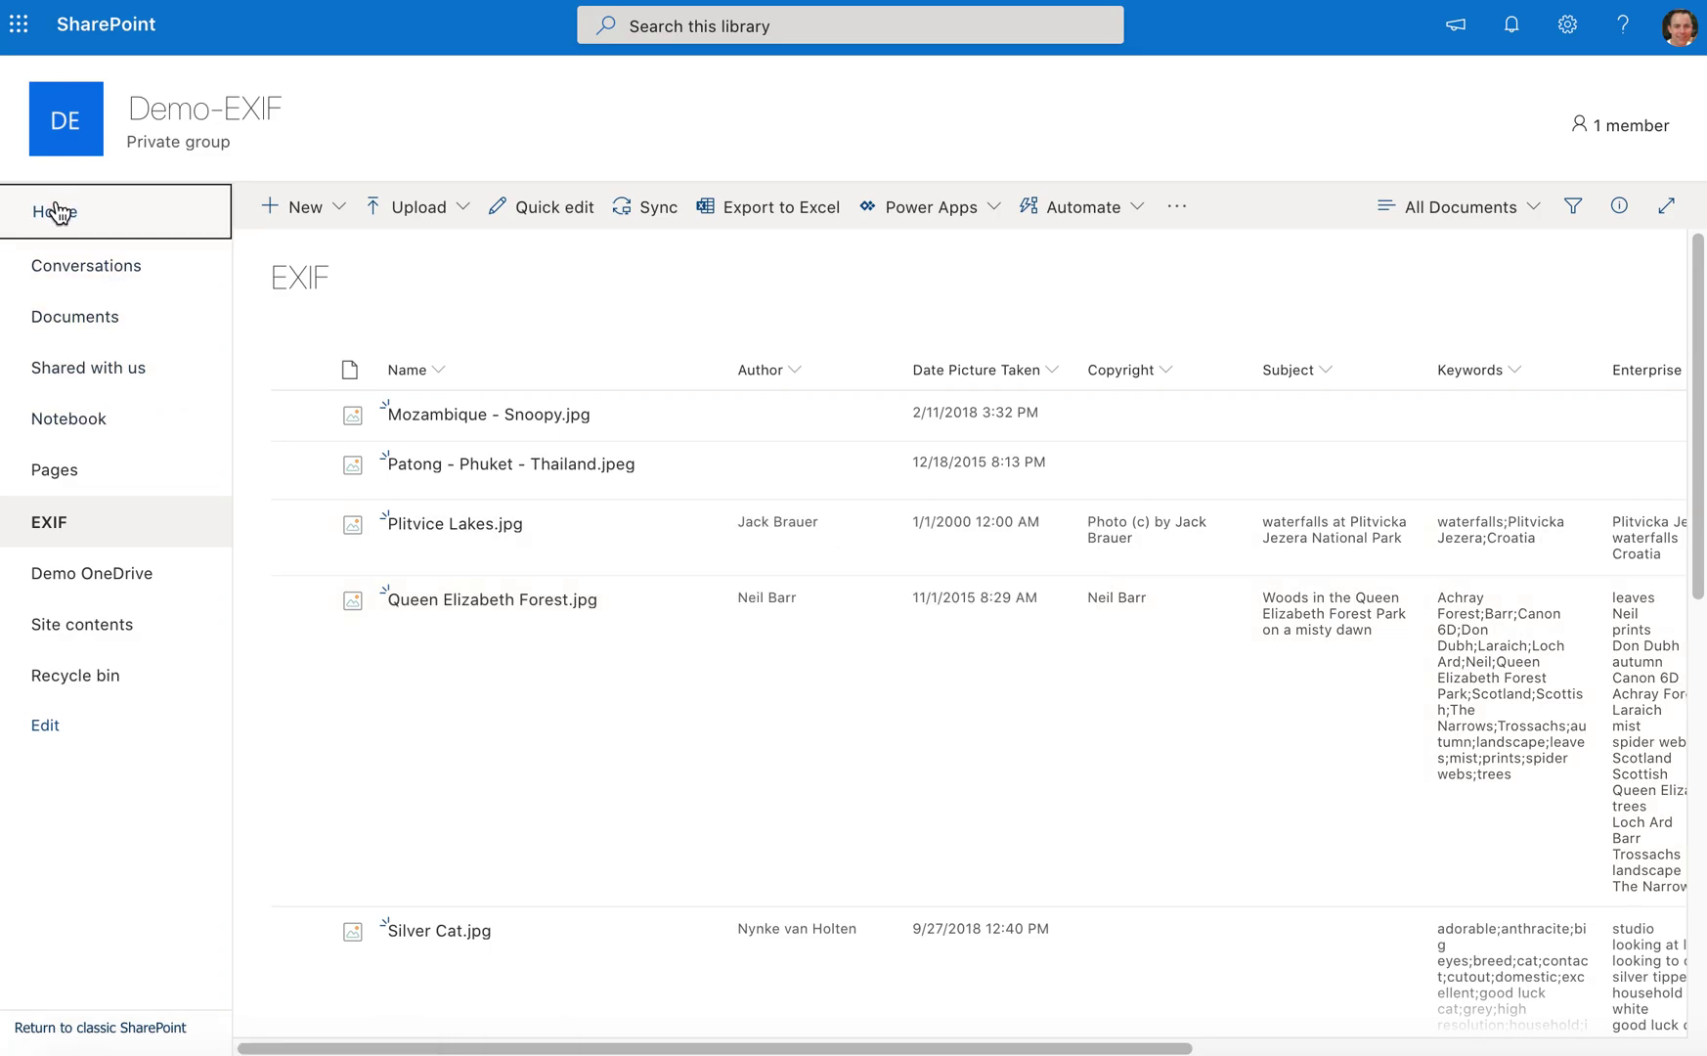